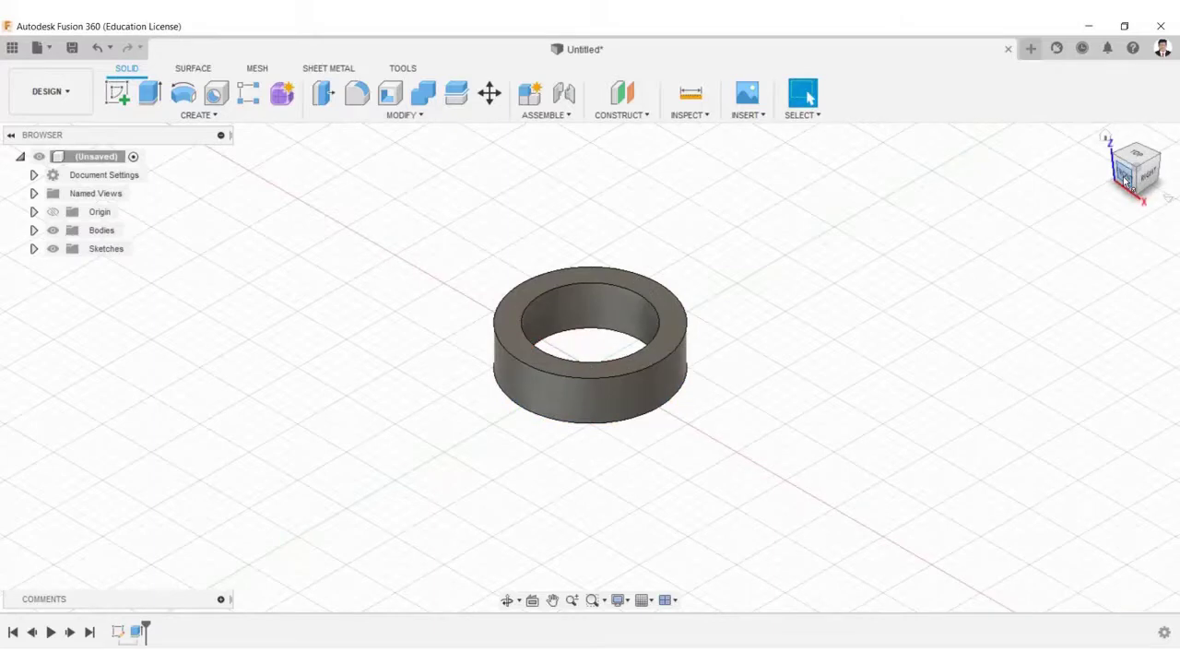
Start a sketch on the front plane and draw a circle centred on the origin, reaching the ring's outer edge
{"action": "left_click", "coordinate": [1126, 181]}
{"action": "left_click", "coordinate": [117, 92]}
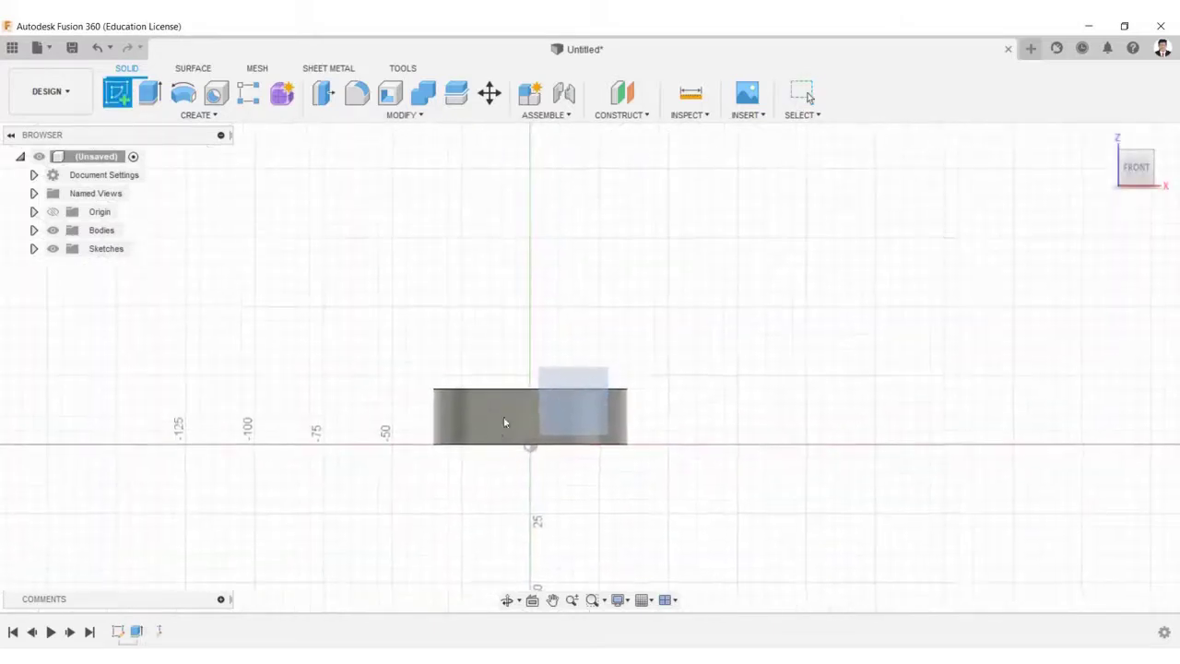
{"action": "left_click", "coordinate": [503, 422]}
{"action": "key", "text": "c"}
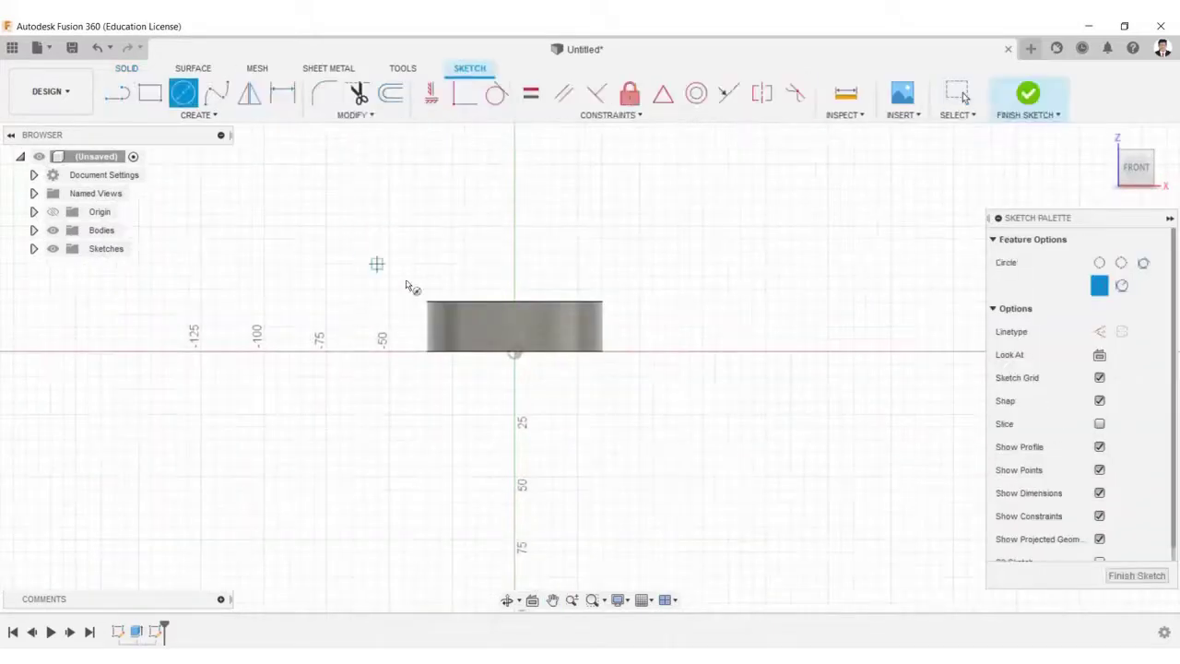
{"action": "left_click", "coordinate": [514, 351]}
{"action": "left_click", "coordinate": [427, 351]}
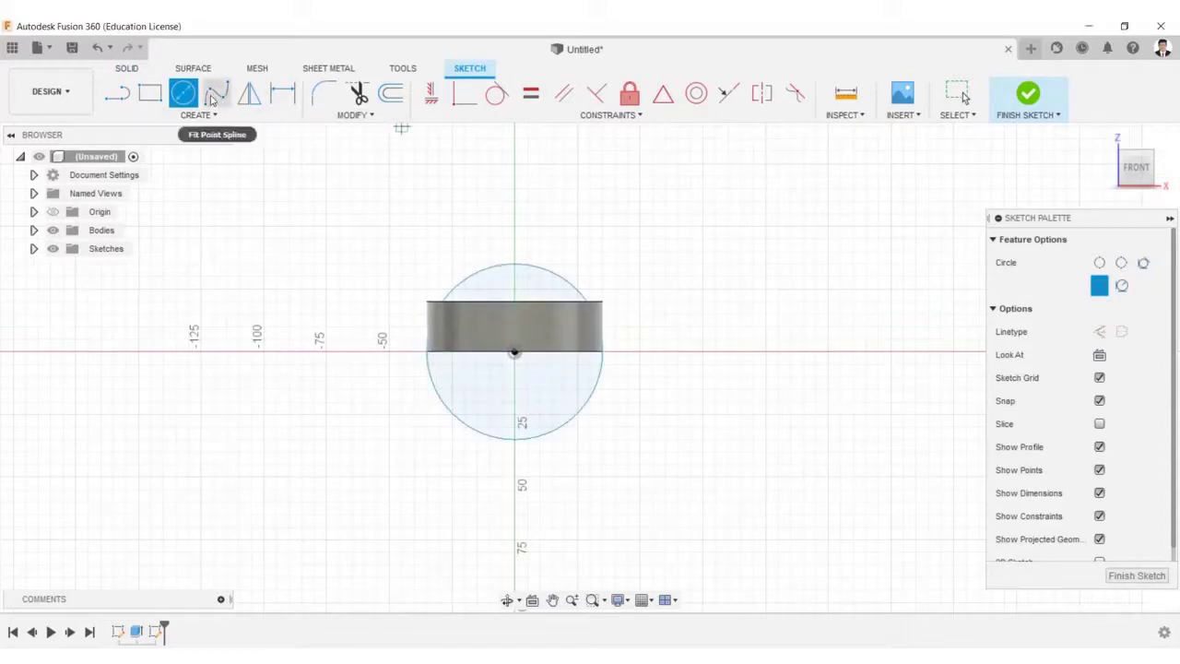
Draw two construction lines through the origin: one horizontal extending beyond the circle, one vertical about 105 mm long
{"action": "key", "text": "l"}
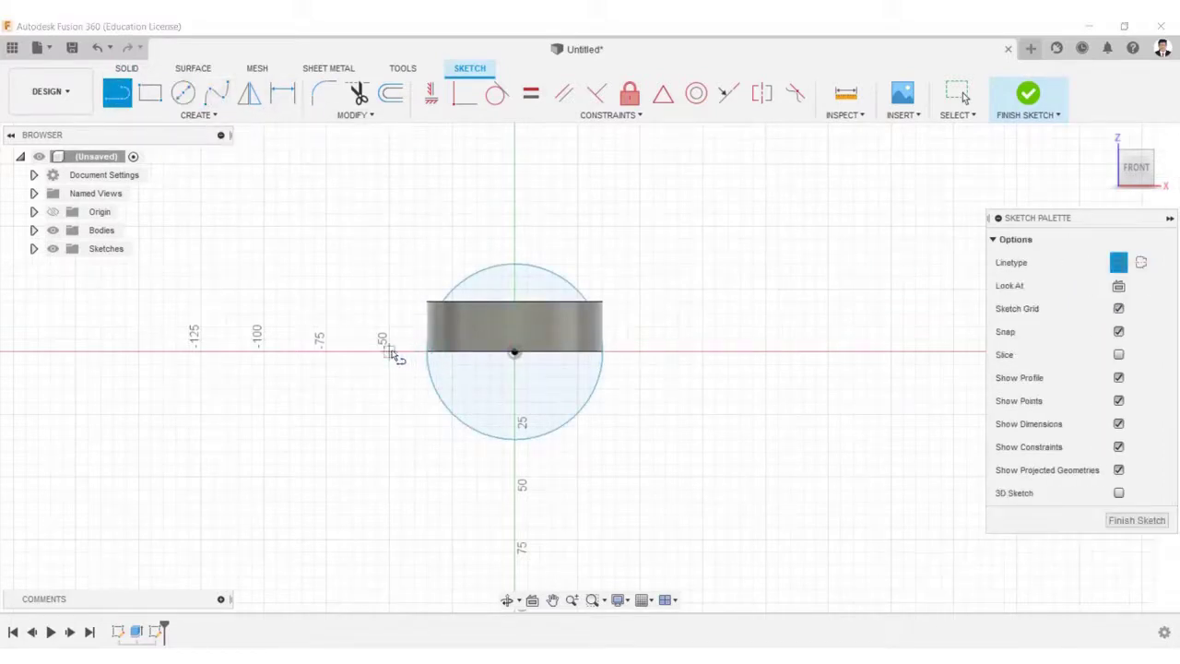
{"action": "left_click", "coordinate": [390, 352]}
{"action": "left_click", "coordinate": [640, 351]}
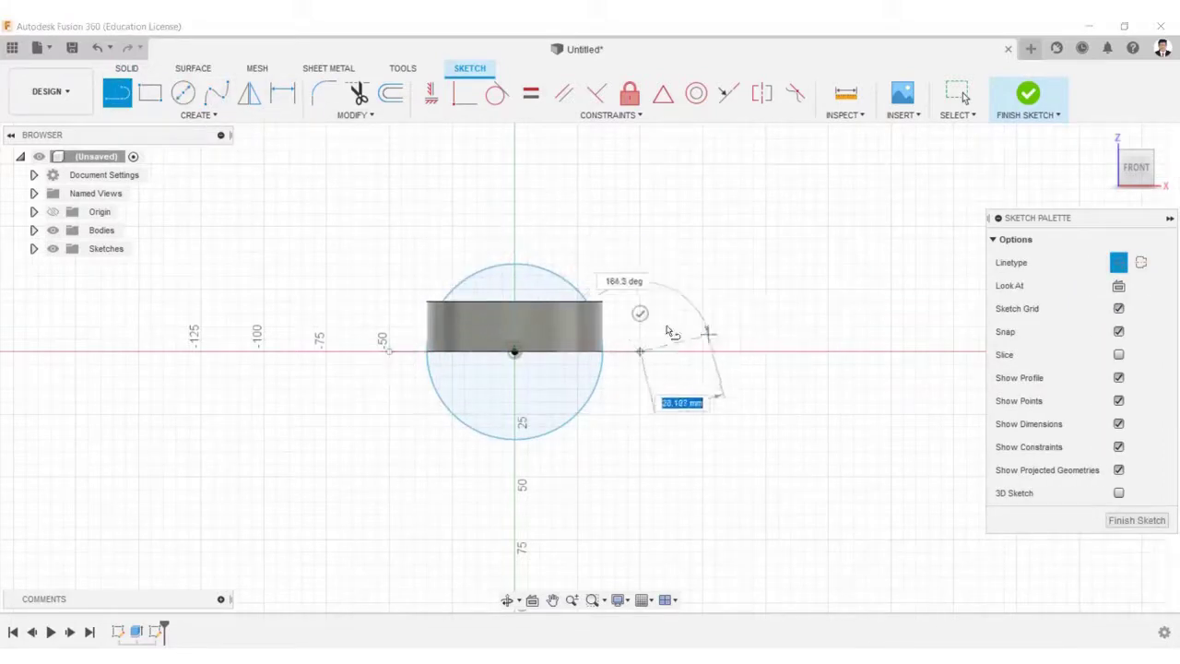
{"action": "key", "text": "Escape"}
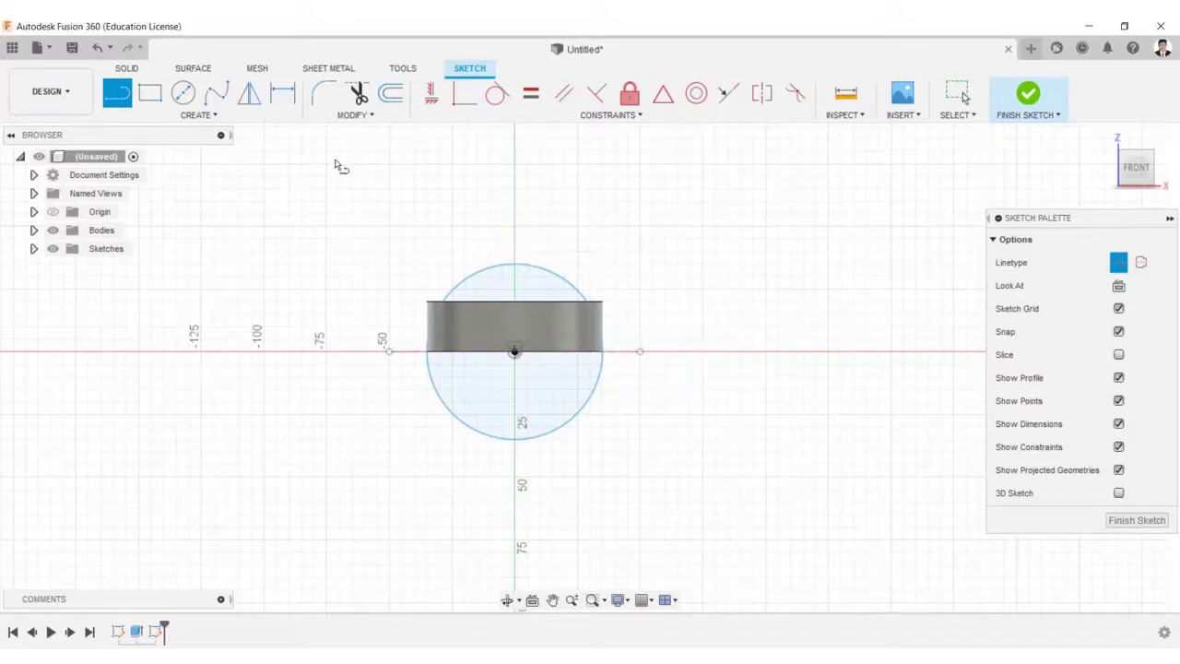
{"action": "left_click", "coordinate": [515, 225]}
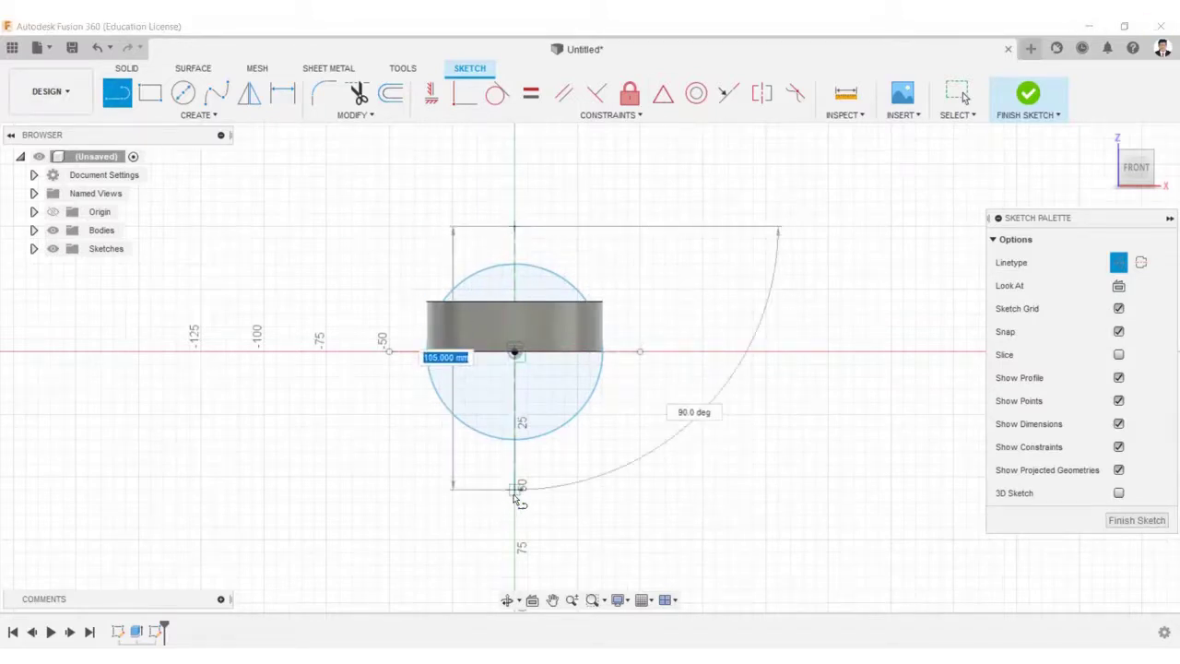
{"action": "left_click", "coordinate": [515, 491]}
{"action": "key", "text": "Escape"}
{"action": "key", "text": "Escape"}
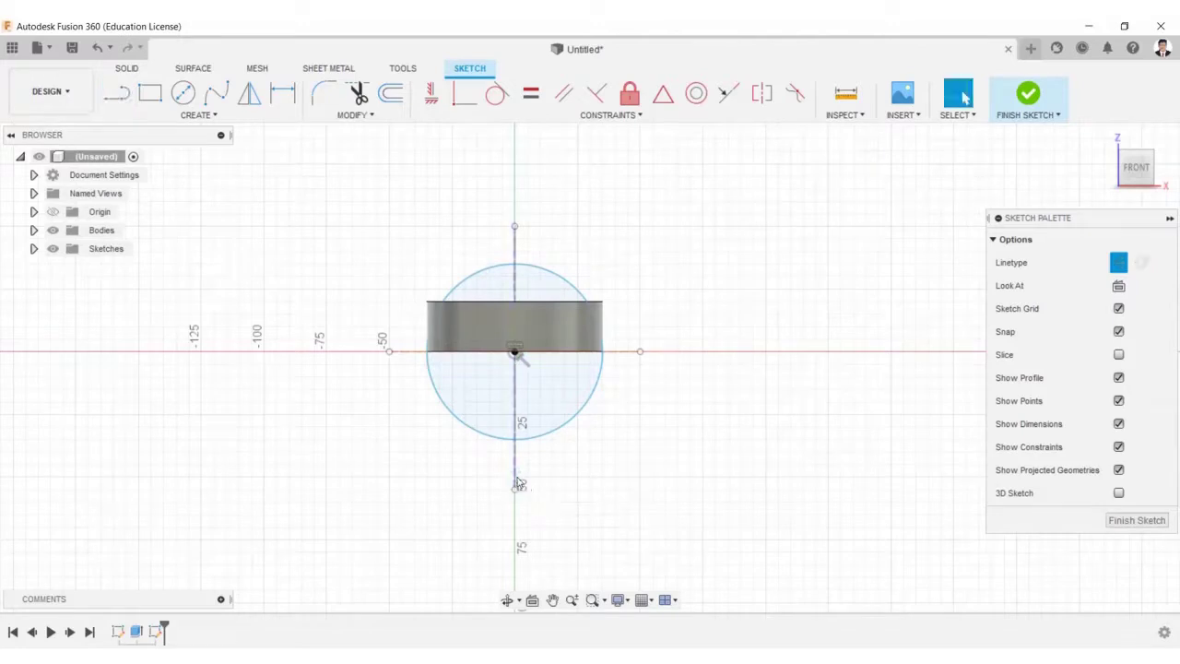
Trim away the upper half of the circle
{"action": "left_click", "coordinate": [359, 93]}
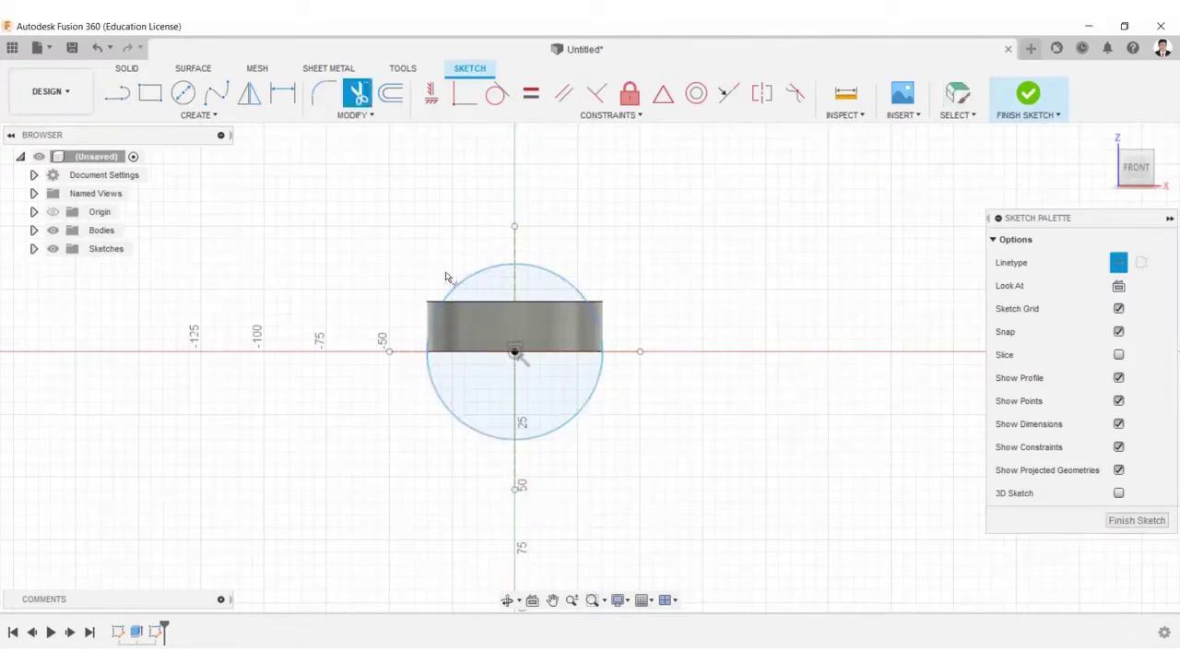
{"action": "left_click", "coordinate": [452, 277]}
{"action": "left_click", "coordinate": [558, 275]}
Draw a horizontal line between the ends of the half circle and trim away its lower-left quarter arc
{"action": "left_click", "coordinate": [129, 95]}
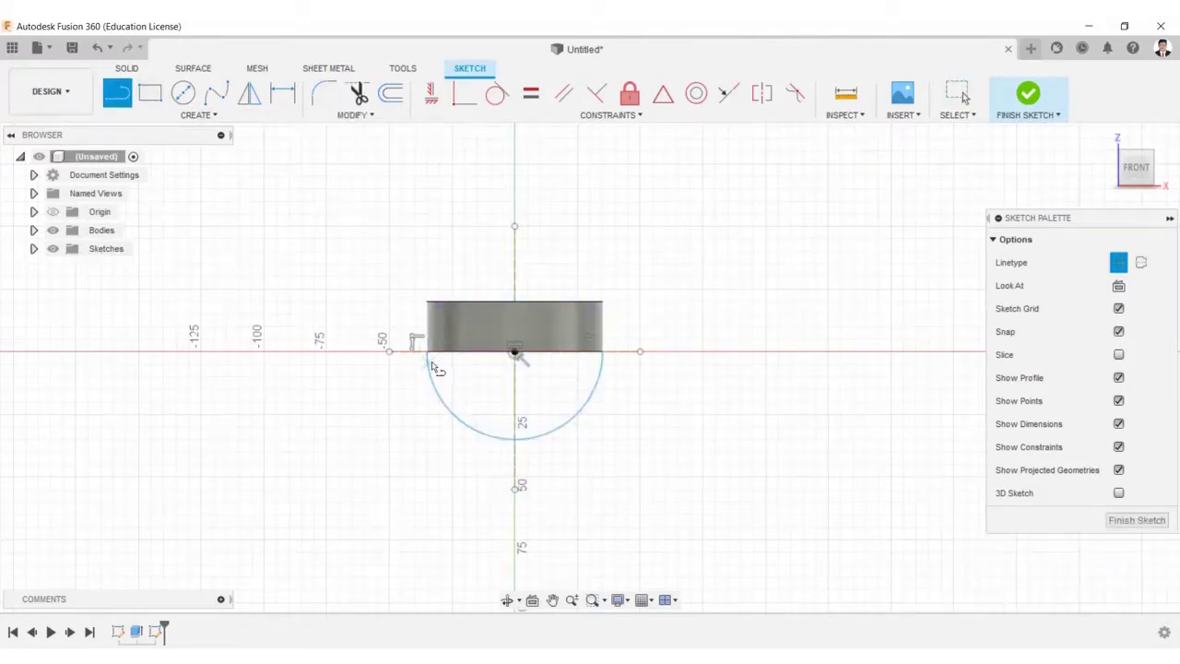
{"action": "left_click", "coordinate": [427, 351]}
{"action": "left_click", "coordinate": [603, 352]}
{"action": "key", "text": "t"}
{"action": "left_click", "coordinate": [463, 419]}
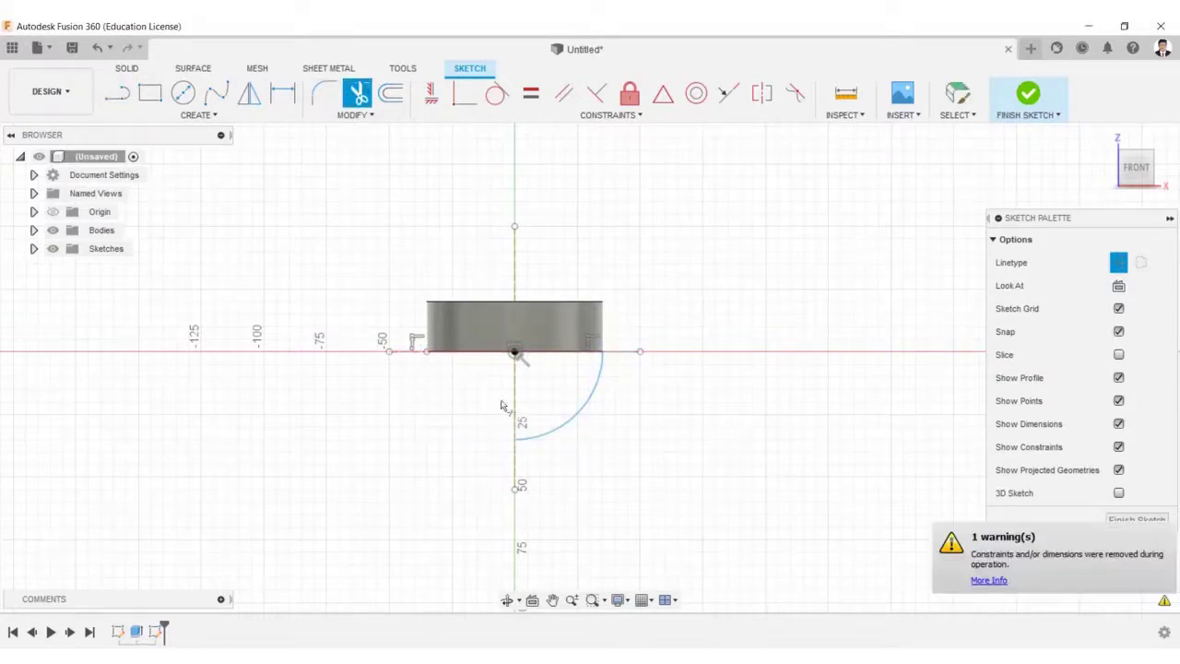
Draw a vertical line from the origin down to the lower end of the remaining quarter arc
{"action": "scroll", "coordinate": [517, 356], "scroll_direction": "up", "scroll_amount": 5}
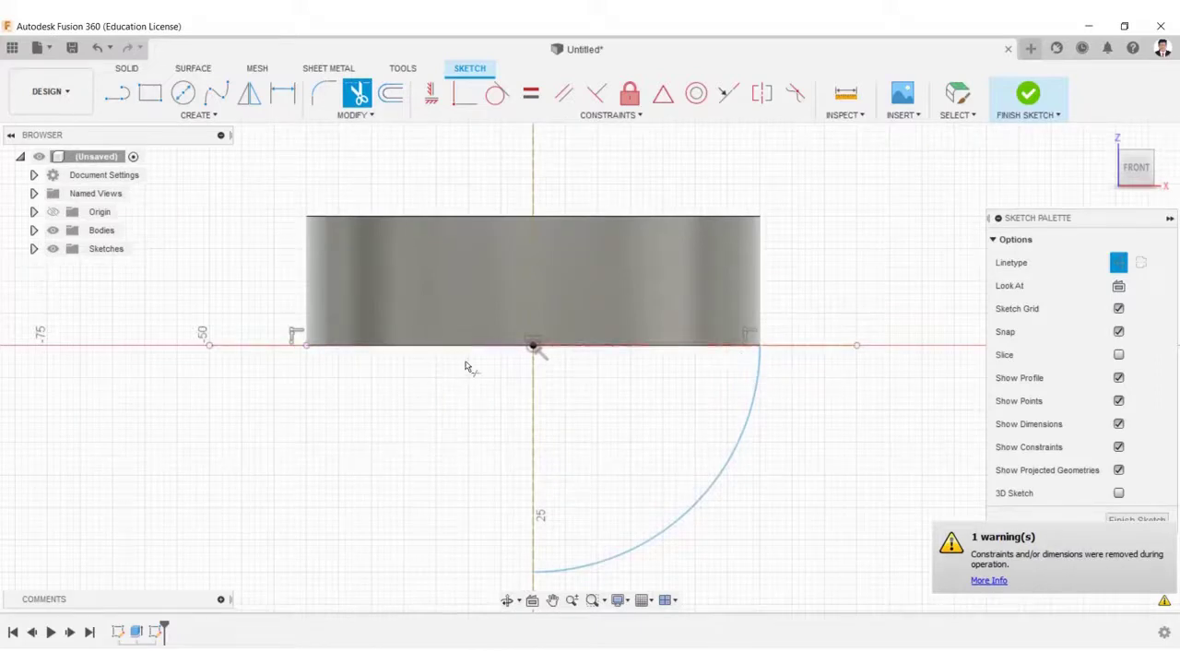
{"action": "key", "text": "l"}
{"action": "left_click", "coordinate": [533, 346]}
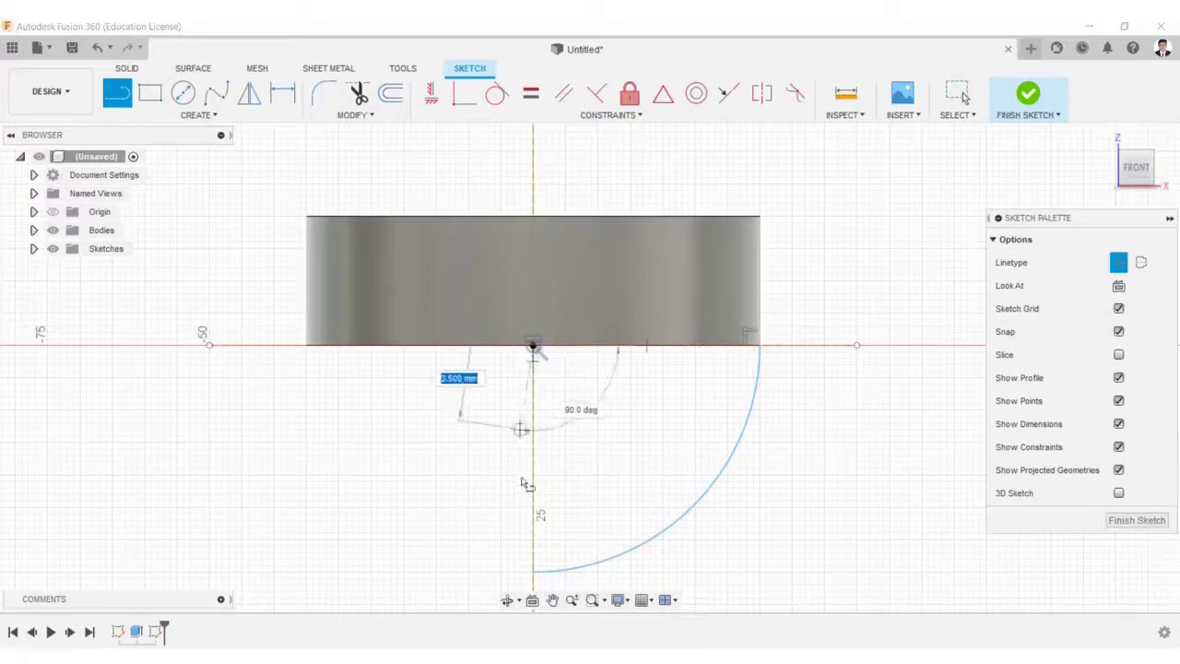
{"action": "left_click", "coordinate": [534, 572]}
{"action": "key", "text": "Escape"}
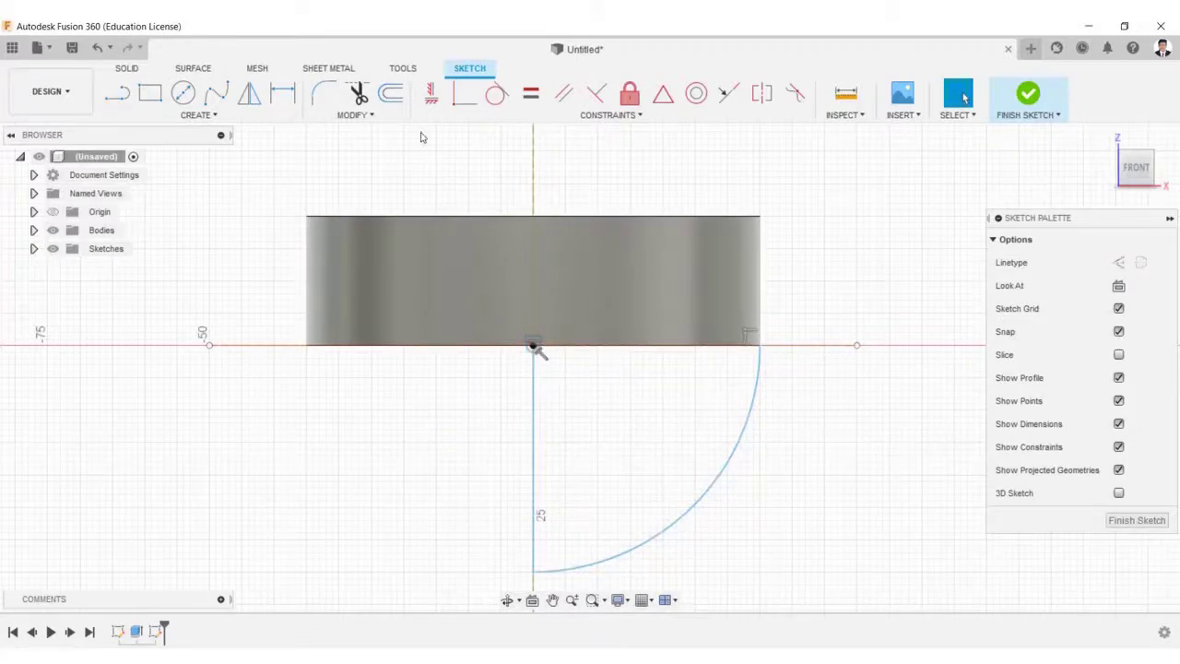
Trim the horizontal line at the origin and draw a solid line from there to the arc's right end, closing the quarter circle
{"action": "key", "text": "t"}
{"action": "left_click", "coordinate": [534, 347]}
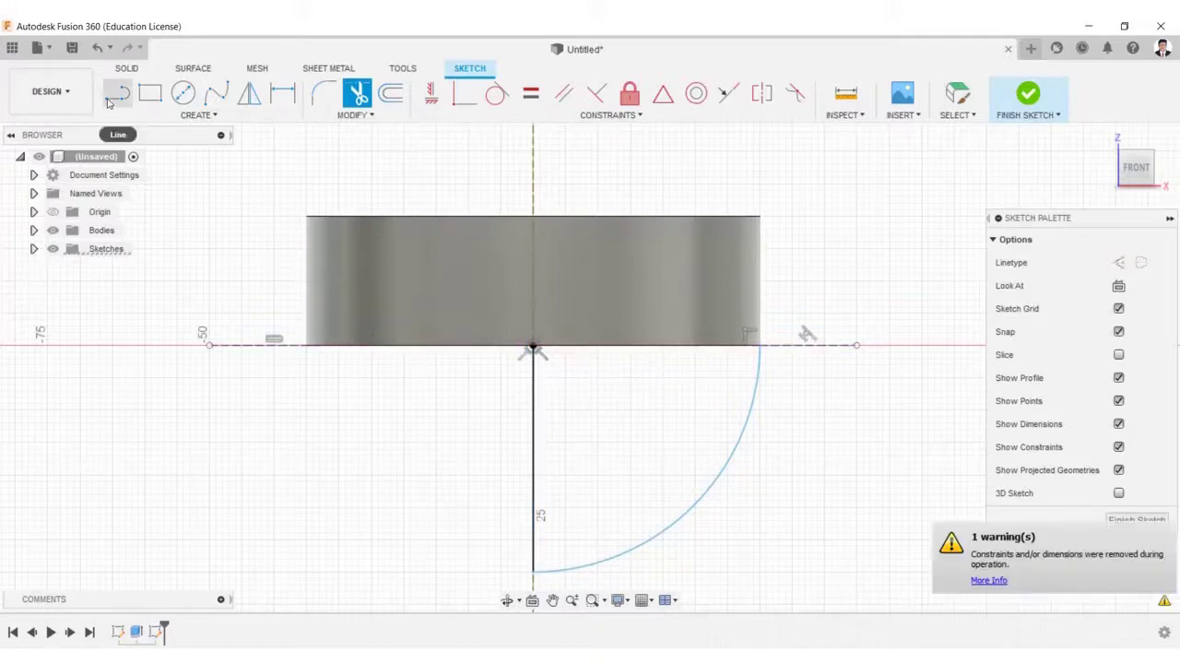
{"action": "left_click", "coordinate": [111, 99]}
{"action": "left_click", "coordinate": [533, 347]}
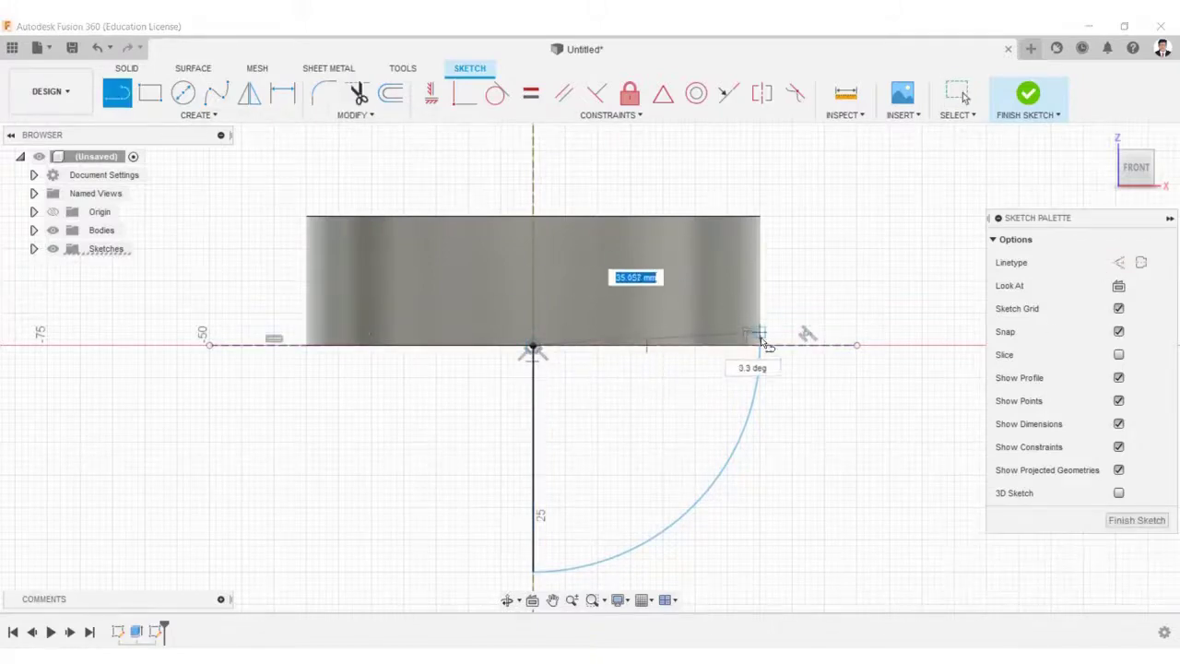
{"action": "left_click", "coordinate": [759, 347]}
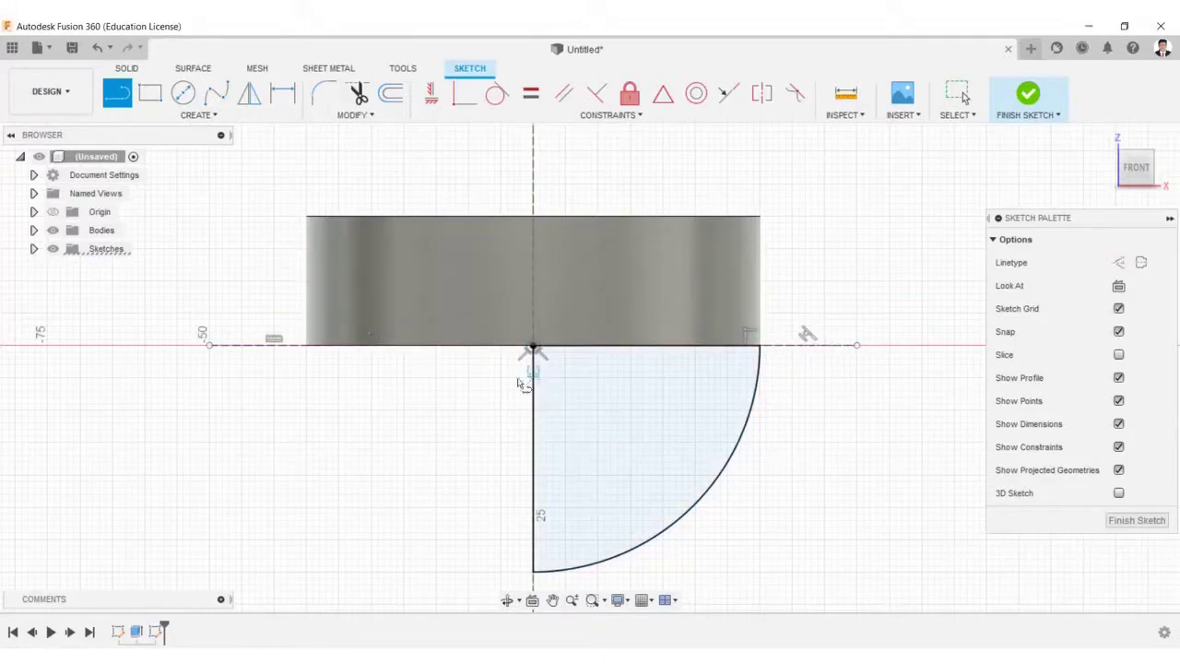
Draw a circle about 139 mm in diameter centred on the upper end of the vertical construction line
{"action": "scroll", "coordinate": [521, 383], "scroll_direction": "down", "scroll_amount": 1}
{"action": "left_click", "coordinate": [182, 92]}
{"action": "scroll", "coordinate": [591, 216], "scroll_direction": "down", "scroll_amount": 2}
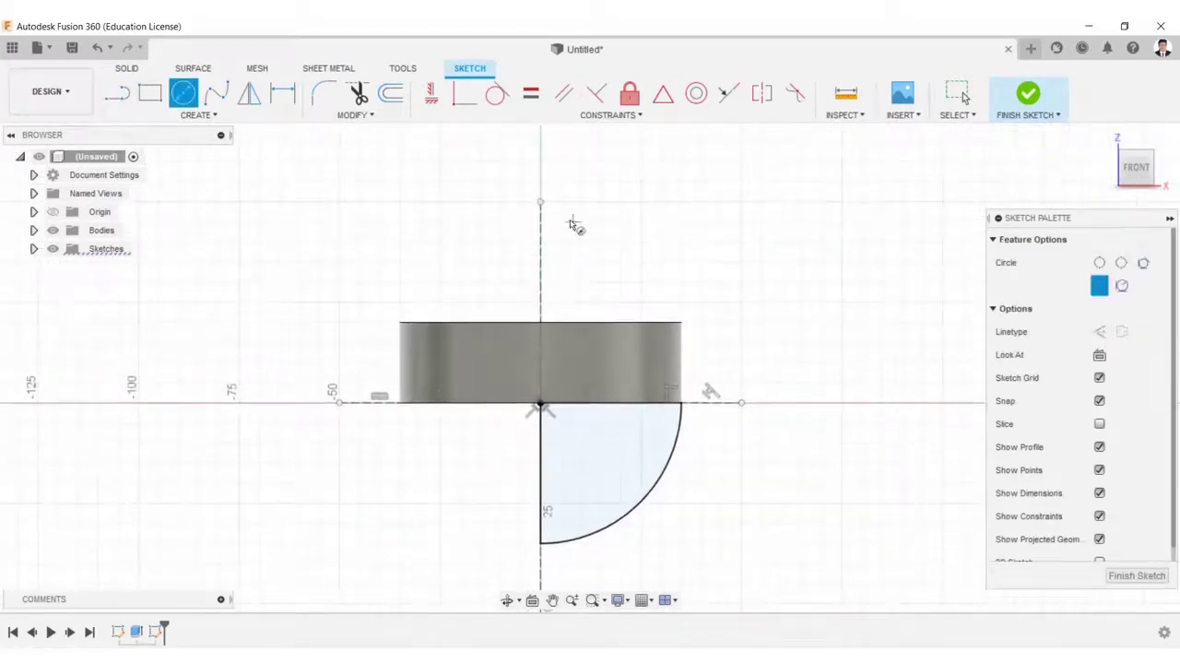
{"action": "left_click", "coordinate": [540, 201]}
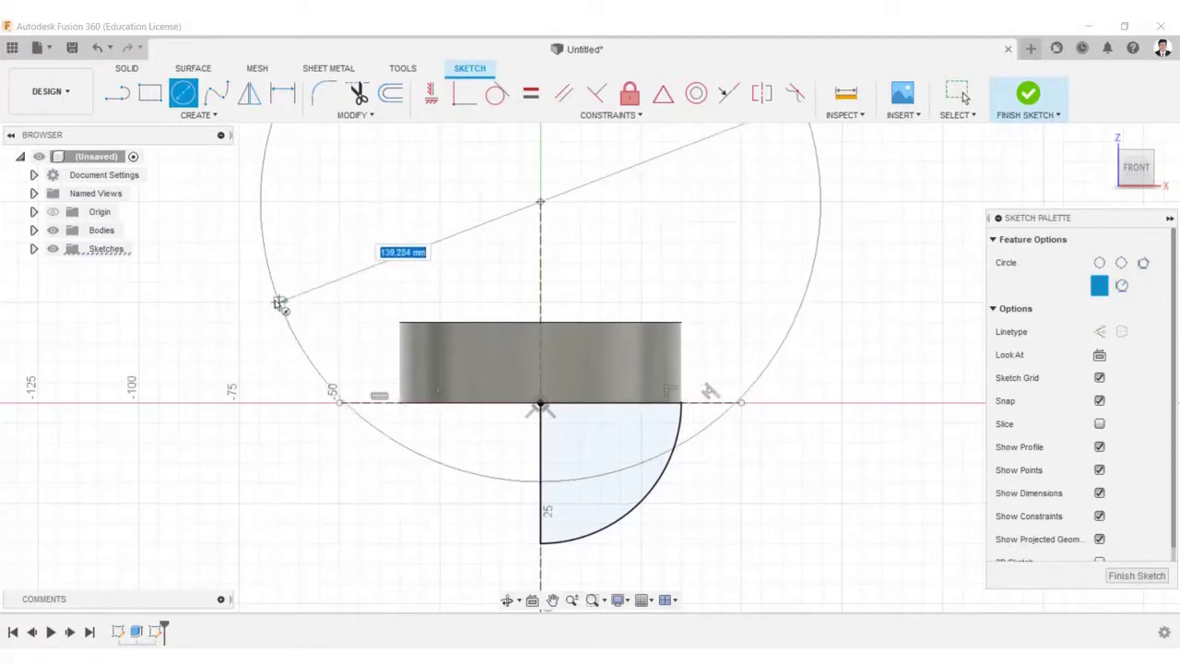
{"action": "left_click", "coordinate": [279, 304]}
Move the large circle upward with a Y distance of -30 mm so it meets the ring's upper corners
{"action": "left_click", "coordinate": [353, 115]}
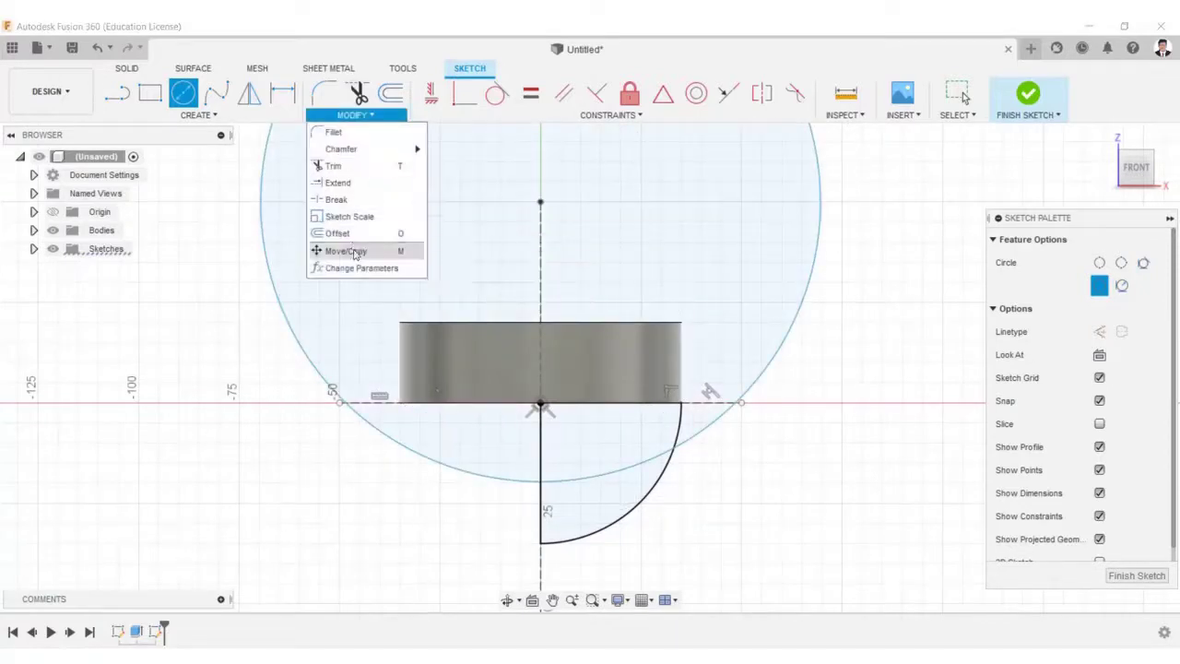
{"action": "left_click", "coordinate": [272, 270]}
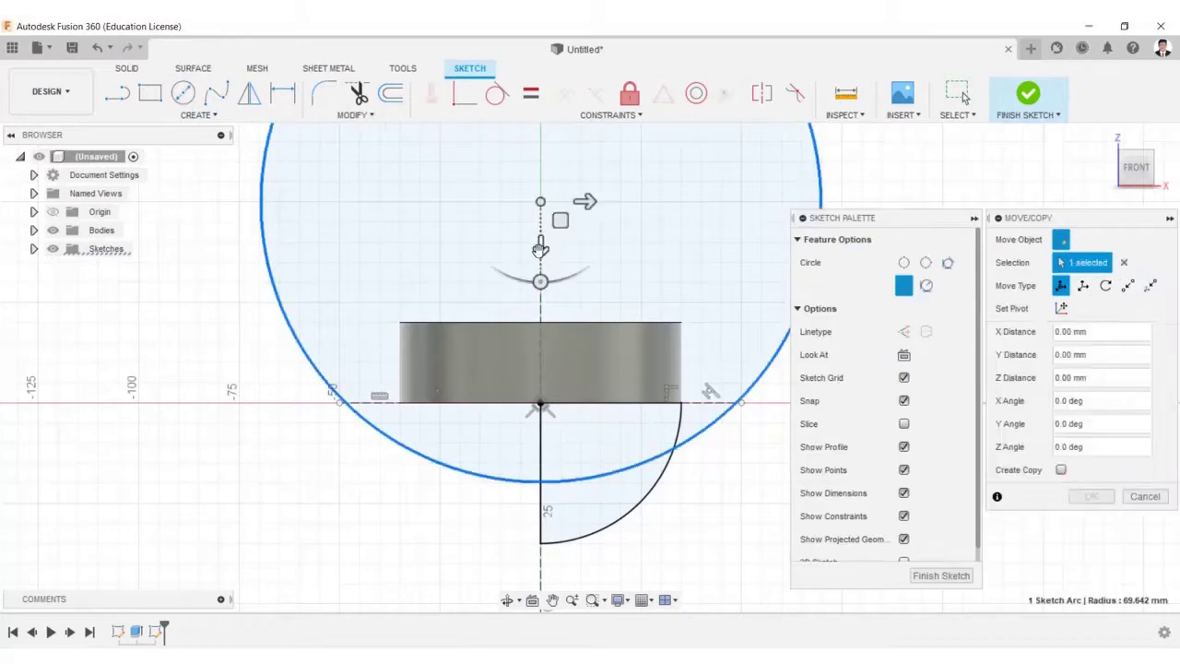
{"action": "left_click_drag", "start_coordinate": [540, 247], "coordinate": [529, 138]}
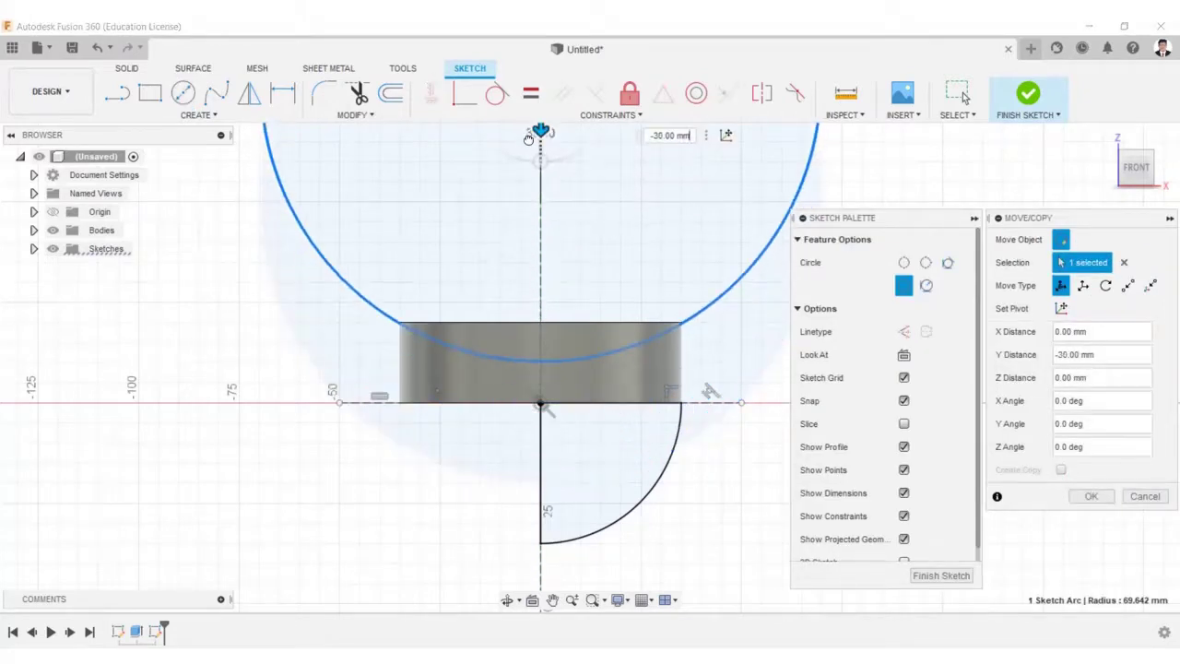
{"action": "left_click", "coordinate": [1091, 496]}
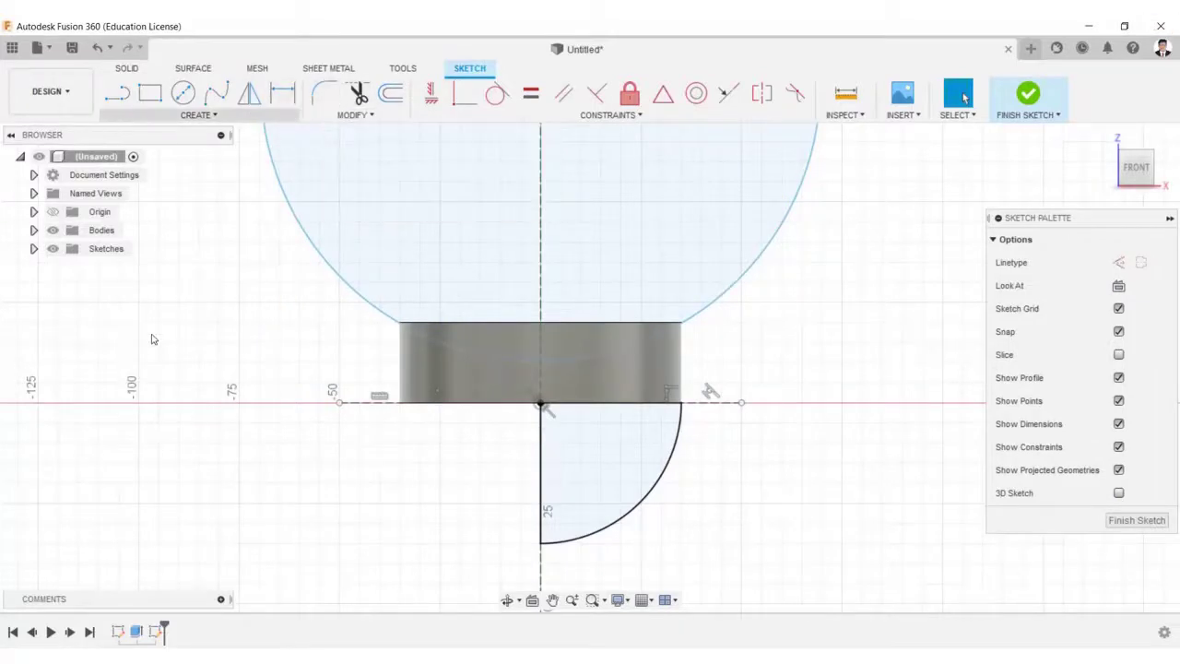
Try to project the ring's outline into the sketch and trim the large circle against it
{"action": "left_click", "coordinate": [199, 114]}
{"action": "mouse_move", "coordinate": [158, 385]}
{"action": "left_click", "coordinate": [276, 384]}
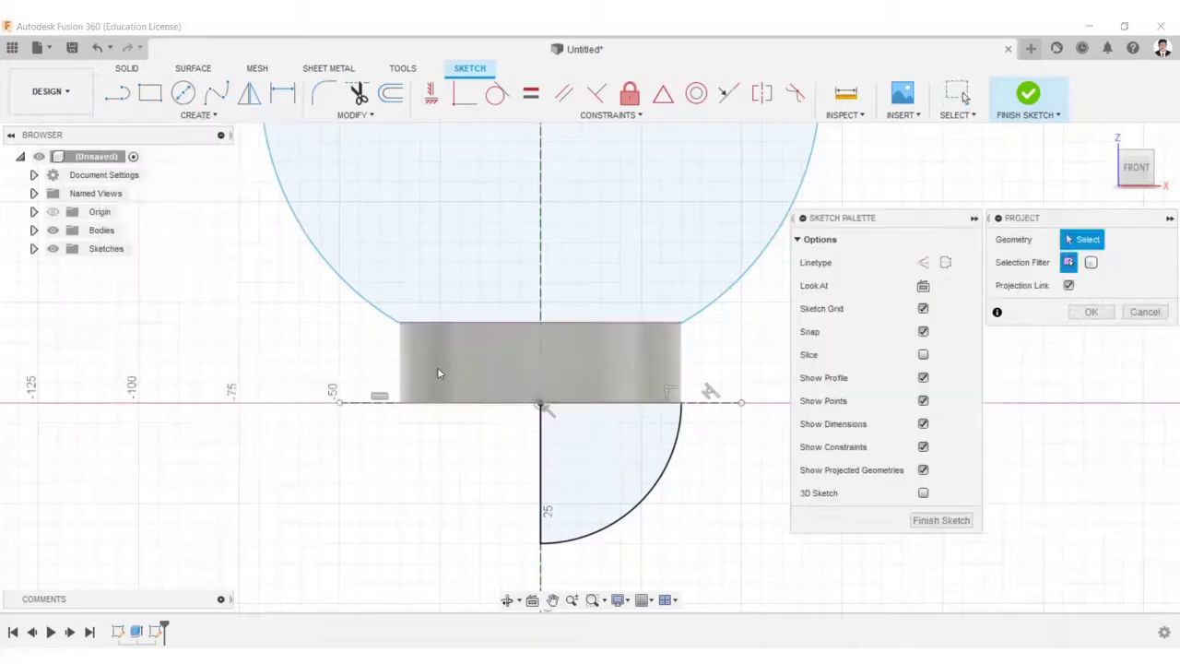
{"action": "left_click", "coordinate": [437, 368]}
{"action": "key", "text": "Return"}
{"action": "key", "text": "t"}
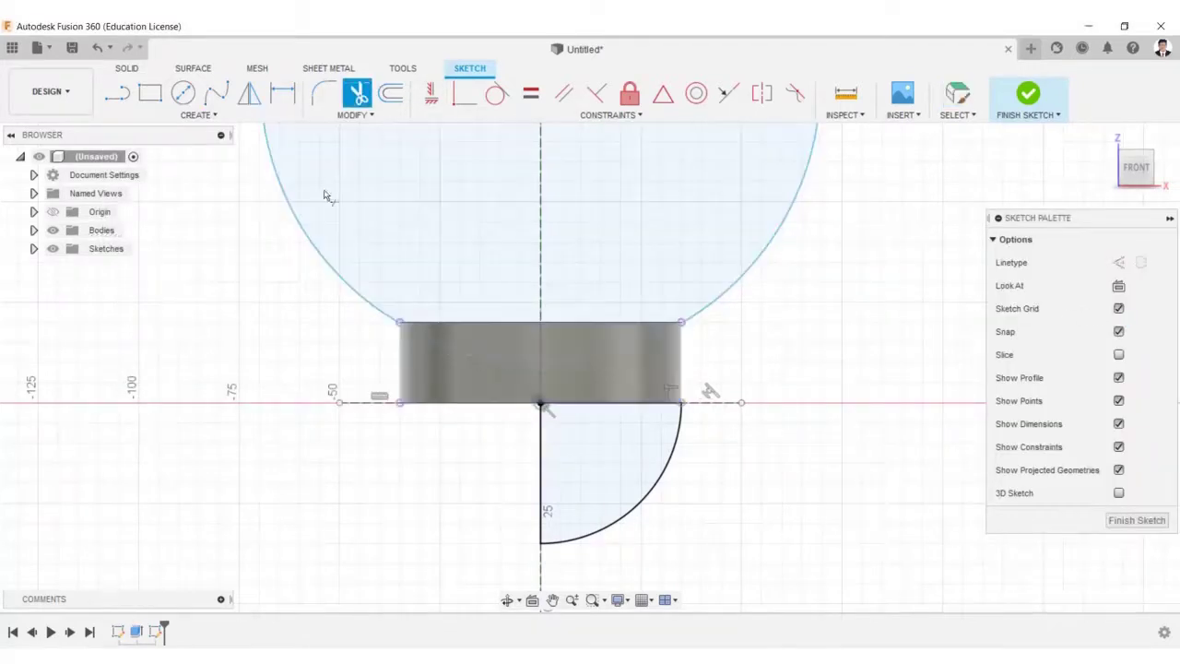
{"action": "left_click", "coordinate": [322, 263]}
{"action": "key", "text": "Escape"}
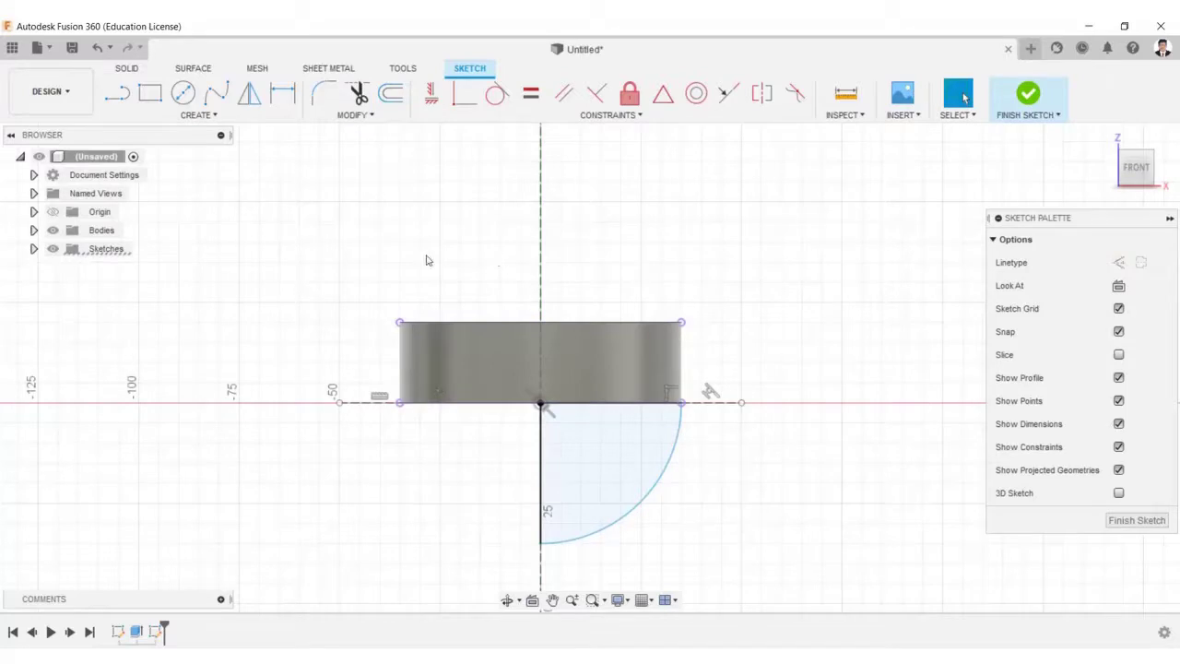
{"action": "key", "text": "ctrl+z"}
Project the ring's outline into the sketch
{"action": "left_click", "coordinate": [197, 114]}
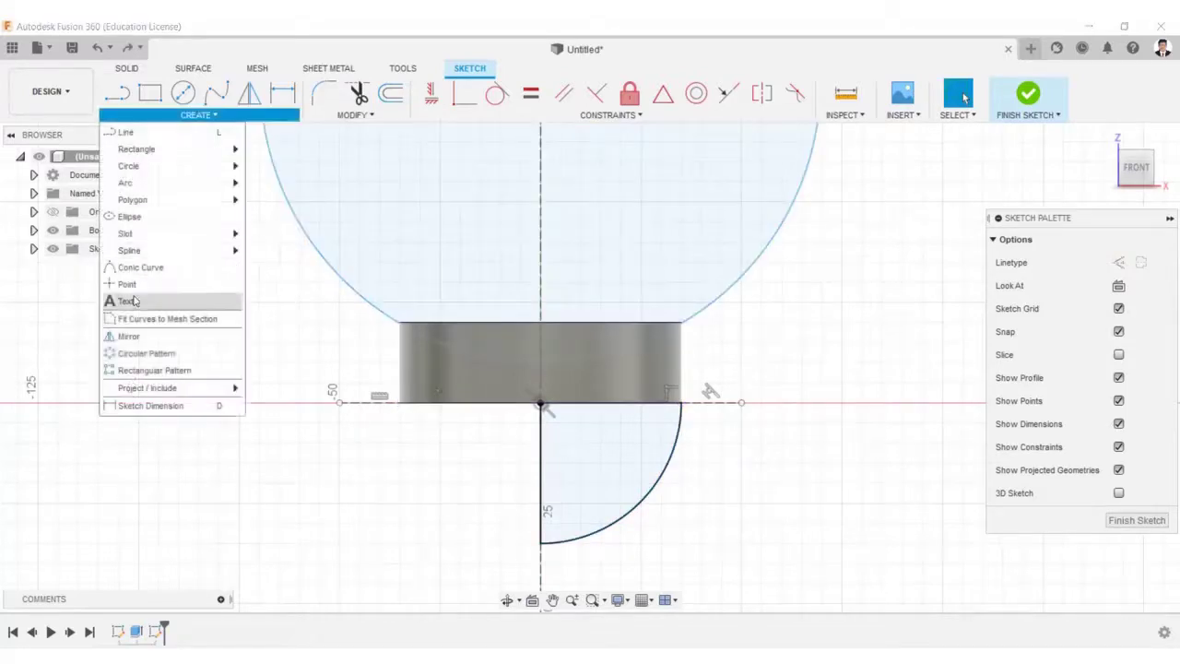
{"action": "mouse_move", "coordinate": [166, 387]}
{"action": "left_click", "coordinate": [275, 387]}
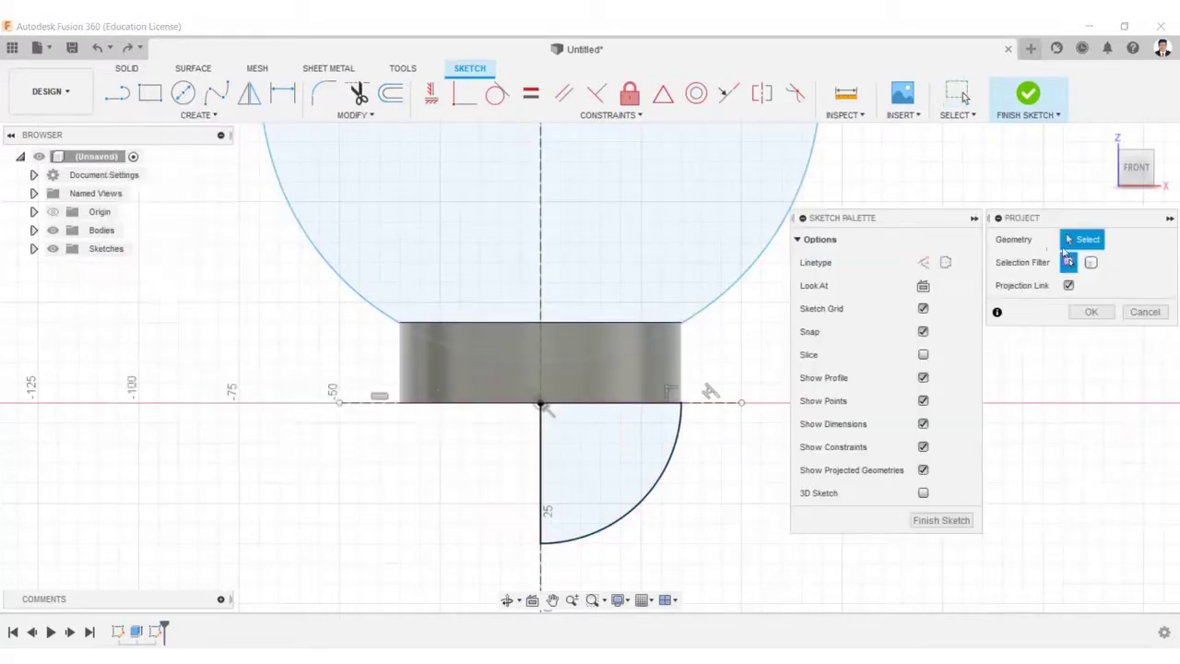
{"action": "left_click", "coordinate": [544, 358]}
{"action": "left_click", "coordinate": [1088, 311]}
Trim the part of the large circle outside the ring's outline and finish the sketch
{"action": "left_click", "coordinate": [358, 93]}
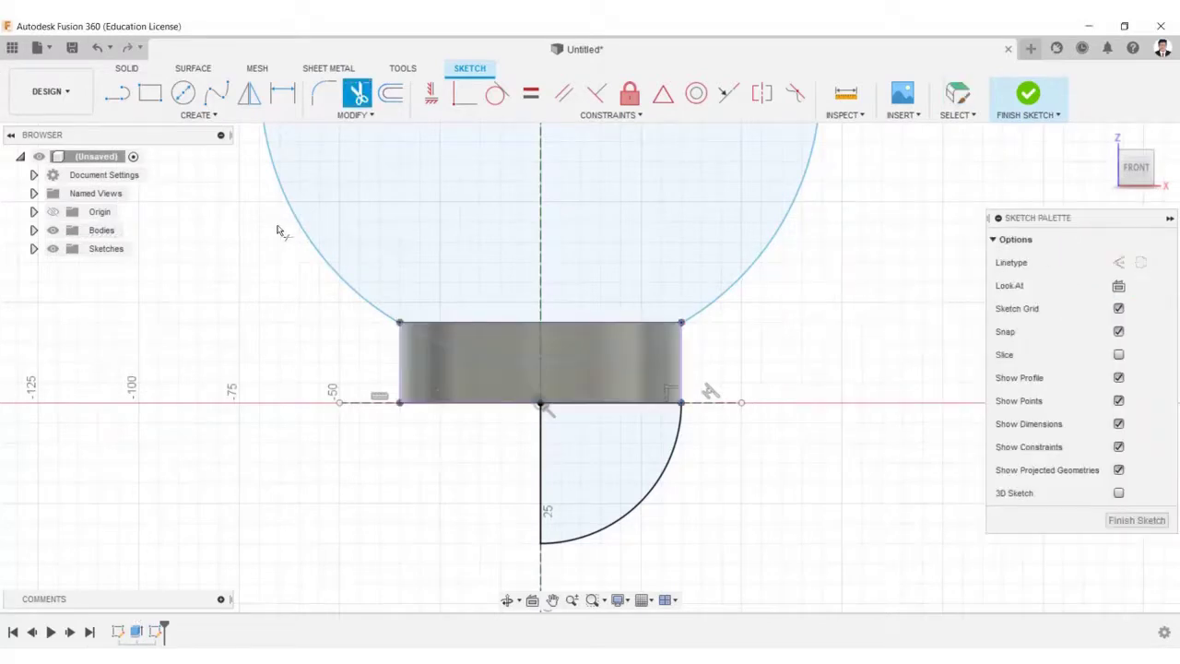
{"action": "left_click", "coordinate": [316, 232]}
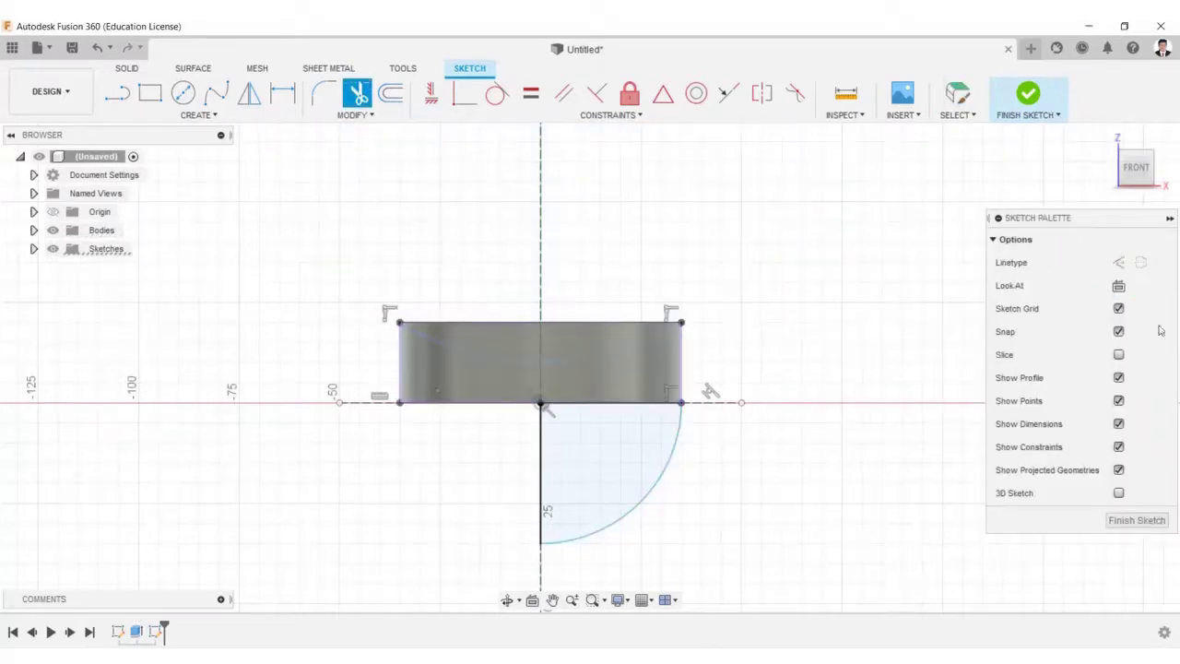
{"action": "left_click", "coordinate": [1037, 97]}
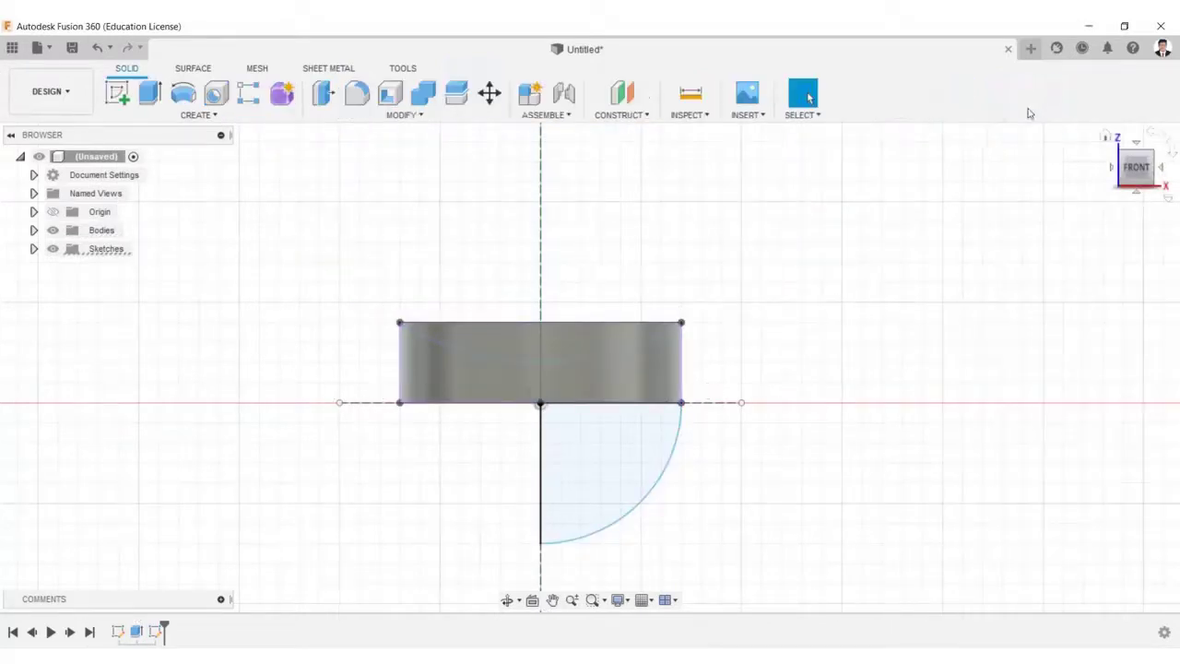
Split the ring body using the curved sketch arc that crosses it
{"action": "left_click", "coordinate": [655, 344]}
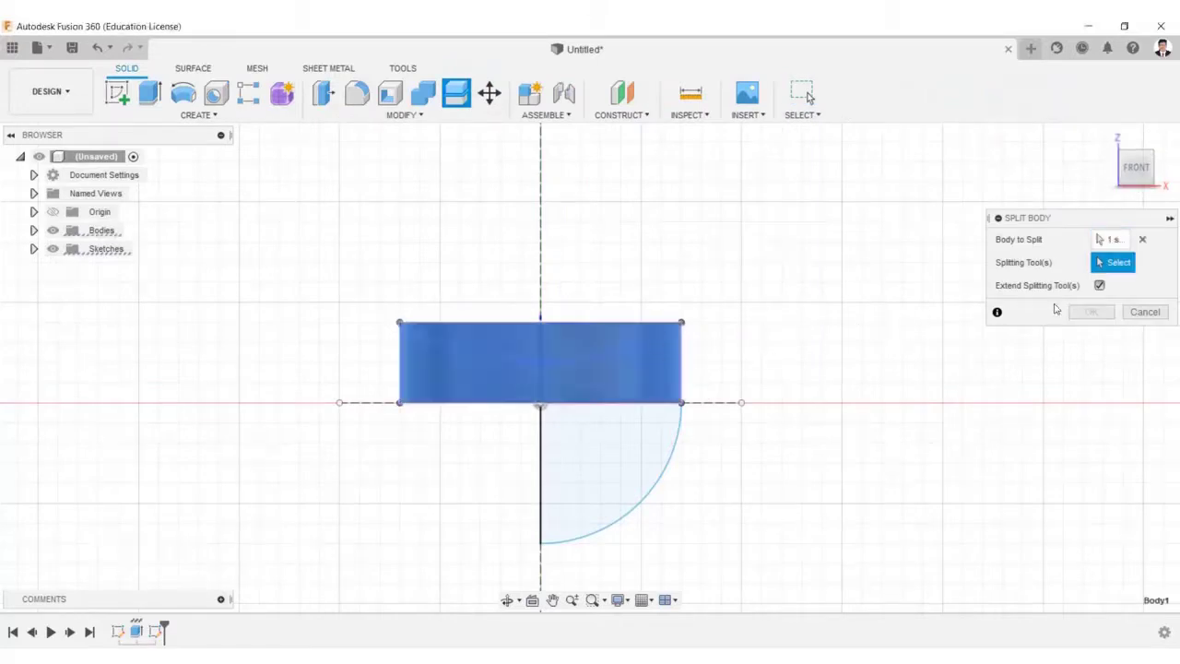
{"action": "left_click", "coordinate": [1088, 312]}
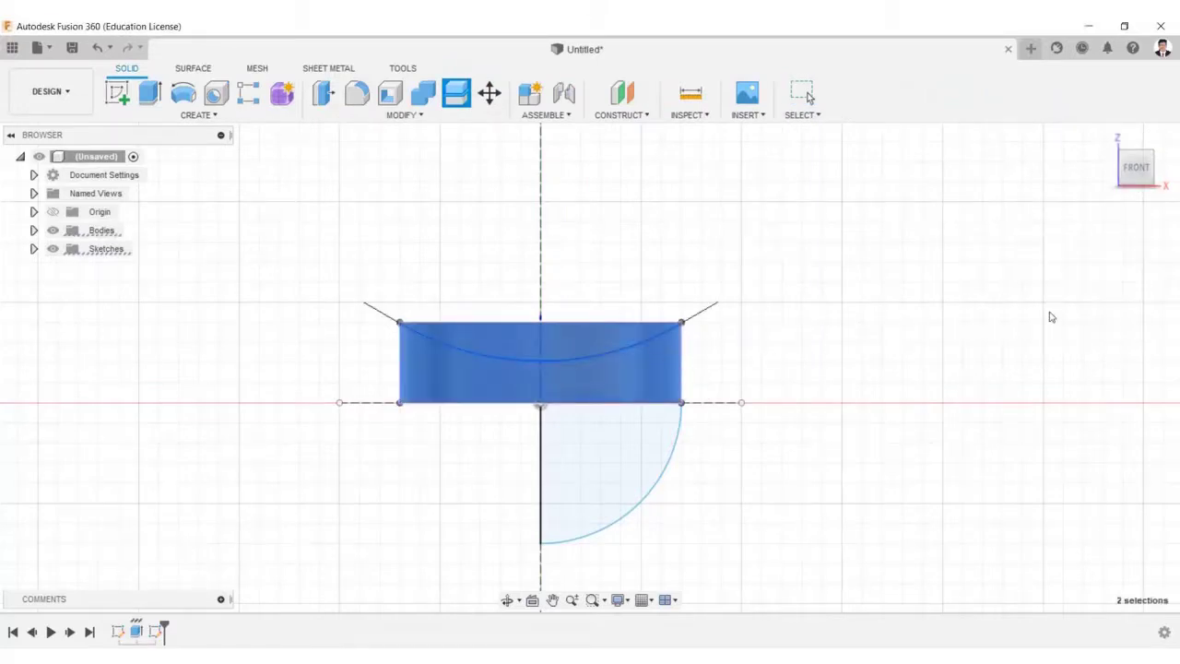
Show Sketch2 and revolve its quarter-circle profile 360 degrees about the vertical axis, joined to the ring body
{"action": "left_click", "coordinate": [34, 249]}
{"action": "left_click", "coordinate": [67, 285]}
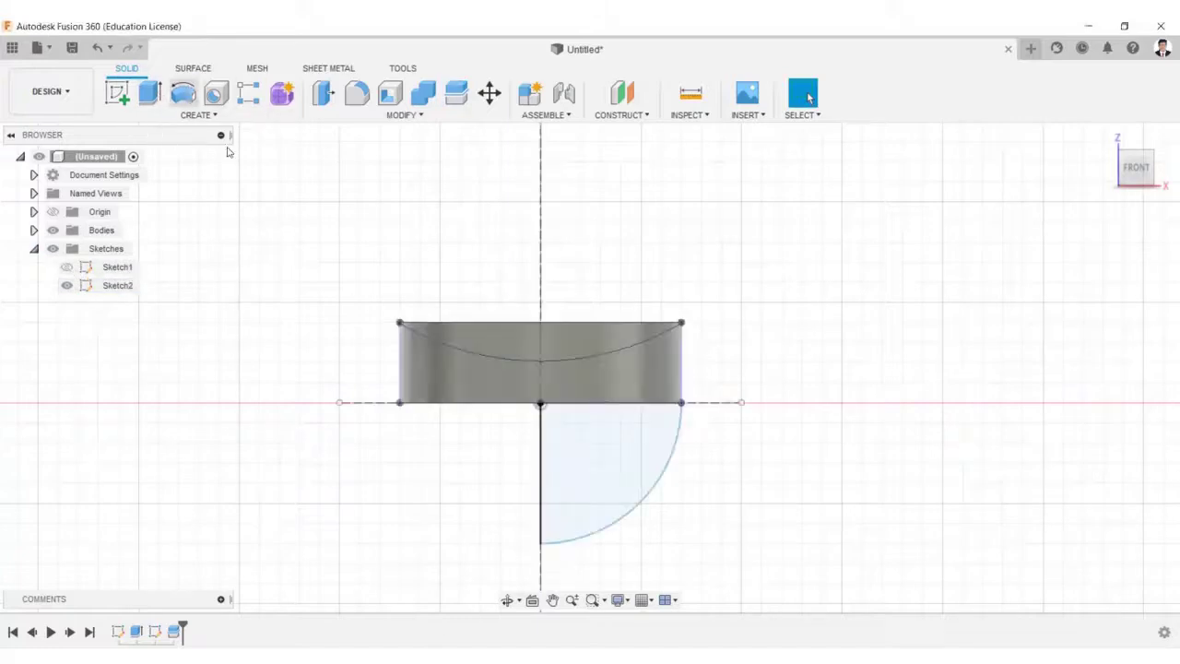
{"action": "left_click", "coordinate": [182, 92]}
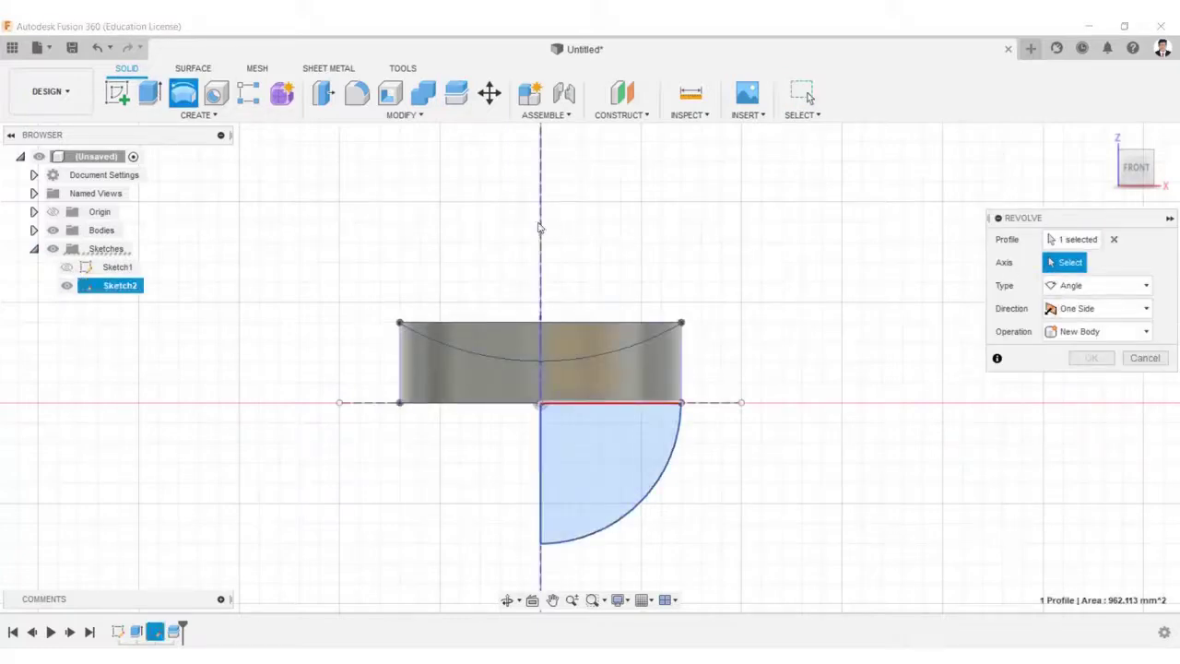
{"action": "left_click", "coordinate": [827, 400]}
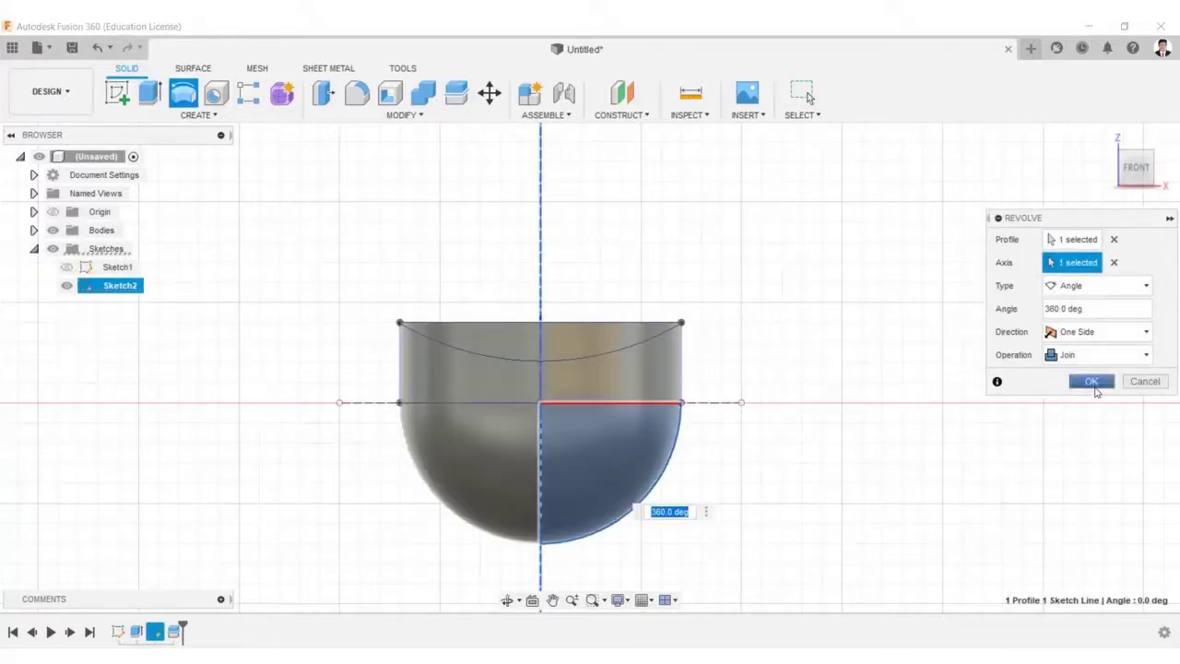
{"action": "left_click", "coordinate": [1092, 382]}
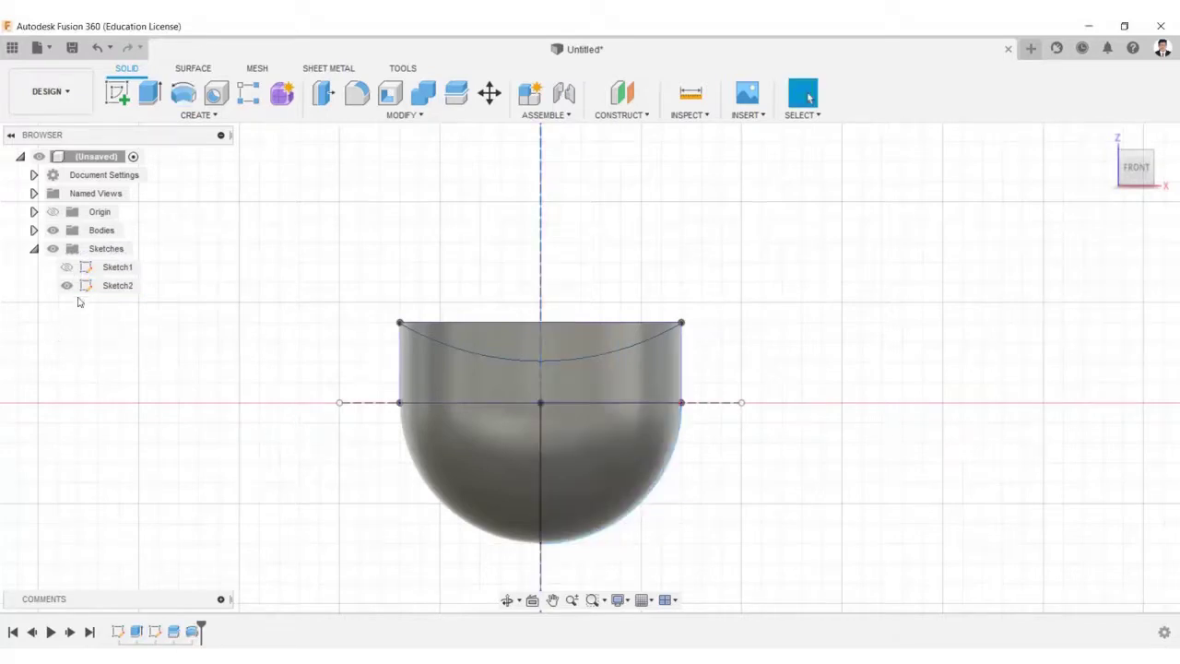
Hide the cut-off upper ring piece, Body1, and the Sketch2 geometry
{"action": "left_click", "coordinate": [34, 229]}
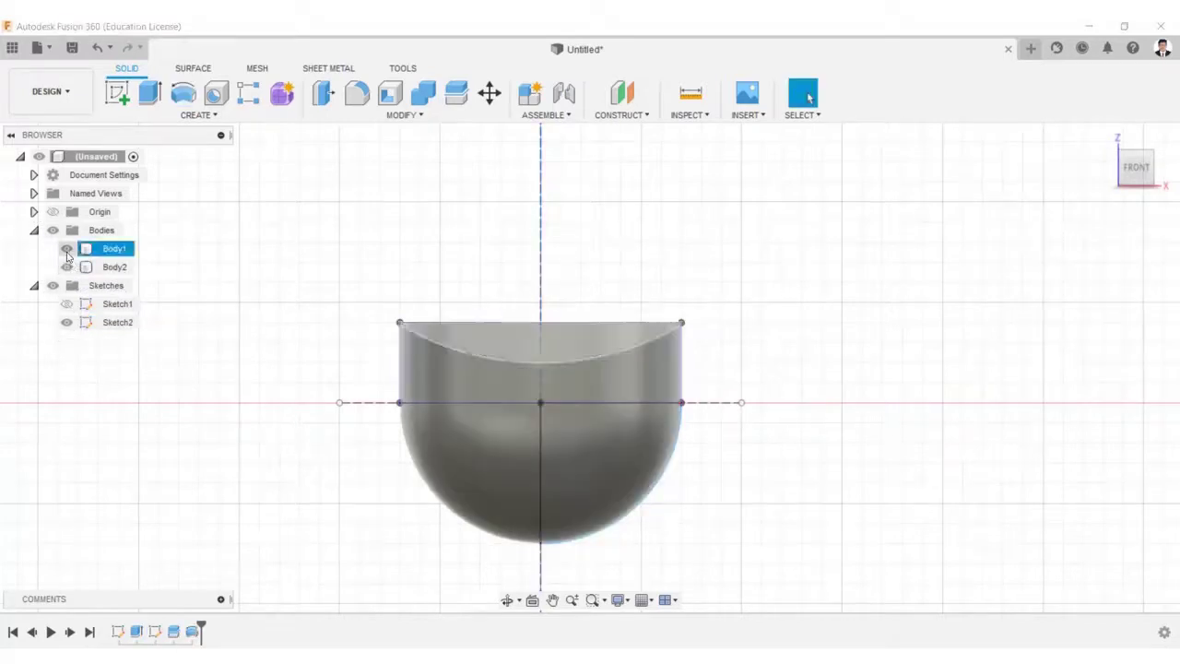
{"action": "left_click", "coordinate": [53, 289]}
{"action": "left_click", "coordinate": [35, 286]}
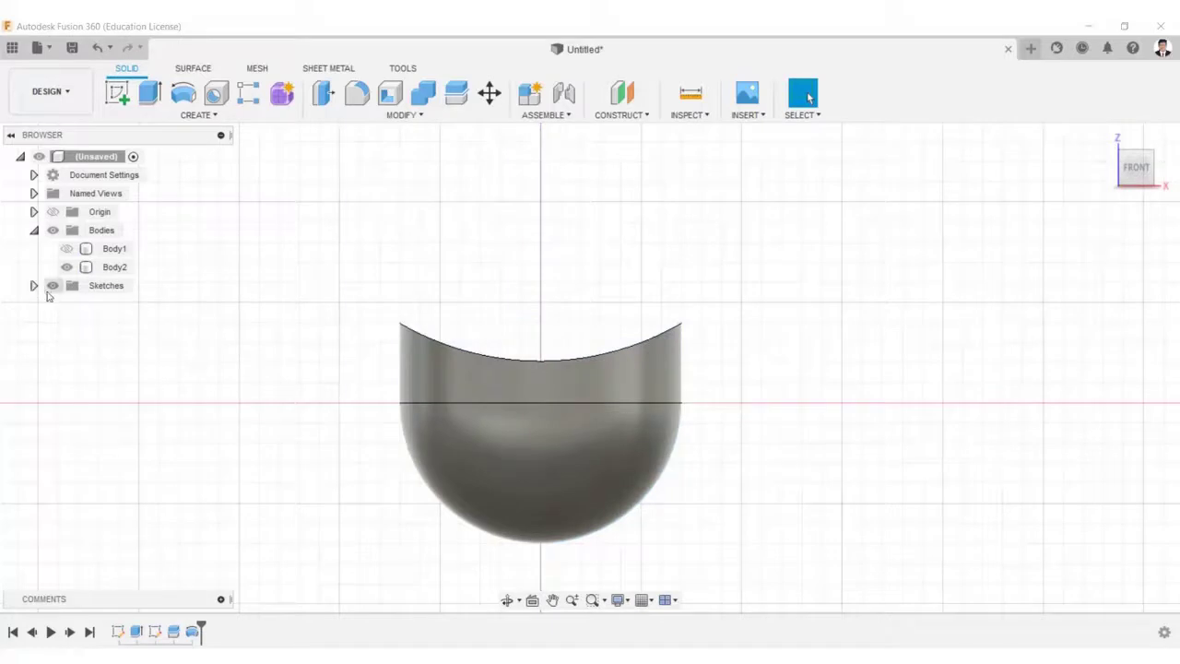
Create an offset construction plane 250 mm above the XY plane
{"action": "middle_click_drag", "start_coordinate": [627, 414], "coordinate": [691, 485], "text": "shift"}
{"action": "left_click", "coordinate": [1142, 166]}
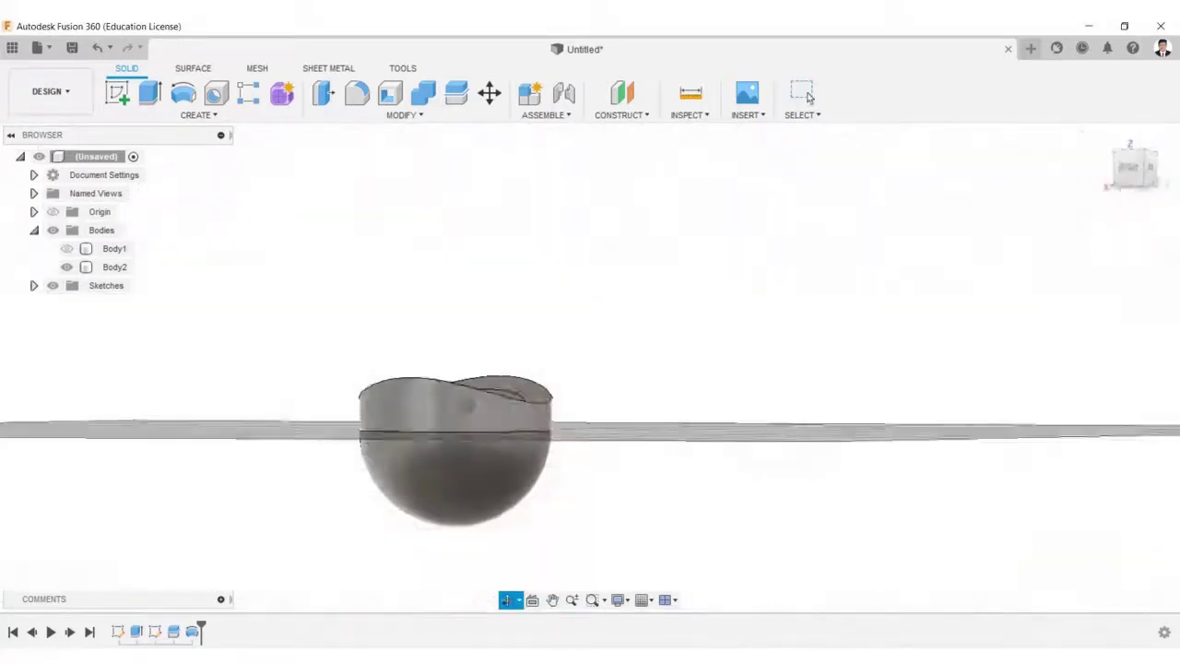
{"action": "left_click", "coordinate": [1114, 184]}
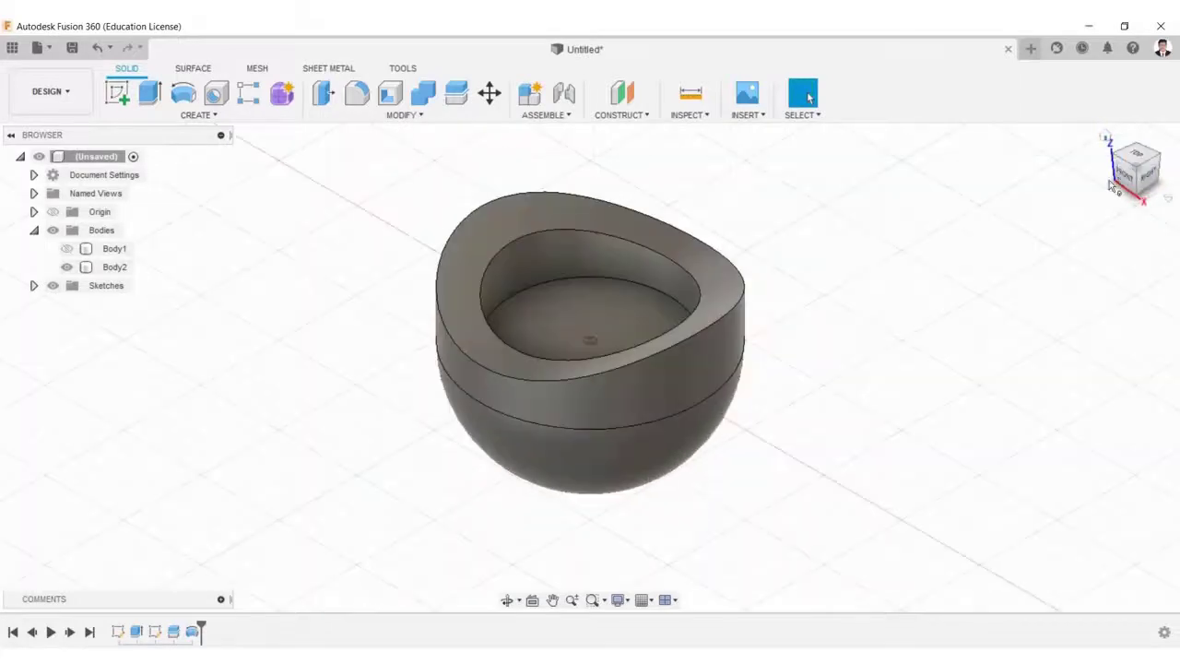
{"action": "left_click", "coordinate": [1125, 177]}
{"action": "left_click", "coordinate": [1106, 138]}
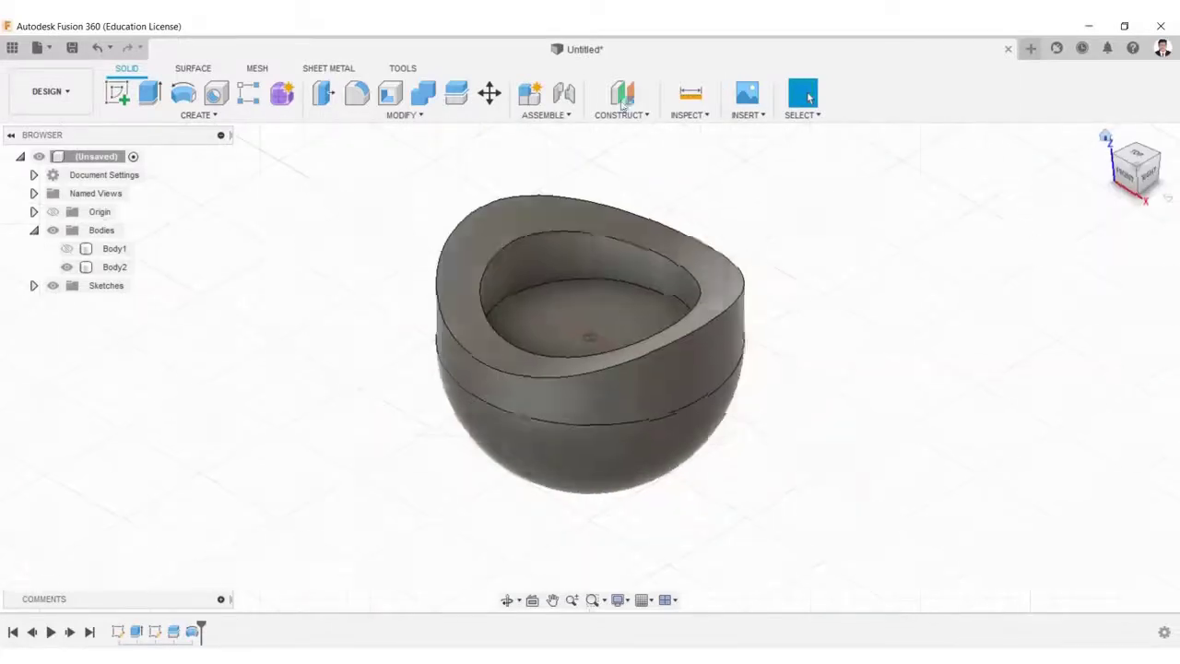
{"action": "left_click", "coordinate": [621, 92]}
{"action": "left_click", "coordinate": [656, 305]}
{"action": "scroll", "coordinate": [665, 305], "scroll_direction": "down", "scroll_amount": 5}
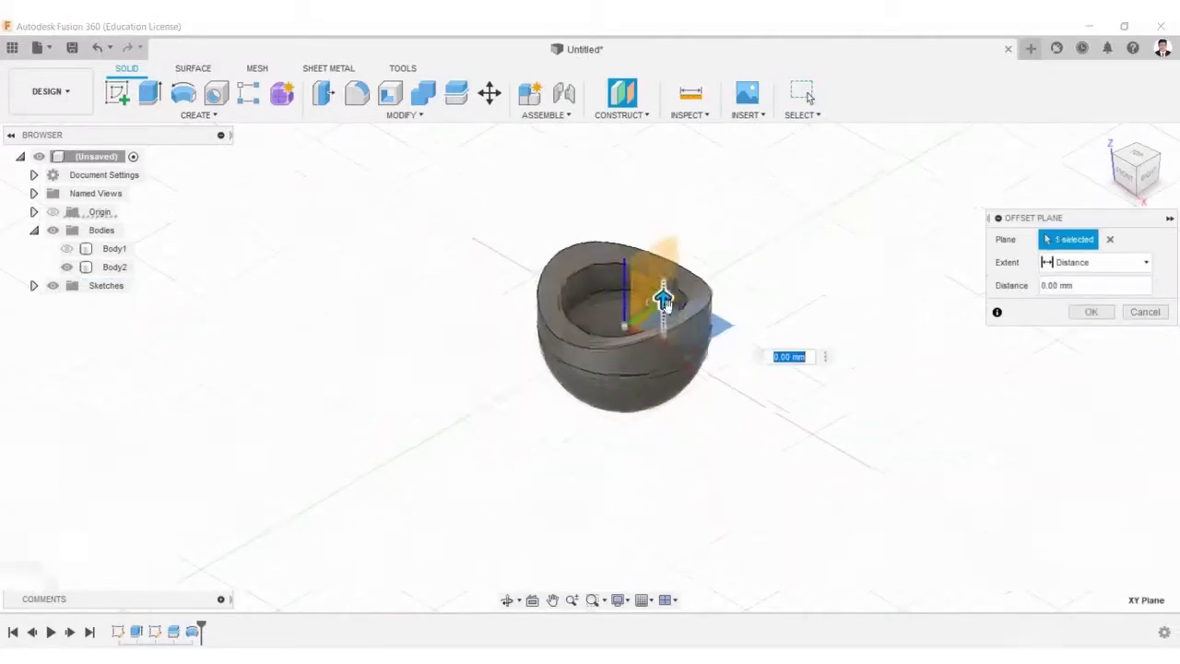
{"action": "left_click", "coordinate": [1133, 182]}
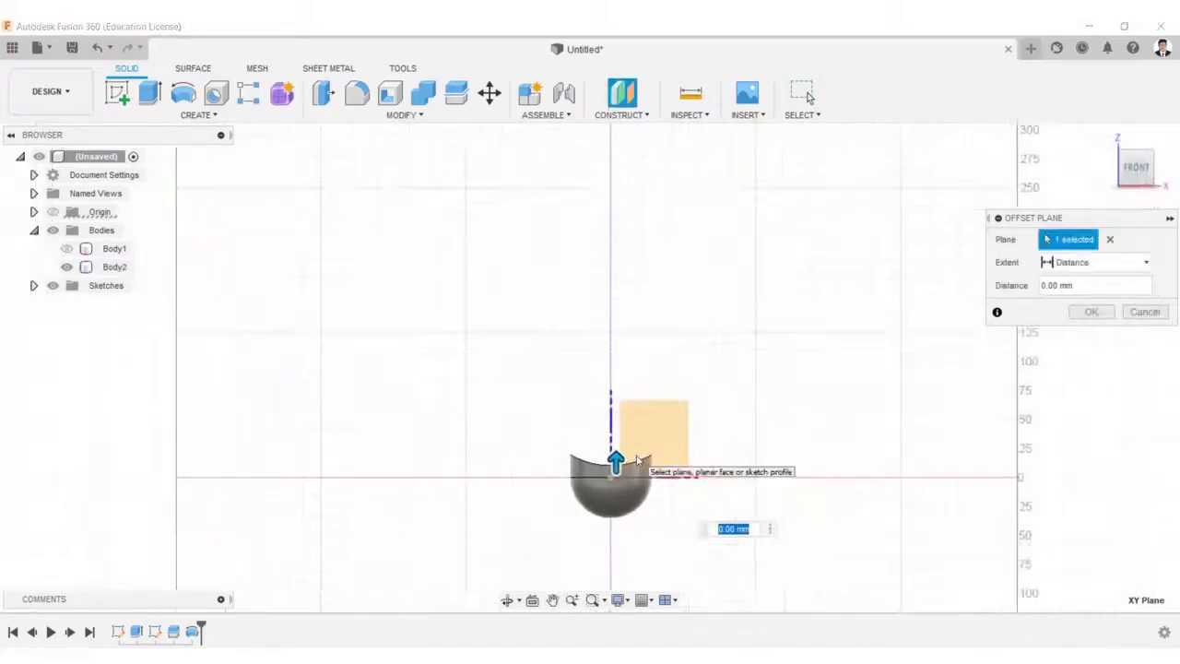
{"action": "left_click_drag", "start_coordinate": [618, 489], "coordinate": [625, 195]}
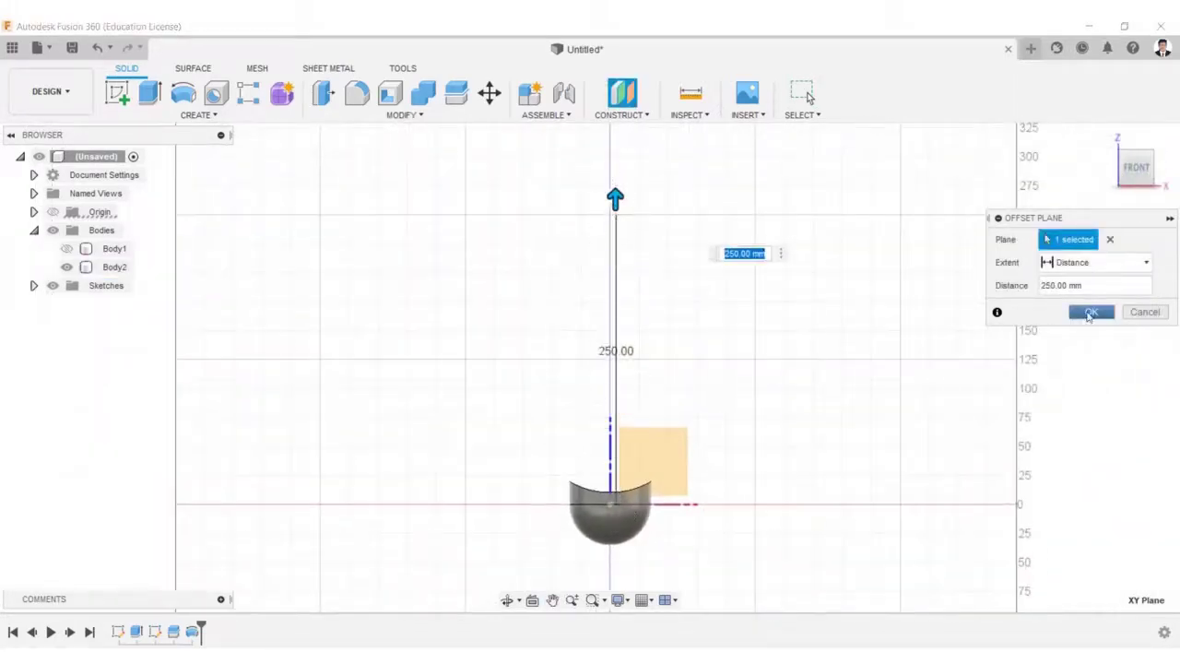
{"action": "left_click", "coordinate": [1089, 312]}
Start a sketch on the offset plane and draw a 100 mm square centre rectangle around the origin
{"action": "middle_click_drag", "start_coordinate": [725, 276], "coordinate": [667, 282], "text": "shift"}
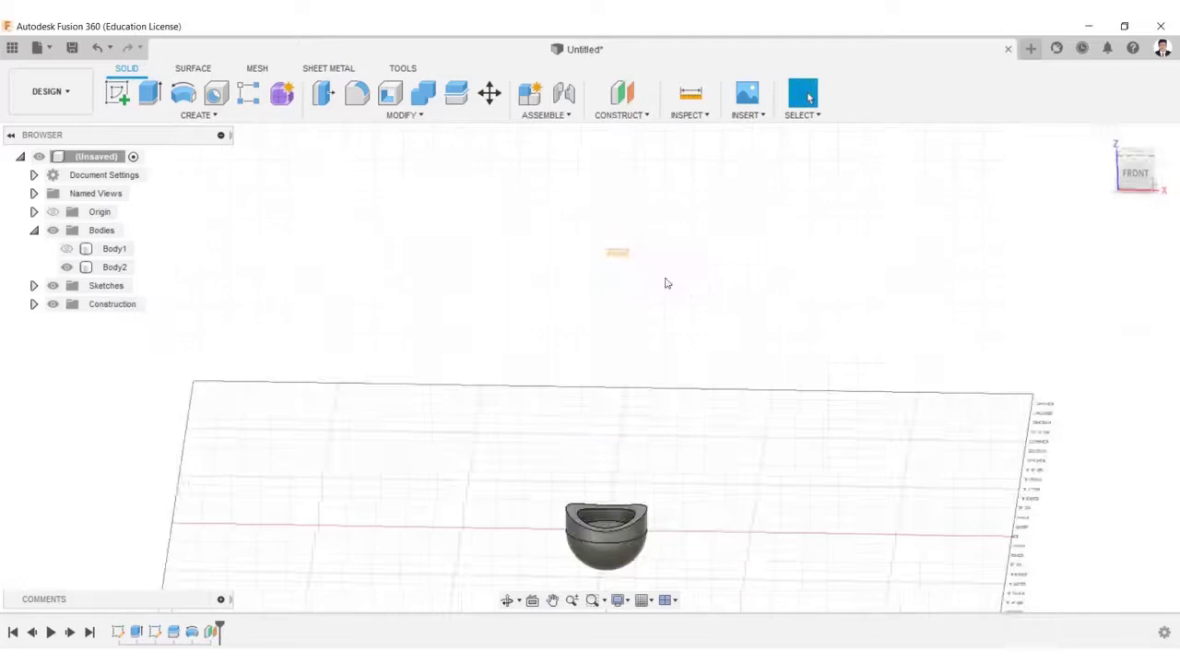
{"action": "left_click", "coordinate": [127, 103]}
{"action": "left_click", "coordinate": [620, 252]}
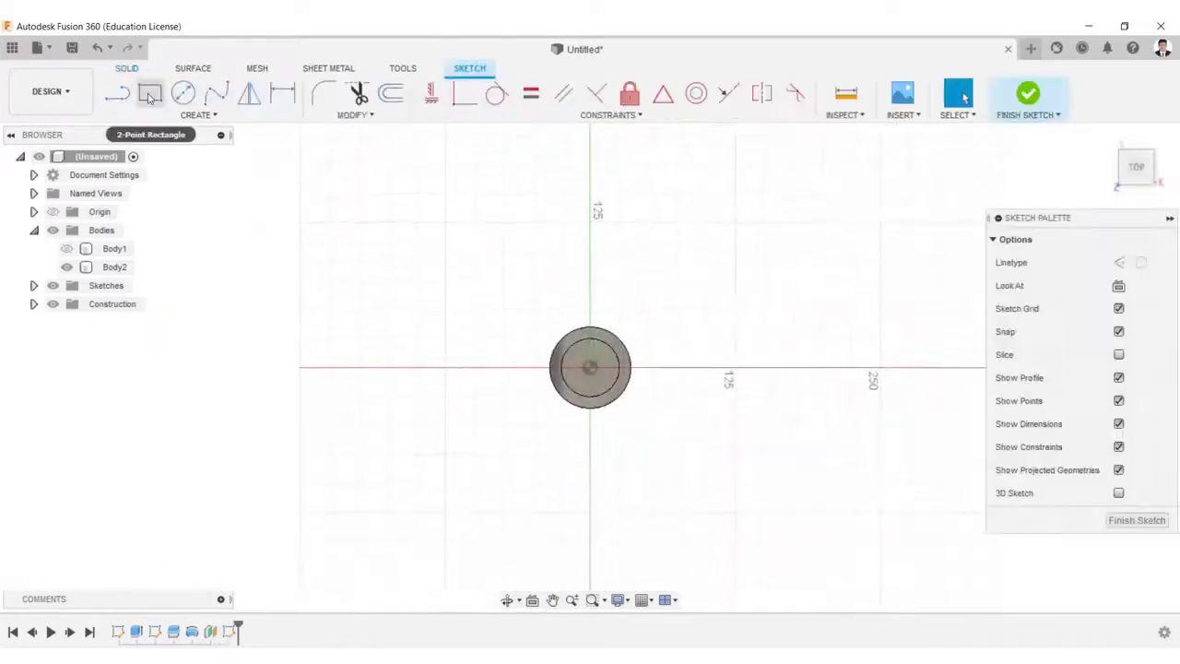
{"action": "left_click", "coordinate": [150, 94]}
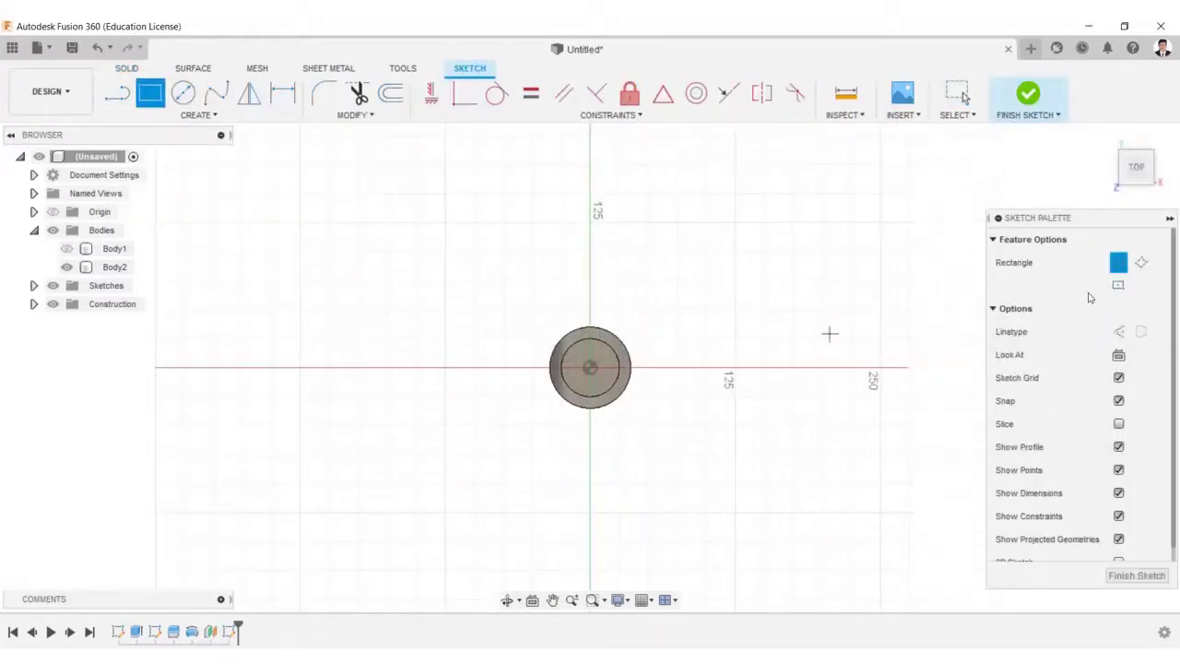
{"action": "left_click", "coordinate": [1118, 285]}
{"action": "left_click", "coordinate": [590, 367]}
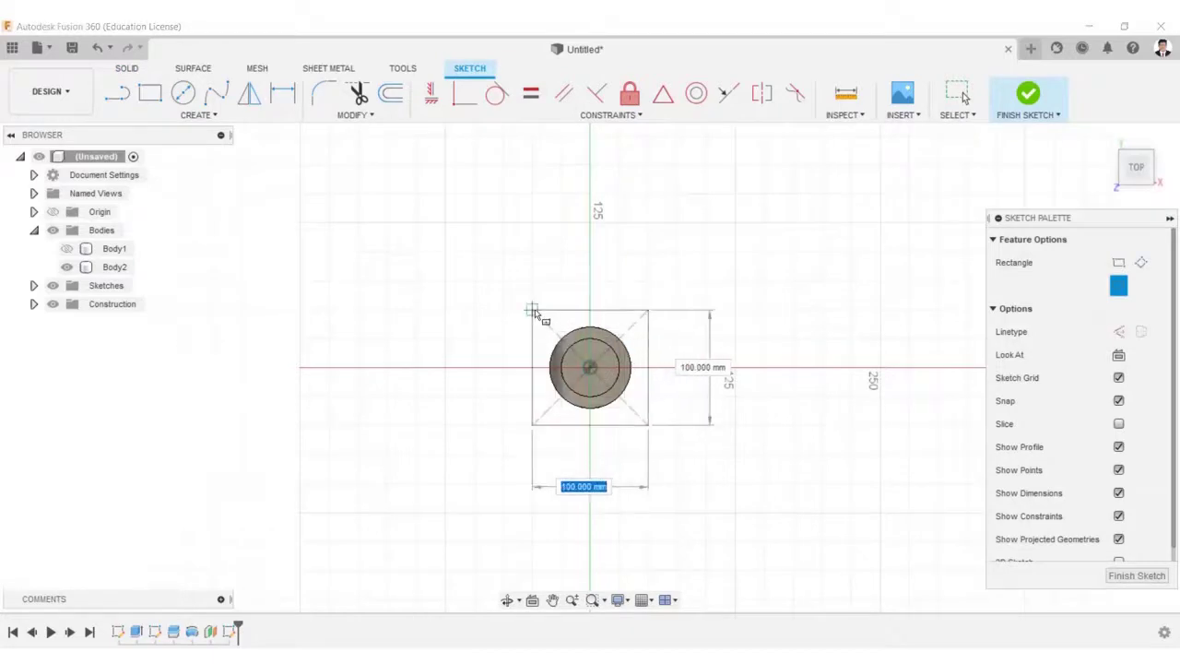
{"action": "left_click", "coordinate": [533, 310]}
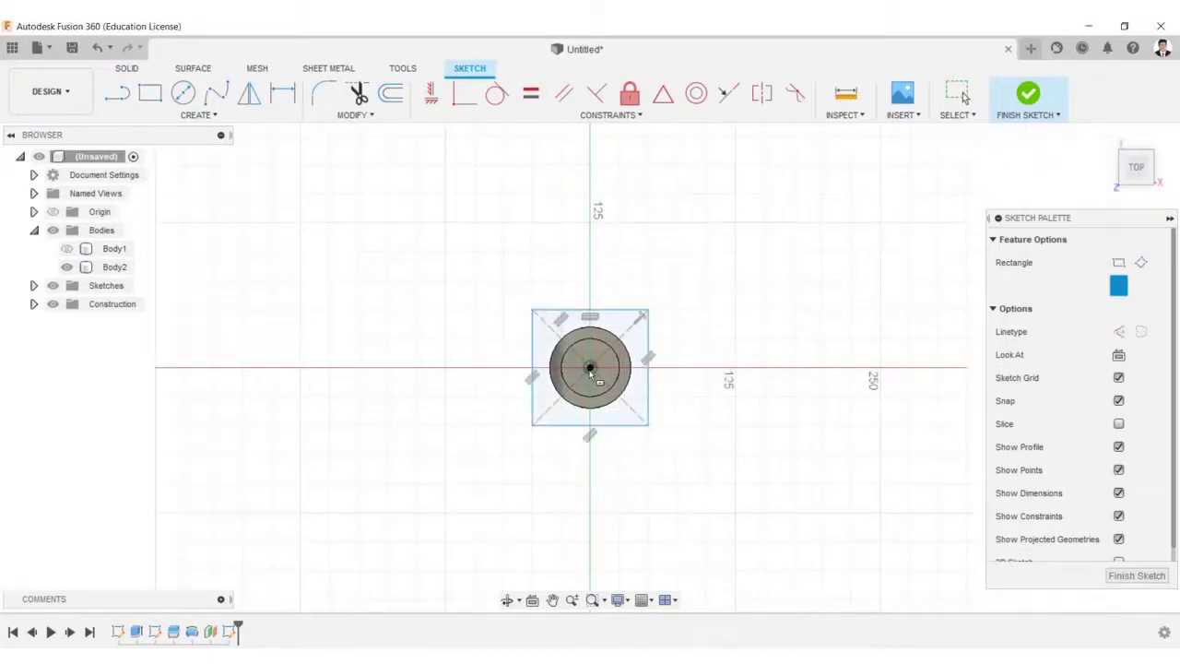
Draw a larger concentric centre rectangle about 120 mm square around the first one and finish the sketch
{"action": "left_click", "coordinate": [590, 368]}
{"action": "scroll", "coordinate": [528, 309], "scroll_direction": "up", "scroll_amount": 2}
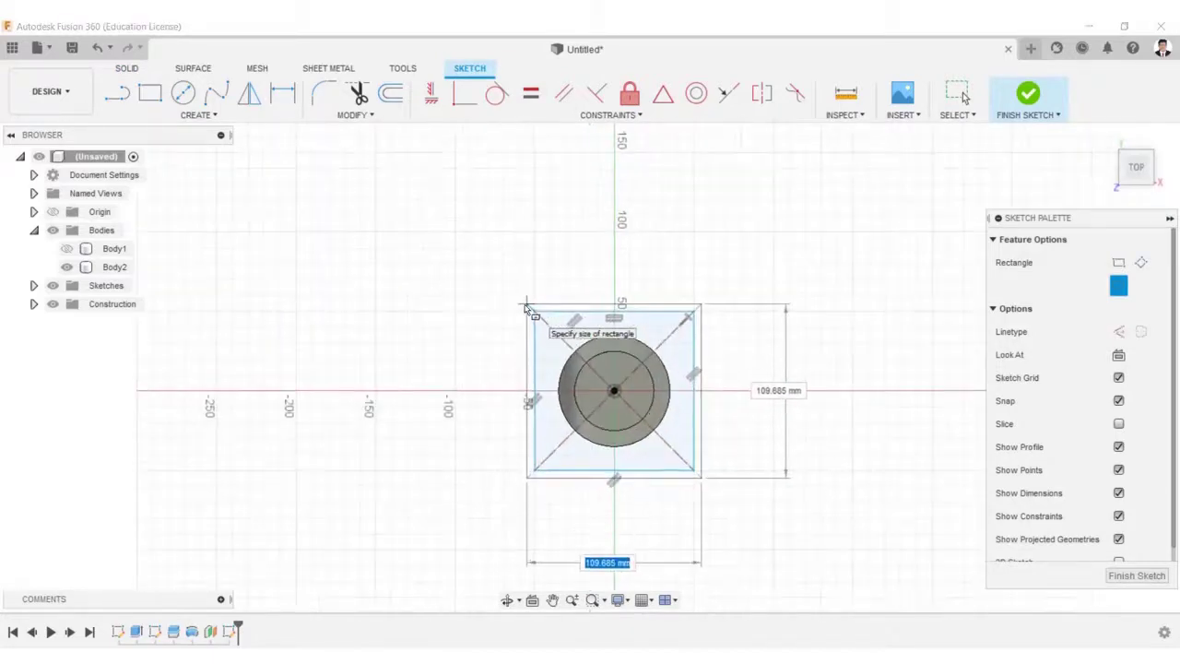
{"action": "left_click", "coordinate": [520, 298]}
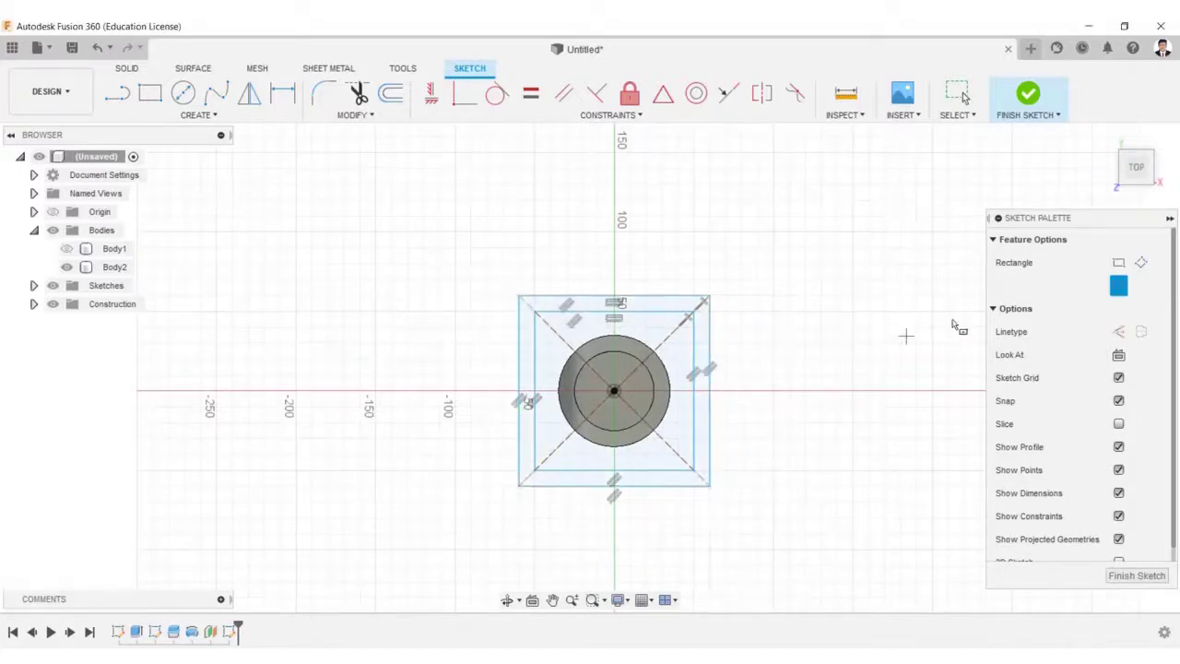
{"action": "left_click", "coordinate": [1029, 95]}
Extrude the frame profile between the two squares 20 mm upward as a new body
{"action": "middle_click_drag", "start_coordinate": [732, 432], "coordinate": [779, 332], "text": "shift"}
{"action": "left_click", "coordinate": [153, 92]}
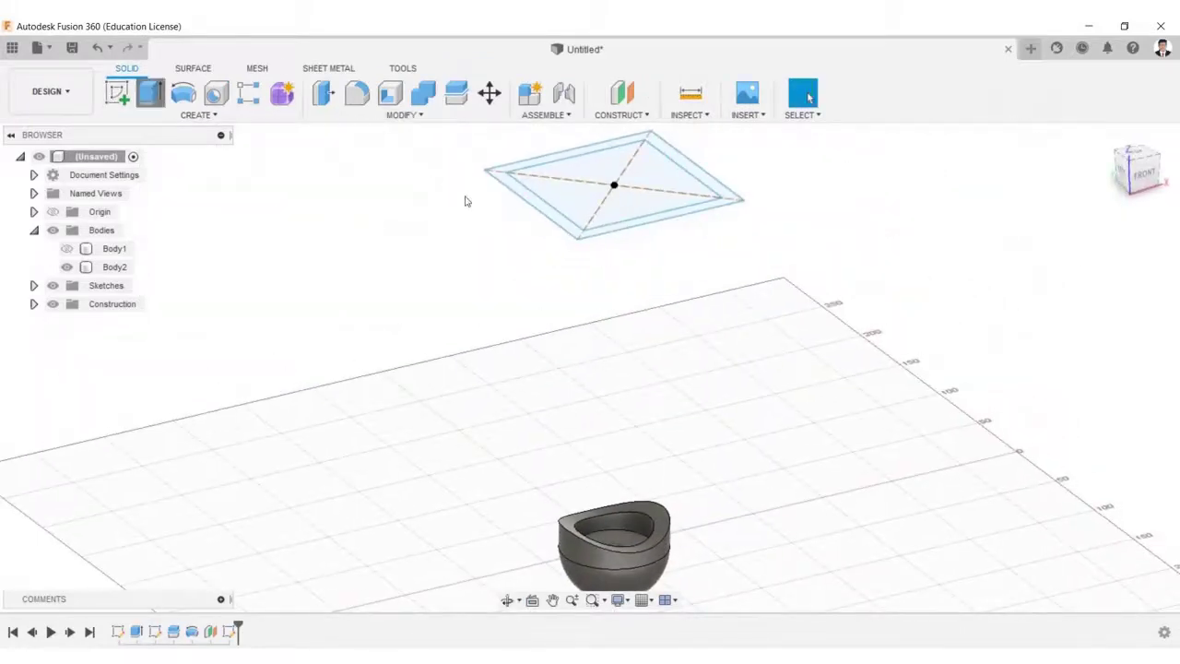
{"action": "left_click", "coordinate": [540, 187]}
{"action": "left_click_drag", "start_coordinate": [542, 177], "coordinate": [544, 157]}
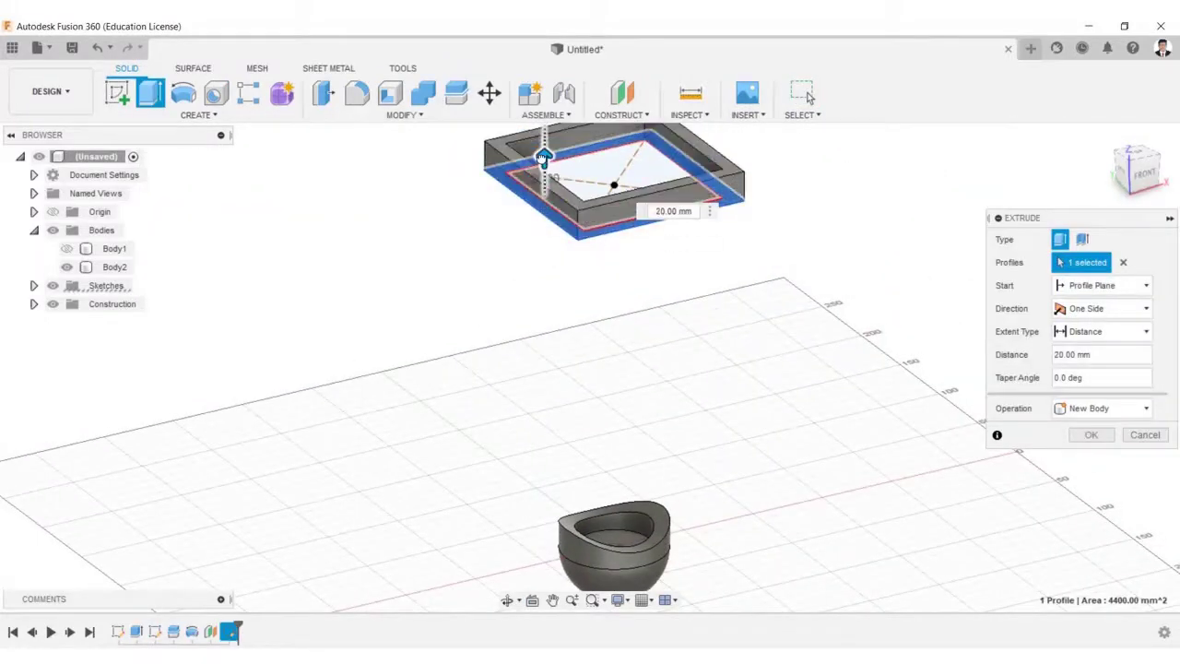
{"action": "left_click", "coordinate": [1091, 434]}
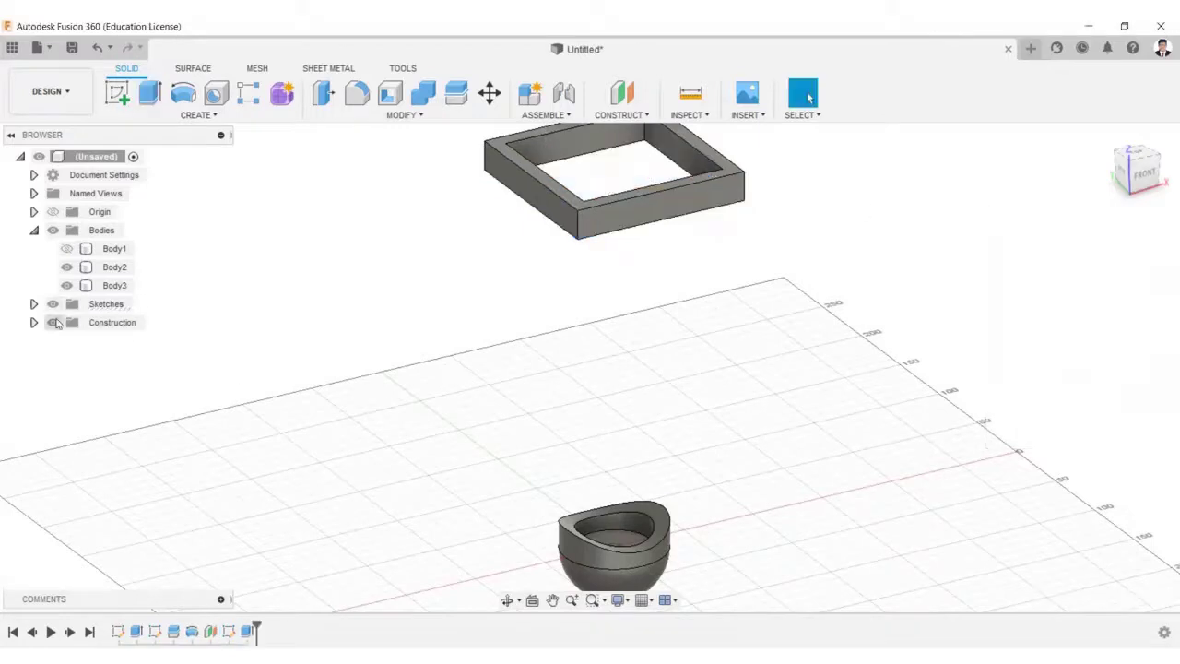
Show the square frame's Sketch3 and the ring's Sketch1 again
{"action": "left_click", "coordinate": [34, 322]}
{"action": "left_click", "coordinate": [34, 303]}
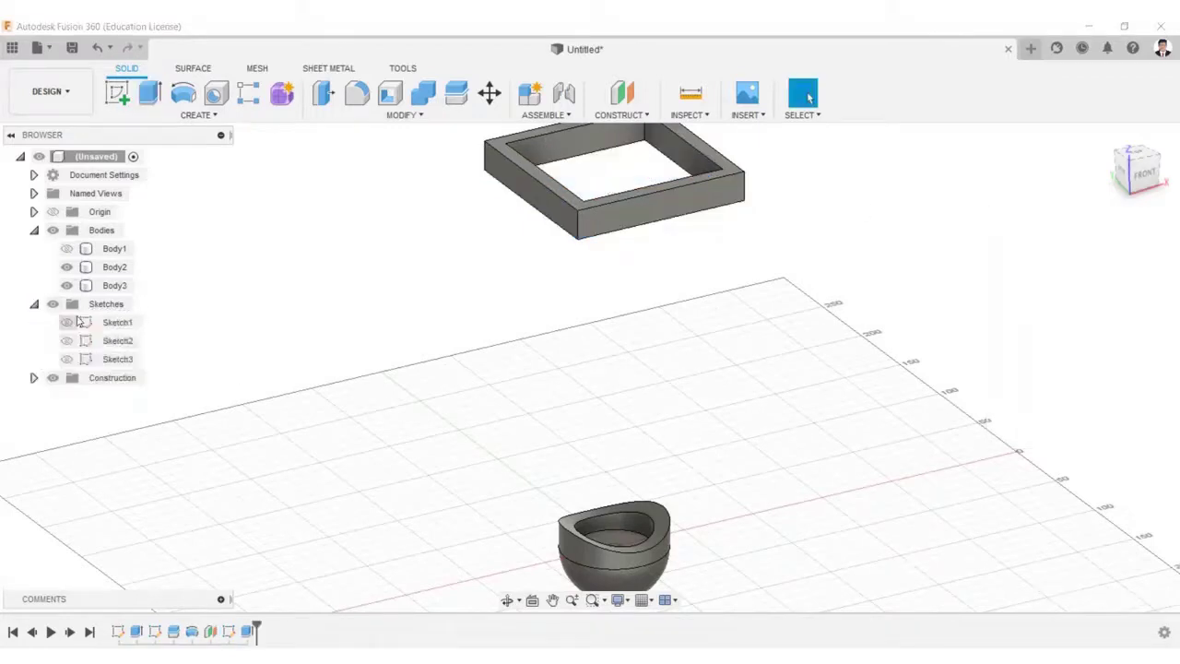
{"action": "left_click", "coordinate": [66, 359]}
{"action": "left_click", "coordinate": [195, 114]}
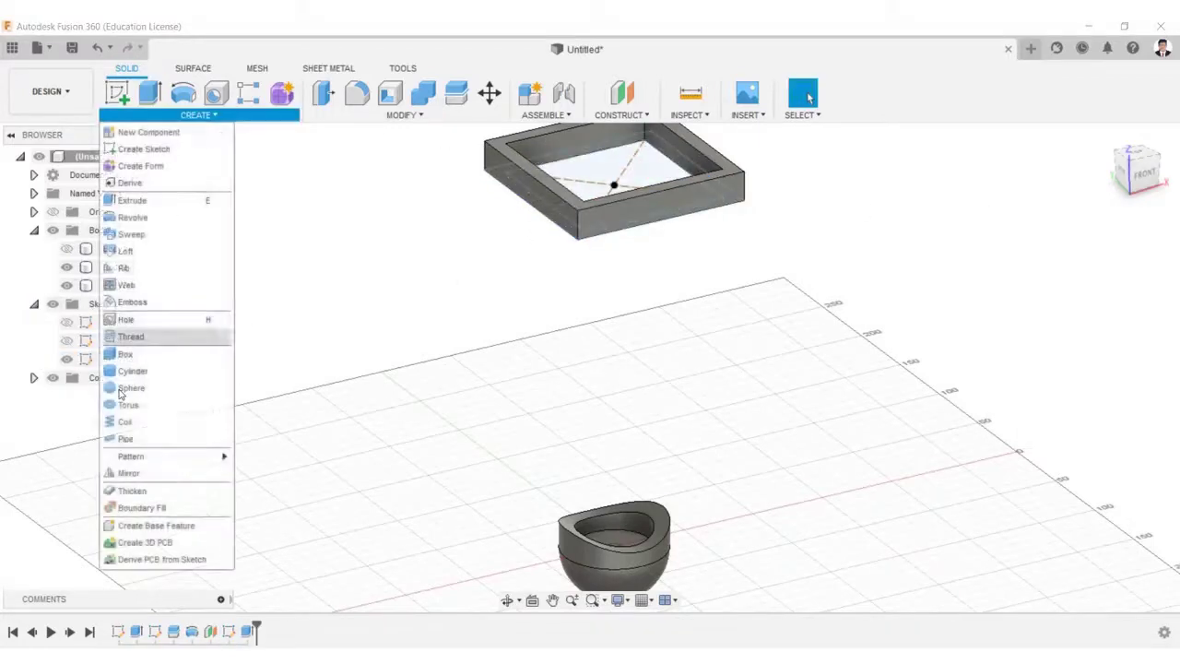
{"action": "left_click", "coordinate": [66, 321]}
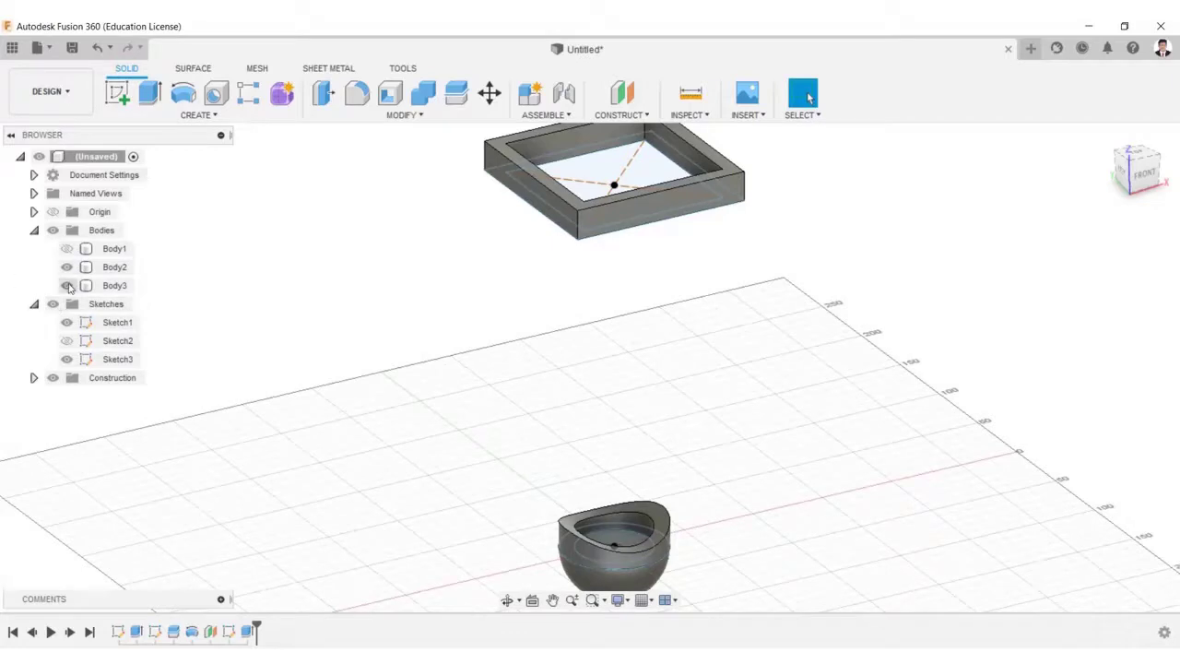
{"action": "left_click", "coordinate": [34, 231]}
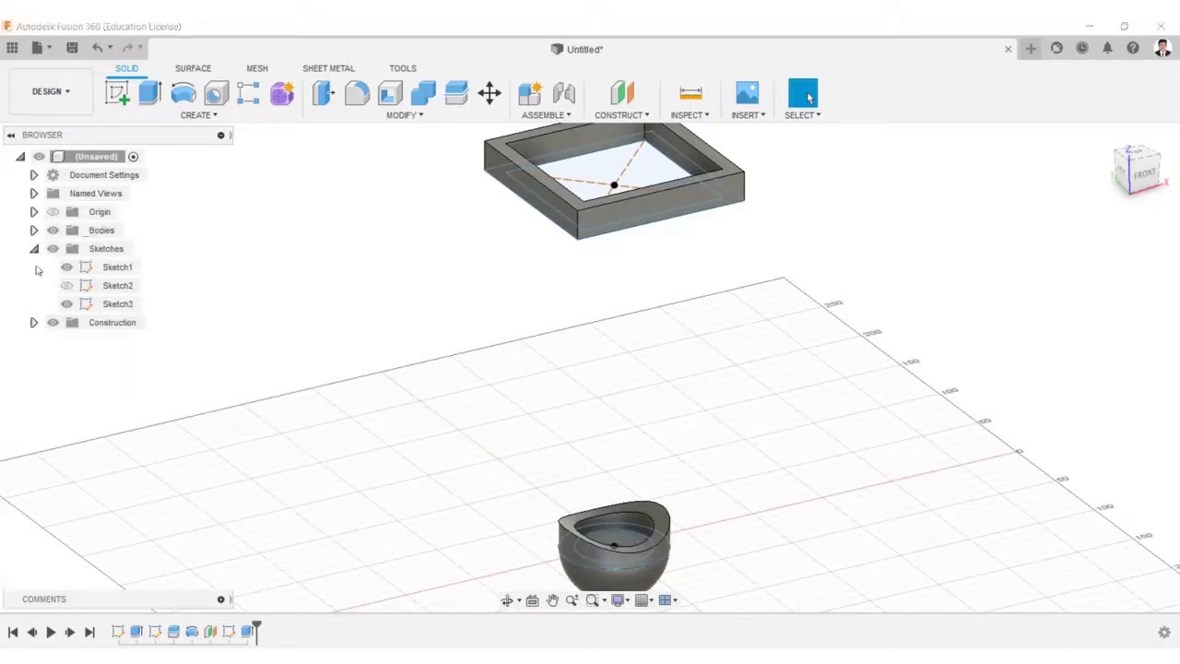
{"action": "left_click", "coordinate": [34, 249]}
Start a sketch on the ring's base plane, project the bowl body's outline and its inner circular edge, and finish the sketch
{"action": "left_click", "coordinate": [116, 93]}
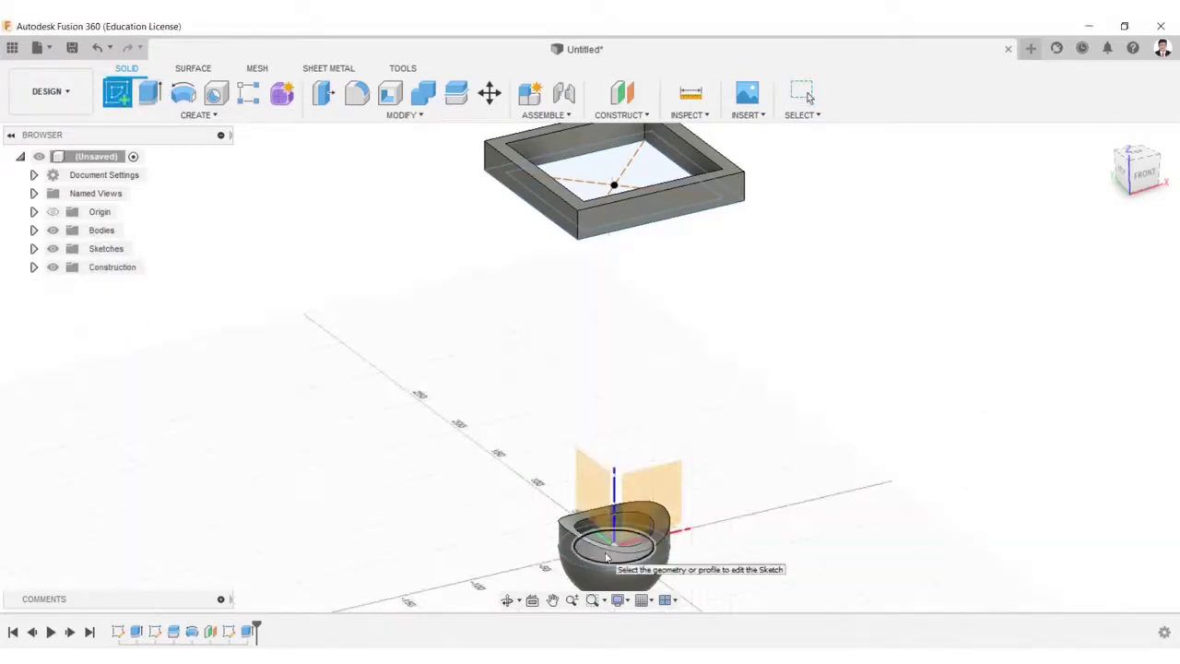
{"action": "left_click", "coordinate": [576, 546]}
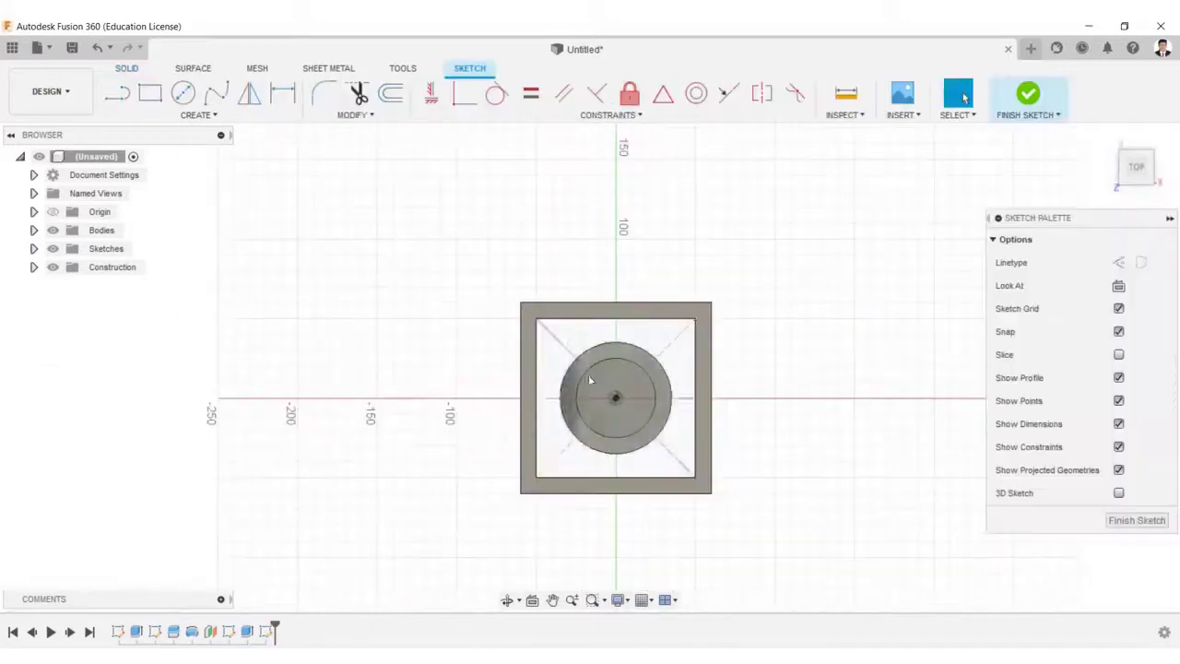
{"action": "left_click", "coordinate": [197, 115]}
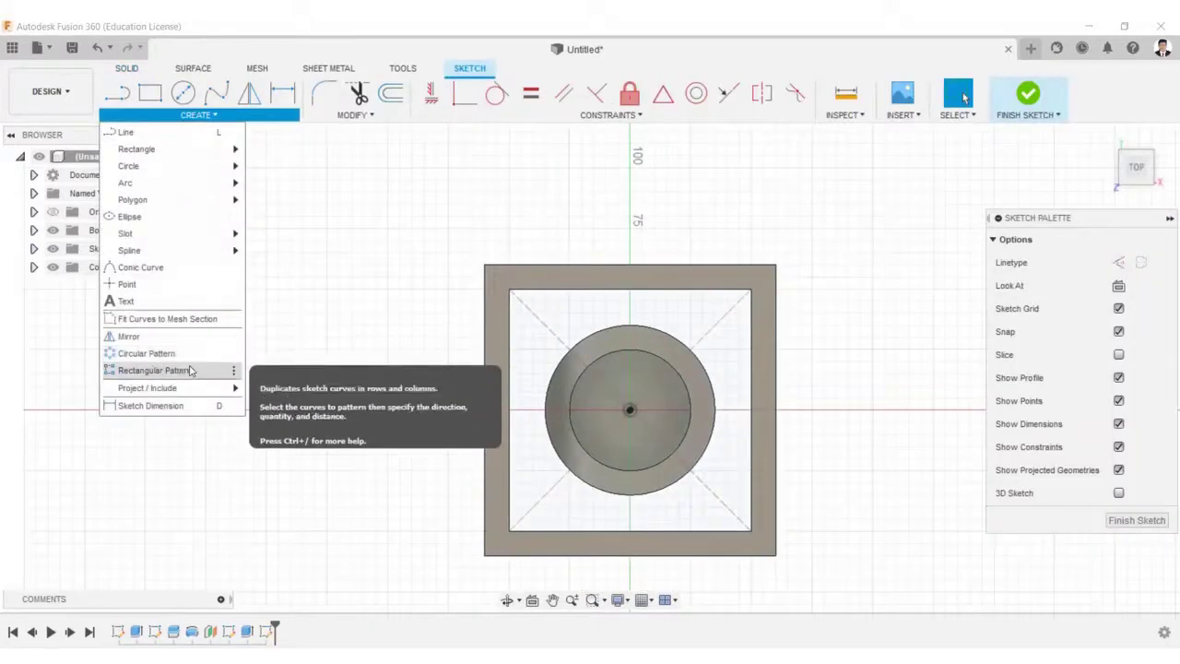
{"action": "mouse_move", "coordinate": [185, 387]}
{"action": "left_click", "coordinate": [293, 387]}
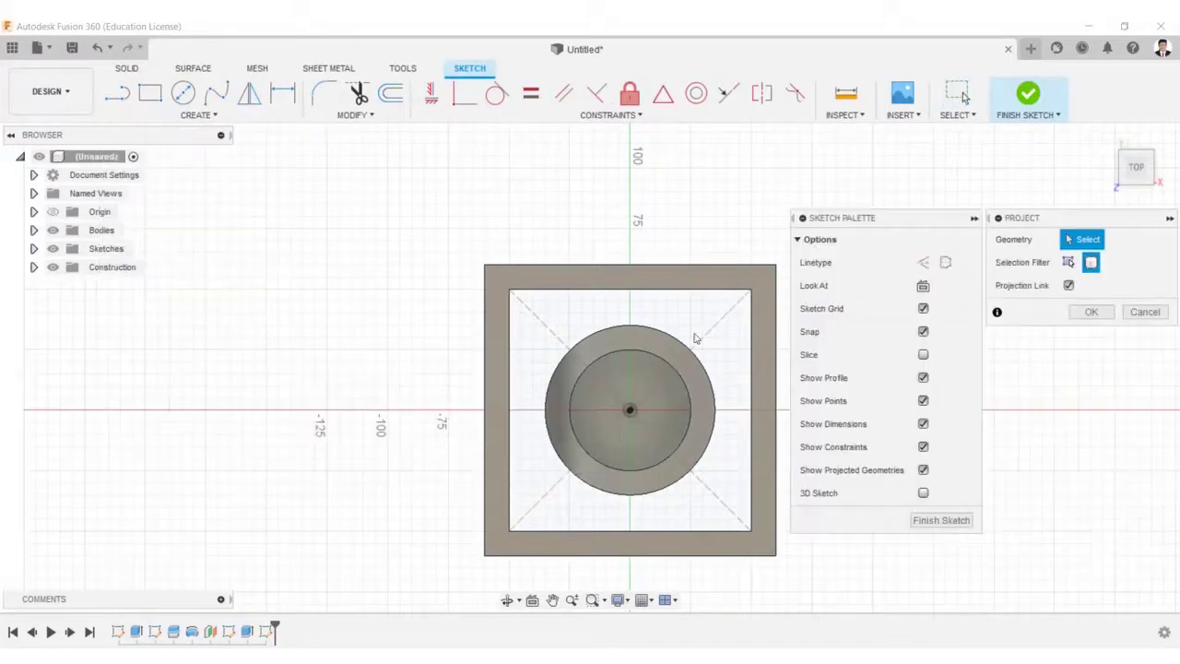
{"action": "left_click", "coordinate": [646, 350]}
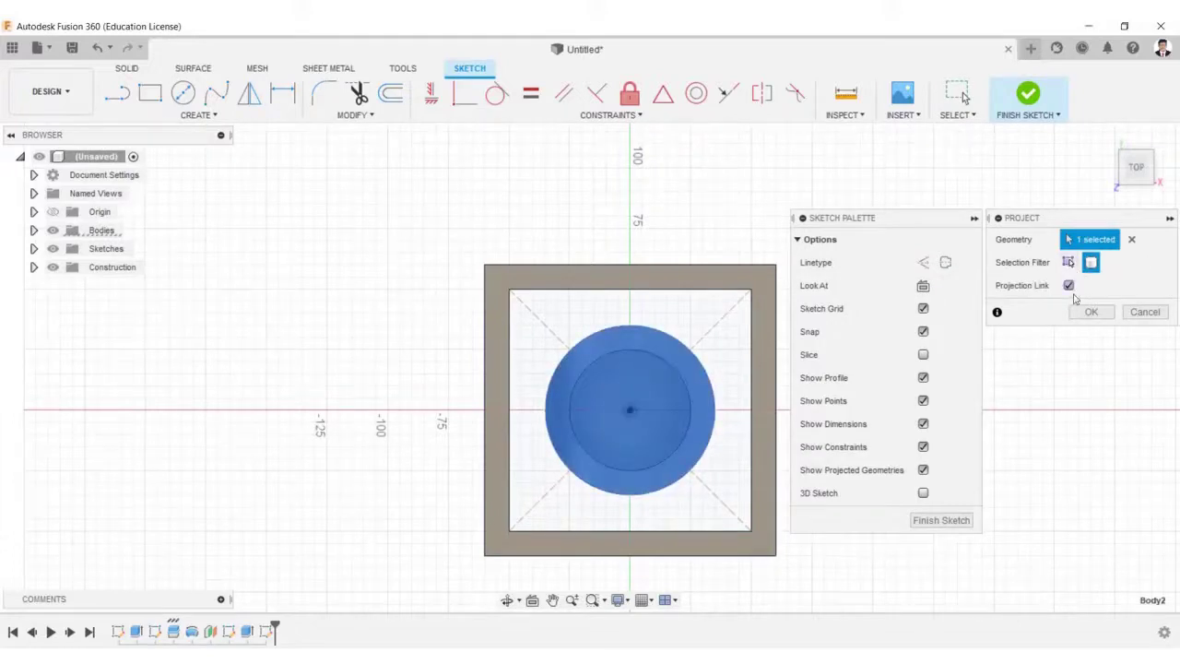
{"action": "left_click", "coordinate": [1068, 262]}
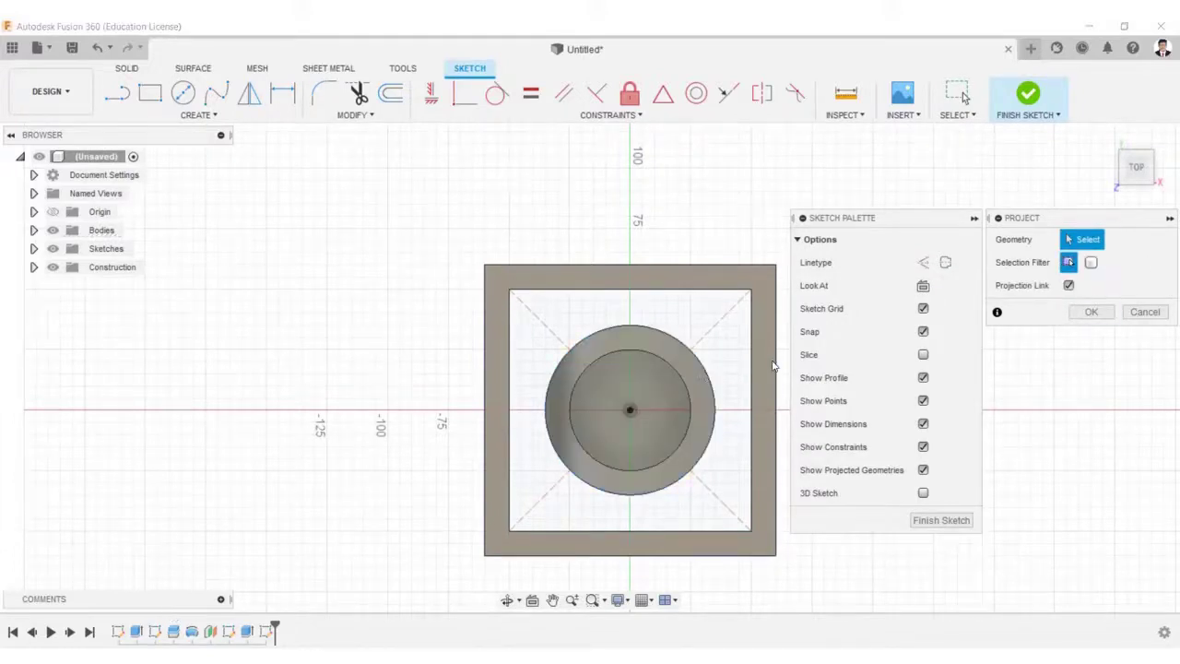
{"action": "left_click", "coordinate": [665, 363]}
{"action": "left_click", "coordinate": [1091, 312]}
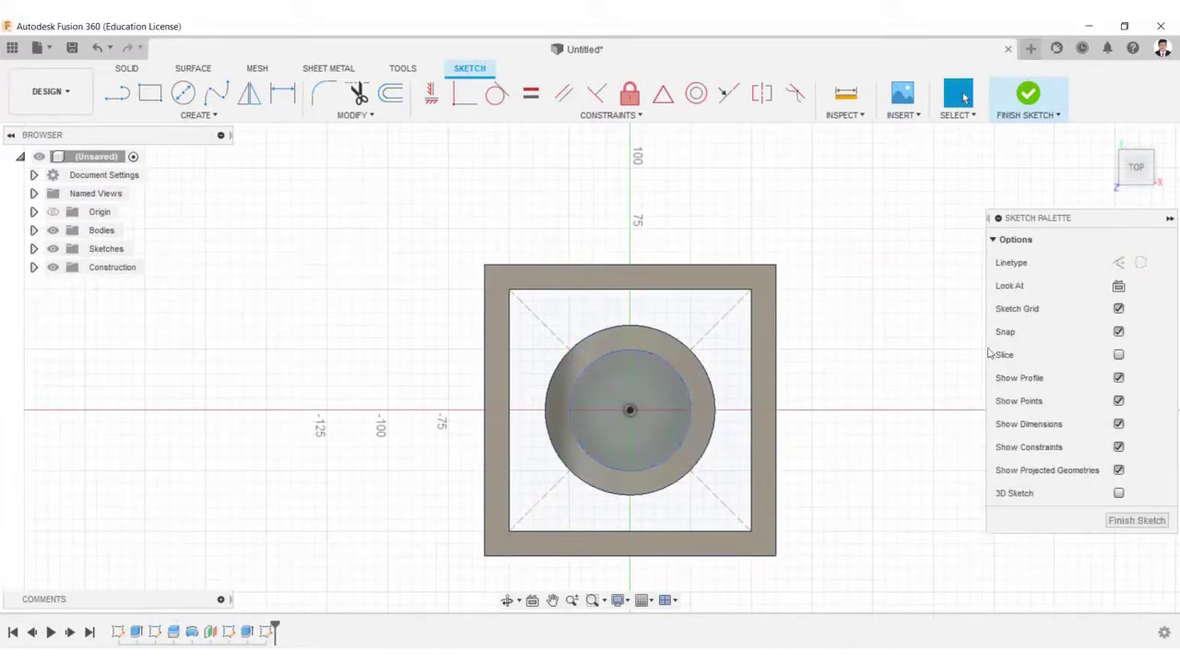
{"action": "left_click", "coordinate": [1029, 94]}
Loft from the bowl's inner circular profile to the inner square profile of the frame as a new body
{"action": "mouse_move", "coordinate": [361, 396]}
{"action": "middle_mouse_down", "text": "shift"}
{"action": "mouse_move", "coordinate": [316, 342]}
{"action": "mouse_move", "coordinate": [557, 614]}
{"action": "mouse_move", "coordinate": [498, 498]}
{"action": "mouse_move", "coordinate": [559, 443]}
{"action": "mouse_move", "coordinate": [538, 442]}
{"action": "middle_mouse_up", "text": "shift"}
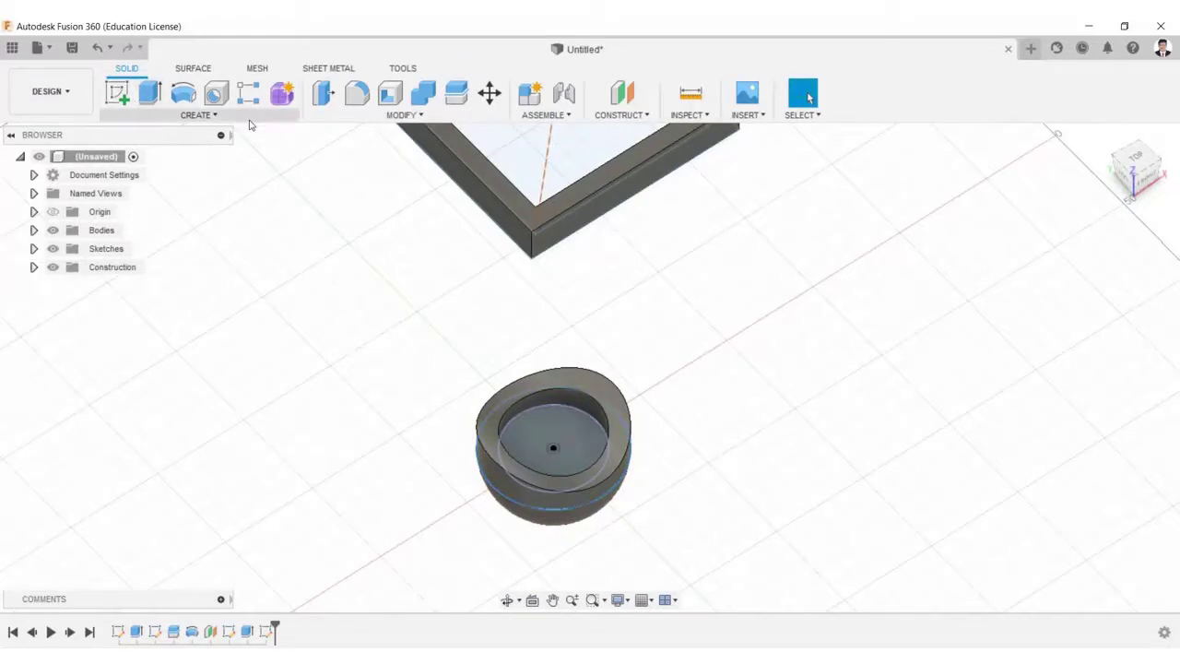
{"action": "left_click", "coordinate": [196, 114]}
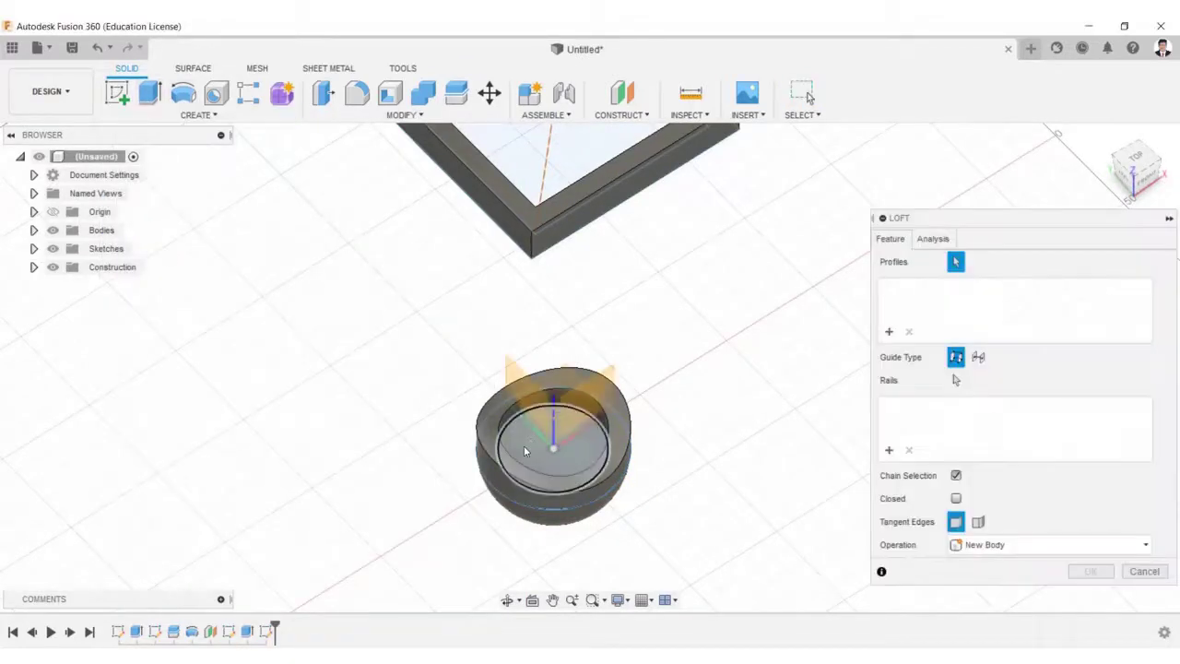
{"action": "left_click", "coordinate": [524, 445]}
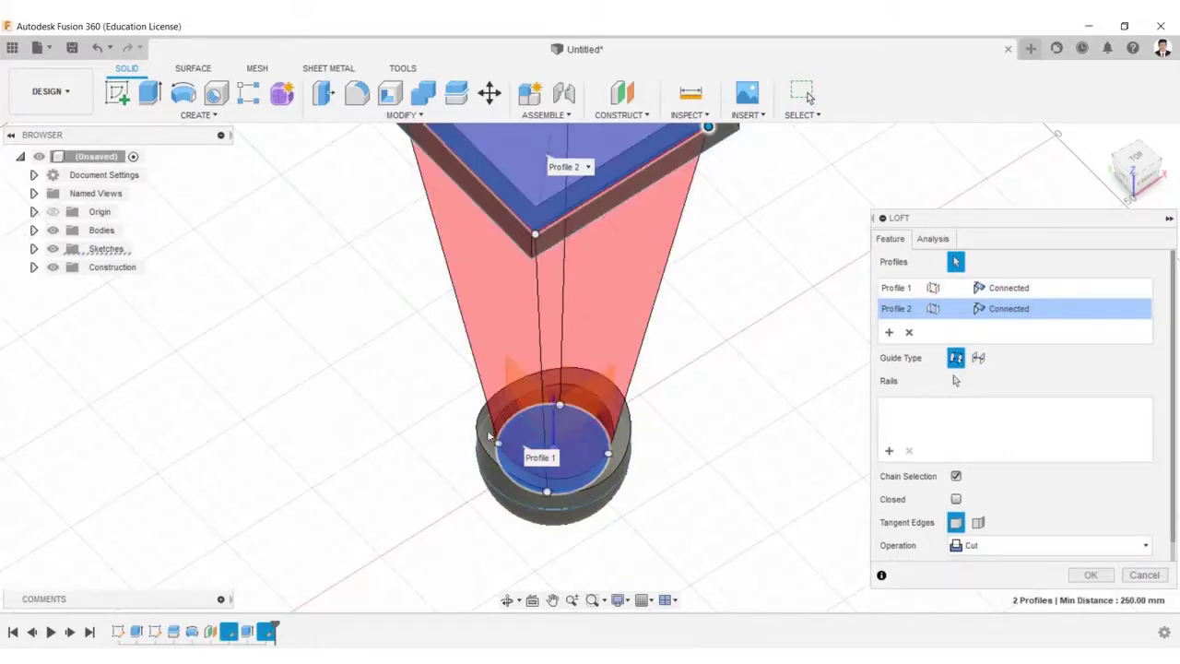
{"action": "left_click", "coordinate": [1051, 545]}
{"action": "left_click", "coordinate": [981, 616]}
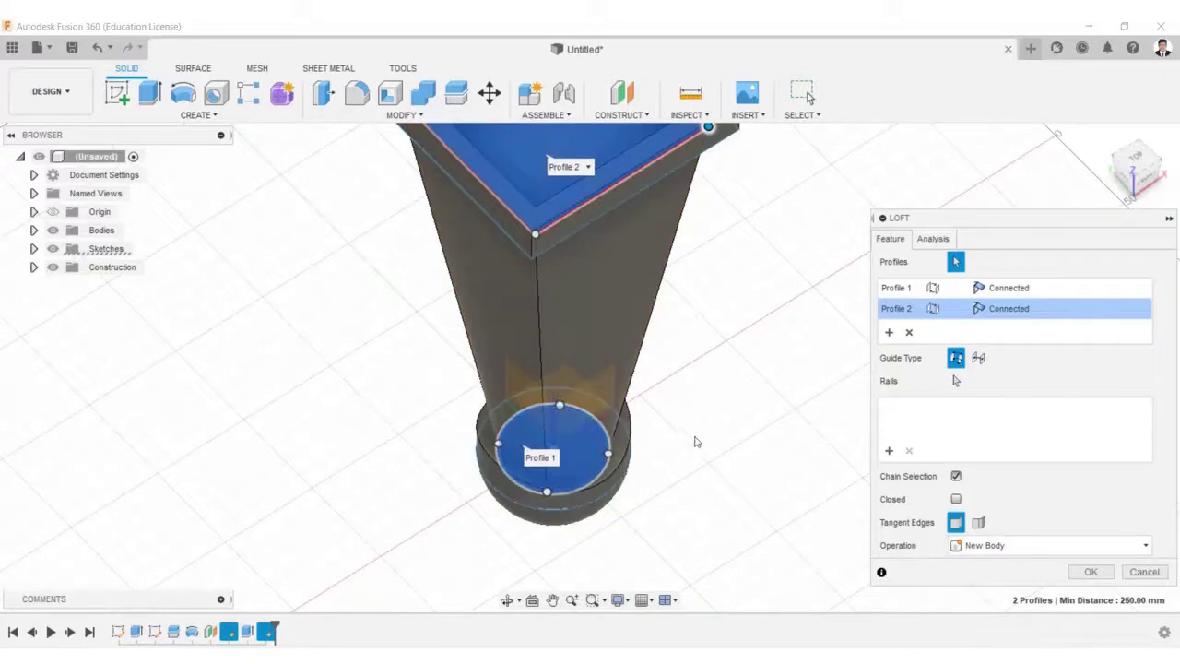
{"action": "mouse_move", "coordinate": [662, 428]}
{"action": "middle_mouse_down", "text": "shift"}
{"action": "mouse_move", "coordinate": [667, 363]}
{"action": "mouse_move", "coordinate": [669, 442]}
{"action": "mouse_move", "coordinate": [638, 414]}
{"action": "mouse_move", "coordinate": [749, 423]}
{"action": "mouse_move", "coordinate": [700, 387]}
{"action": "mouse_move", "coordinate": [766, 360]}
{"action": "mouse_move", "coordinate": [648, 377]}
{"action": "mouse_move", "coordinate": [666, 350]}
{"action": "mouse_move", "coordinate": [624, 395]}
{"action": "mouse_move", "coordinate": [664, 415]}
{"action": "middle_mouse_up", "text": "shift"}
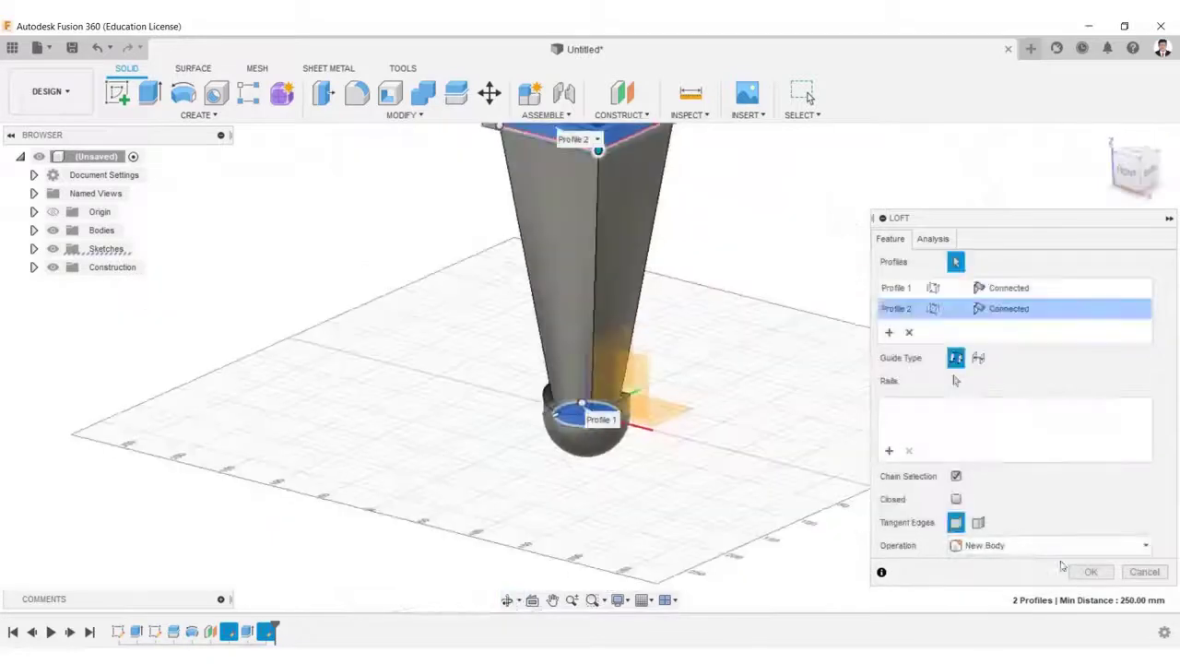
{"action": "left_click", "coordinate": [1088, 572]}
Hide Sketch1 and Sketch3 and return to the home view
{"action": "left_click", "coordinate": [34, 230]}
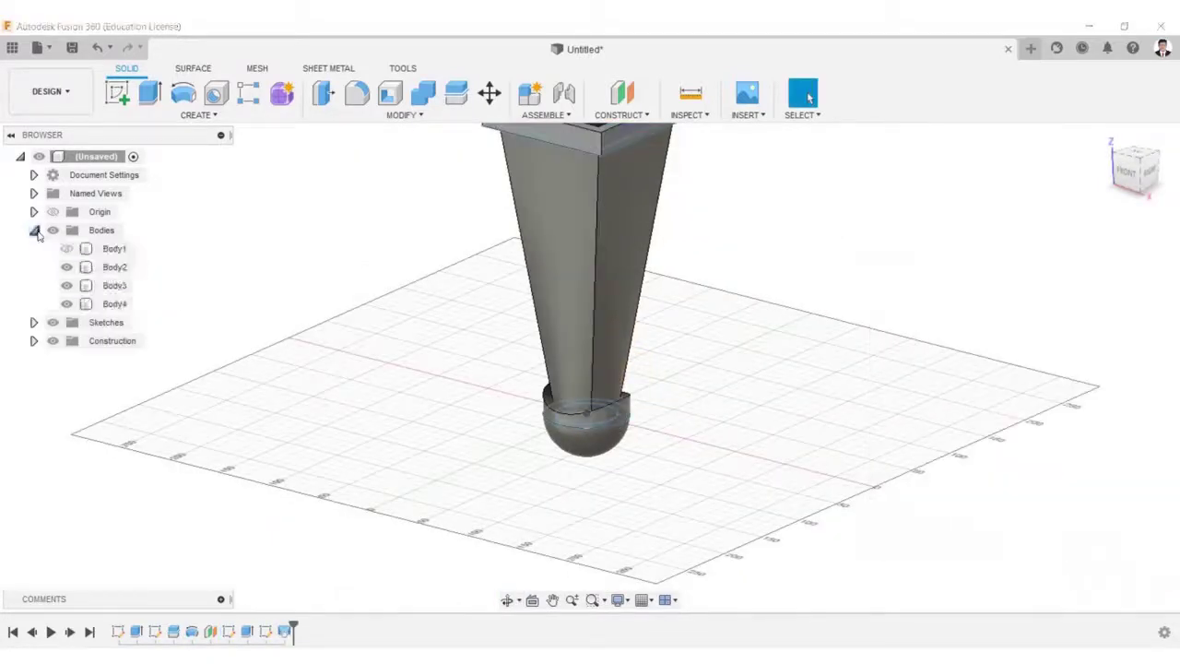
{"action": "left_click", "coordinate": [34, 322]}
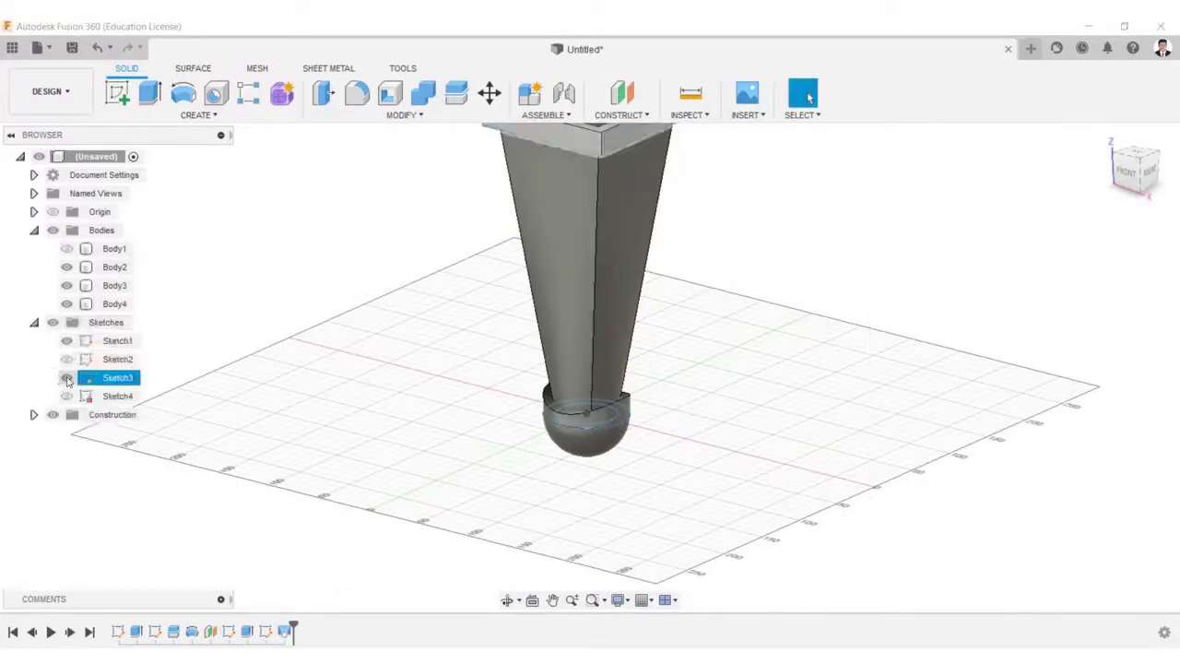
{"action": "left_click", "coordinate": [48, 91]}
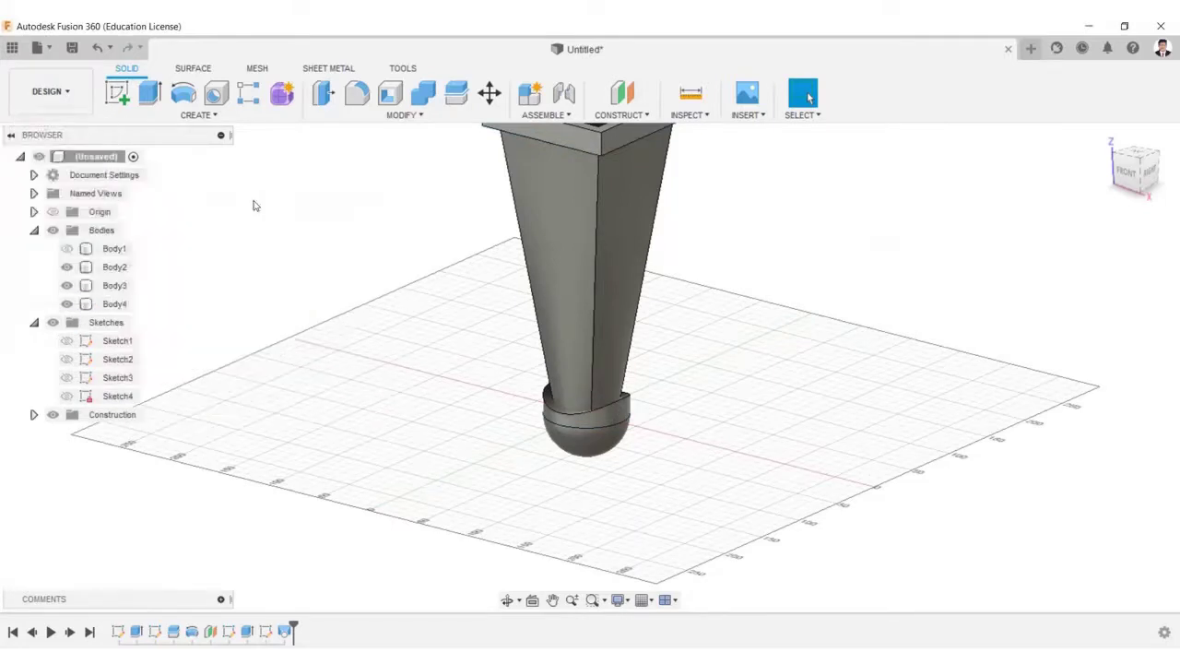
{"action": "left_click", "coordinate": [1105, 136]}
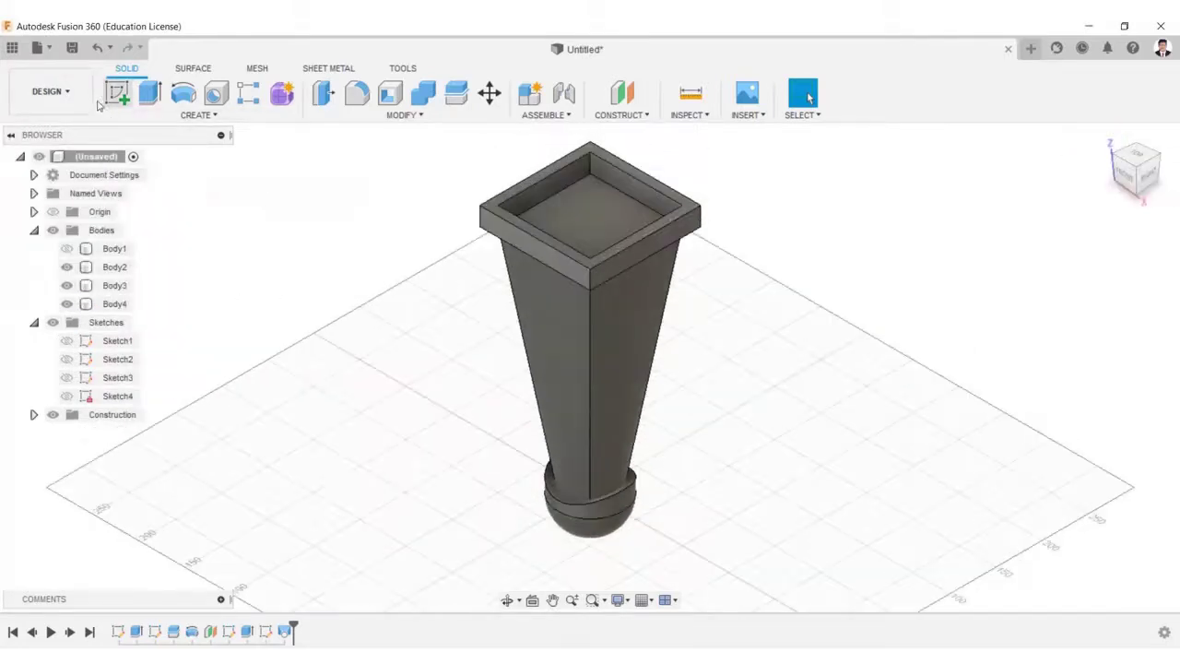
Switch to the Generative Design workspace and expand the list of model bodies
{"action": "left_click", "coordinate": [51, 92]}
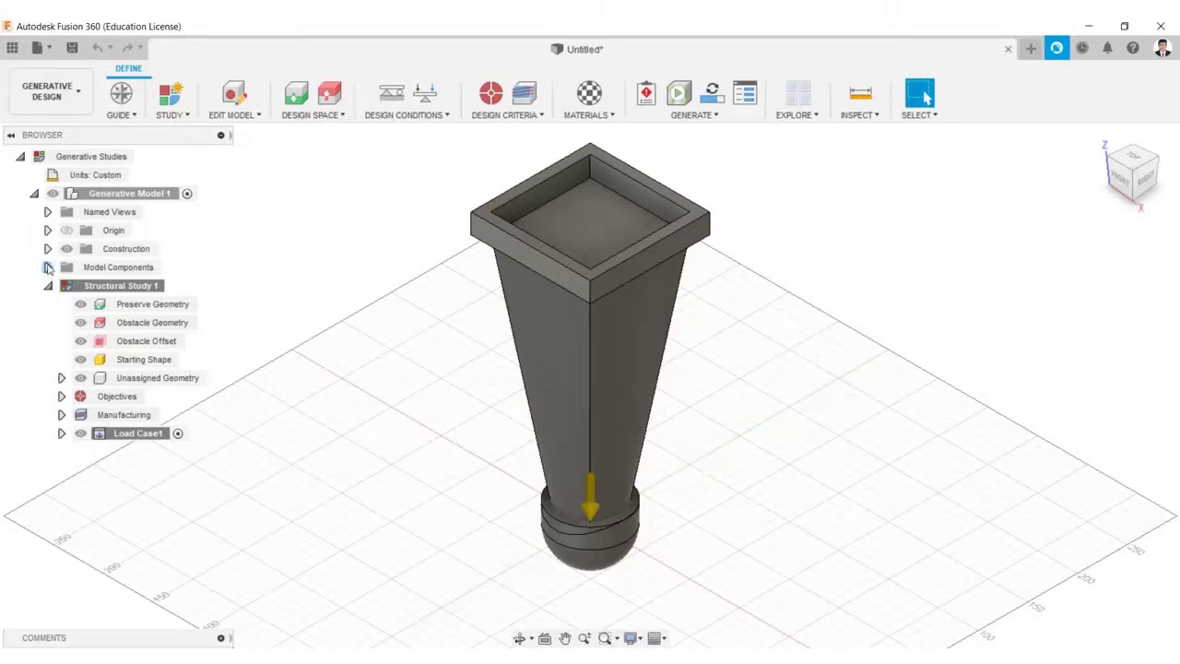
{"action": "left_click", "coordinate": [48, 267]}
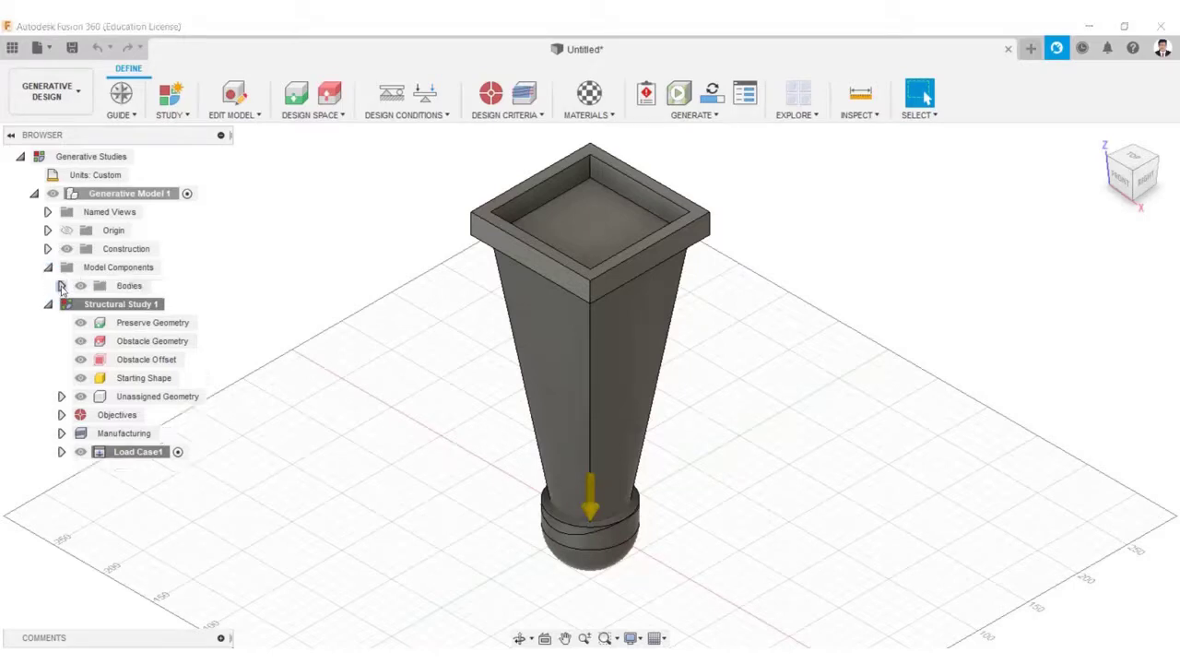
{"action": "left_click", "coordinate": [61, 286]}
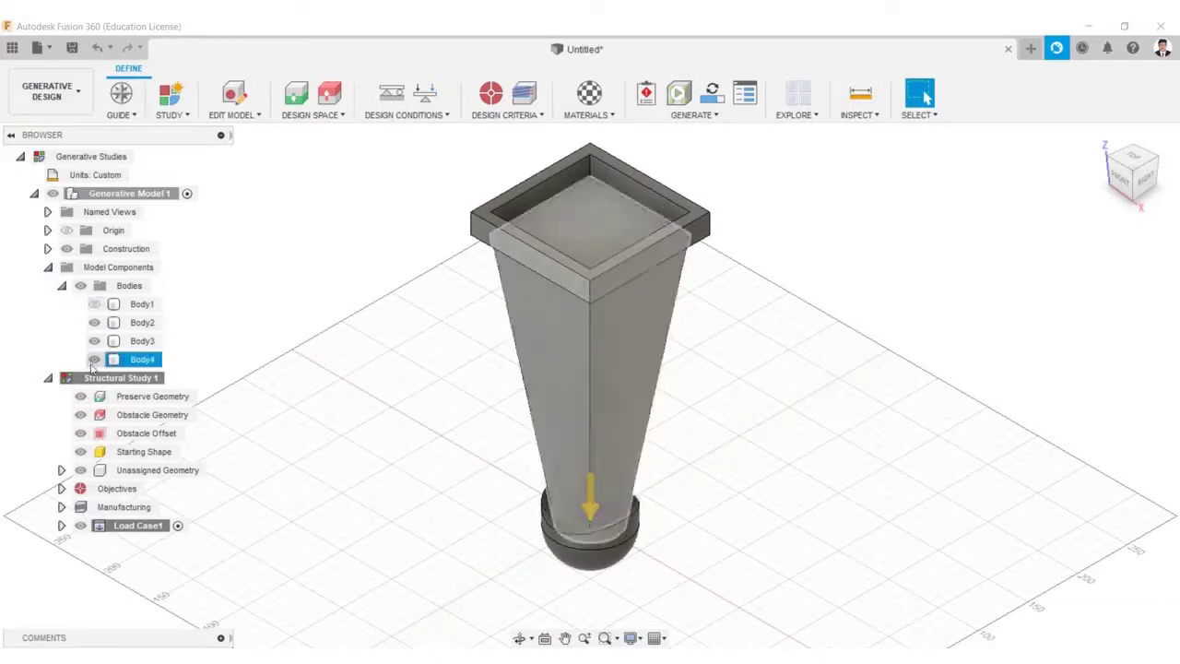
Assign the lofted body Body4 as obstacle geometry
{"action": "left_click", "coordinate": [329, 92]}
{"action": "left_click", "coordinate": [553, 324]}
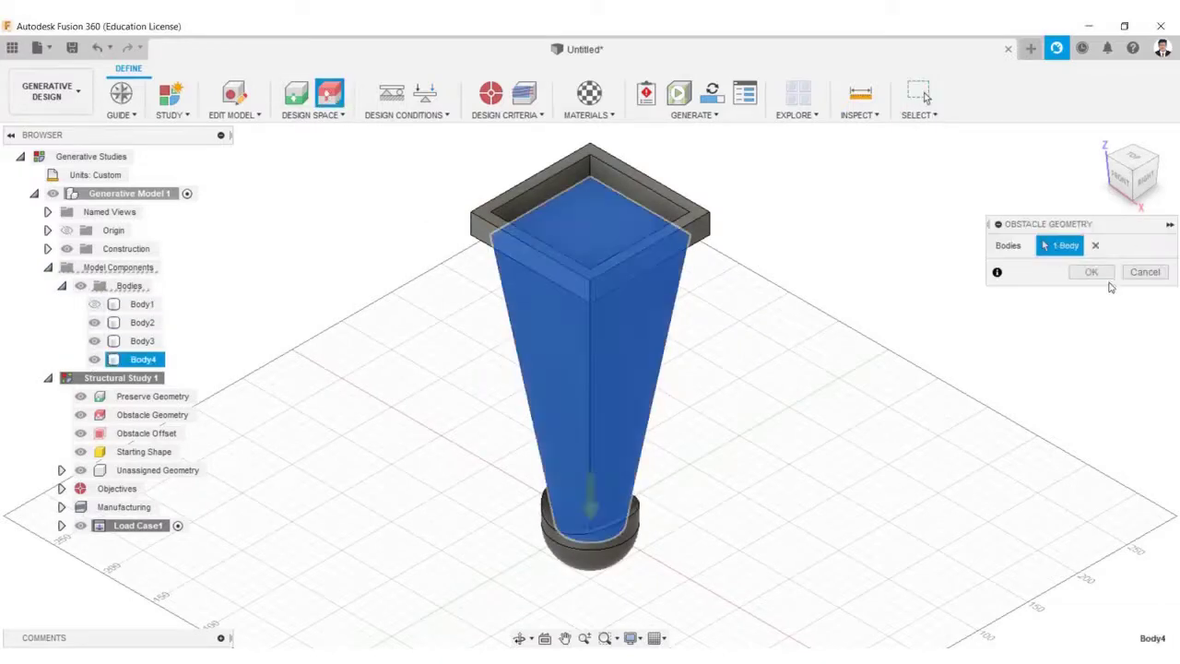
{"action": "left_click", "coordinate": [1088, 268]}
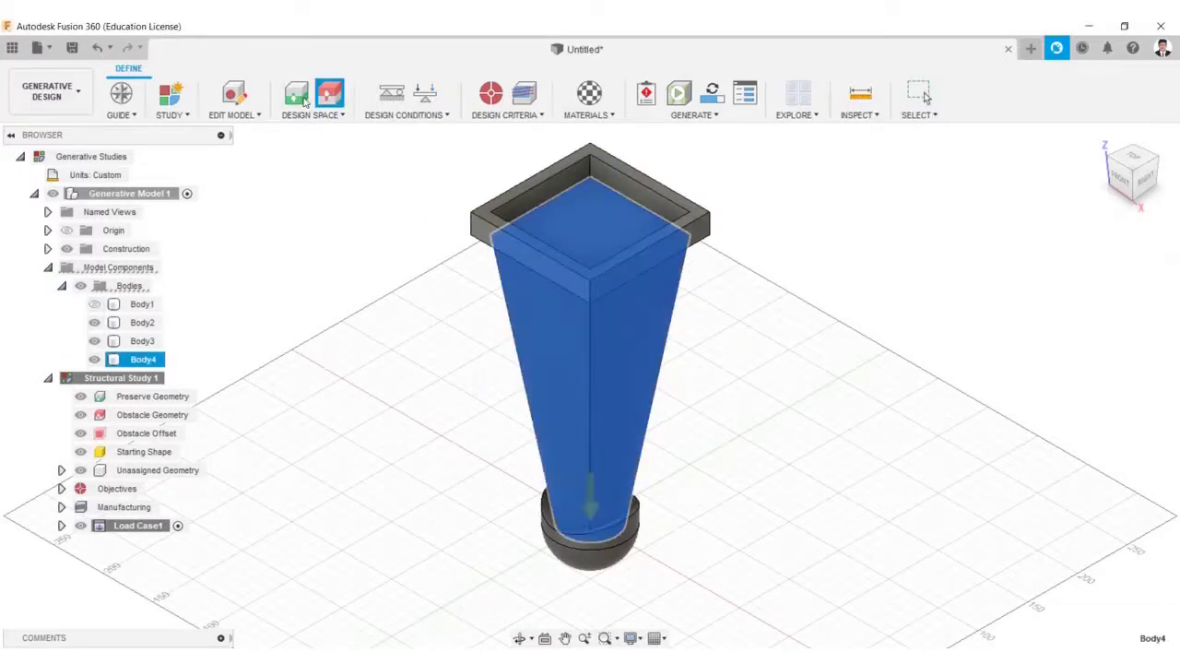
Assign the square frame and the bowl as preserve geometry
{"action": "left_click", "coordinate": [298, 95]}
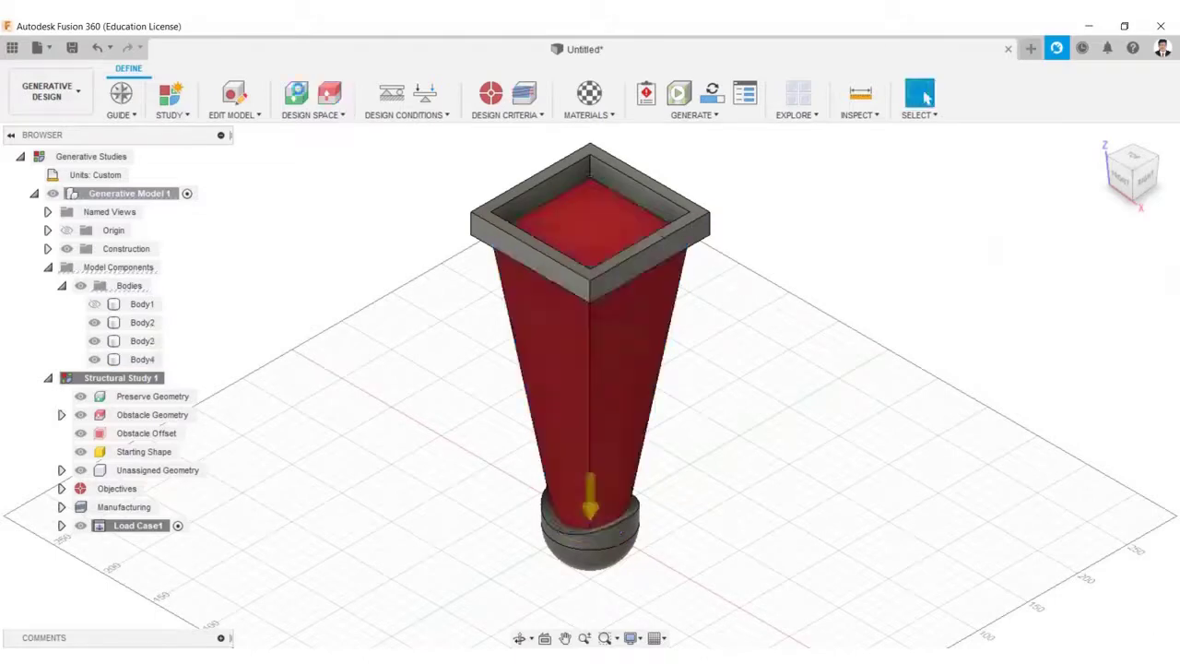
{"action": "left_click", "coordinate": [494, 203]}
{"action": "left_click", "coordinate": [590, 544]}
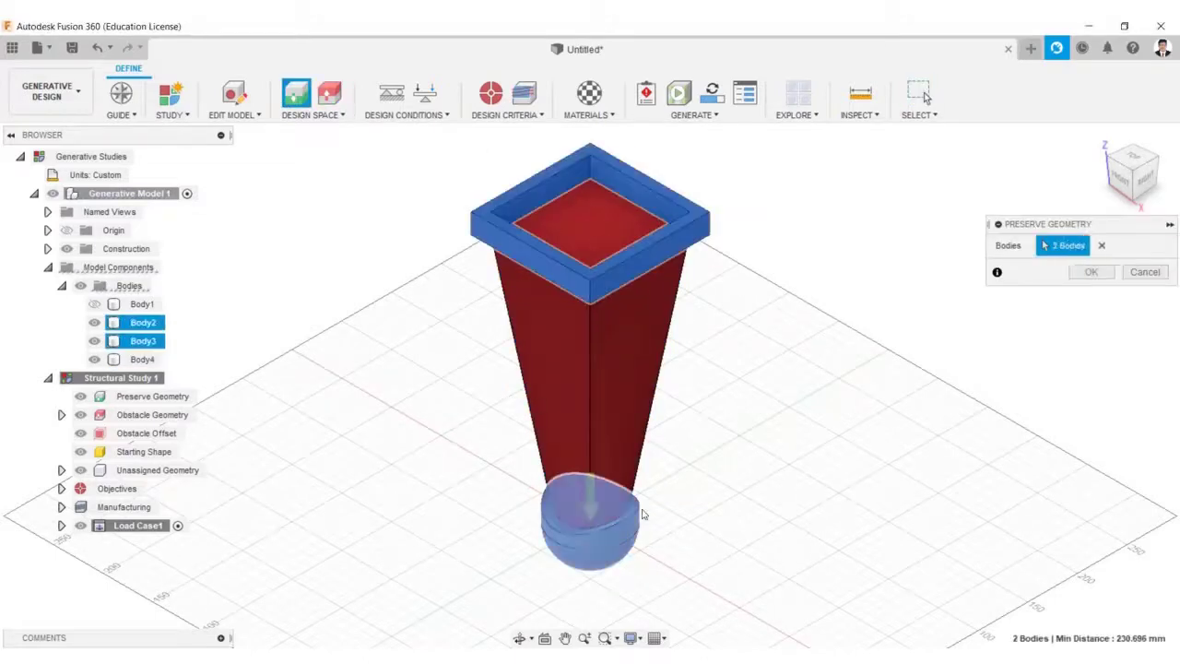
{"action": "left_click", "coordinate": [1091, 272]}
{"action": "left_click", "coordinate": [466, 368]}
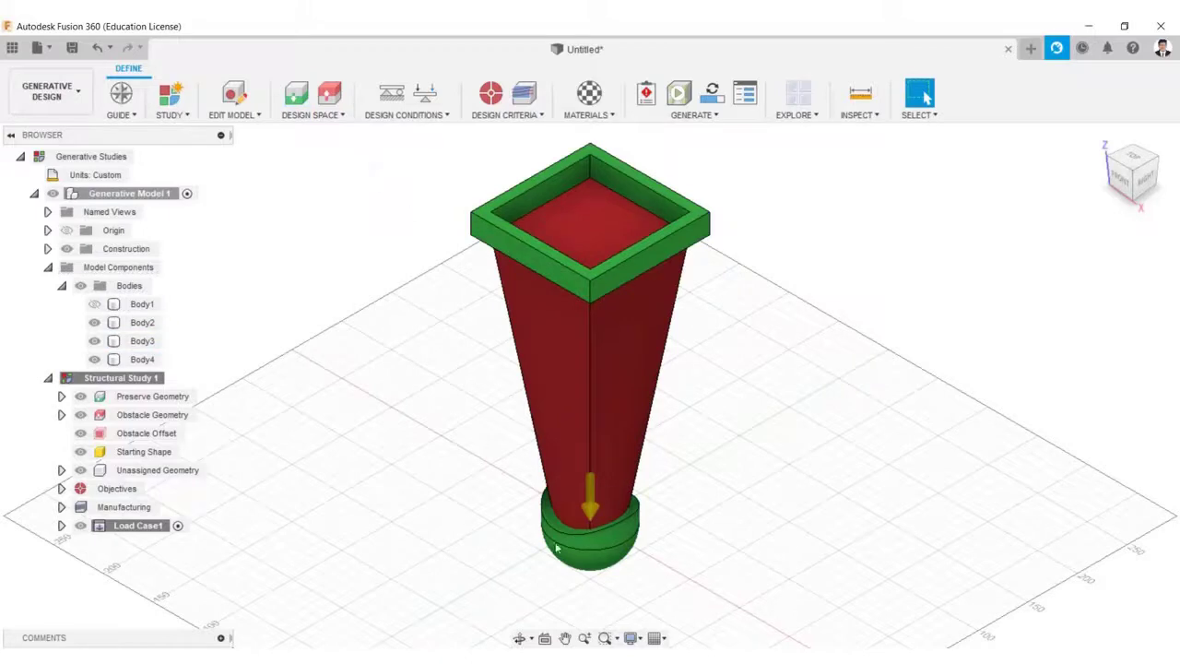
Hide the lofted body Body4 and apply a structural constraint to the bowl's outer hemispherical face
{"action": "left_click", "coordinate": [94, 359]}
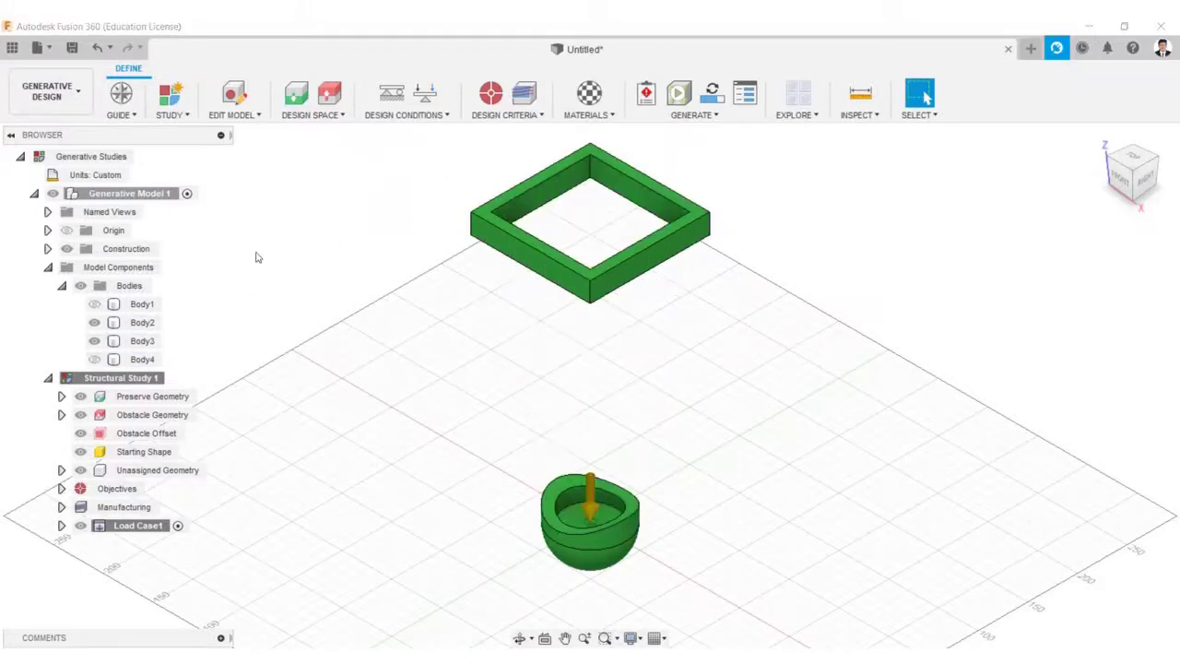
{"action": "left_click", "coordinate": [391, 92]}
{"action": "left_click", "coordinate": [604, 568]}
{"action": "key", "text": "Return"}
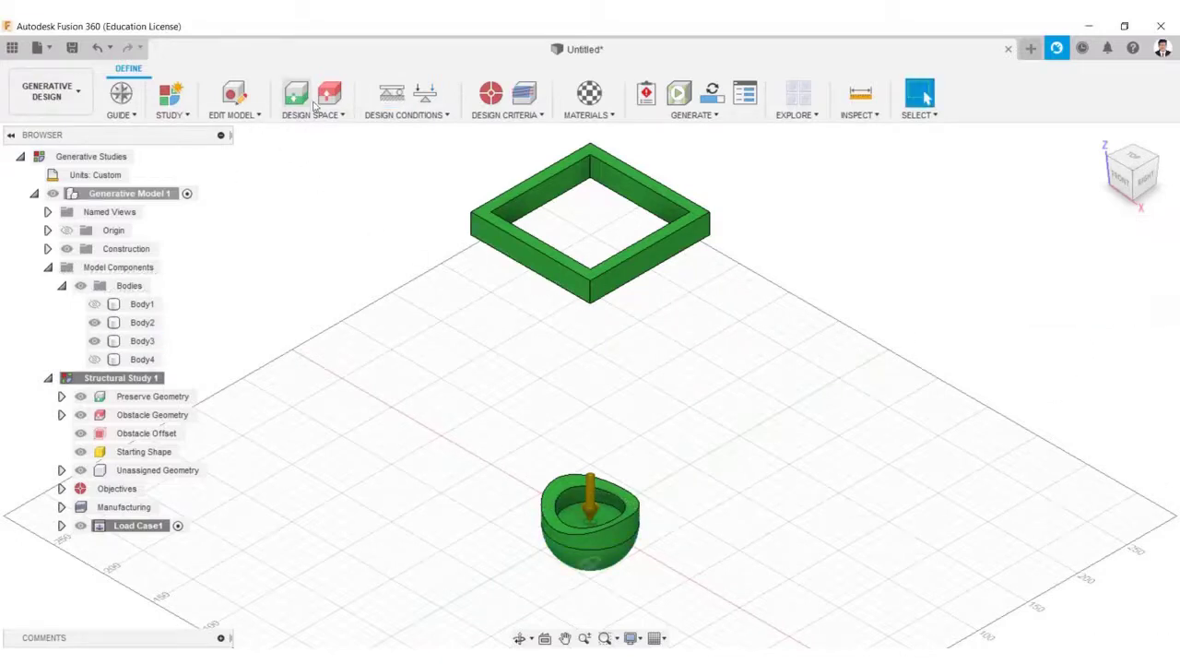
Apply a 3000 N force load to the frame's top face and the bowl's inner floor face
{"action": "left_click", "coordinate": [425, 92]}
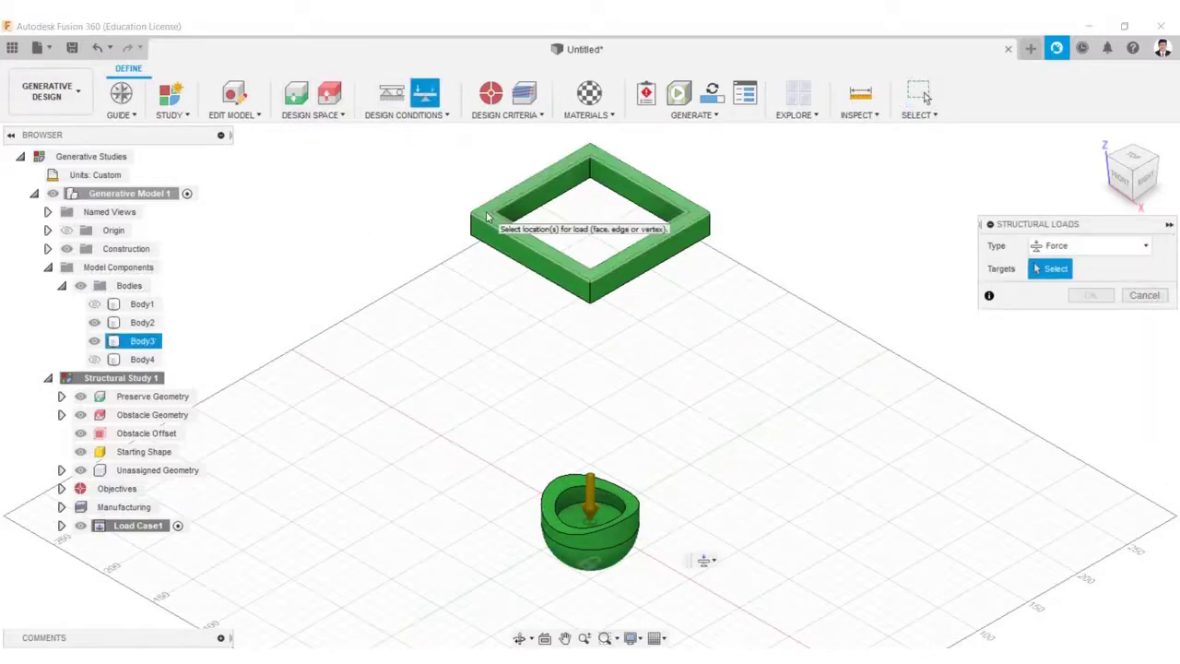
{"action": "left_click", "coordinate": [487, 215]}
{"action": "left_click", "coordinate": [591, 511]}
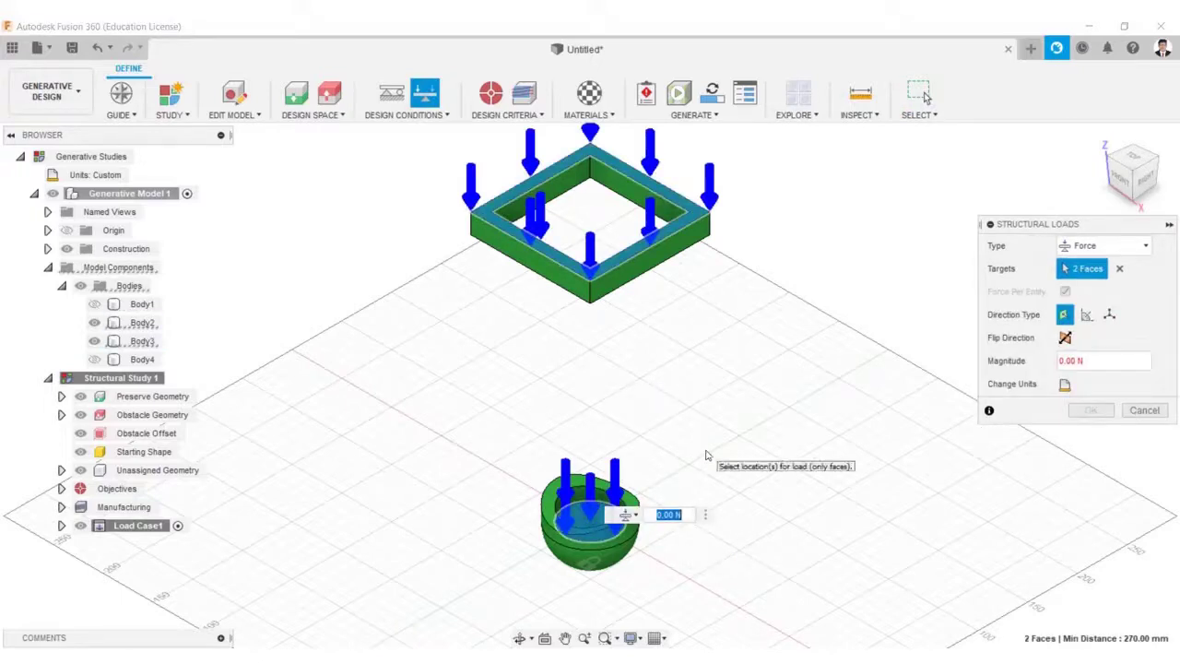
{"action": "type", "text": "3000"}
{"action": "key", "text": "Return"}
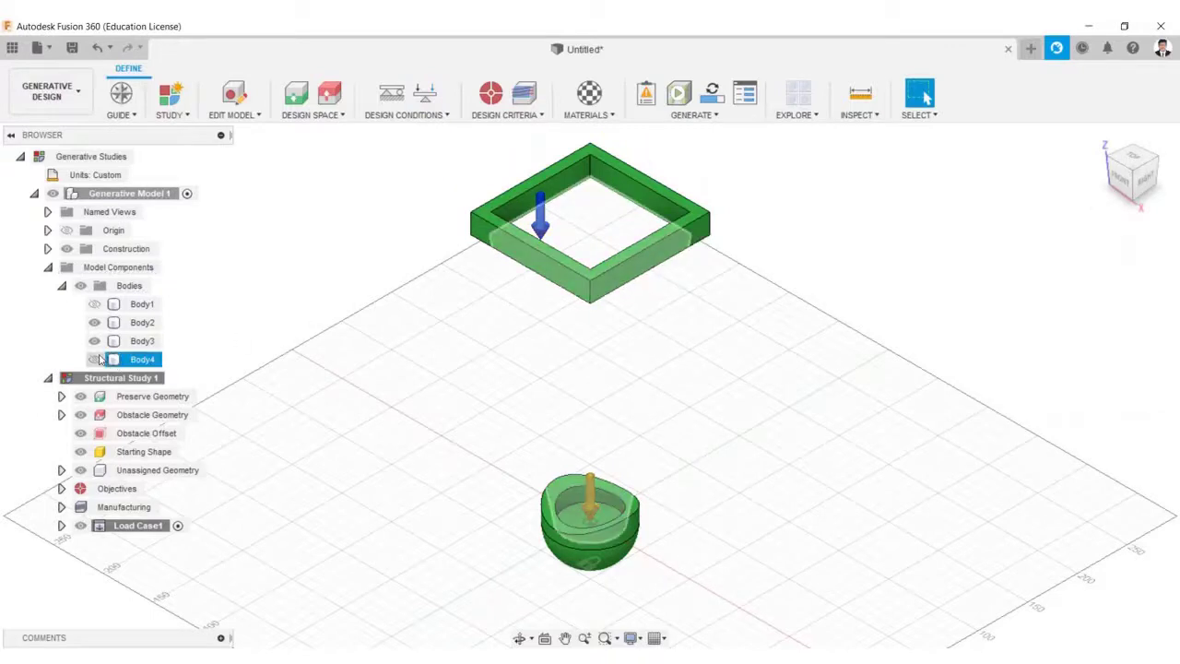
Show the lofted body again and run the pre-check on the structural study
{"action": "left_click", "coordinate": [646, 96]}
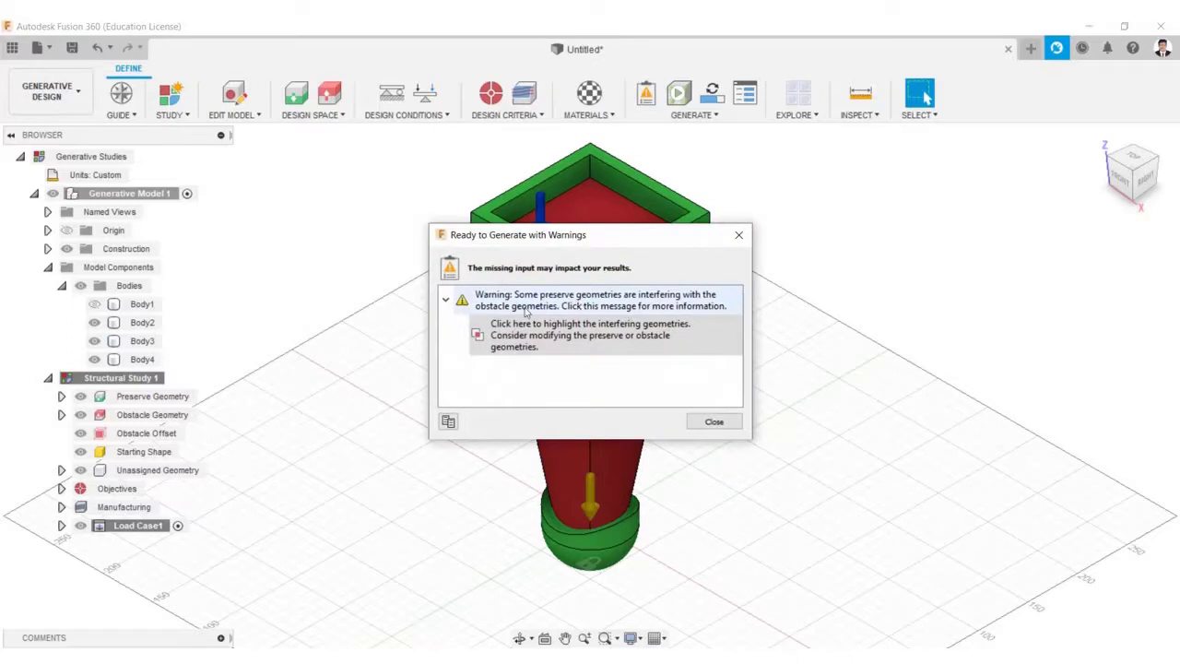
{"action": "left_click", "coordinate": [715, 423]}
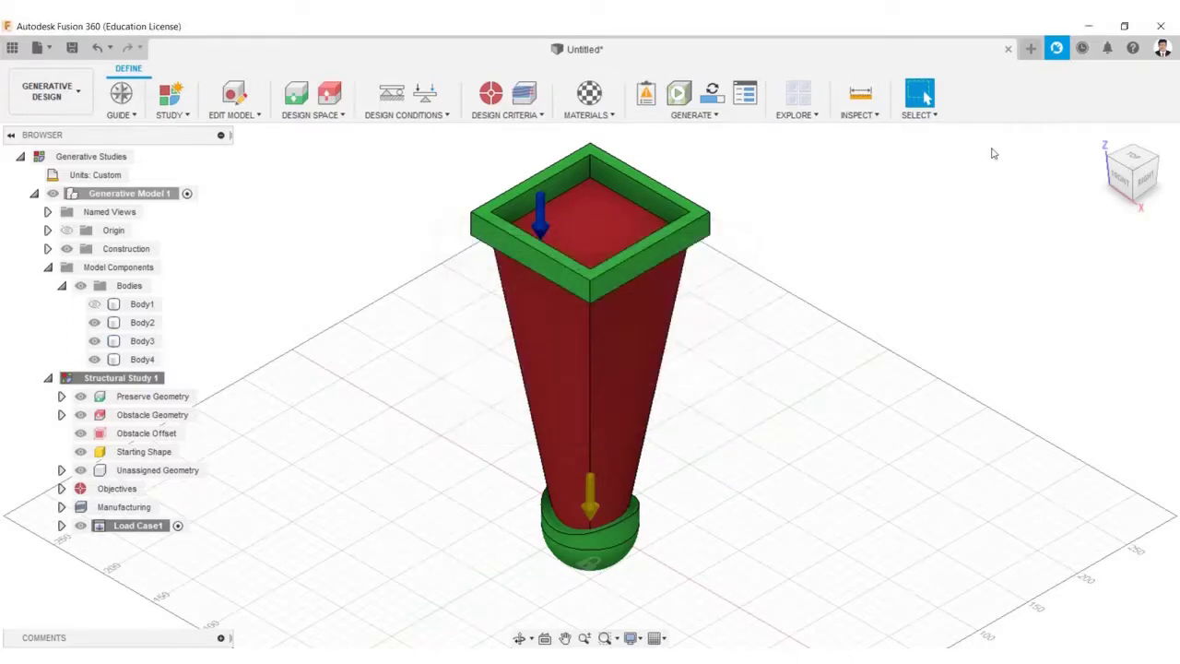
Return to the Design workspace and show Sketch2 on the bowl in the front view
{"action": "left_click", "coordinate": [45, 84]}
{"action": "left_click", "coordinate": [37, 130]}
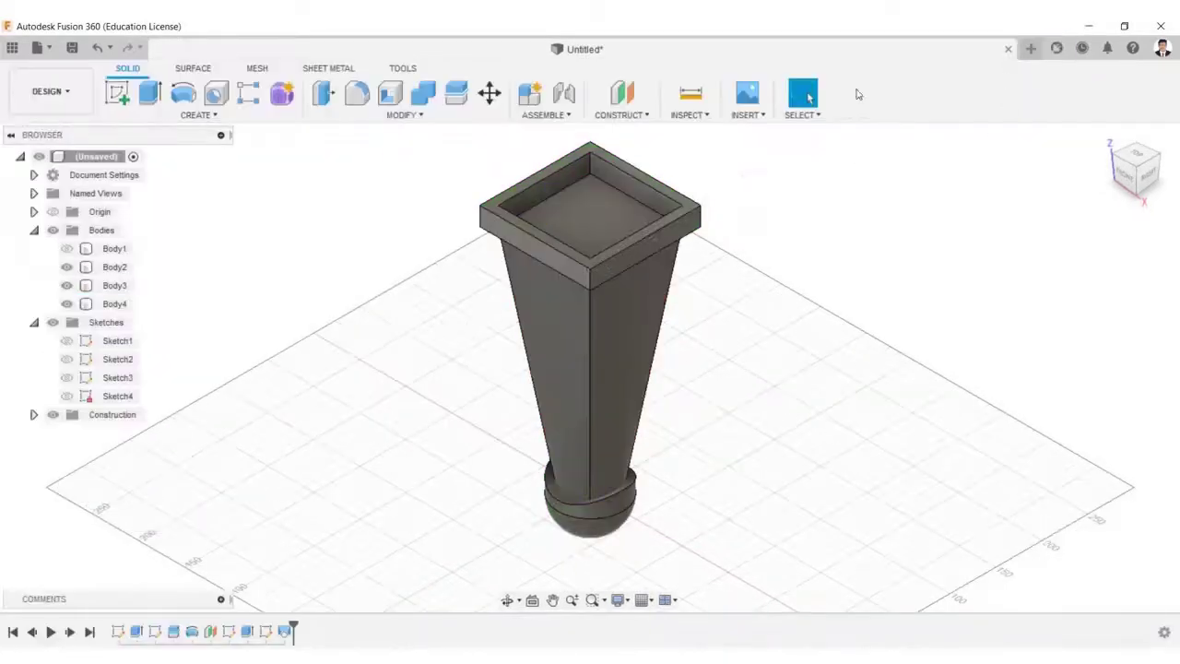
{"action": "scroll", "coordinate": [869, 315], "scroll_direction": "up", "scroll_amount": 5}
{"action": "middle_click_drag", "start_coordinate": [869, 315], "coordinate": [718, 397], "text": "shift"}
{"action": "left_click", "coordinate": [1136, 167]}
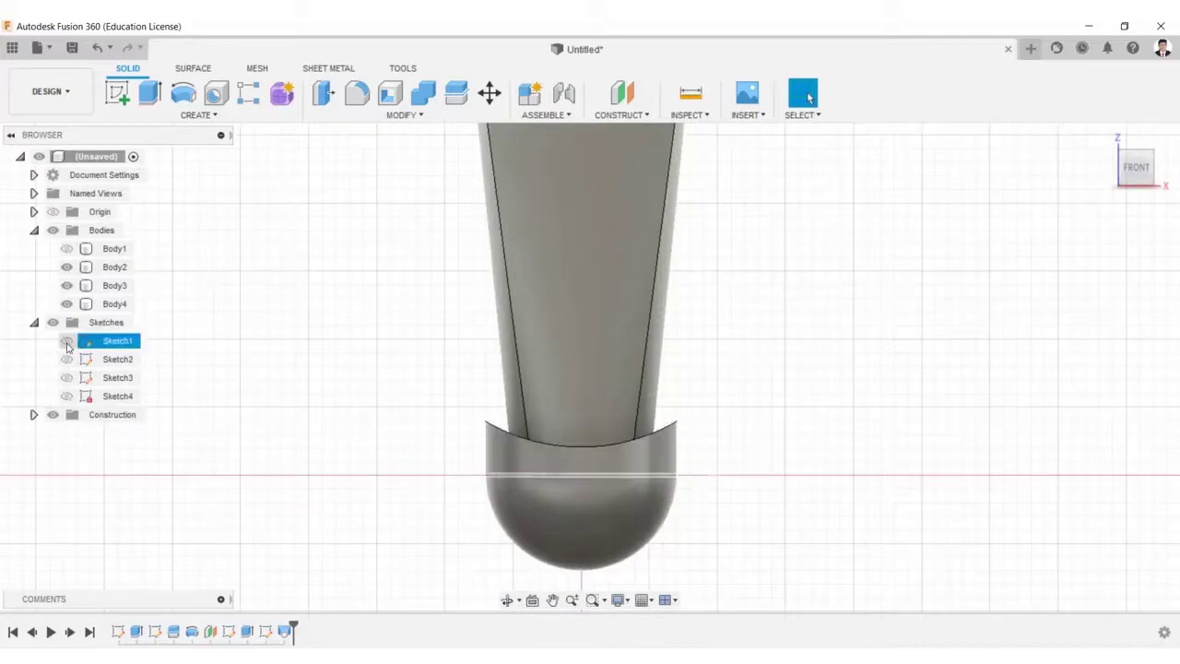
{"action": "left_click", "coordinate": [66, 362]}
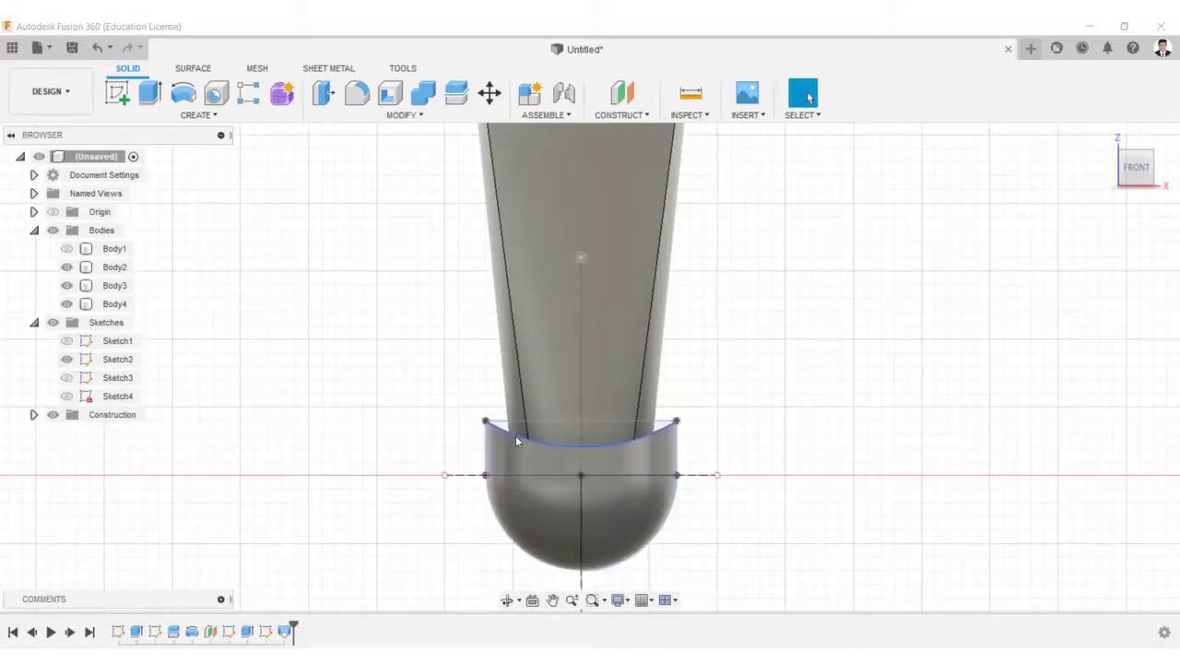
Split the lofted body Body4 along the curved rim arc of Sketch2
{"action": "left_click", "coordinate": [456, 92]}
{"action": "left_click", "coordinate": [572, 267]}
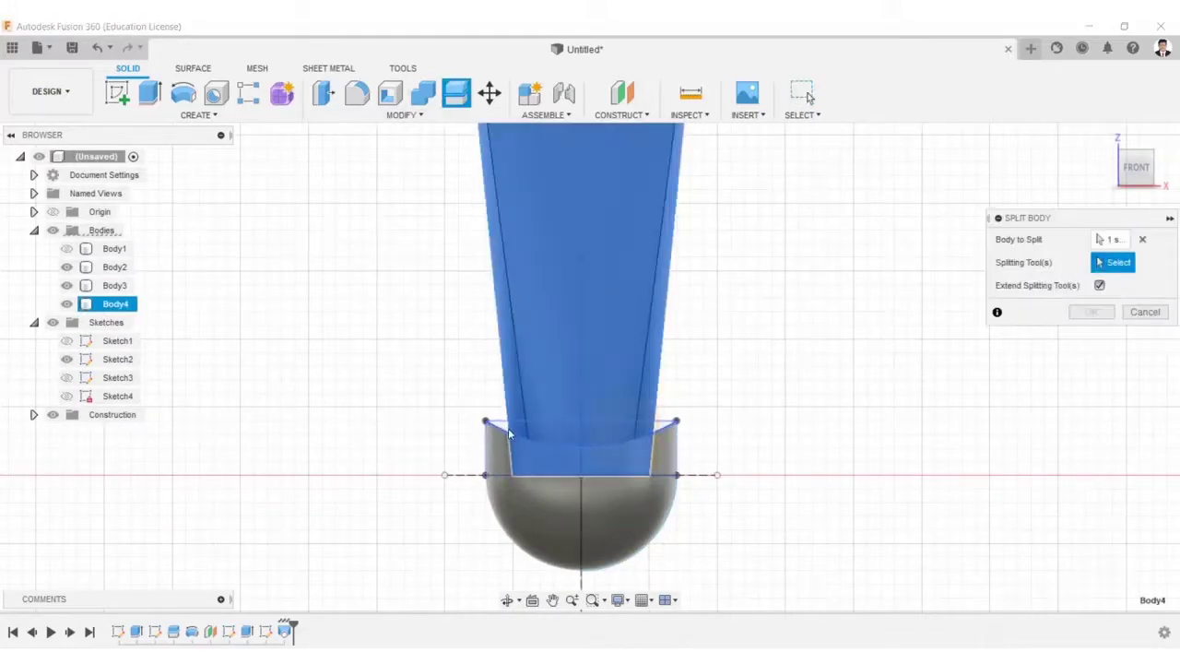
{"action": "left_click", "coordinate": [609, 423]}
{"action": "left_click", "coordinate": [1088, 312]}
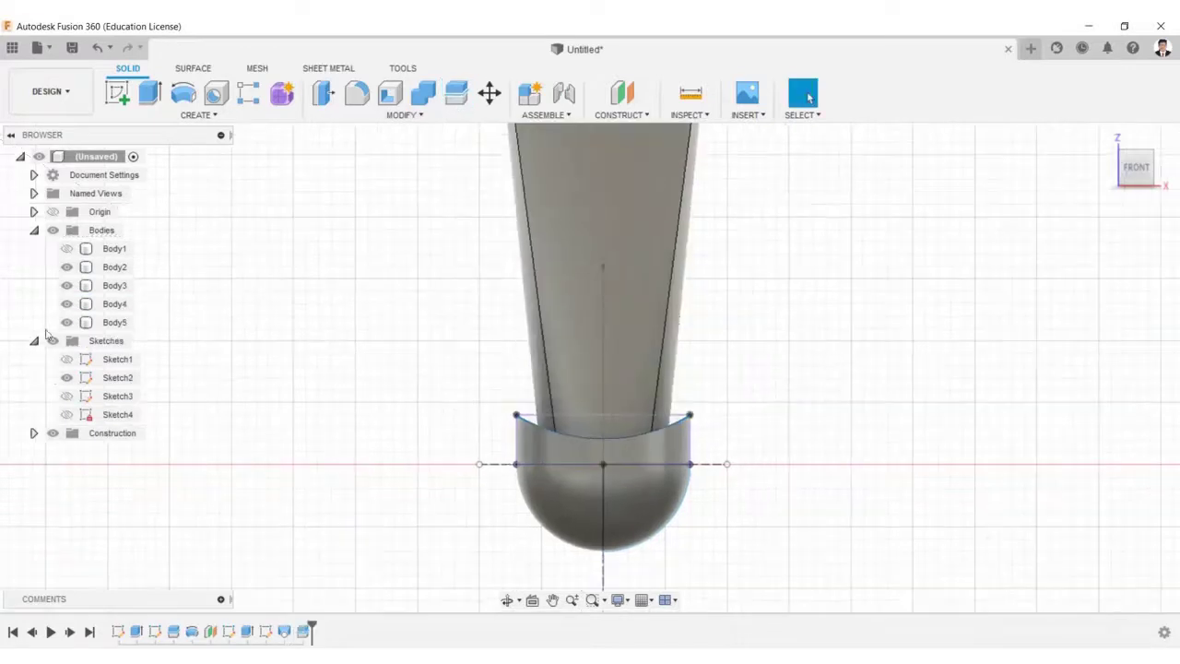
Switch back to Generative Design and hide Body5, the lower loft piece inside the bowl, keeping the bowl shown
{"action": "left_click", "coordinate": [51, 91]}
{"action": "left_click", "coordinate": [58, 156]}
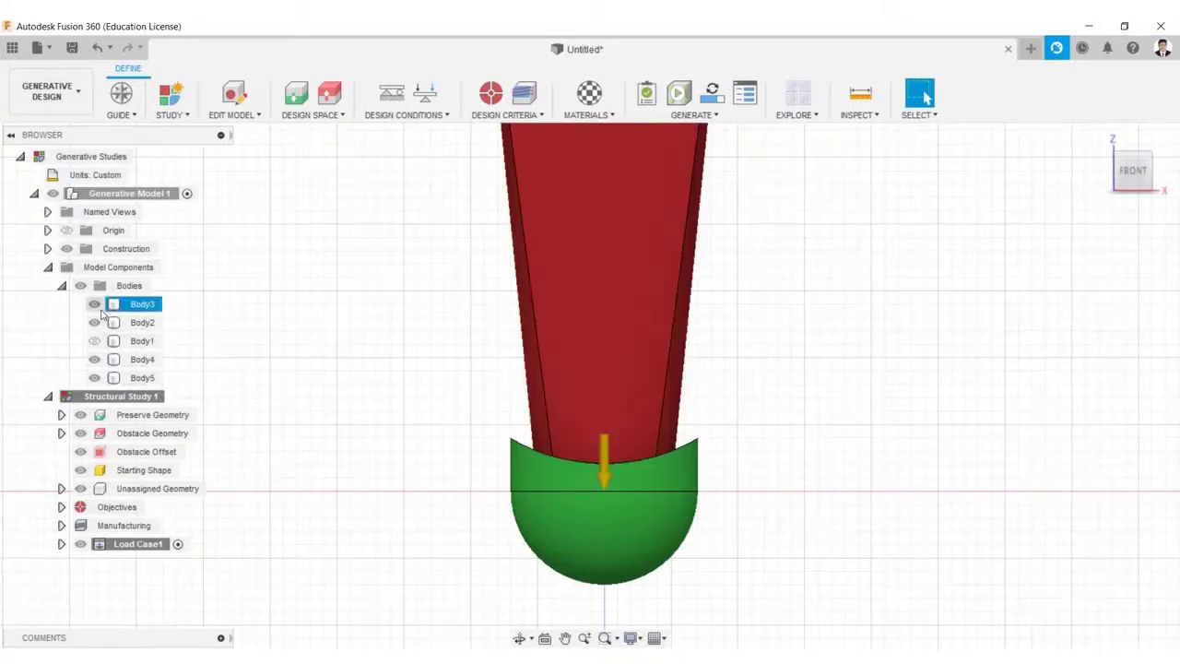
{"action": "left_click", "coordinate": [94, 322]}
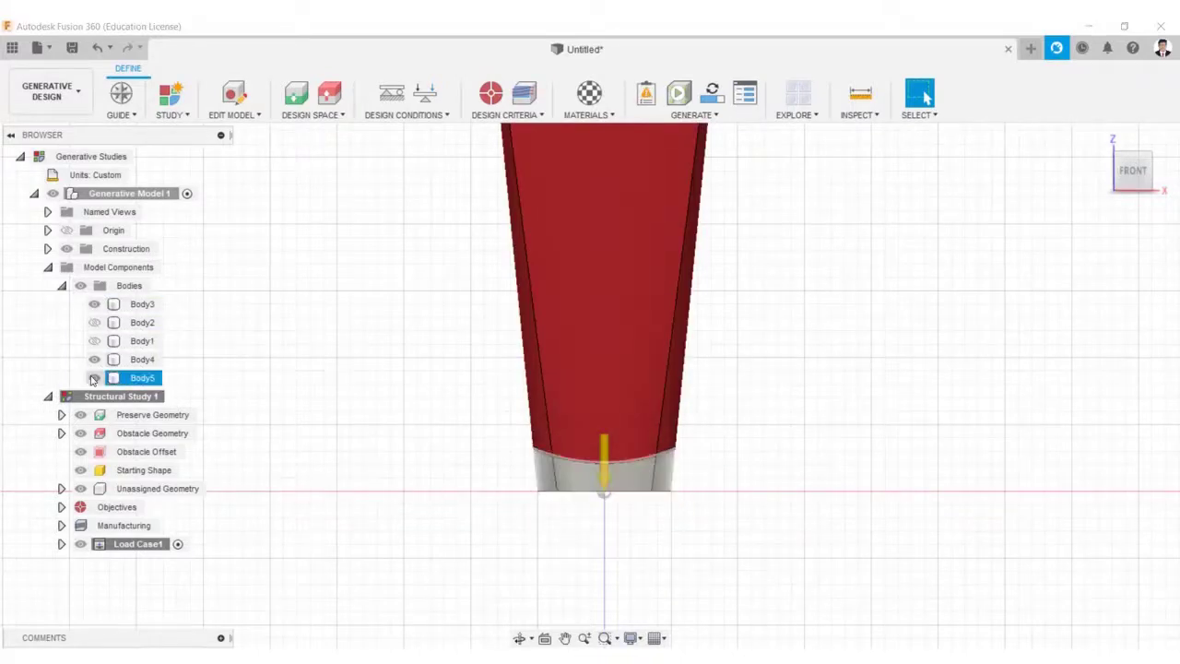
{"action": "left_click", "coordinate": [94, 377]}
{"action": "left_click", "coordinate": [94, 322]}
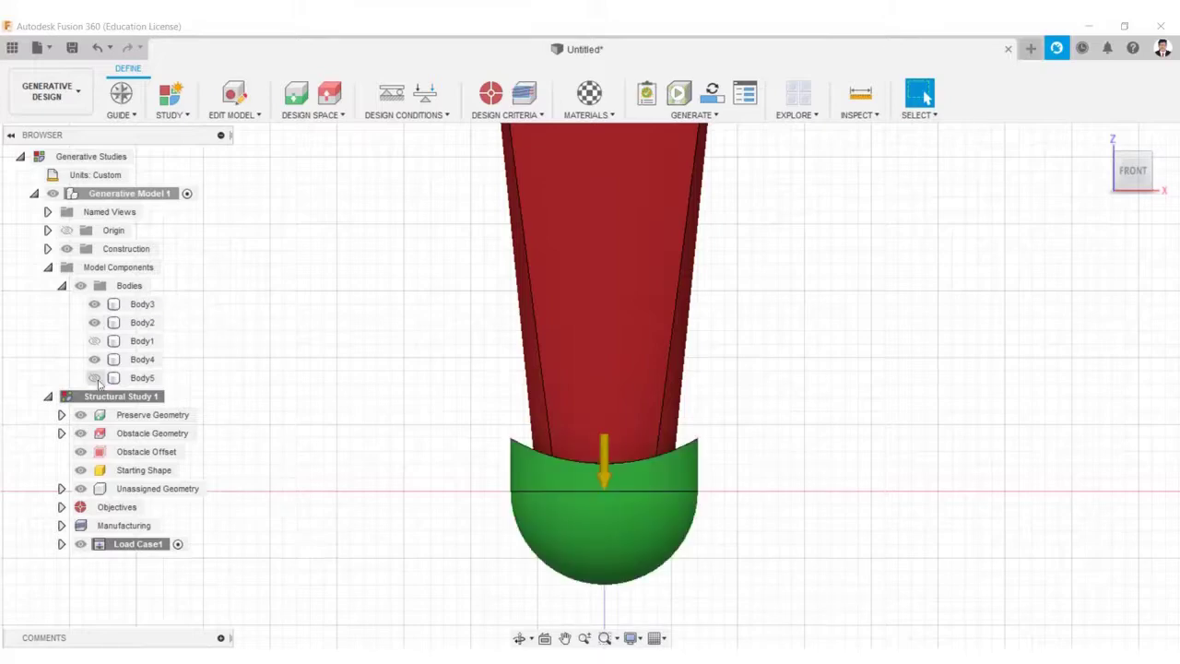
Generate a preview of the study's shape and view it from the front
{"action": "scroll", "coordinate": [305, 323], "scroll_direction": "down", "scroll_amount": 3}
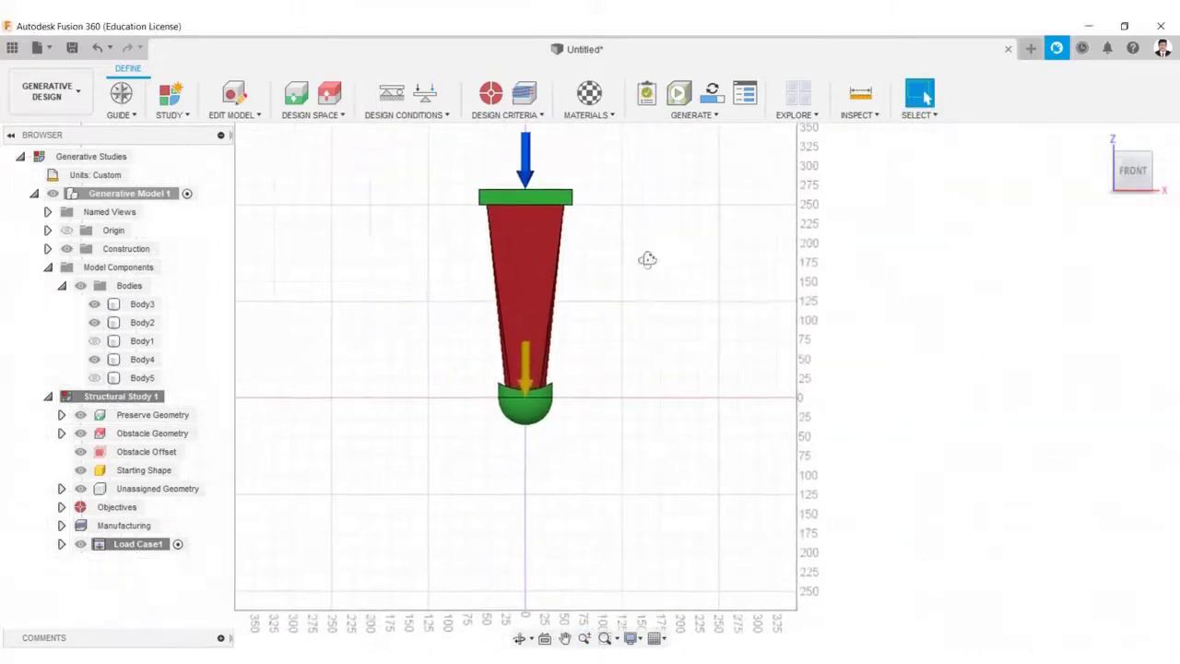
{"action": "left_click", "coordinate": [1098, 138]}
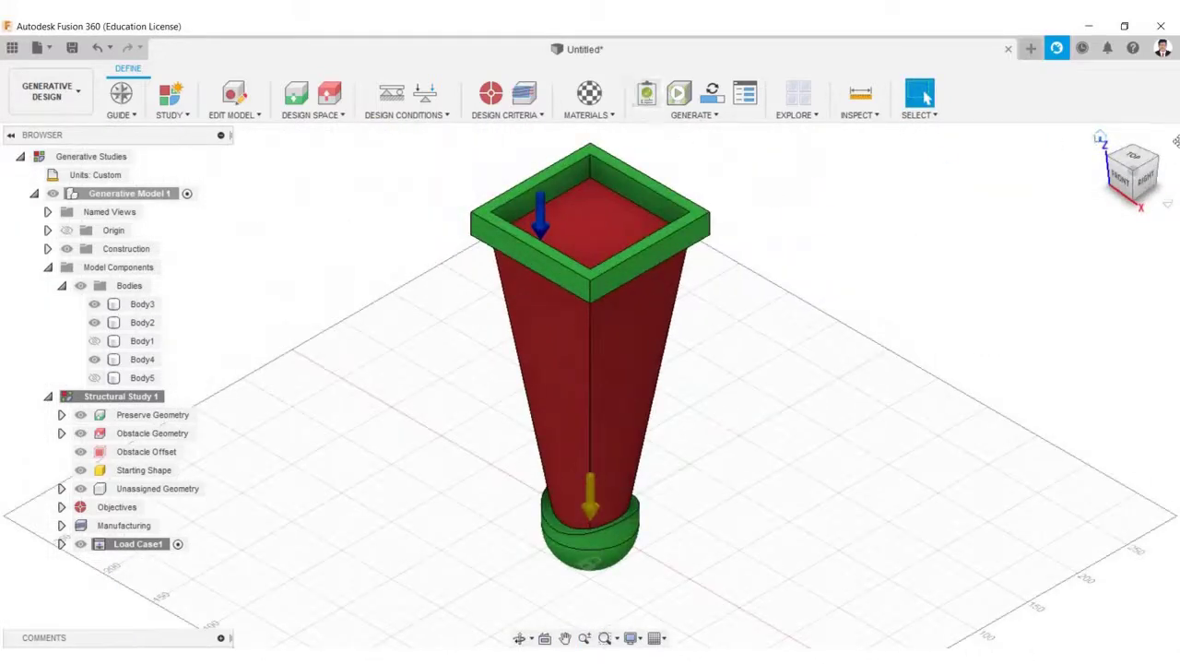
{"action": "middle_click_drag", "start_coordinate": [659, 126], "coordinate": [697, 148], "text": "shift"}
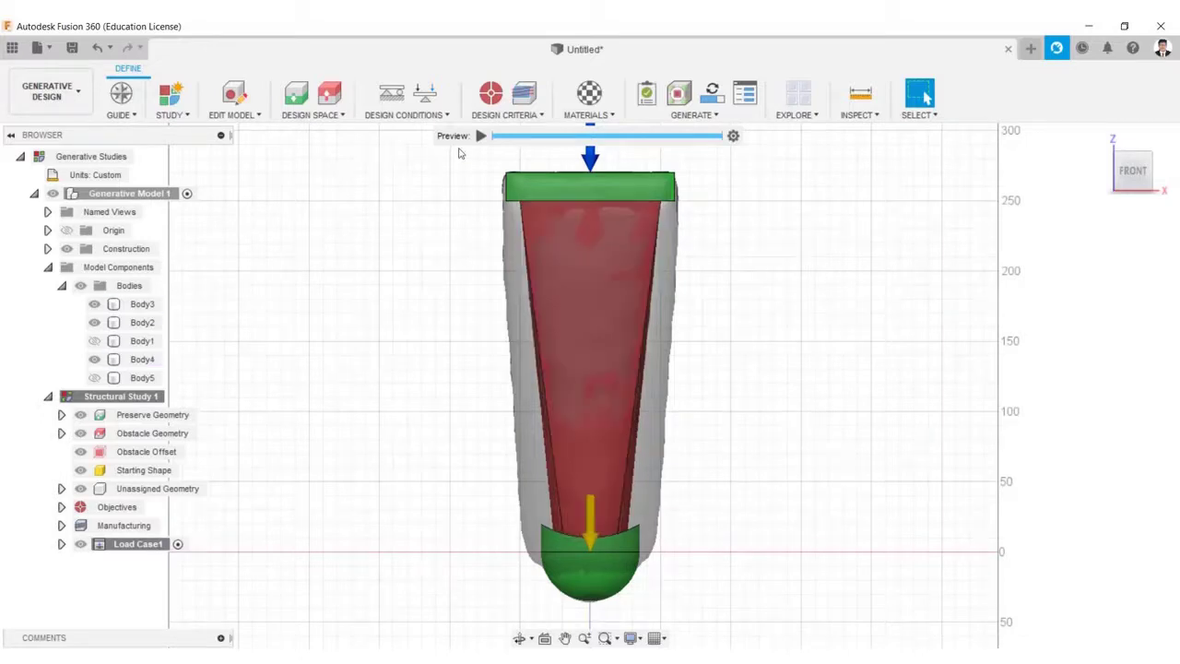
Close the shape preview and generate Structural Study 1 of Generative Model 1, dismissing the information message about outcome thumbnails
{"action": "left_click", "coordinate": [688, 101]}
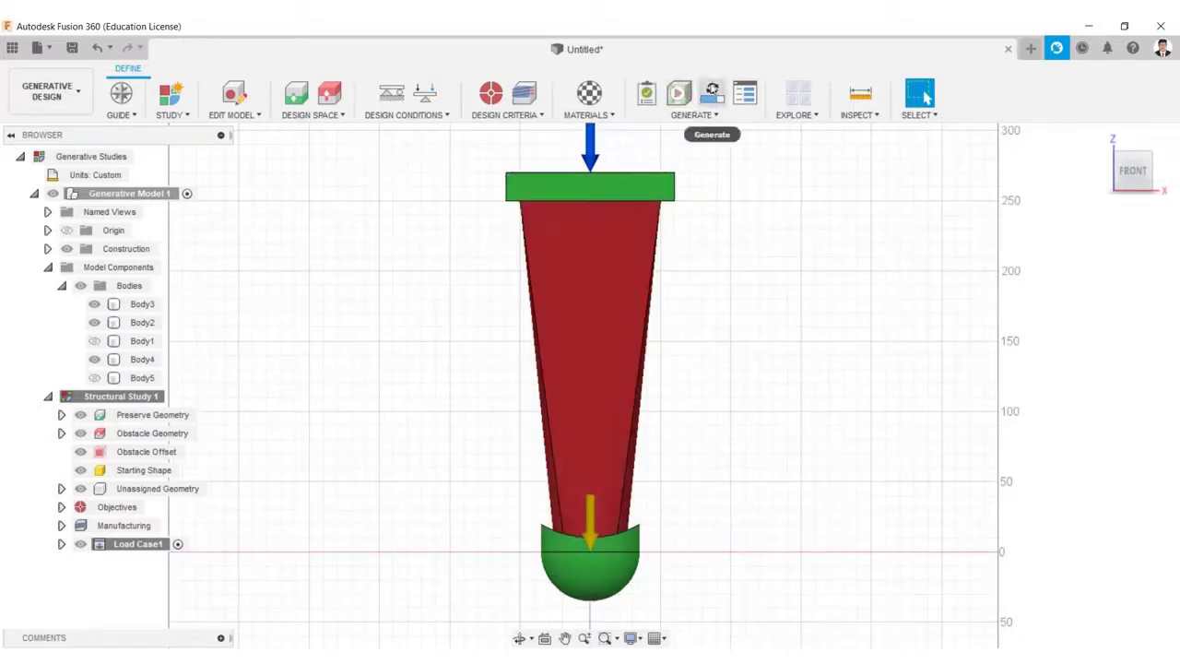
{"action": "left_click", "coordinate": [713, 92]}
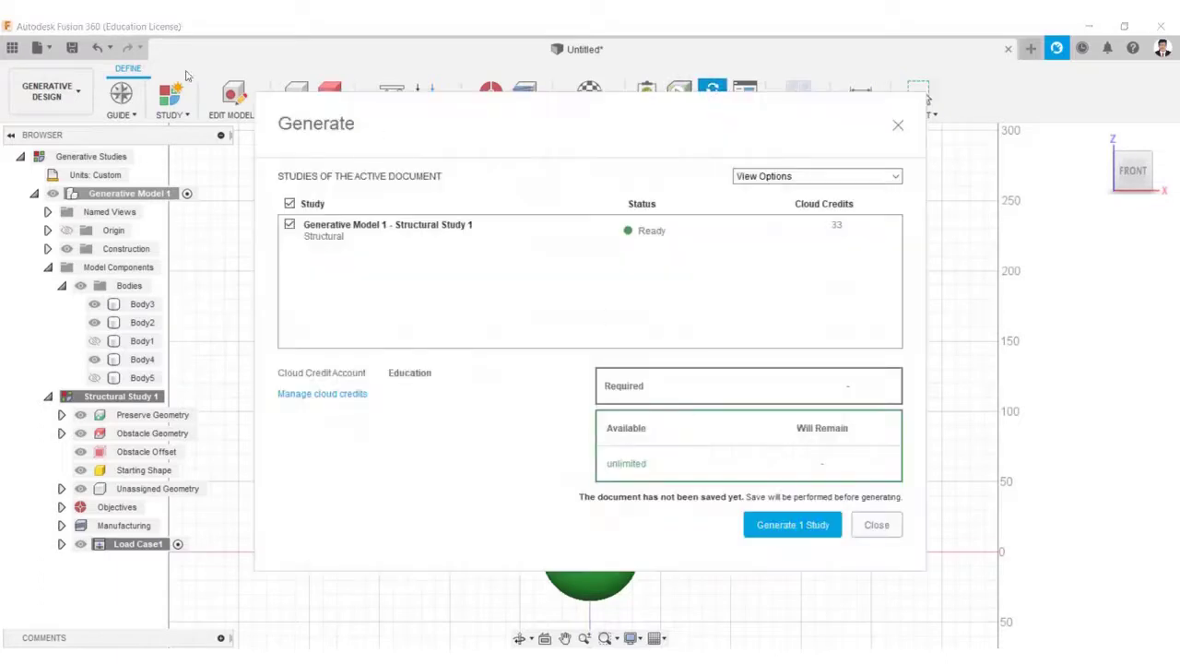
{"action": "left_click", "coordinate": [795, 525]}
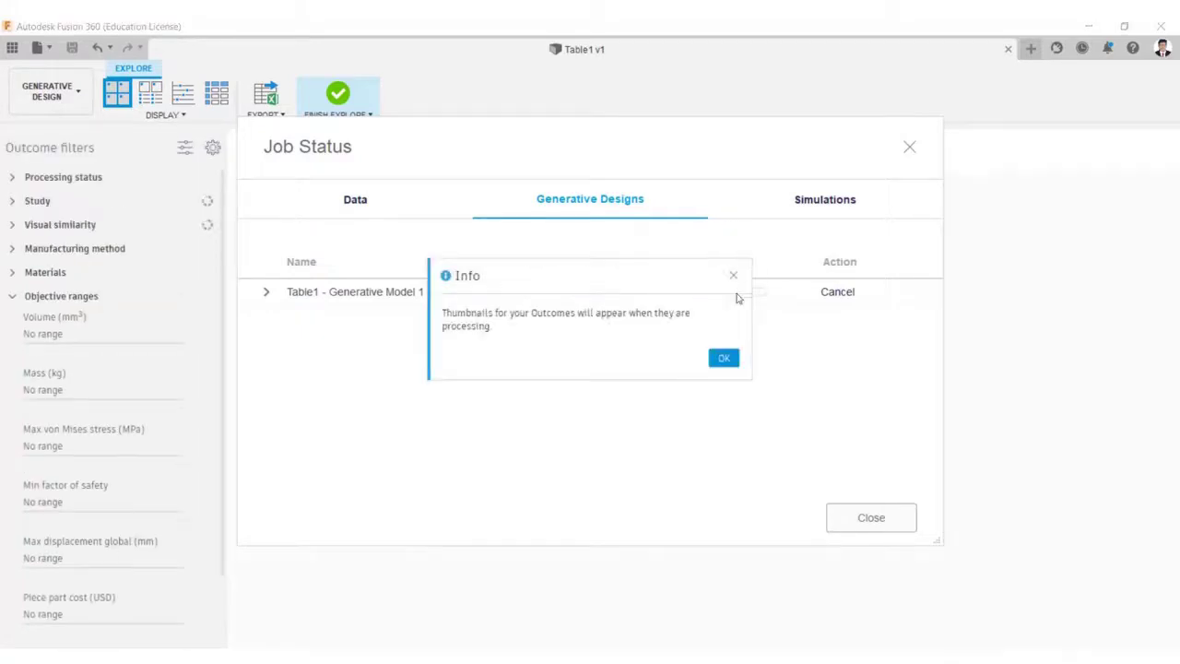
{"action": "left_click", "coordinate": [725, 358]}
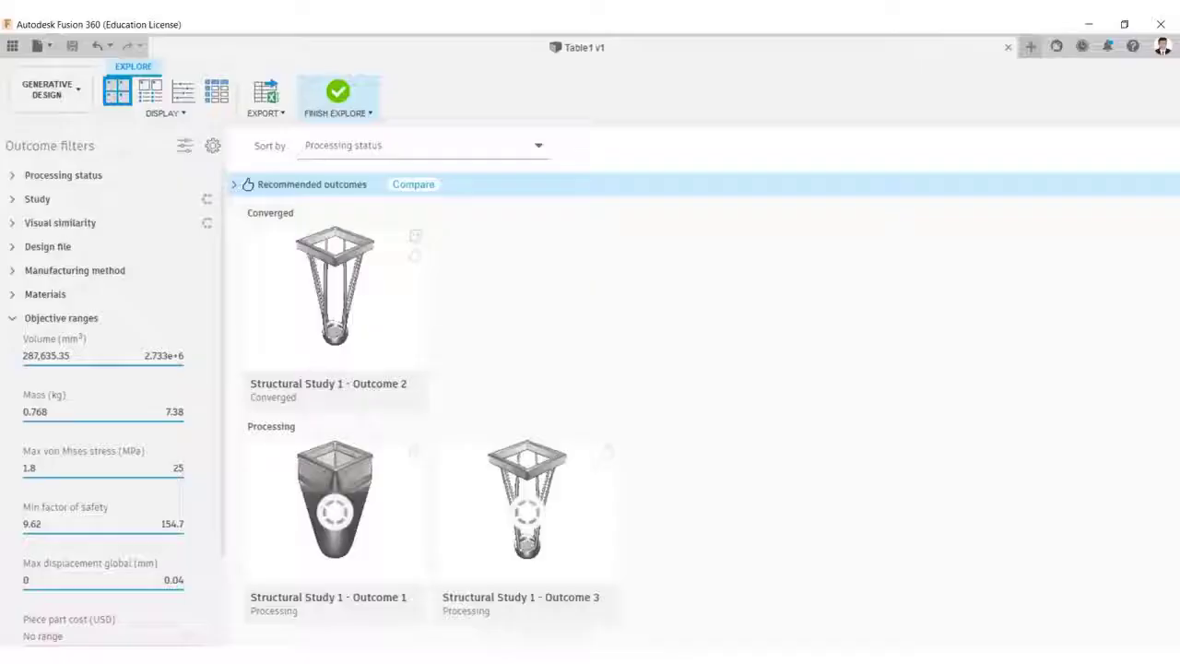
Inspect Structural Study 1 - Outcome 2 from several sides, and open its ready design as a new document
{"action": "double_click", "coordinate": [342, 237]}
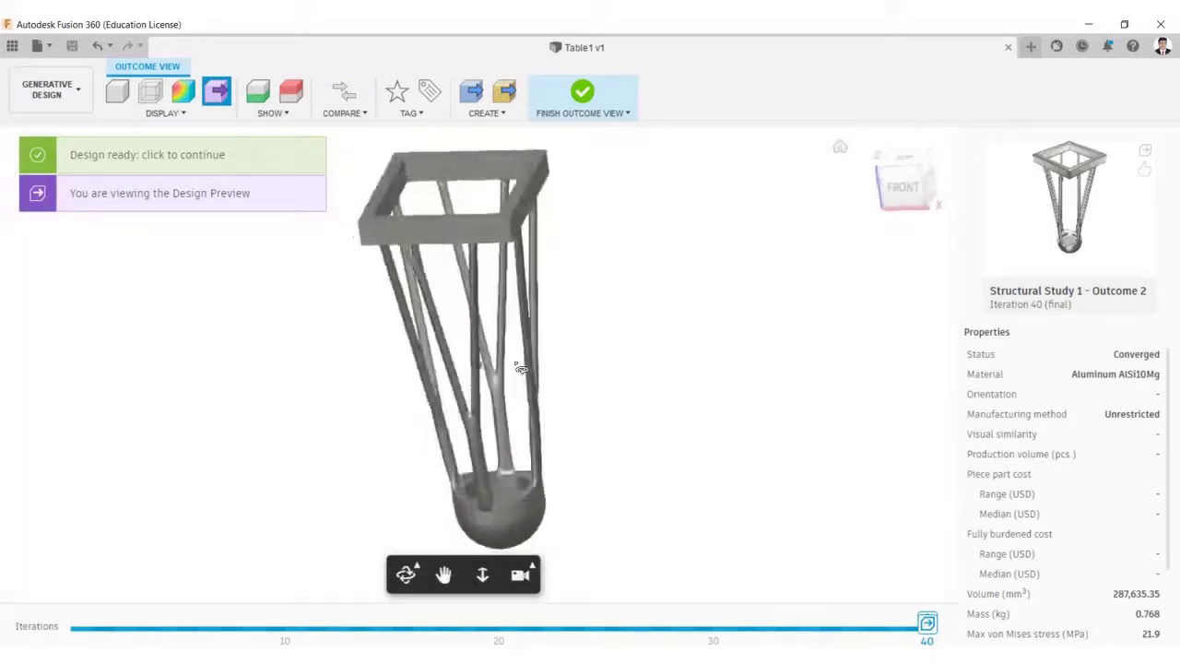
{"action": "middle_click_drag", "start_coordinate": [521, 368], "coordinate": [553, 277], "text": "shift"}
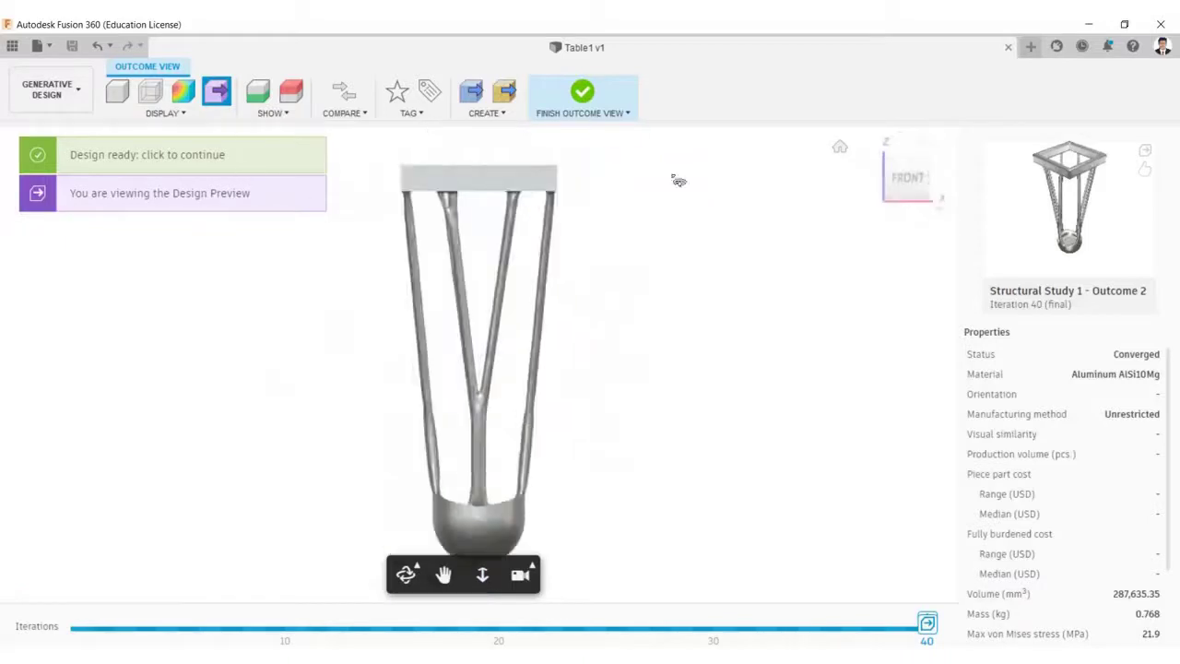
{"action": "left_click", "coordinate": [927, 159]}
{"action": "left_click", "coordinate": [169, 157]}
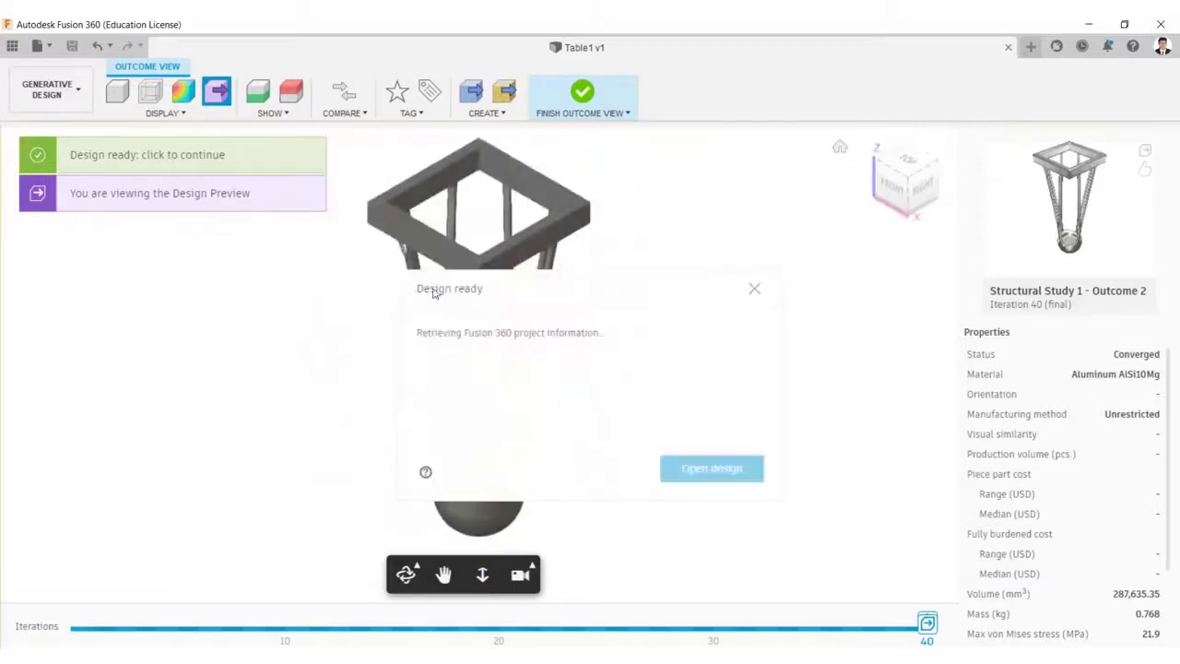
{"action": "left_click", "coordinate": [707, 472]}
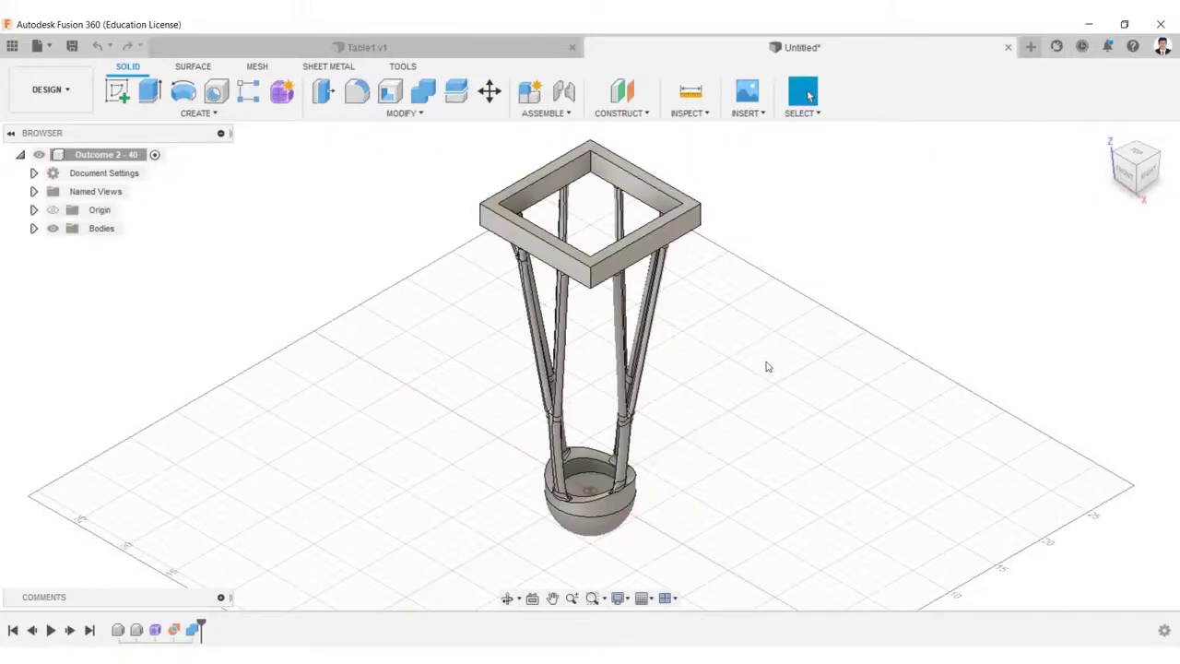
In the top view, move the generated leg body by -32 cm along X and 12 cm along Y
{"action": "middle_click_drag", "start_coordinate": [746, 421], "coordinate": [523, 487], "text": "shift"}
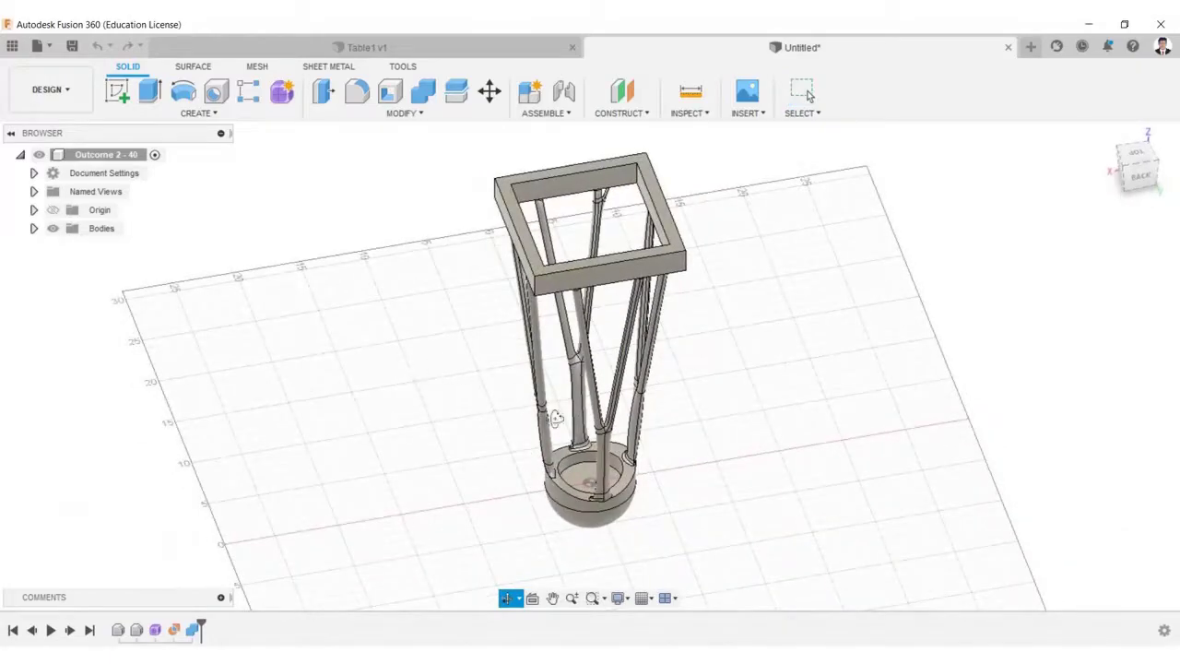
{"action": "middle_click_drag", "start_coordinate": [556, 418], "coordinate": [955, 201], "text": "shift"}
{"action": "left_click", "coordinate": [1136, 160]}
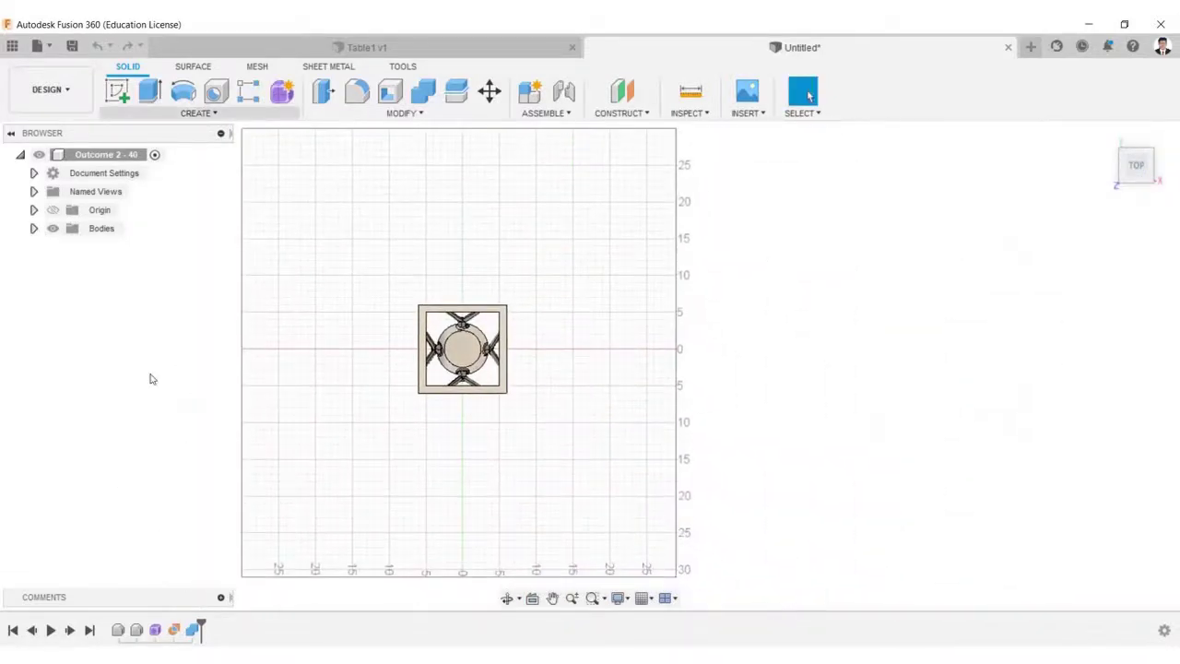
{"action": "left_click", "coordinate": [197, 112]}
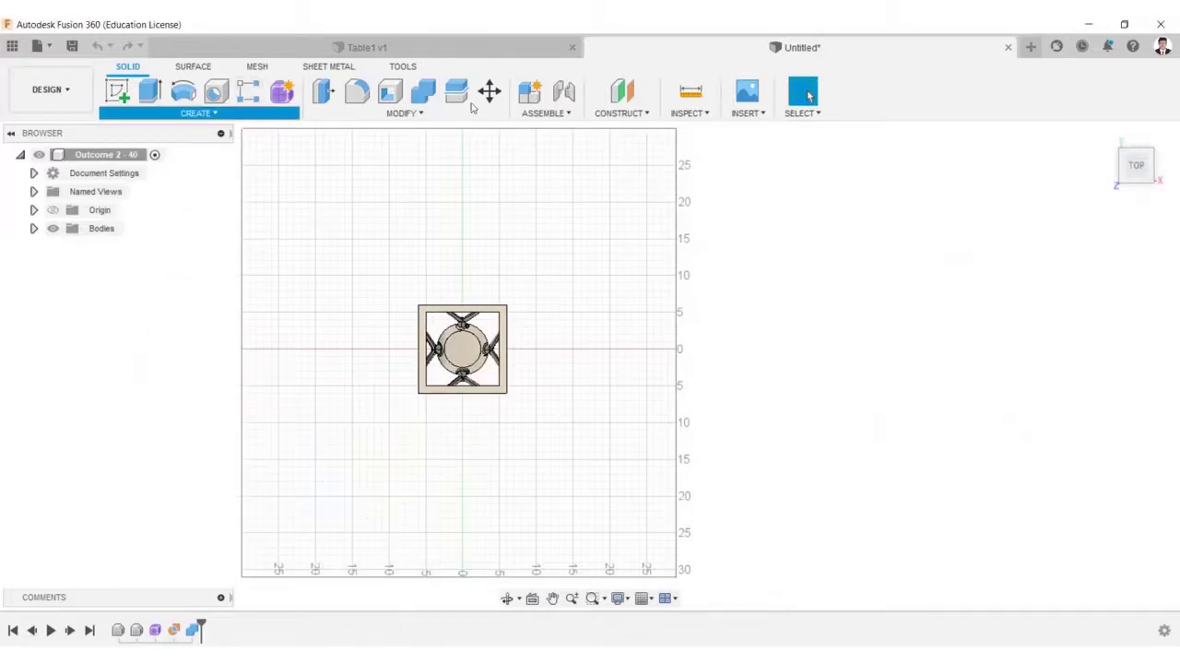
{"action": "left_click", "coordinate": [401, 112]}
{"action": "left_click", "coordinate": [490, 92]}
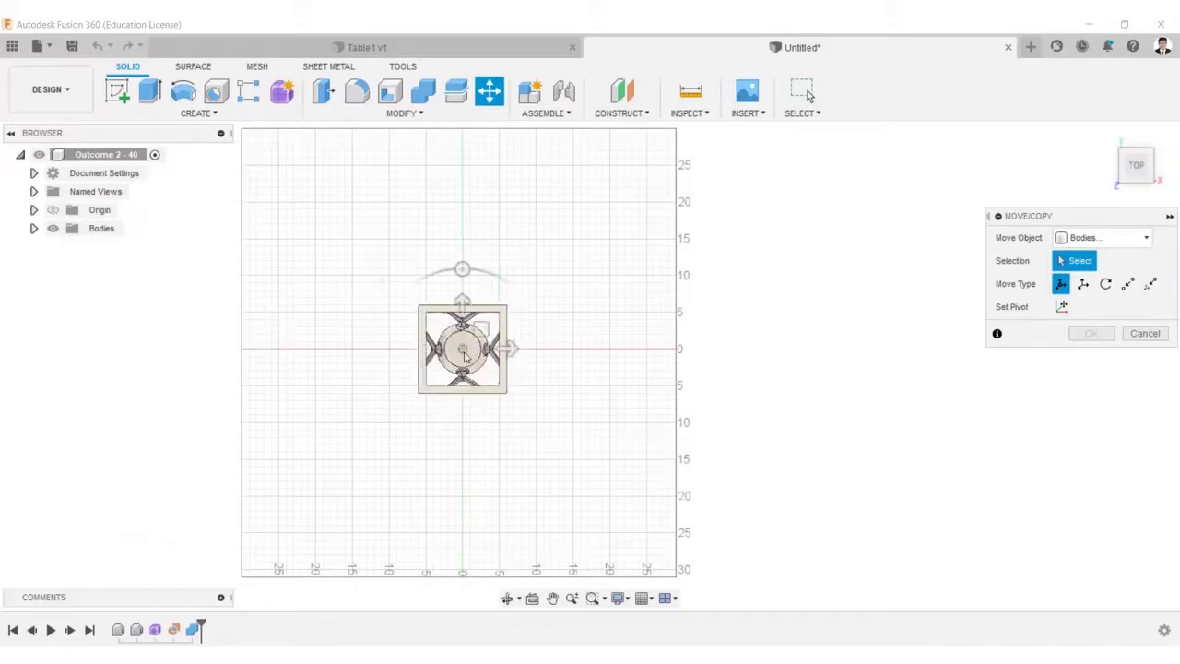
{"action": "left_click", "coordinate": [466, 358]}
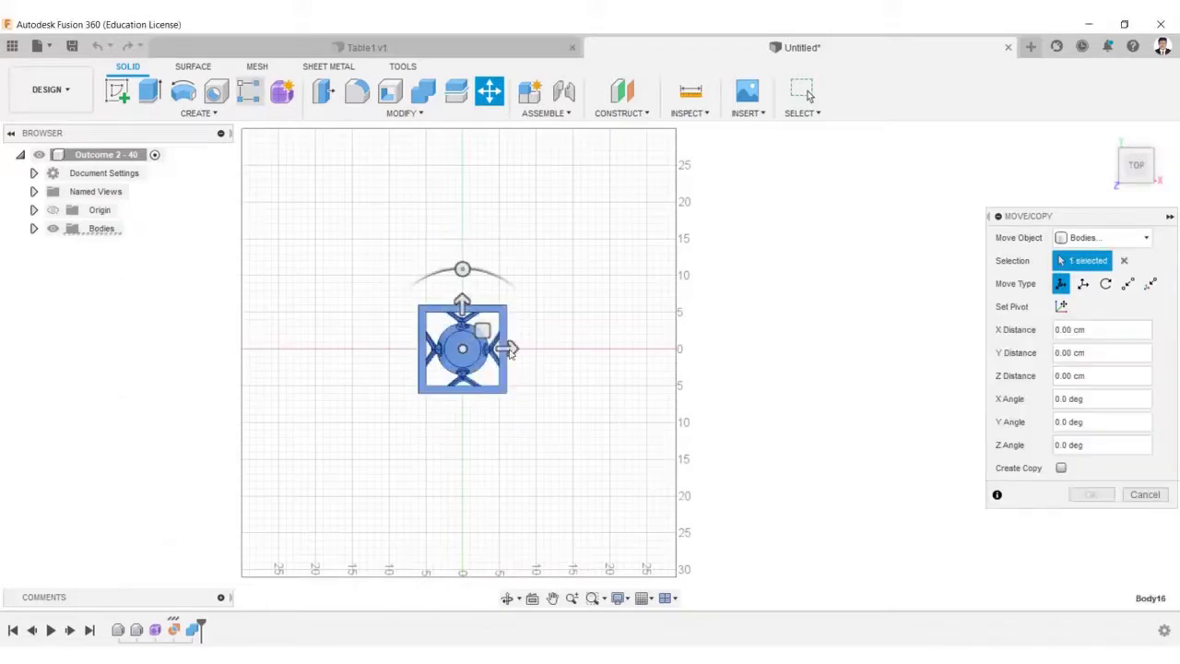
{"action": "left_click_drag", "start_coordinate": [510, 350], "coordinate": [273, 362]}
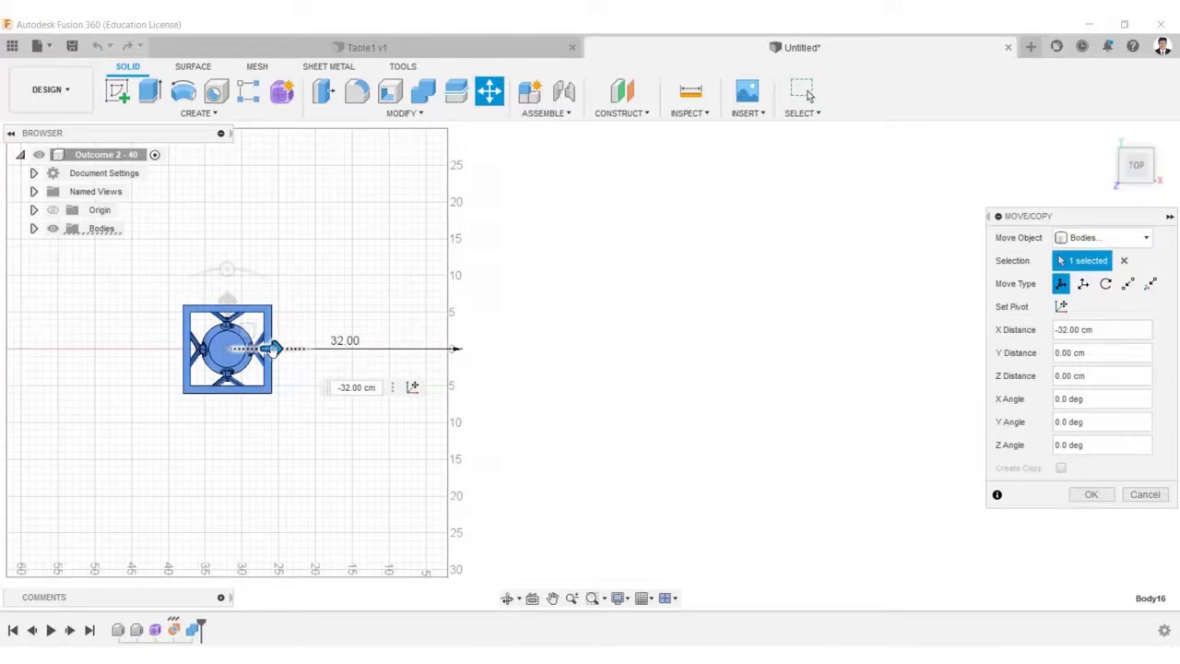
{"action": "left_click_drag", "start_coordinate": [227, 300], "coordinate": [227, 211]}
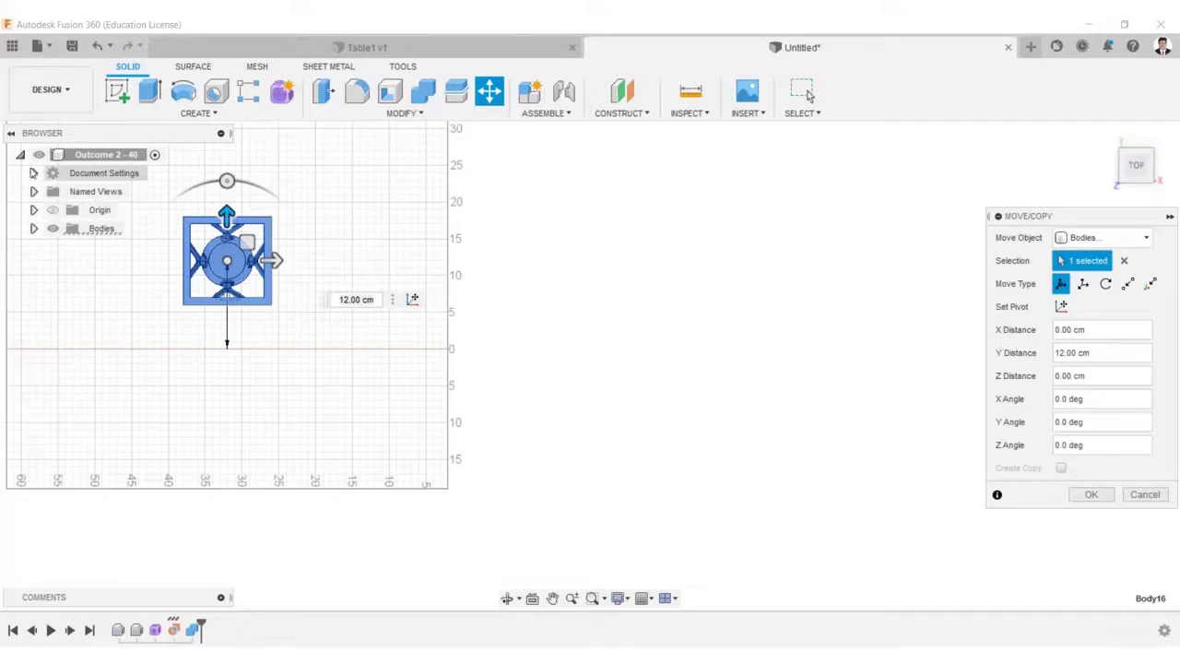
Change the document's active units to millimeters
{"action": "left_click", "coordinate": [34, 173]}
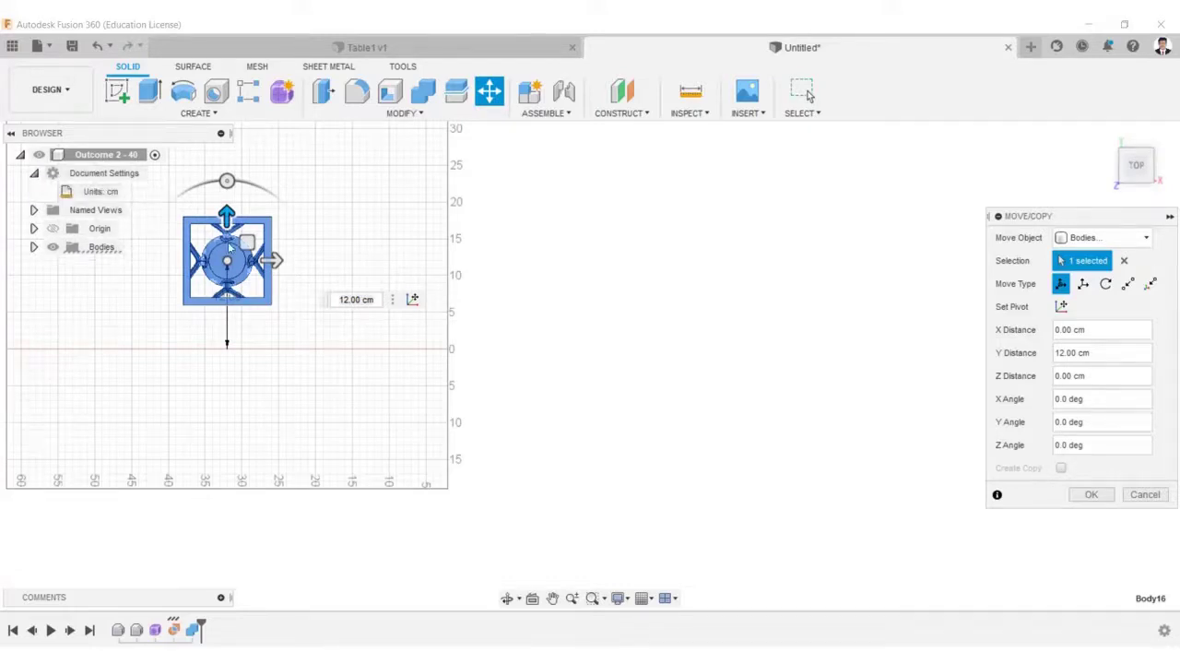
{"action": "left_click", "coordinate": [132, 191]}
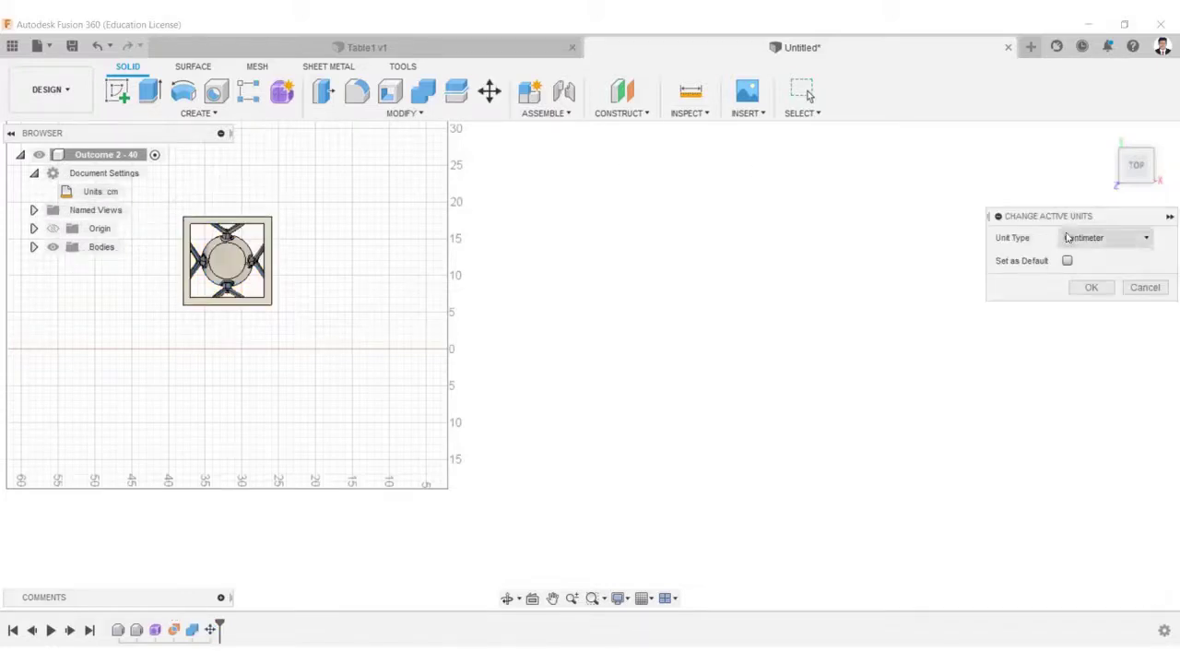
{"action": "left_click", "coordinate": [1106, 238]}
{"action": "left_click", "coordinate": [1093, 275]}
{"action": "left_click", "coordinate": [1091, 289]}
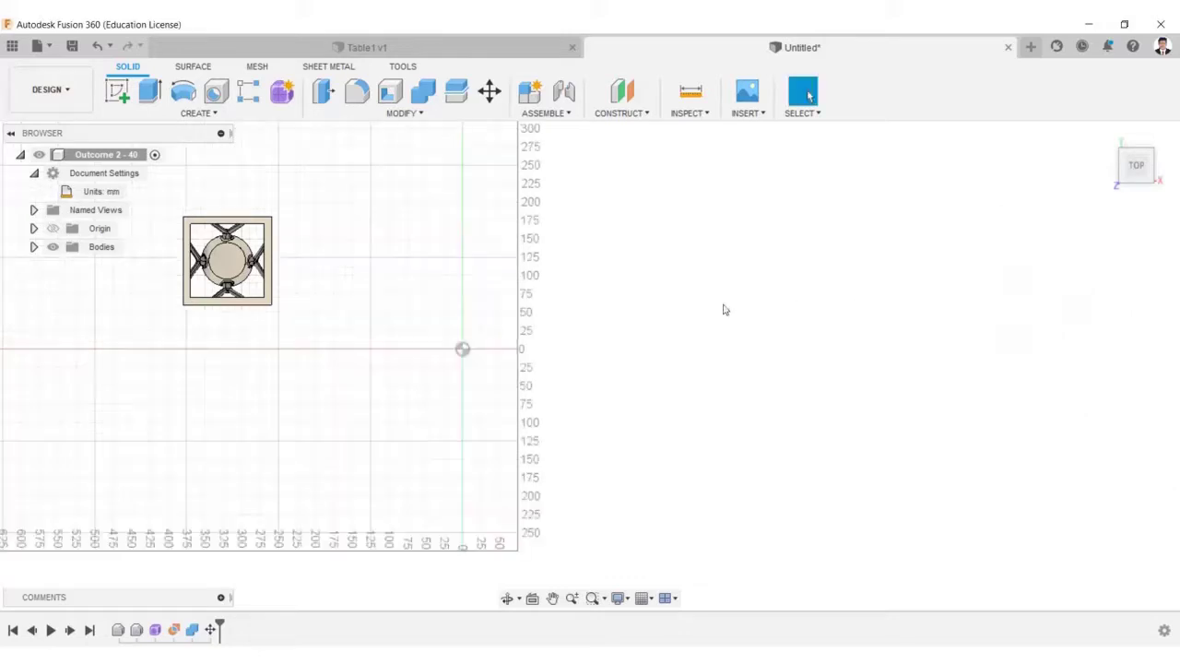
Move the leg body another -30 mm along X, keeping its Y position
{"action": "key", "text": "m"}
{"action": "left_click", "coordinate": [235, 277]}
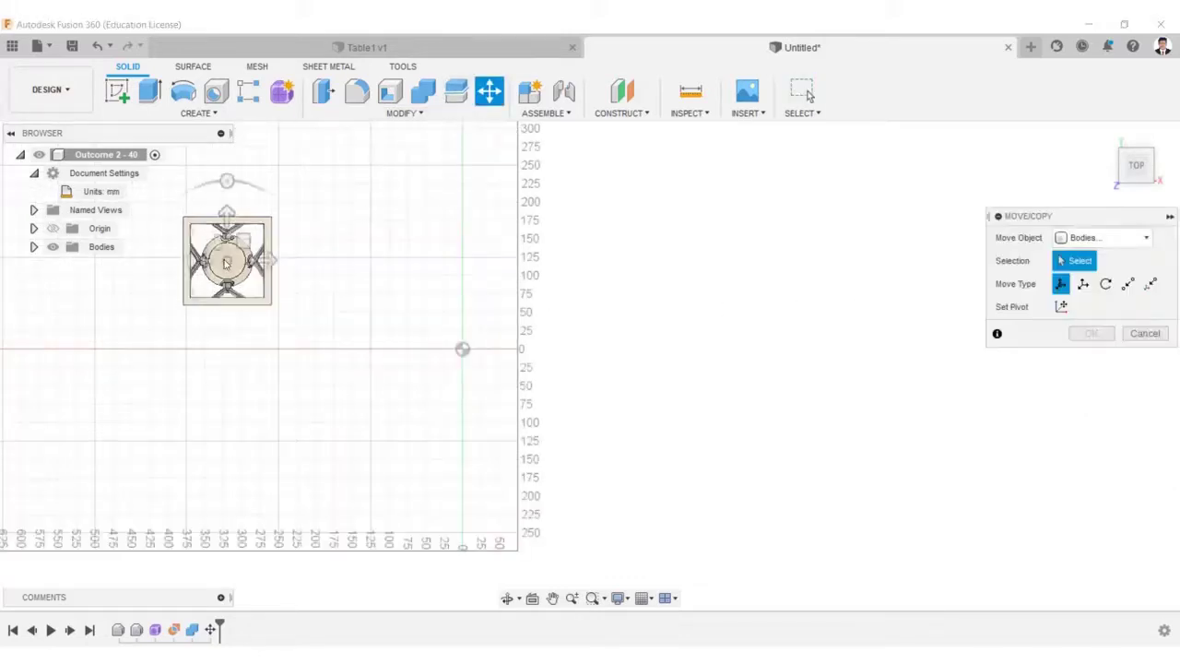
{"action": "left_click_drag", "start_coordinate": [270, 258], "coordinate": [510, 262]}
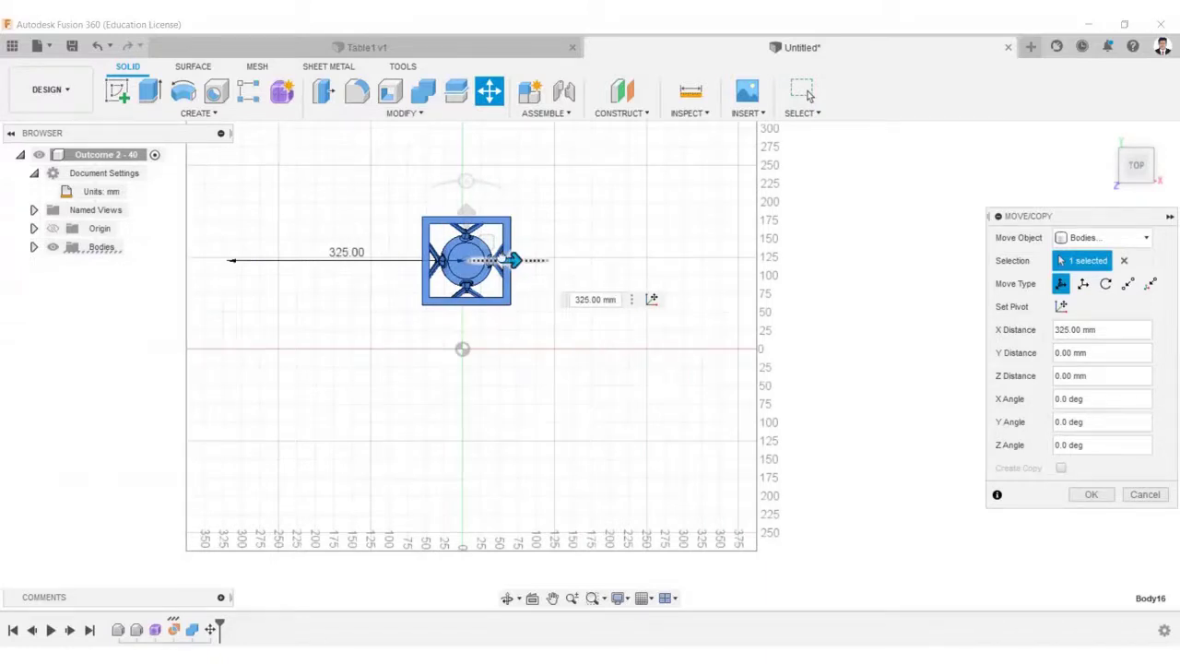
{"action": "left_click_drag", "start_coordinate": [513, 260], "coordinate": [489, 273]}
{"action": "scroll", "coordinate": [483, 261], "scroll_direction": "up", "scroll_amount": 1}
{"action": "scroll", "coordinate": [486, 261], "scroll_direction": "up", "scroll_amount": 1}
{"action": "scroll", "coordinate": [496, 266], "scroll_direction": "up", "scroll_amount": 2}
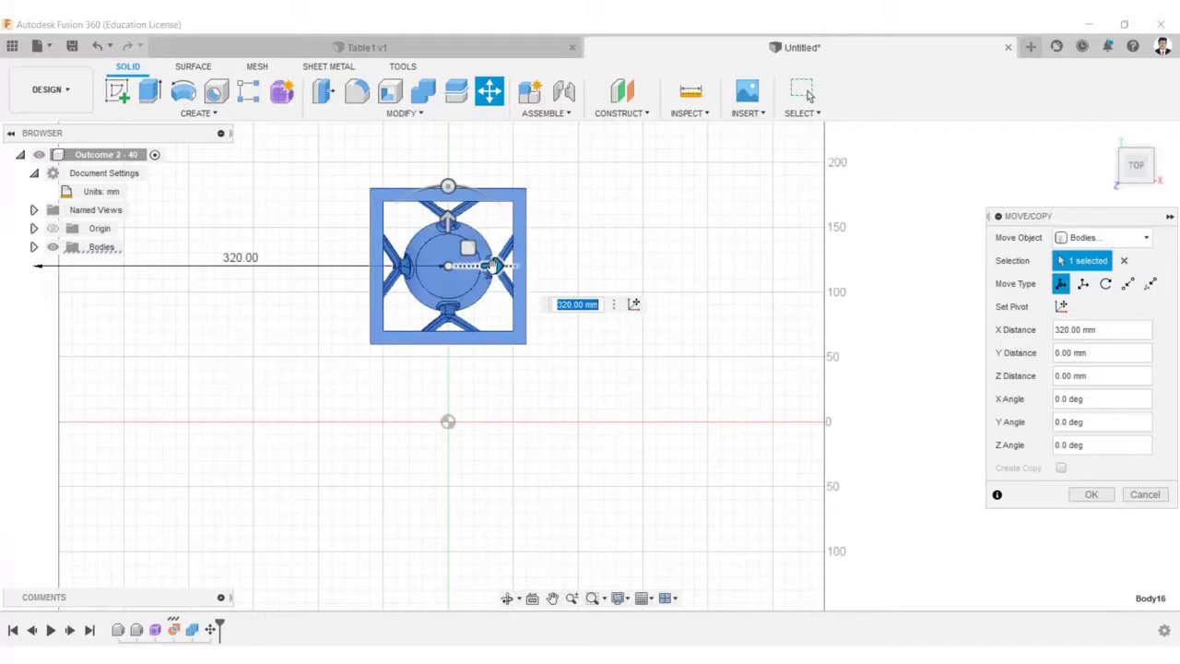
{"action": "left_click_drag", "start_coordinate": [494, 265], "coordinate": [43, 263]}
{"action": "scroll", "coordinate": [157, 361], "scroll_direction": "down", "scroll_amount": 3}
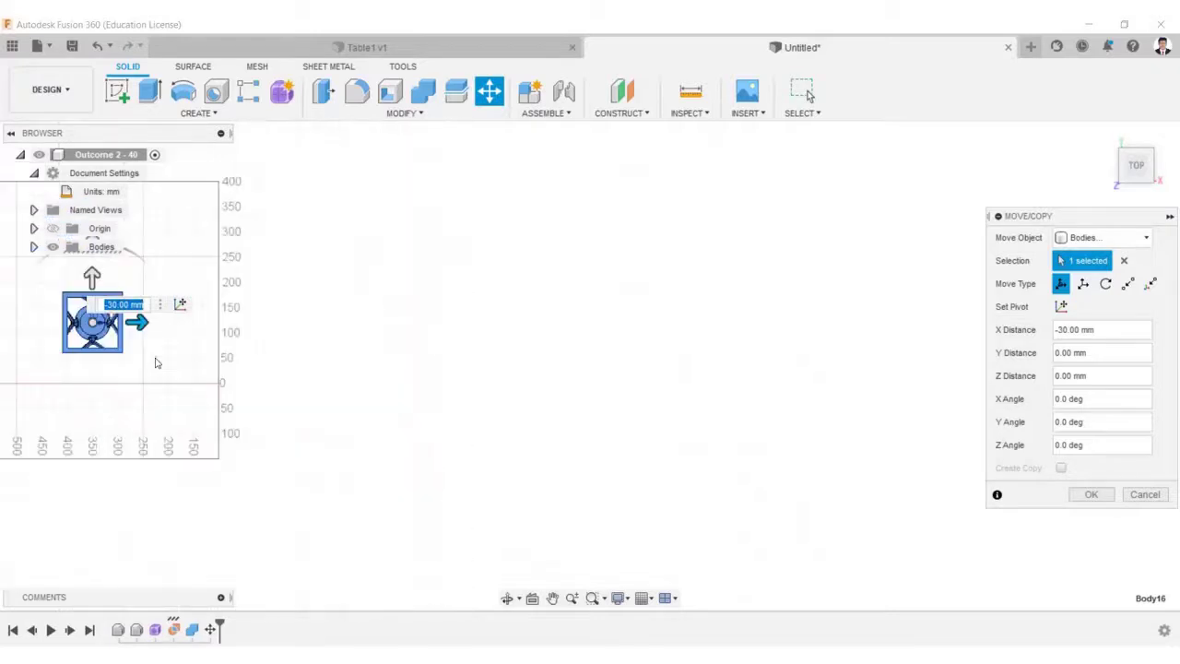
{"action": "middle_click_drag", "start_coordinate": [157, 362], "coordinate": [553, 374]}
{"action": "scroll", "coordinate": [553, 374], "scroll_direction": "up", "scroll_amount": 3}
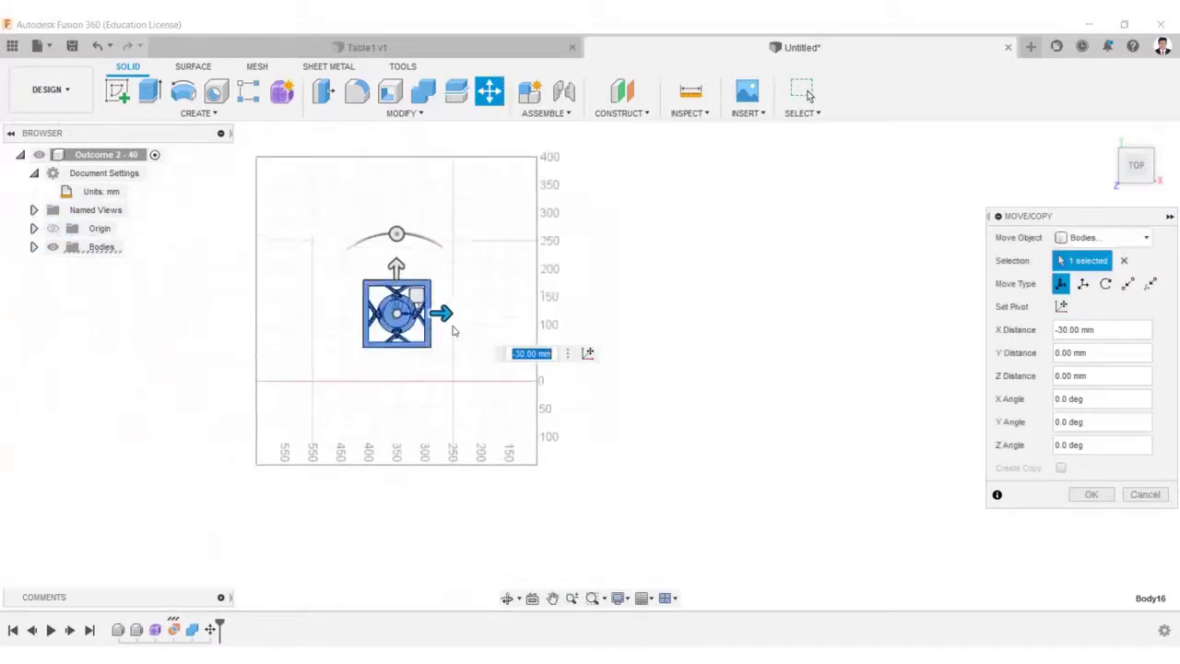
{"action": "left_click", "coordinate": [1090, 494]}
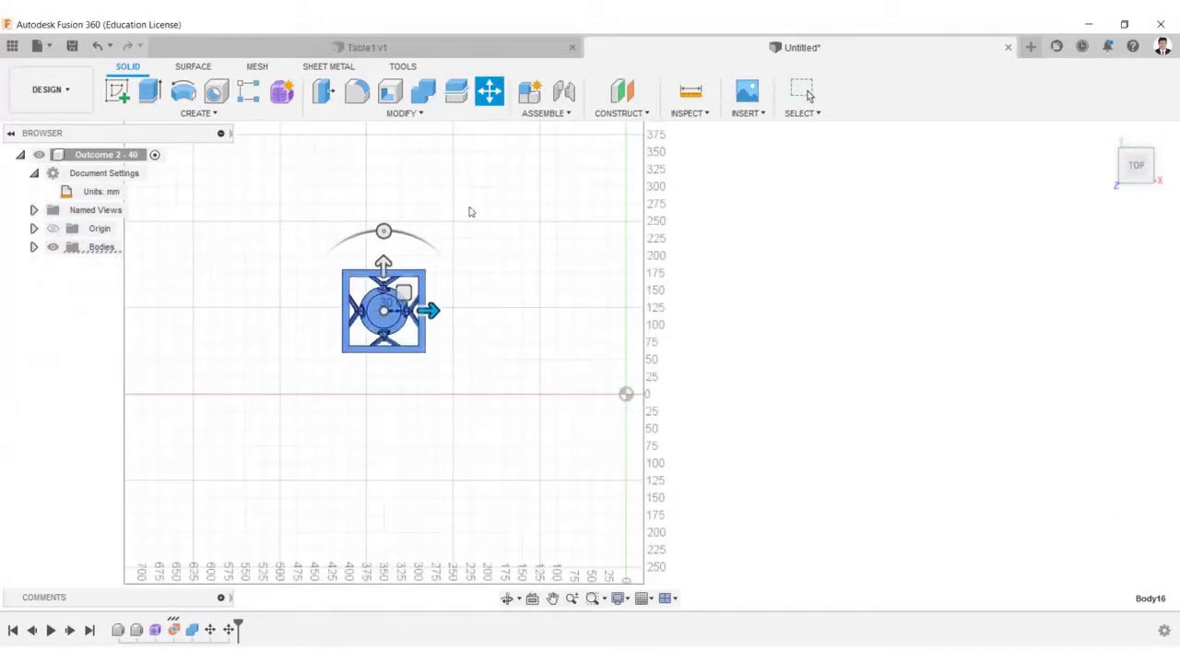
Move the leg body about 30 mm along positive Y, centering it on the 150 mm grid line
{"action": "left_click", "coordinate": [489, 89]}
{"action": "left_click", "coordinate": [405, 319]}
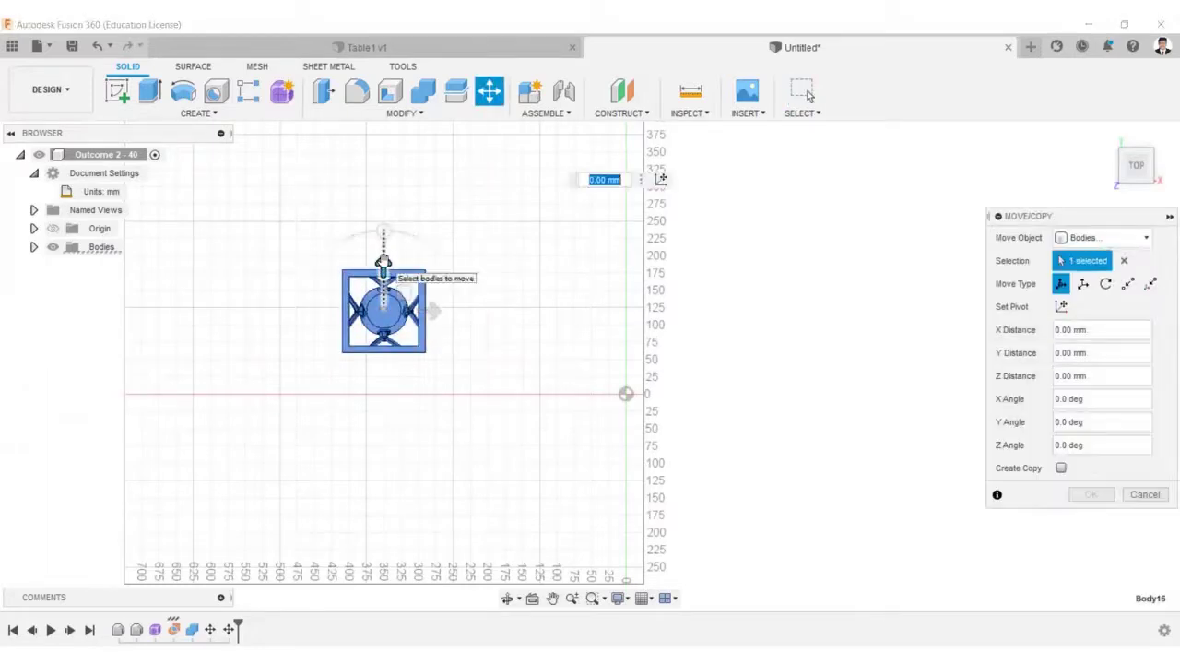
{"action": "left_click_drag", "start_coordinate": [381, 267], "coordinate": [383, 247]}
{"action": "type", "text": "-100"}
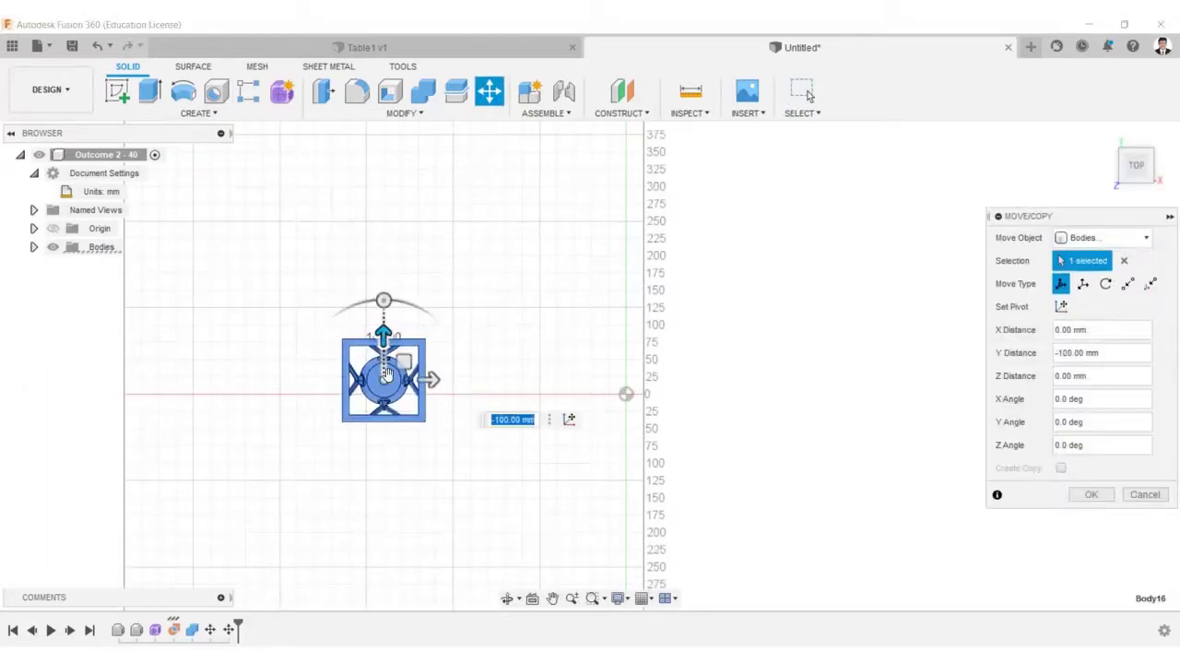
{"action": "scroll", "coordinate": [374, 339], "scroll_direction": "up", "scroll_amount": 5}
{"action": "left_click_drag", "start_coordinate": [374, 339], "coordinate": [374, 148]}
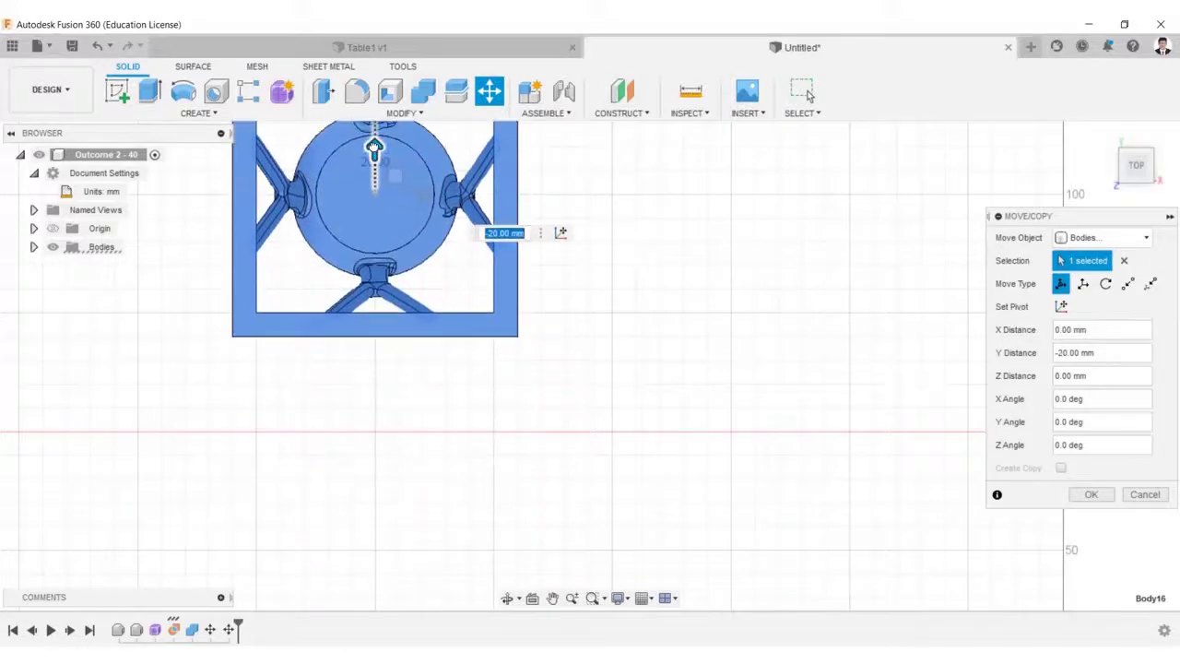
{"action": "scroll", "coordinate": [374, 148], "scroll_direction": "down", "scroll_amount": 3}
{"action": "middle_click_drag", "start_coordinate": [348, 55], "coordinate": [324, 219]}
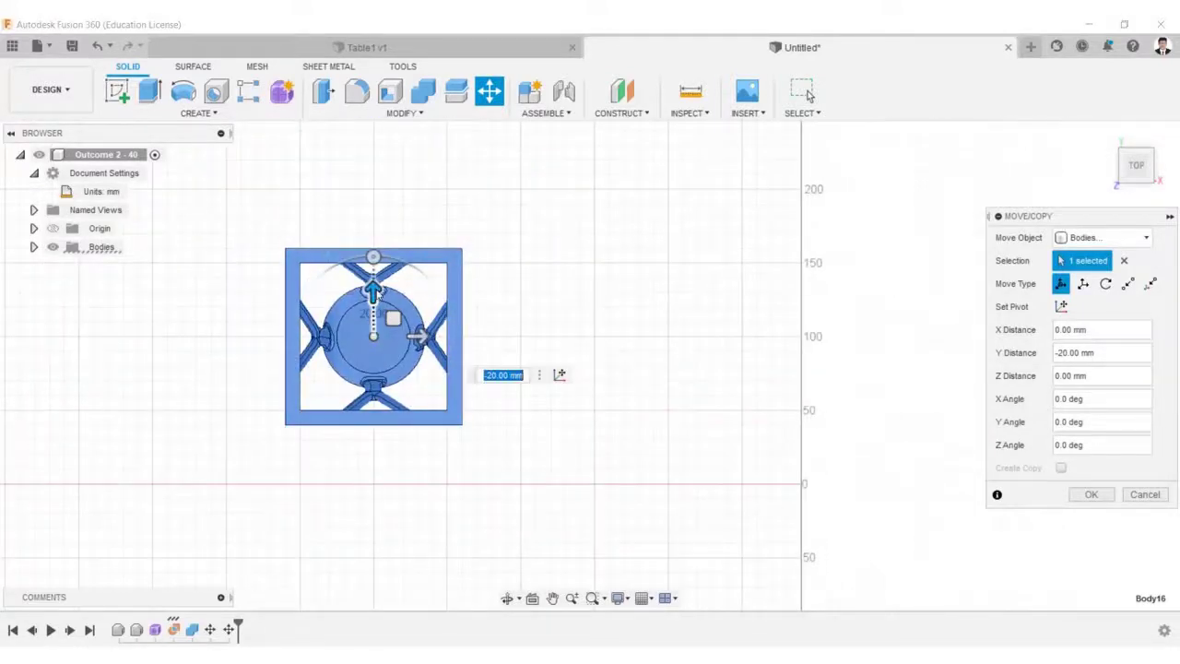
{"action": "left_click_drag", "start_coordinate": [376, 293], "coordinate": [368, 217]}
{"action": "key", "text": "Return"}
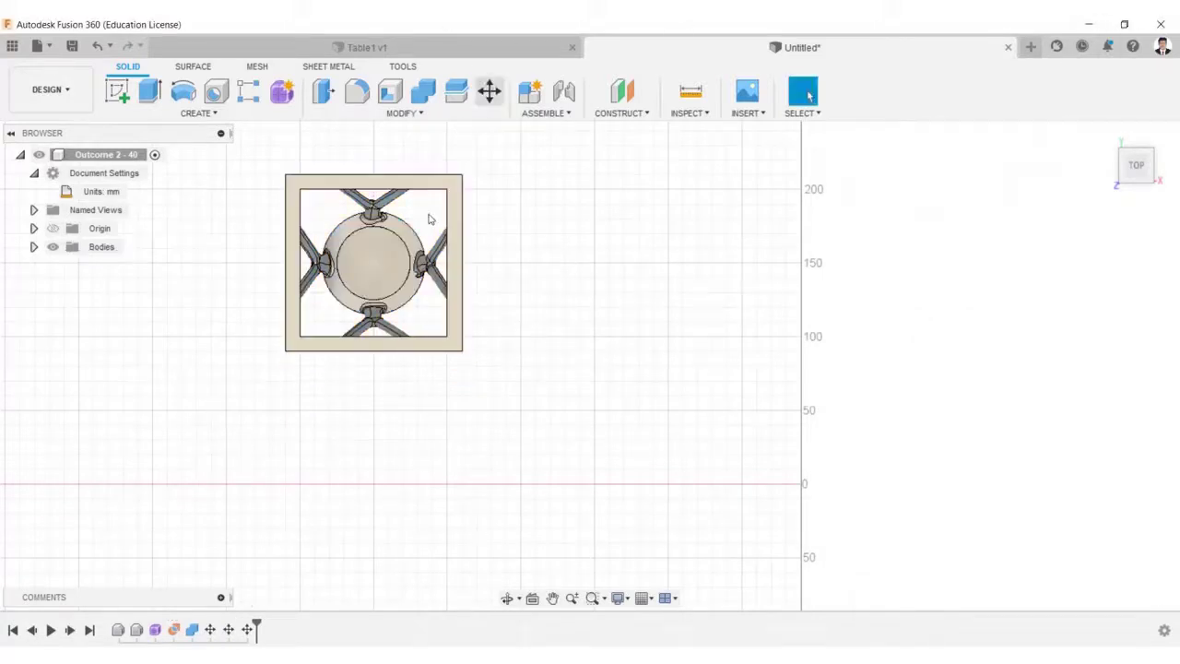
Create a copy of the leg body and place it -400 mm along Y from the original
{"action": "key", "text": "m"}
{"action": "left_click", "coordinate": [369, 268]}
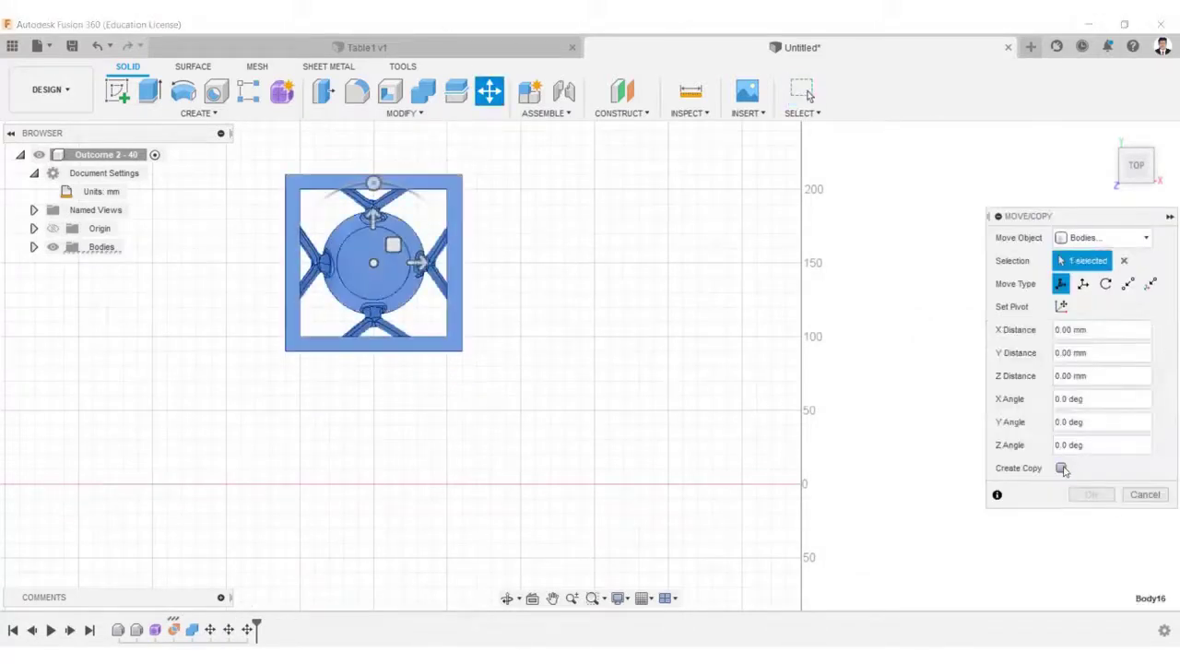
{"action": "scroll", "coordinate": [408, 387], "scroll_direction": "down", "scroll_amount": 4}
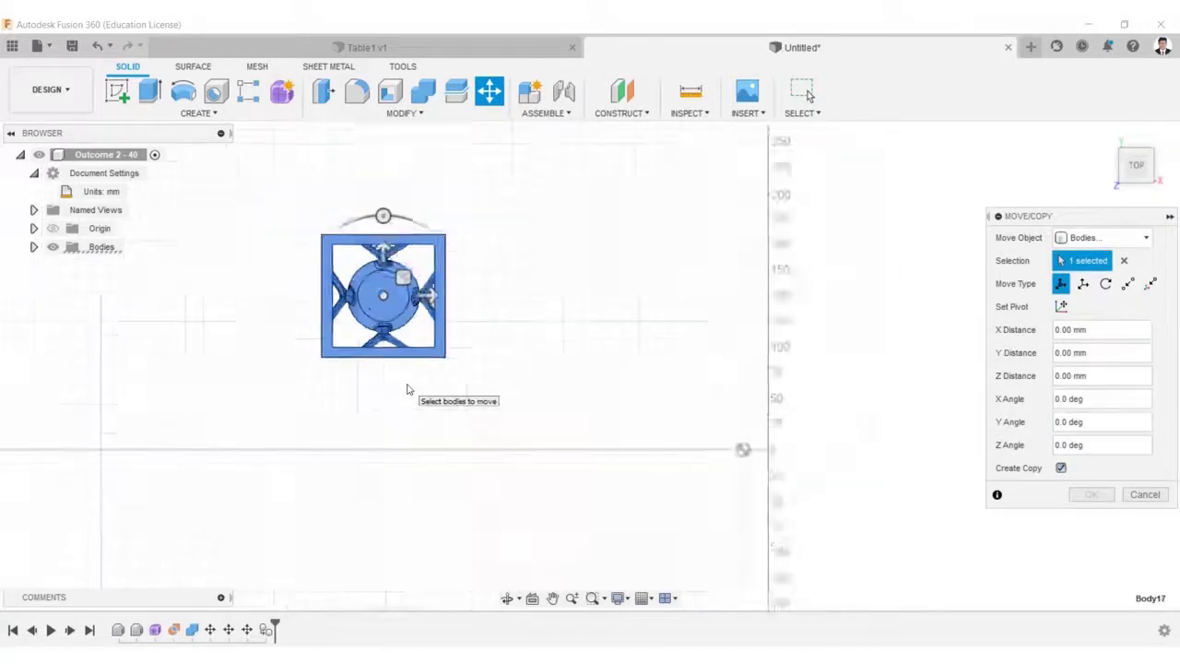
{"action": "left_click_drag", "start_coordinate": [407, 184], "coordinate": [410, 424]}
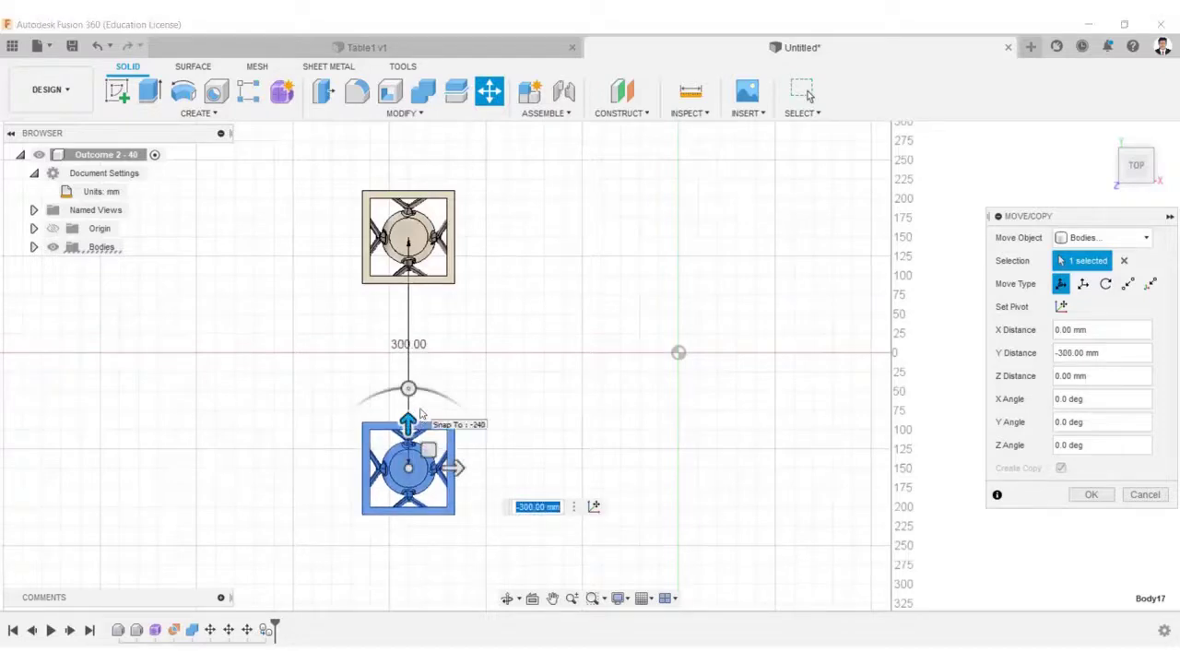
{"action": "middle_click_drag", "start_coordinate": [464, 354], "coordinate": [512, 581], "text": "shift"}
{"action": "left_click", "coordinate": [1145, 141]}
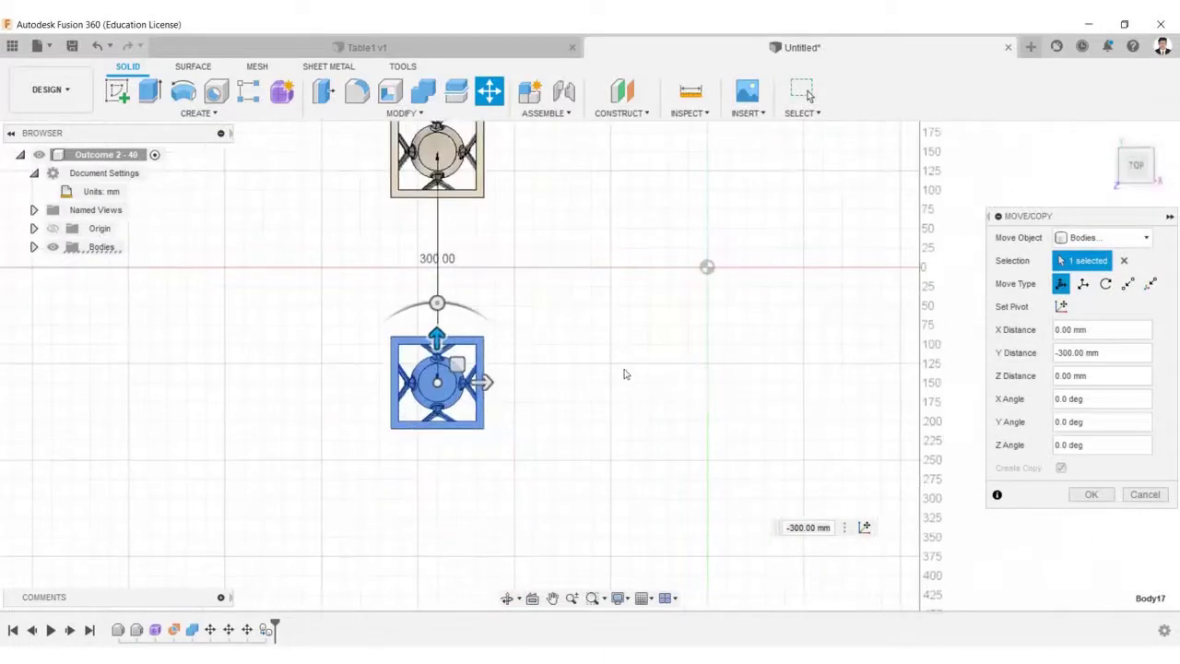
{"action": "left_click_drag", "start_coordinate": [437, 328], "coordinate": [456, 420]}
{"action": "left_click", "coordinate": [1091, 495]}
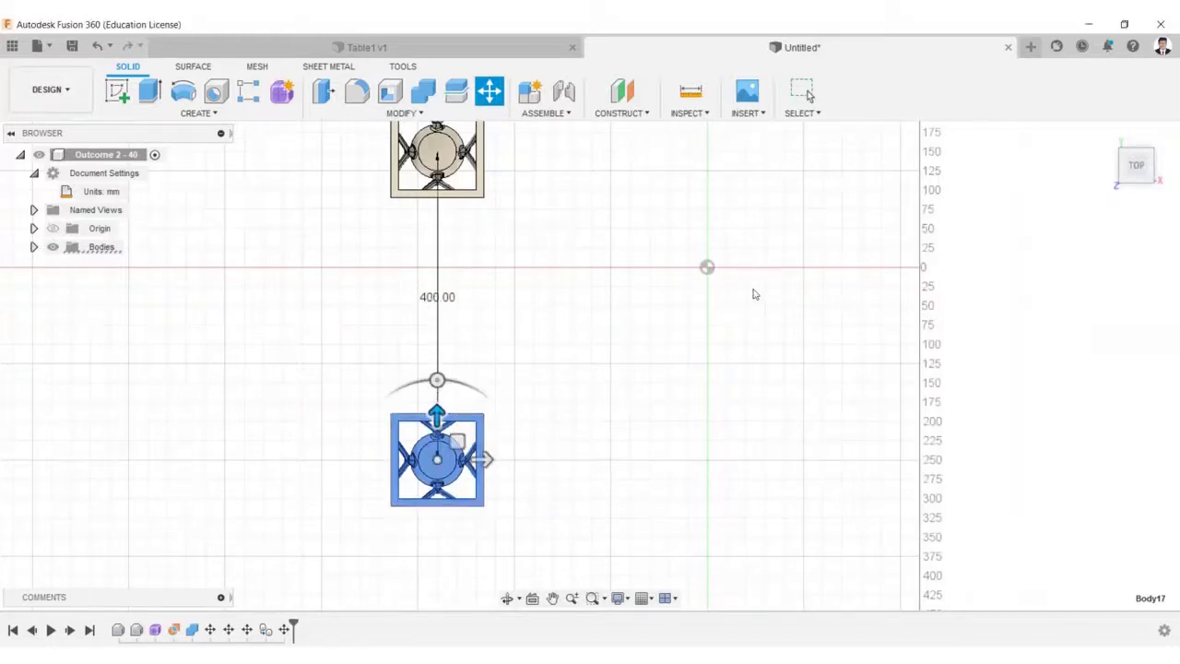
Move the original leg body 100 mm along positive Y, away from the X axis
{"action": "middle_click_drag", "start_coordinate": [461, 207], "coordinate": [470, 305]}
{"action": "key", "text": "m"}
{"action": "left_click", "coordinate": [446, 217]}
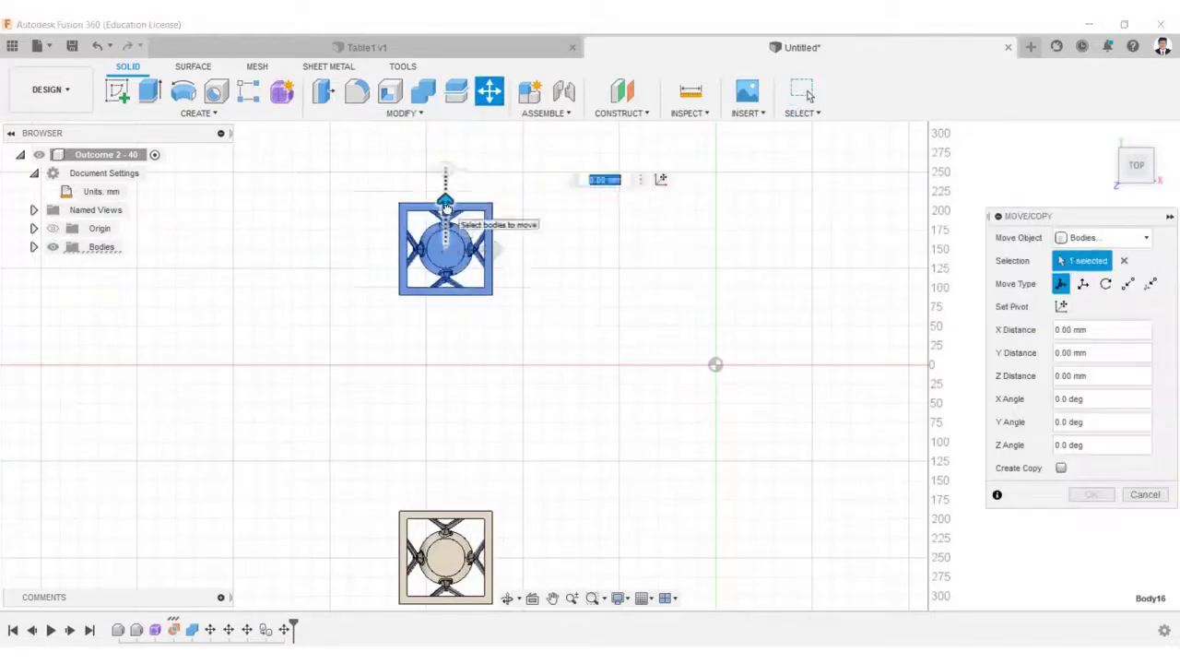
{"action": "left_click_drag", "start_coordinate": [445, 209], "coordinate": [444, 129]}
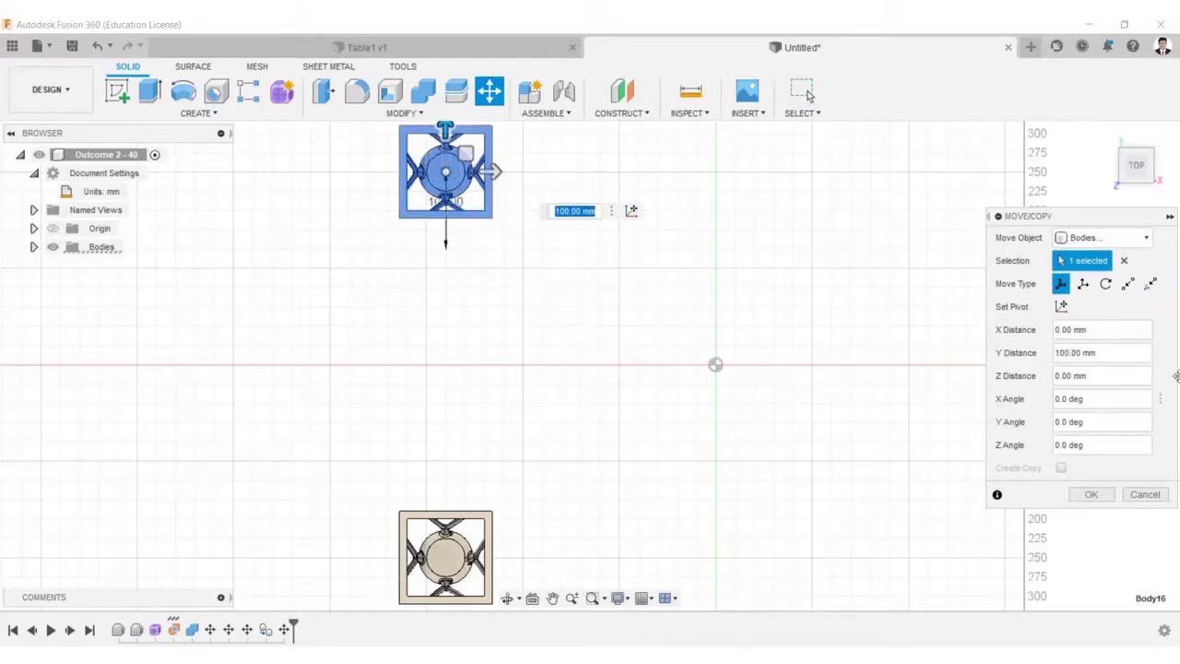
{"action": "left_click", "coordinate": [1089, 494]}
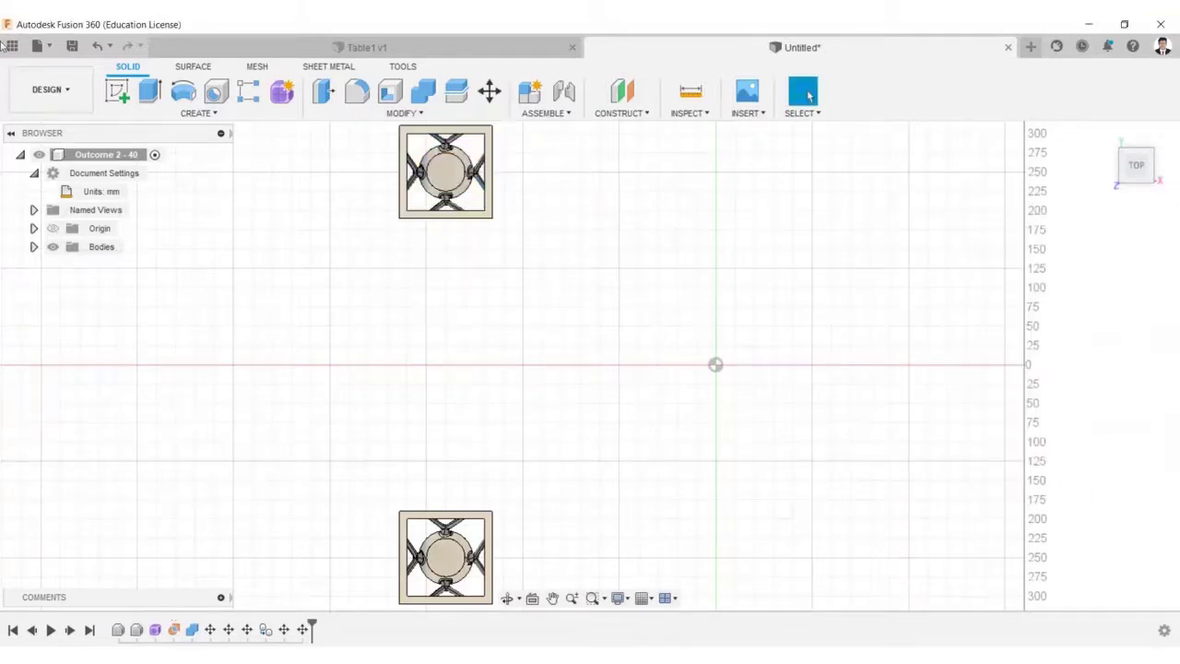
Mirror both leg bodies across the YZ origin plane as new bodies
{"action": "left_click", "coordinate": [211, 113]}
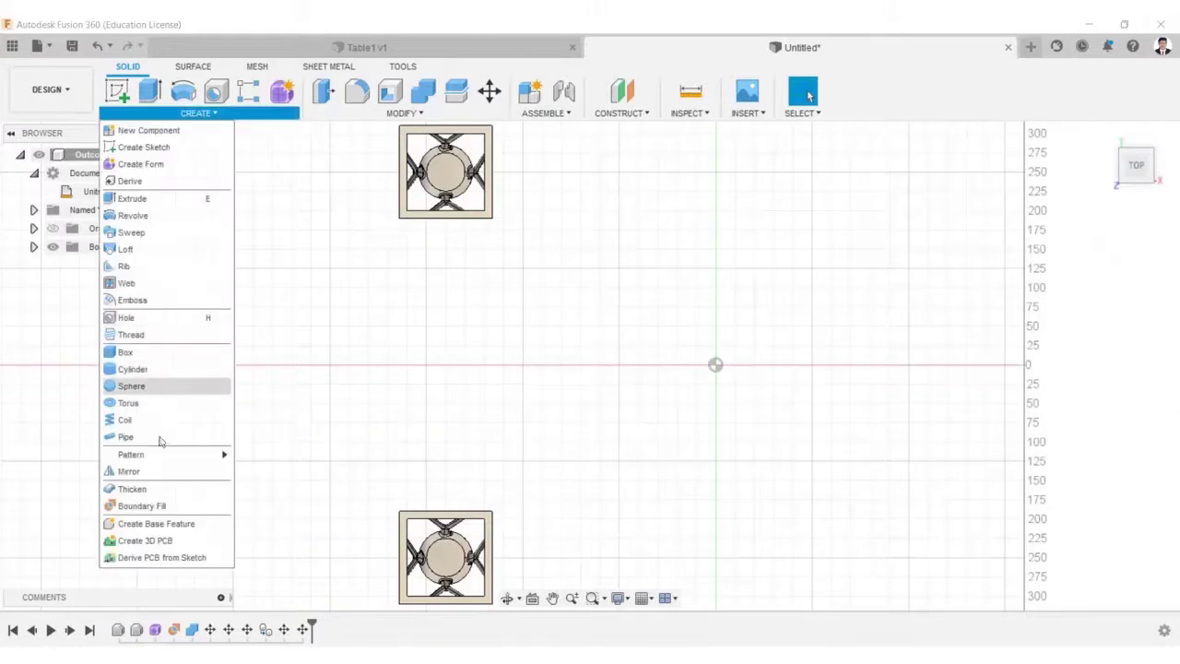
{"action": "left_click", "coordinate": [128, 471]}
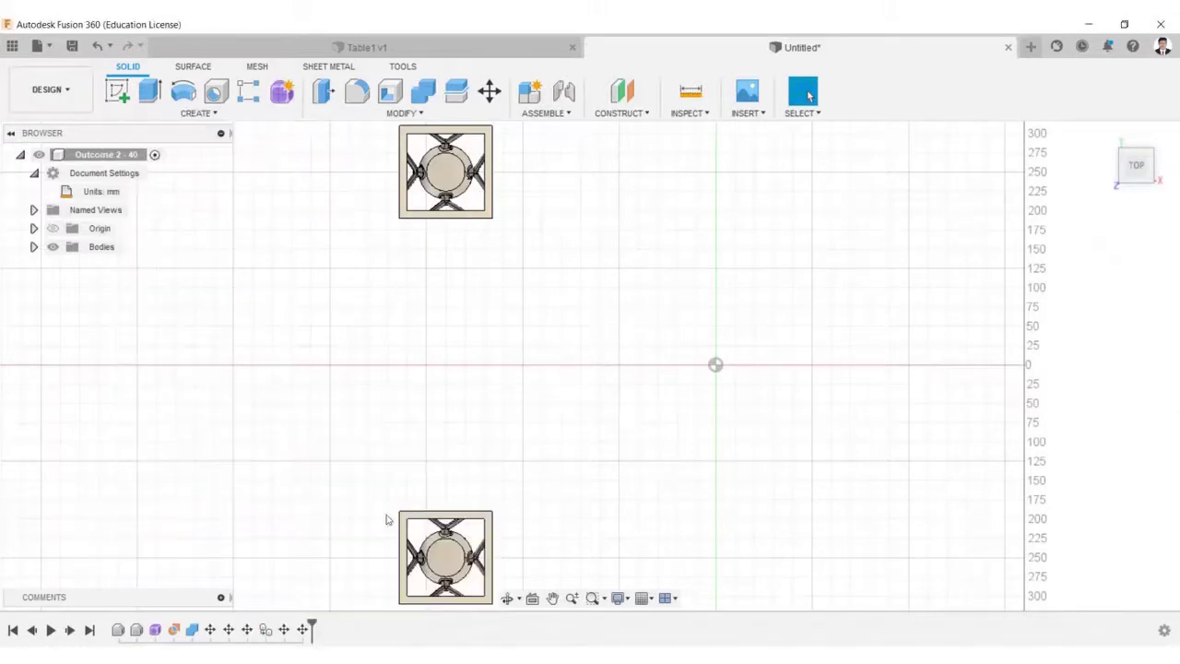
{"action": "left_click", "coordinate": [1097, 237]}
{"action": "left_click", "coordinate": [1084, 275]}
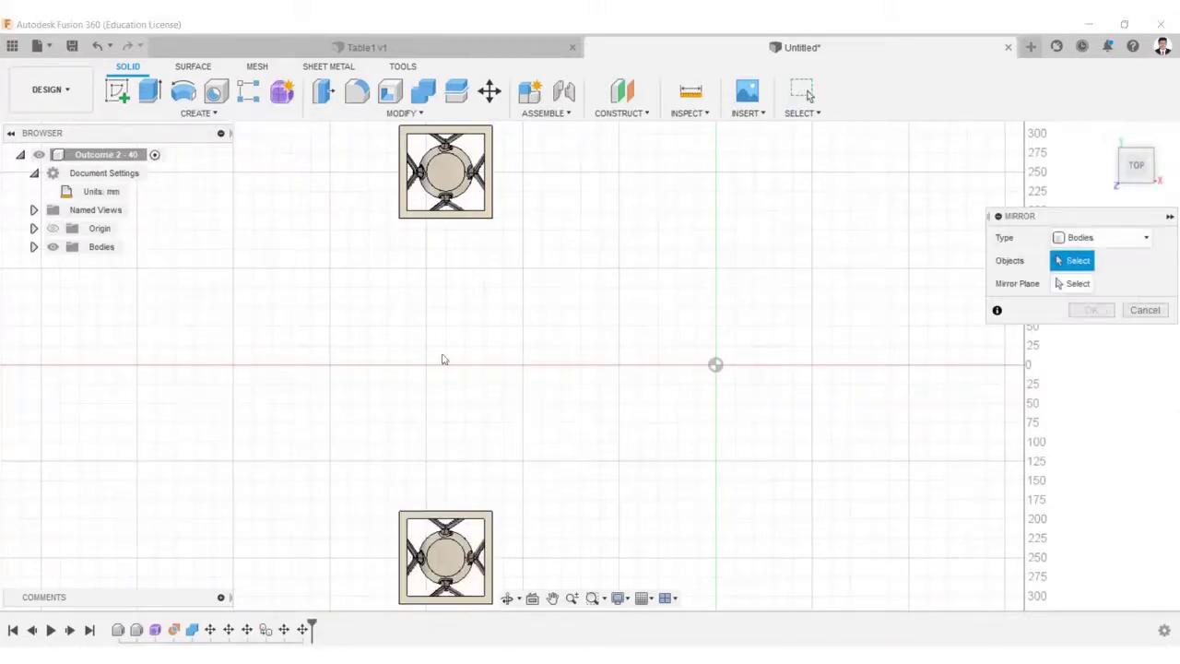
{"action": "left_click", "coordinate": [424, 203]}
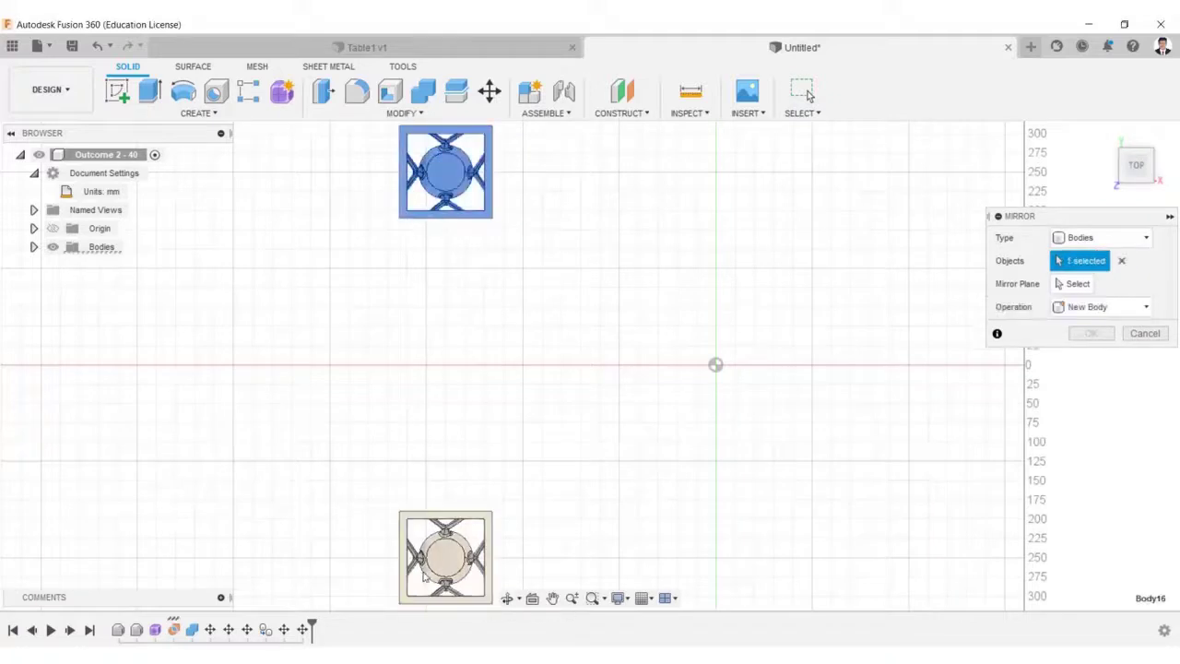
{"action": "left_click", "coordinate": [433, 555]}
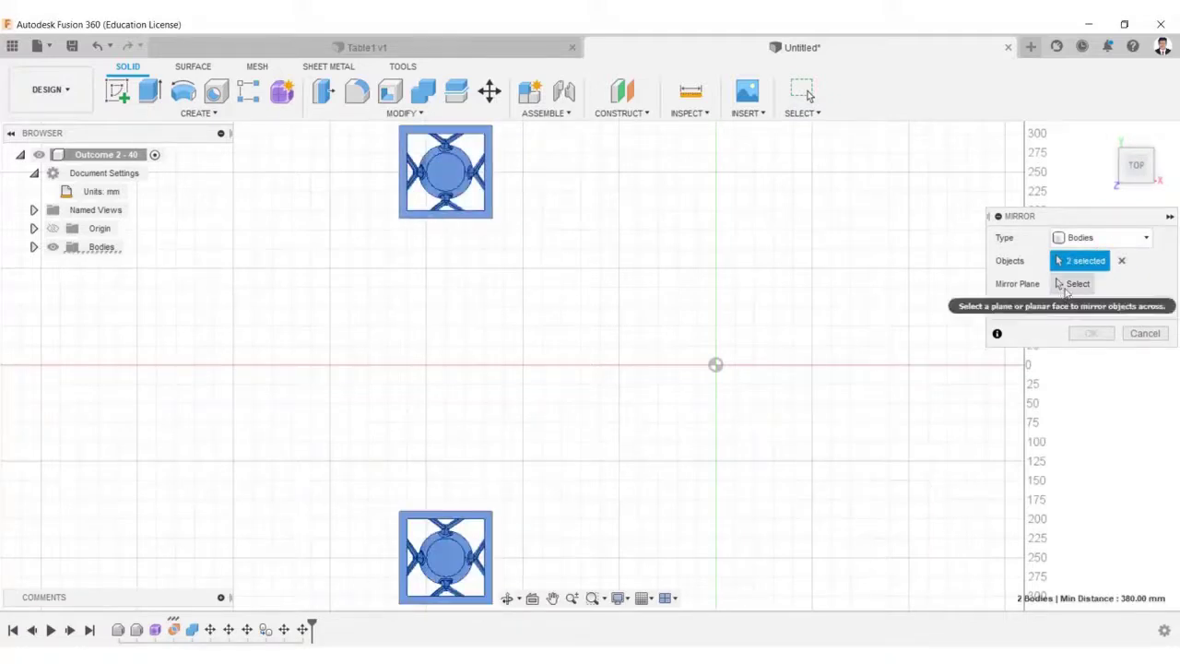
{"action": "left_click", "coordinate": [1074, 283]}
{"action": "middle_click_drag", "start_coordinate": [683, 422], "coordinate": [676, 377], "text": "shift"}
{"action": "left_click", "coordinate": [668, 375]}
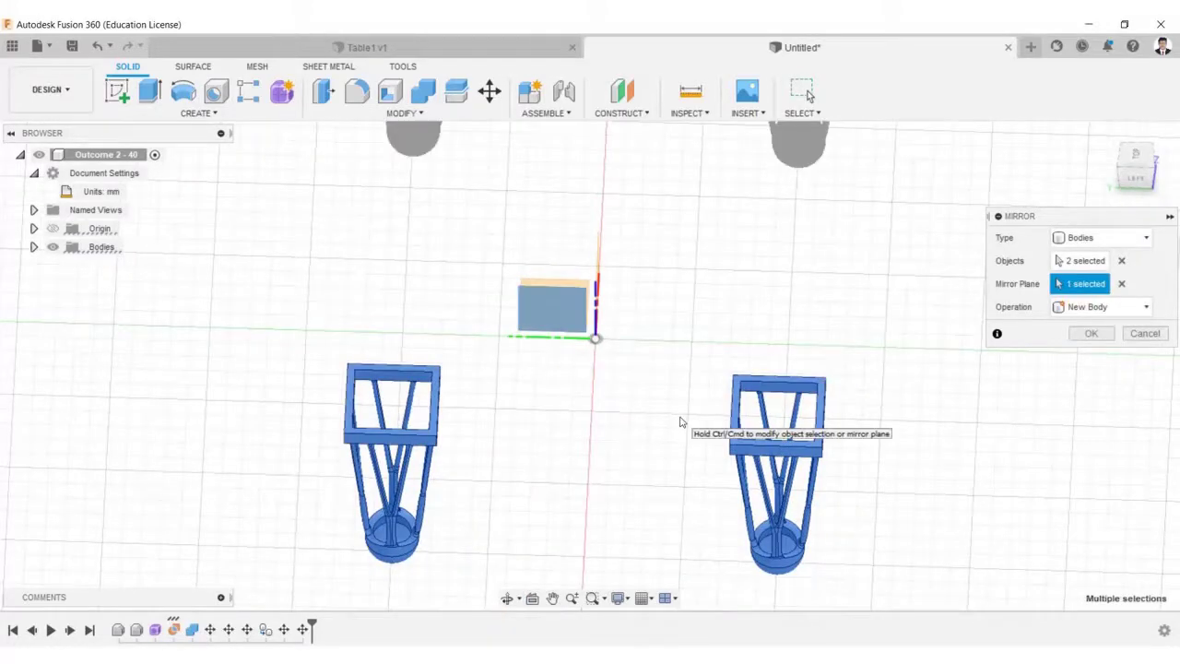
{"action": "middle_click_drag", "start_coordinate": [680, 421], "coordinate": [778, 353], "text": "shift"}
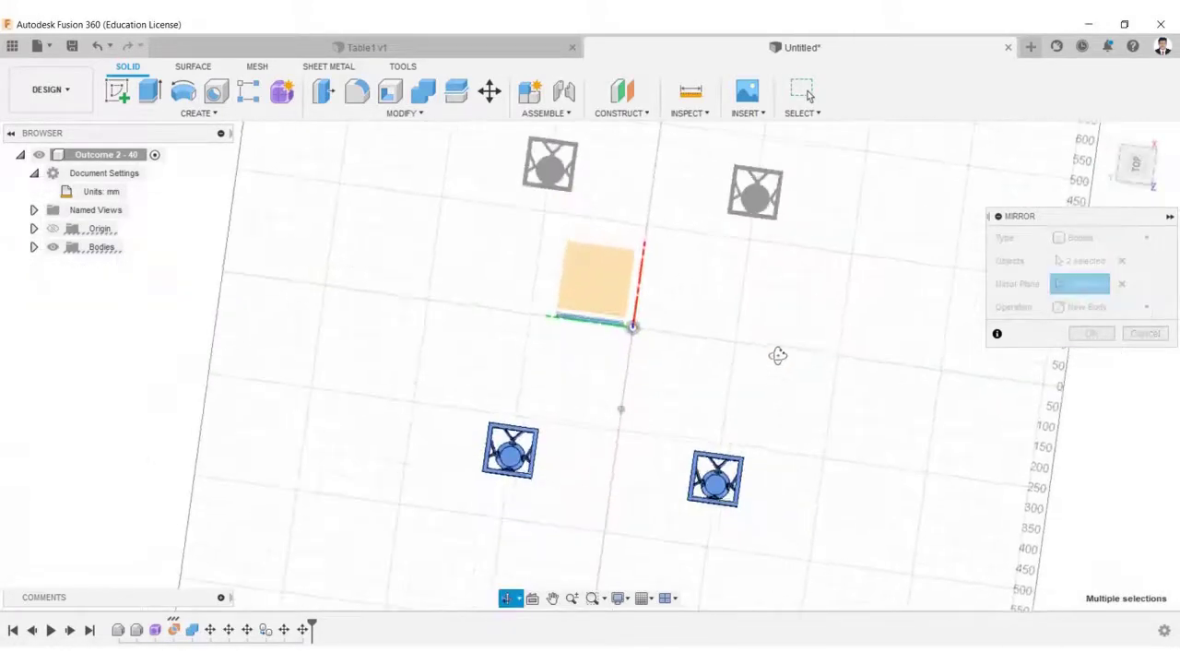
{"action": "left_click", "coordinate": [1093, 333]}
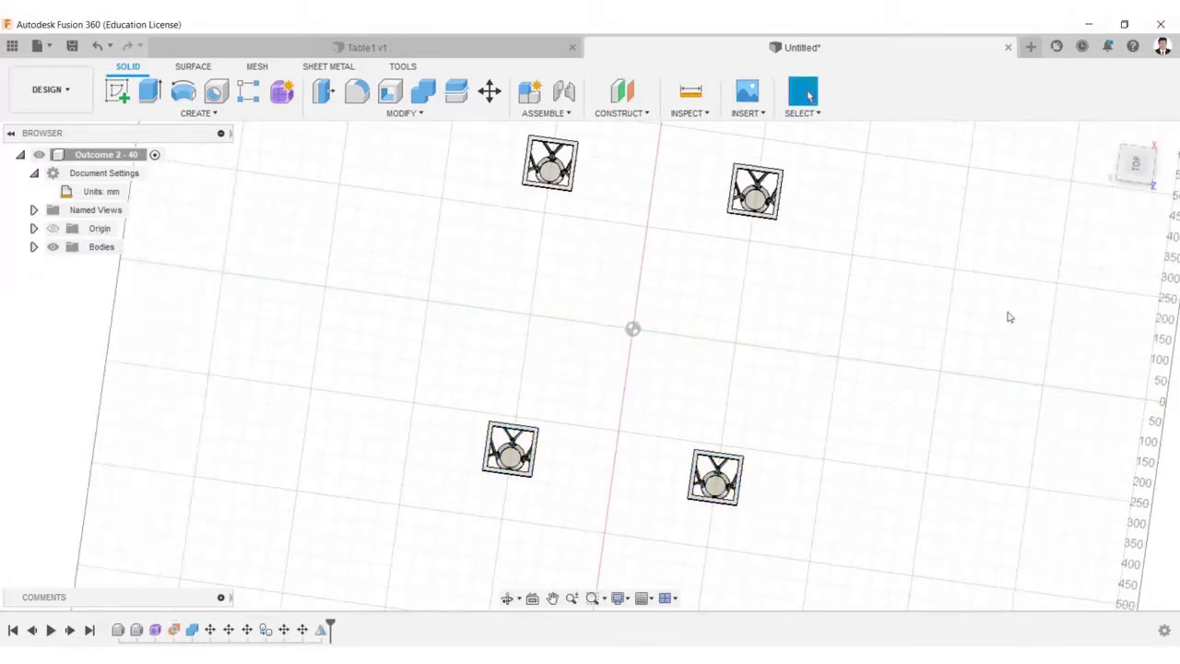
Start a new sketch on the top face of the square frame of the leg at negative X, positive Y
{"action": "middle_click_drag", "start_coordinate": [1009, 317], "coordinate": [636, 258], "text": "shift"}
{"action": "left_click", "coordinate": [1107, 136]}
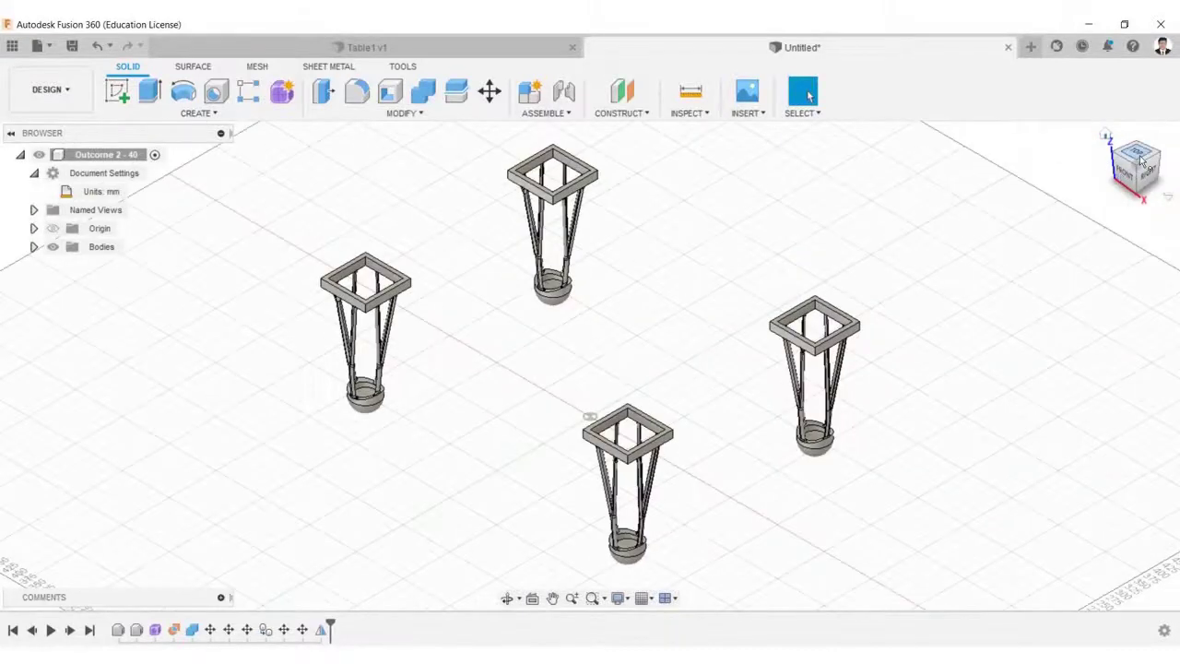
{"action": "left_click", "coordinate": [1139, 156]}
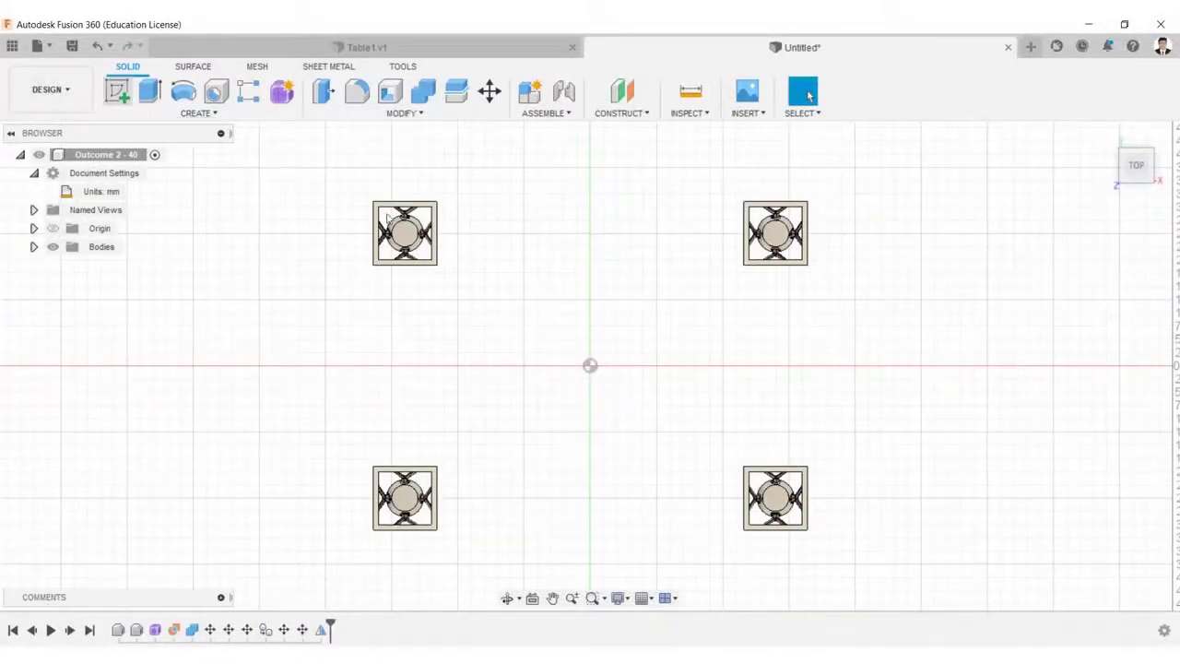
{"action": "scroll", "coordinate": [387, 214], "scroll_direction": "up", "scroll_amount": 5}
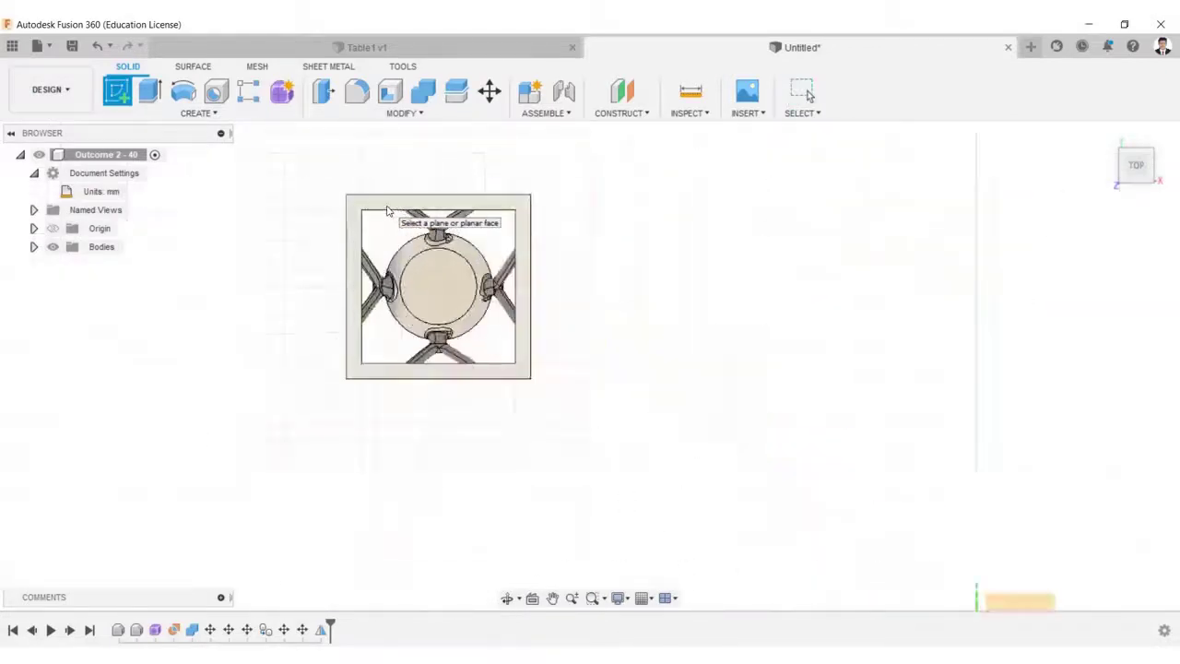
{"action": "scroll", "coordinate": [387, 210], "scroll_direction": "up", "scroll_amount": 3}
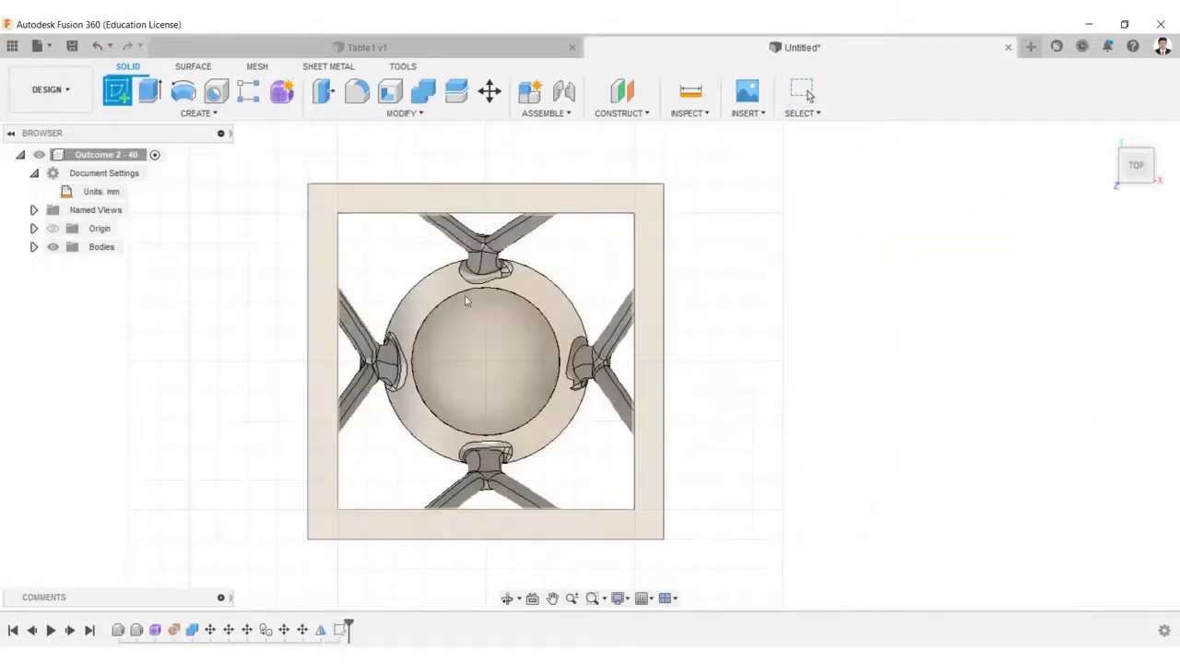
{"action": "left_click", "coordinate": [465, 295]}
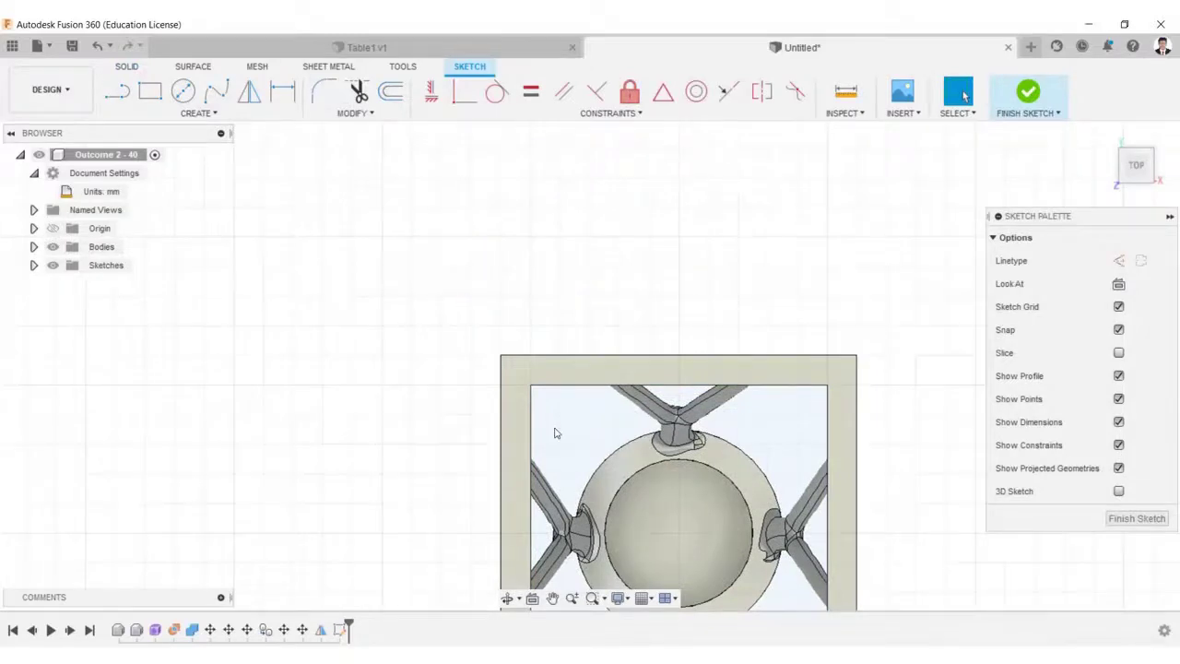
Sketch a center rectangle from the origin to the outer corner of a leg frame, about 820 by 620 mm
{"action": "scroll", "coordinate": [555, 433], "scroll_direction": "down", "scroll_amount": 5}
{"action": "middle_click_drag", "start_coordinate": [555, 434], "coordinate": [335, 211]}
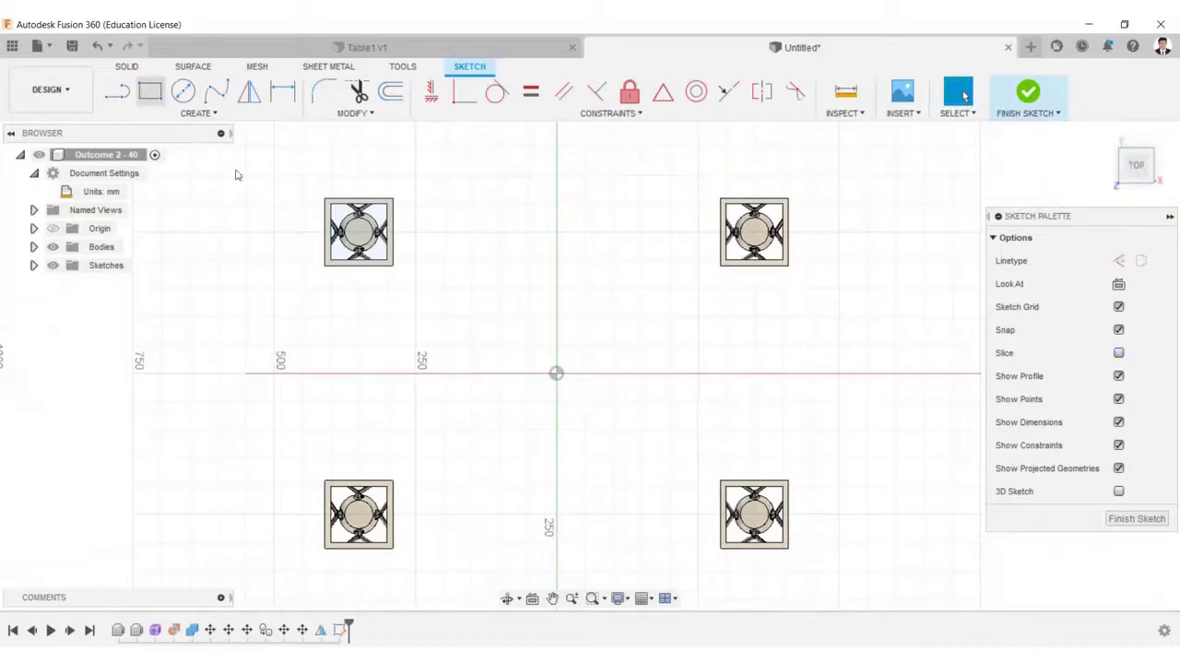
{"action": "key", "text": "r"}
{"action": "left_click", "coordinate": [1118, 283]}
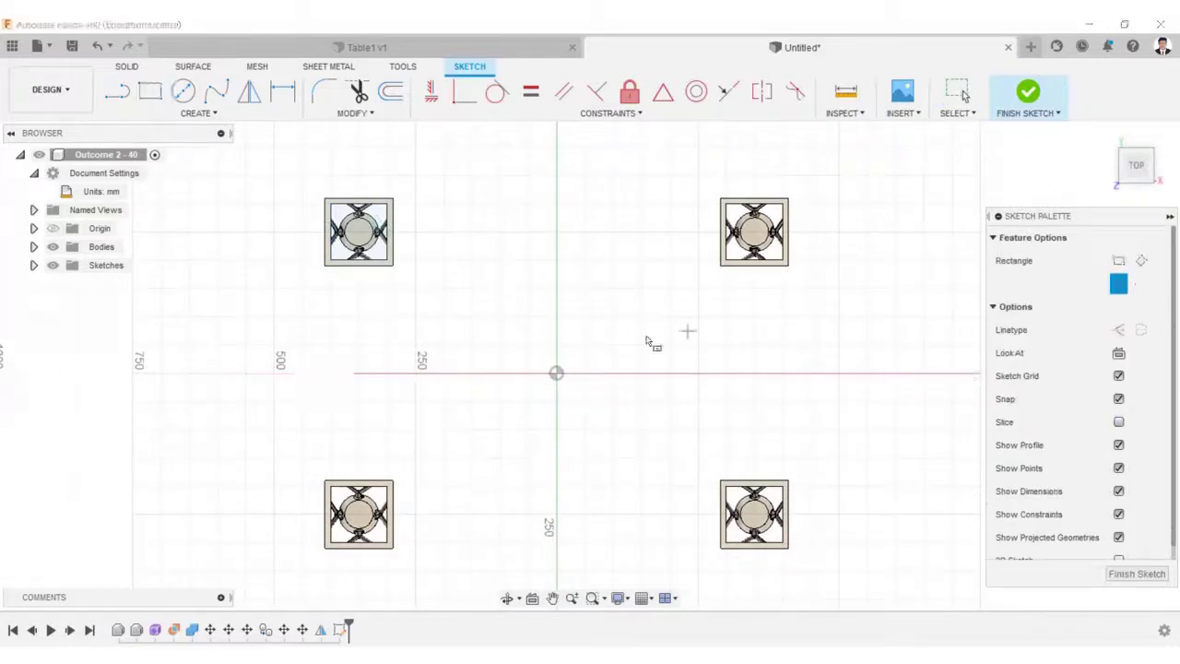
{"action": "left_click", "coordinate": [556, 374]}
{"action": "scroll", "coordinate": [784, 204], "scroll_direction": "up", "scroll_amount": 2}
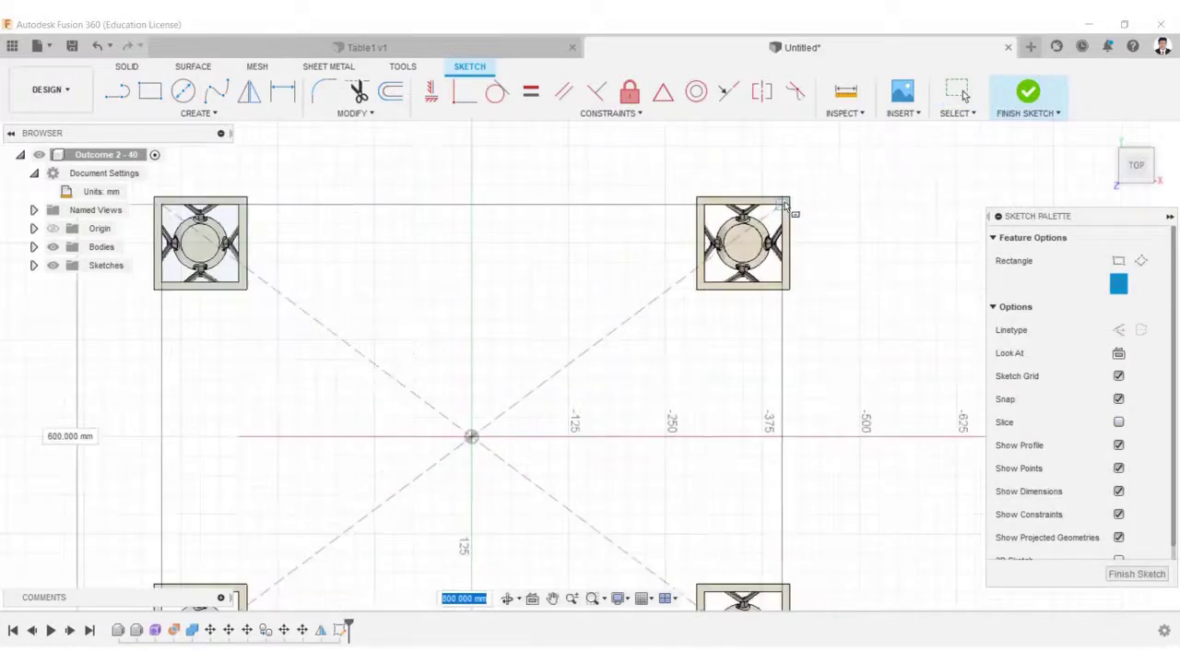
{"action": "scroll", "coordinate": [785, 204], "scroll_direction": "up", "scroll_amount": 2}
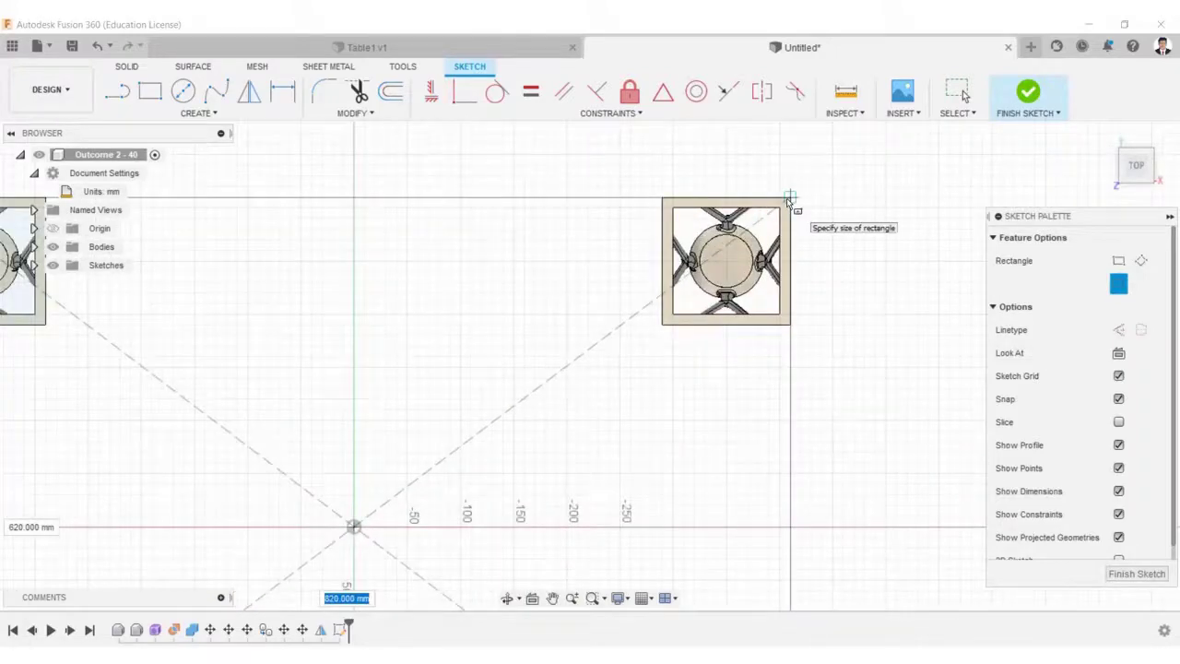
{"action": "left_click", "coordinate": [789, 199]}
Sketch a larger center rectangle of about 900 by 700 mm from the origin around the legs, and finish the sketch
{"action": "left_click", "coordinate": [354, 526]}
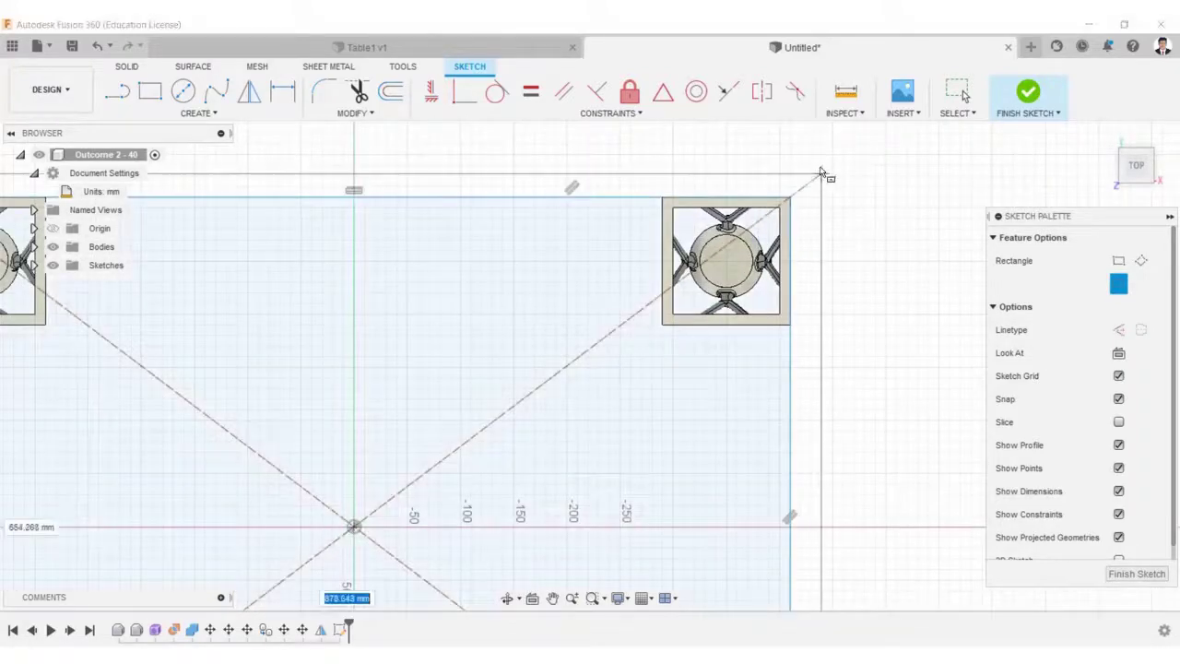
{"action": "scroll", "coordinate": [829, 164], "scroll_direction": "down", "scroll_amount": 3}
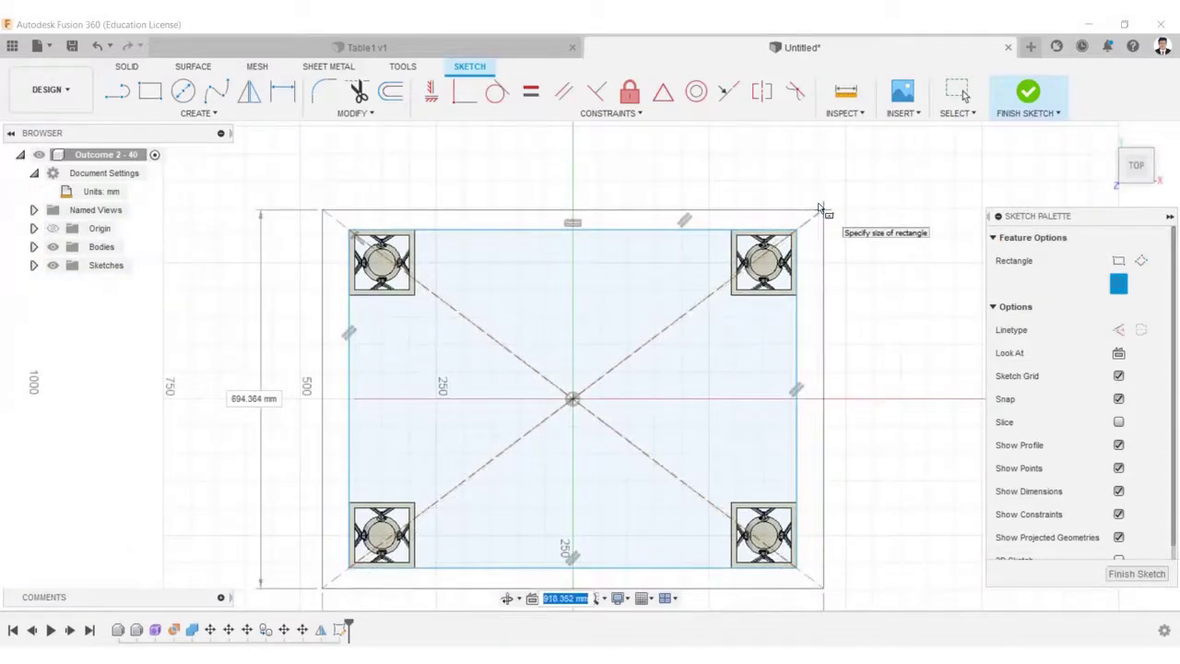
{"action": "scroll", "coordinate": [821, 210], "scroll_direction": "up", "scroll_amount": 3}
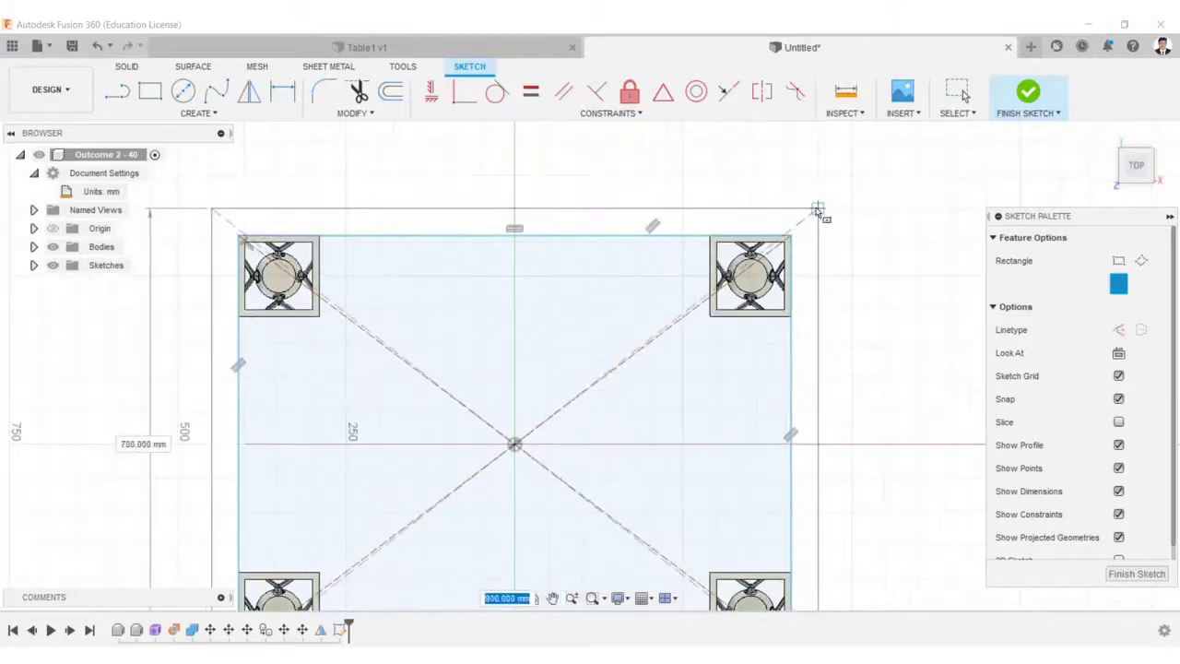
{"action": "scroll", "coordinate": [817, 210], "scroll_direction": "up", "scroll_amount": 3}
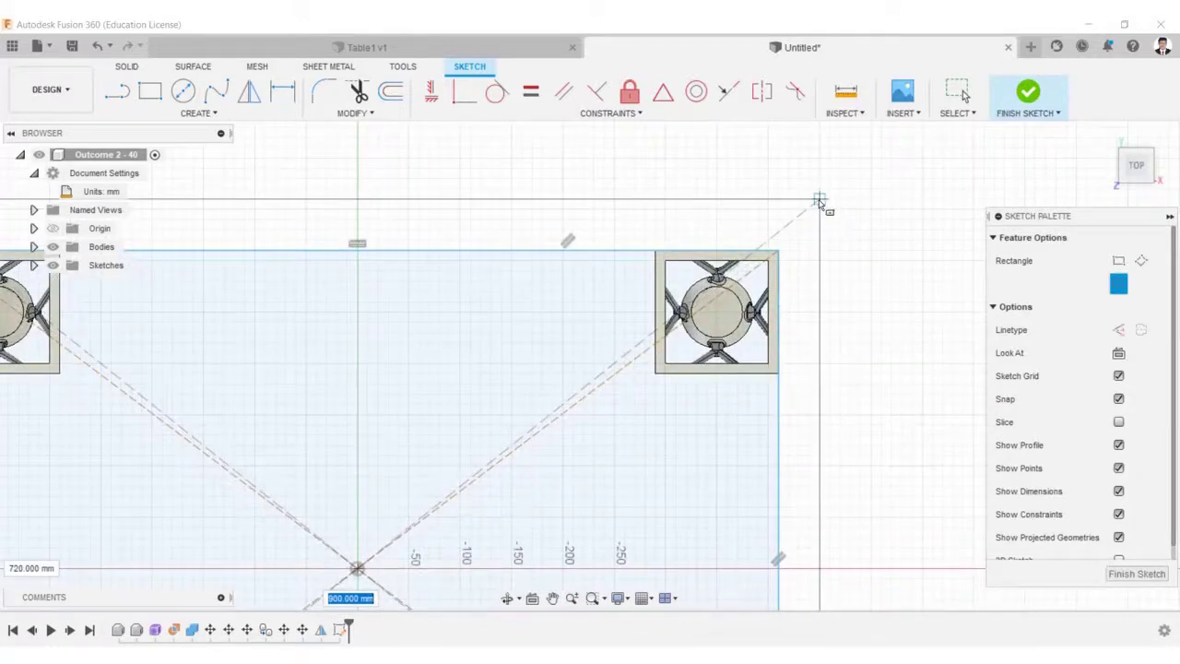
{"action": "scroll", "coordinate": [820, 211], "scroll_direction": "down", "scroll_amount": 5}
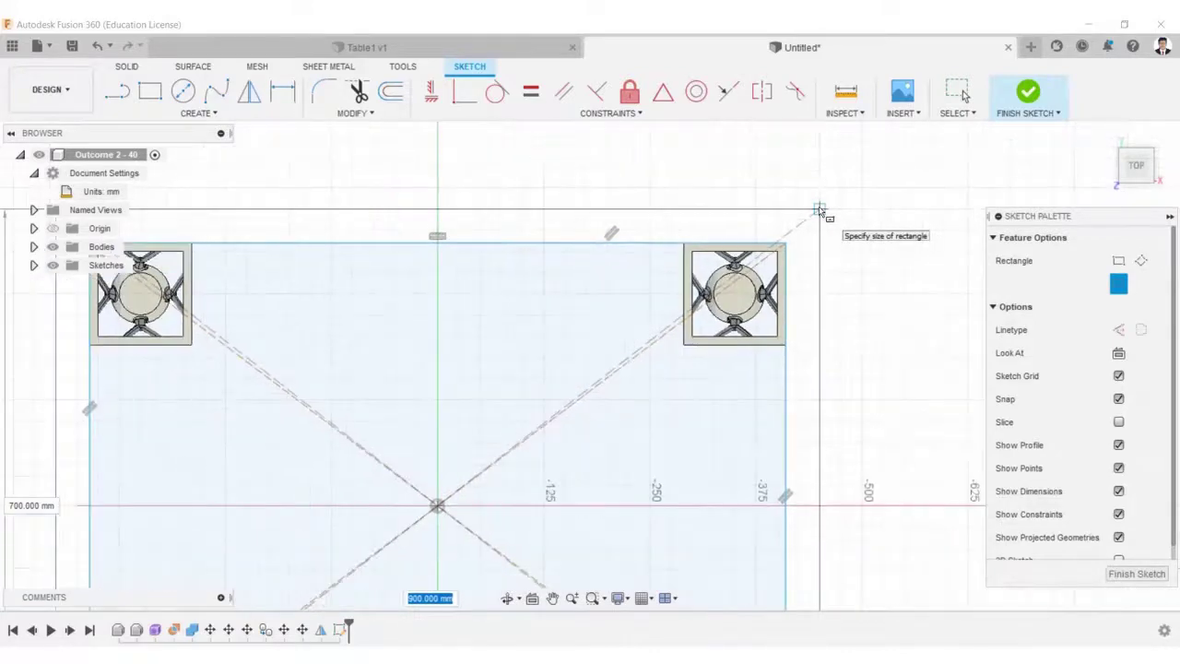
{"action": "scroll", "coordinate": [820, 211], "scroll_direction": "down", "scroll_amount": 1}
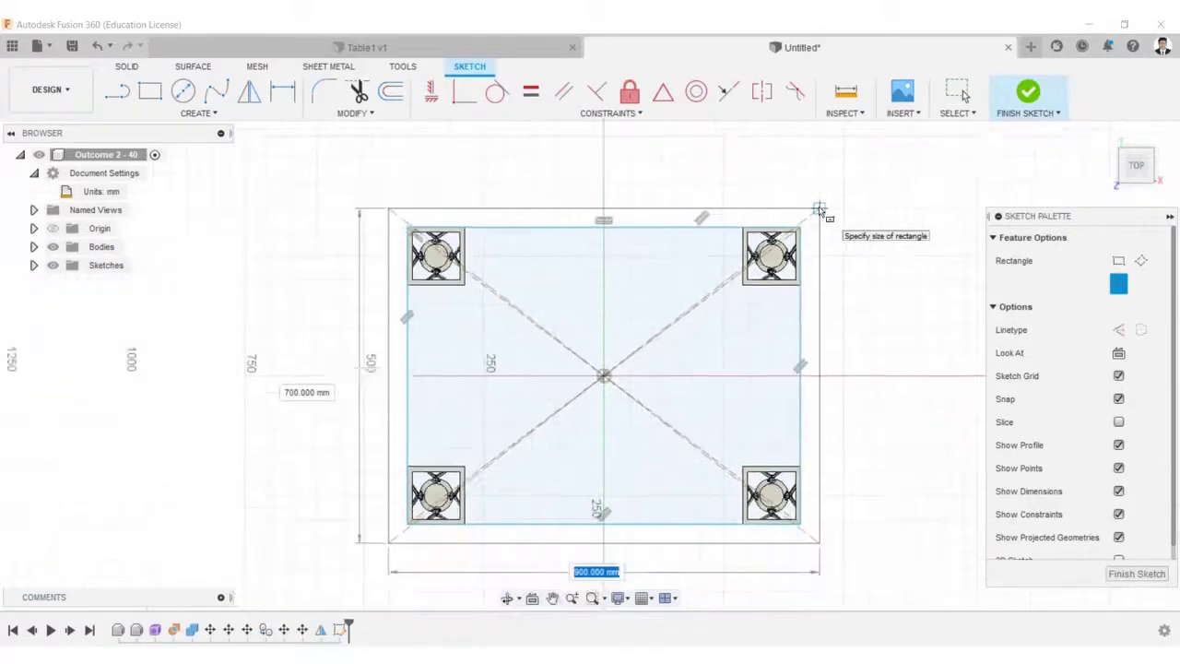
{"action": "left_click", "coordinate": [820, 210]}
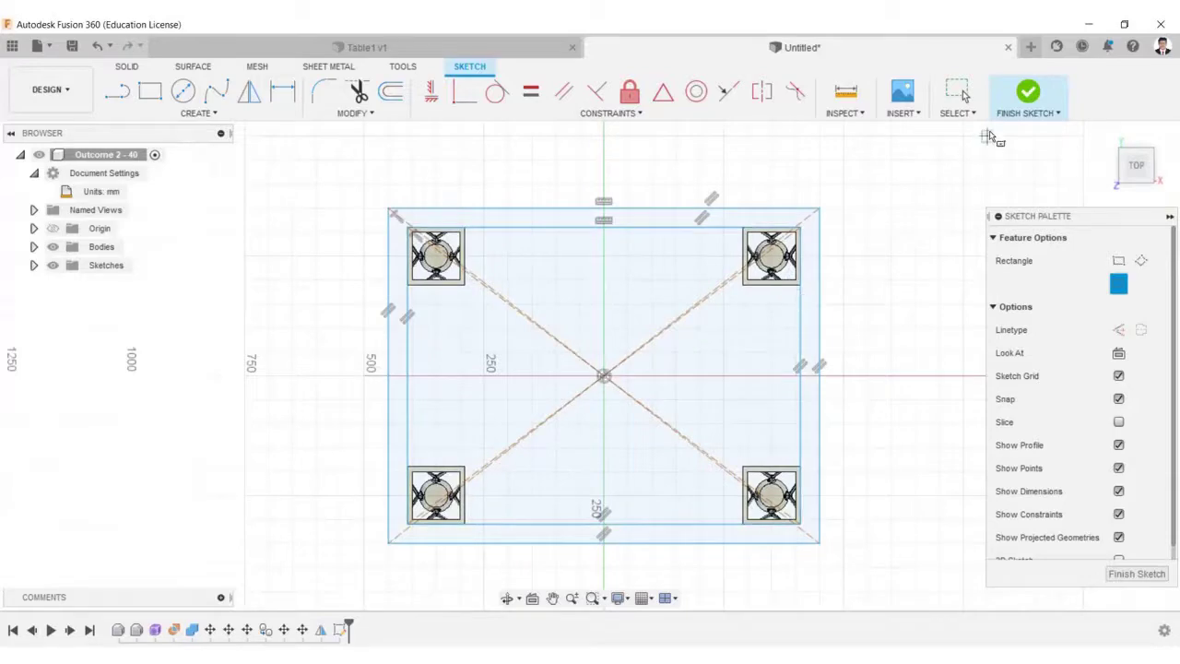
{"action": "left_click", "coordinate": [1028, 92]}
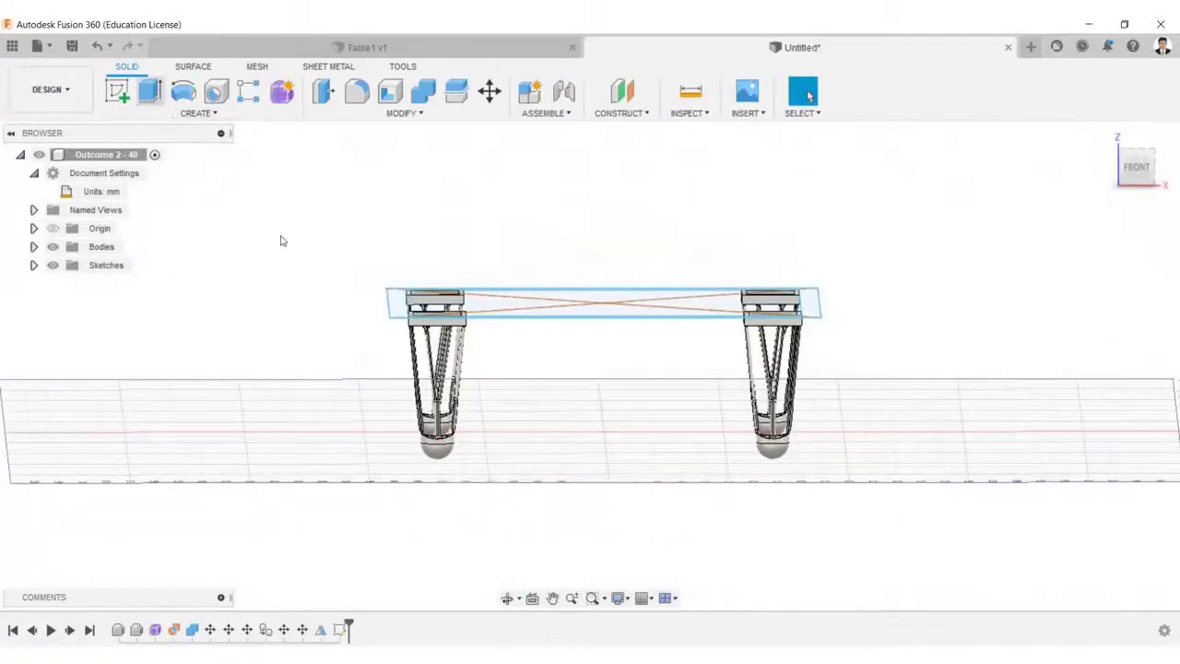
Extrude the border profile between the two rectangles -20 mm, toward the leg feet, as a new body
{"action": "key", "text": "e"}
{"action": "left_click", "coordinate": [1136, 170]}
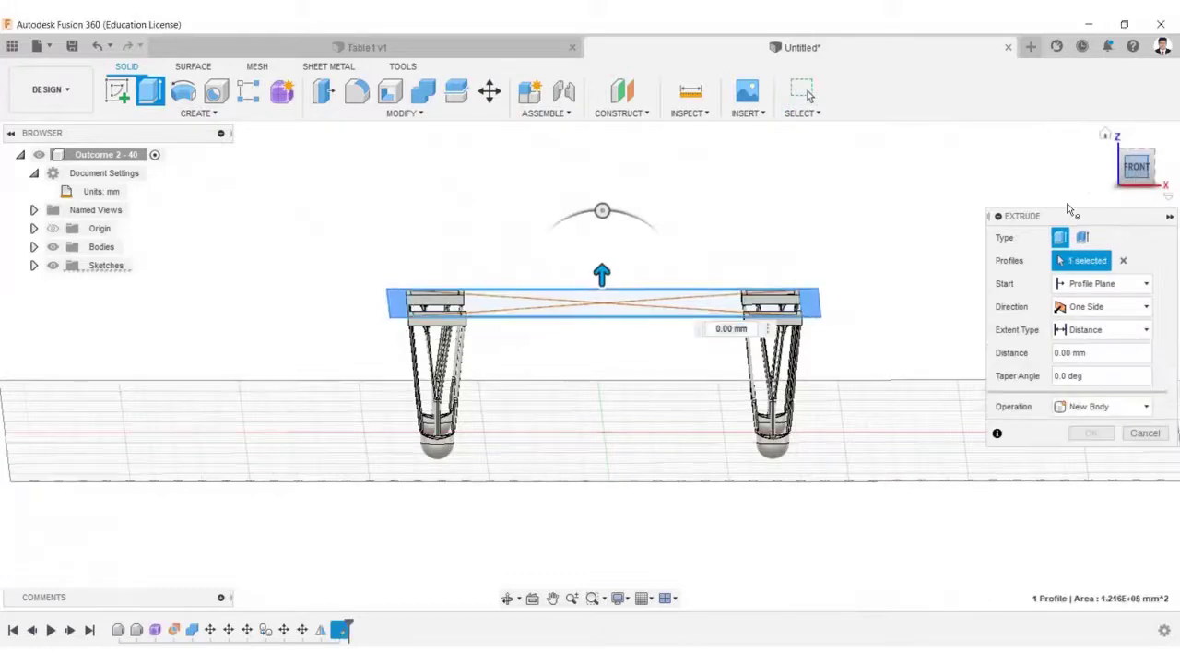
{"action": "scroll", "coordinate": [458, 319], "scroll_direction": "up", "scroll_amount": 5}
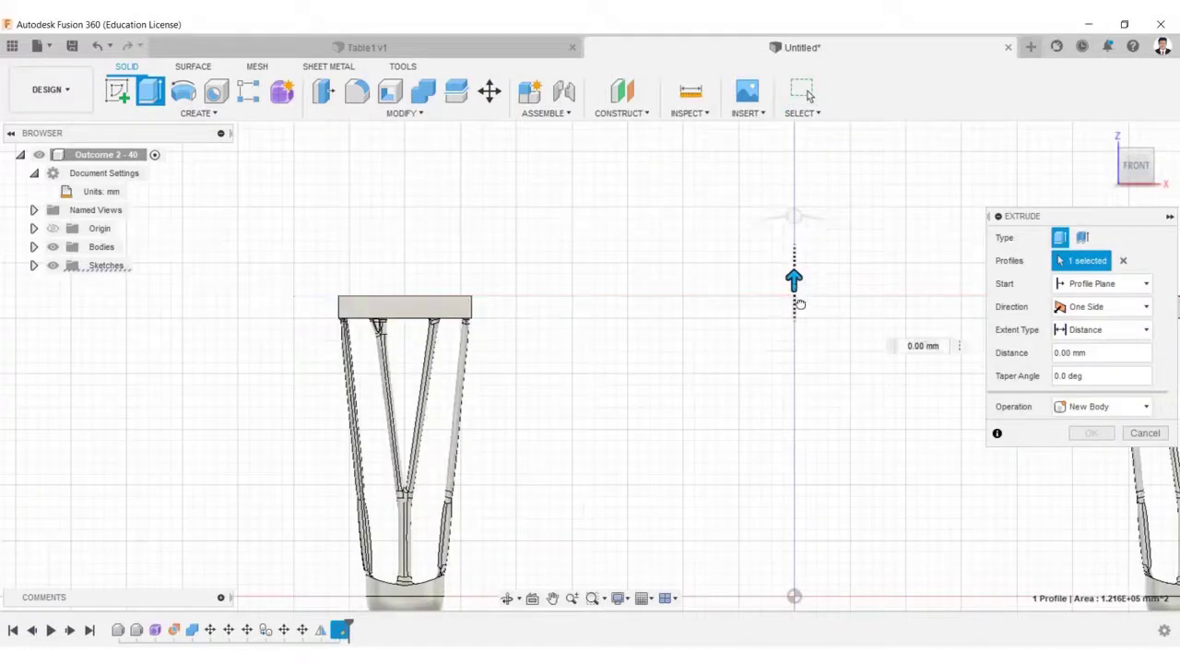
{"action": "type", "text": "-10"}
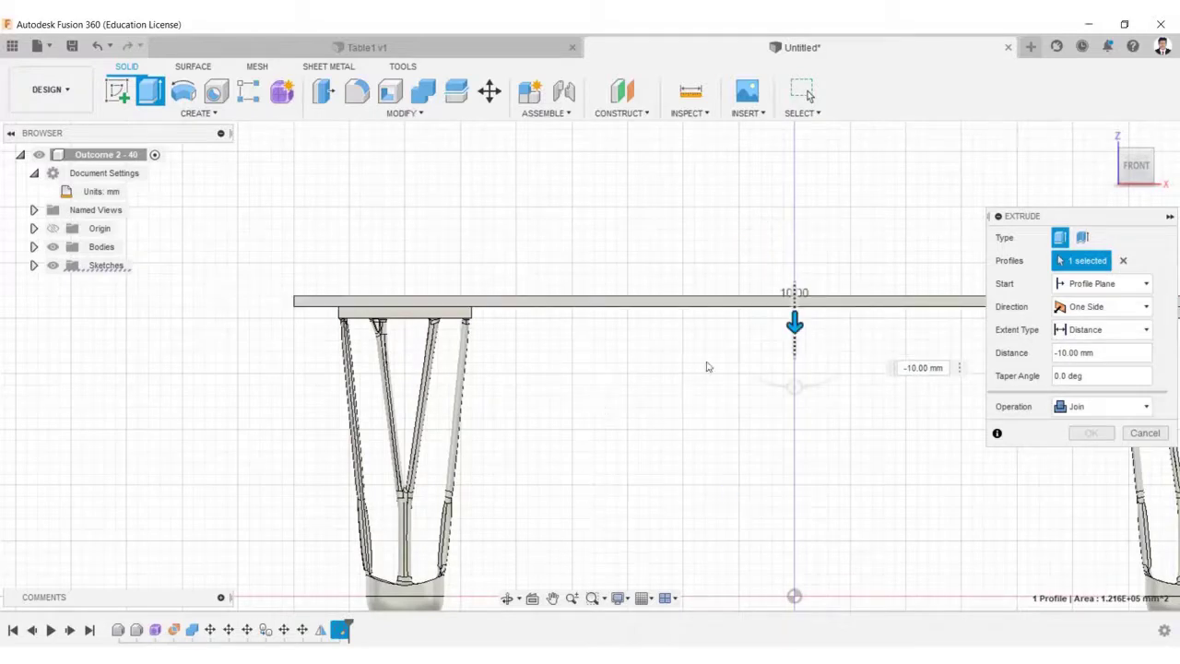
{"action": "type", "text": "-30"}
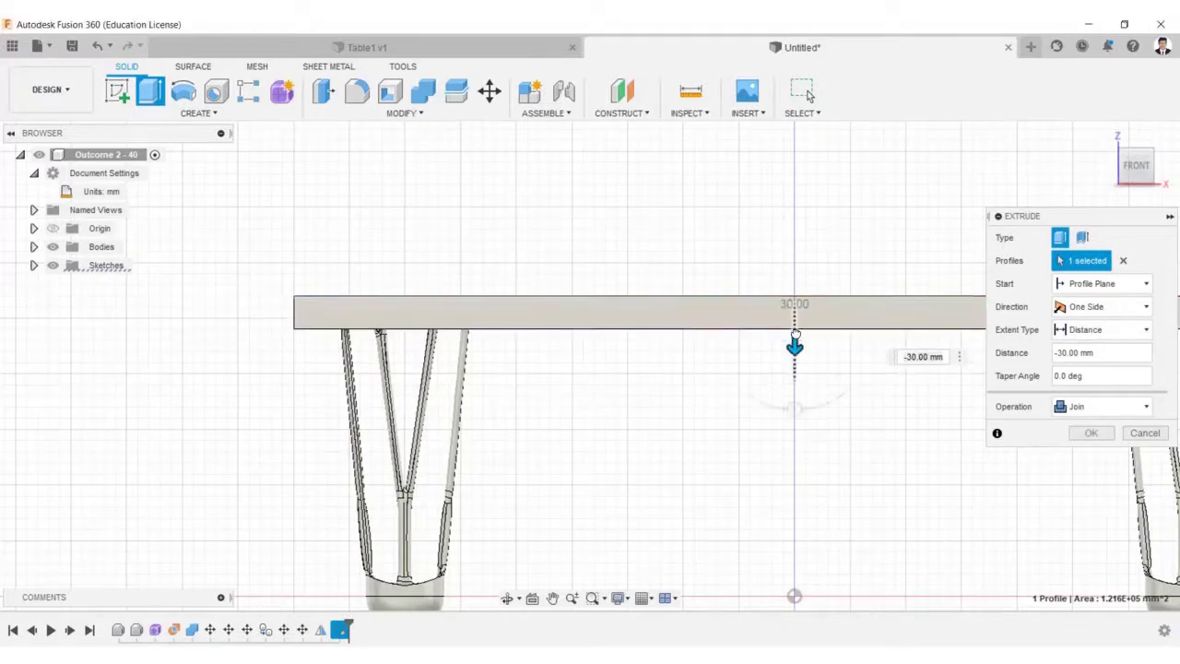
{"action": "mouse_move", "coordinate": [794, 343]}
{"action": "left_mouse_down"}
{"action": "mouse_move", "coordinate": [793, 322]}
{"action": "mouse_move", "coordinate": [784, 332]}
{"action": "left_mouse_up"}
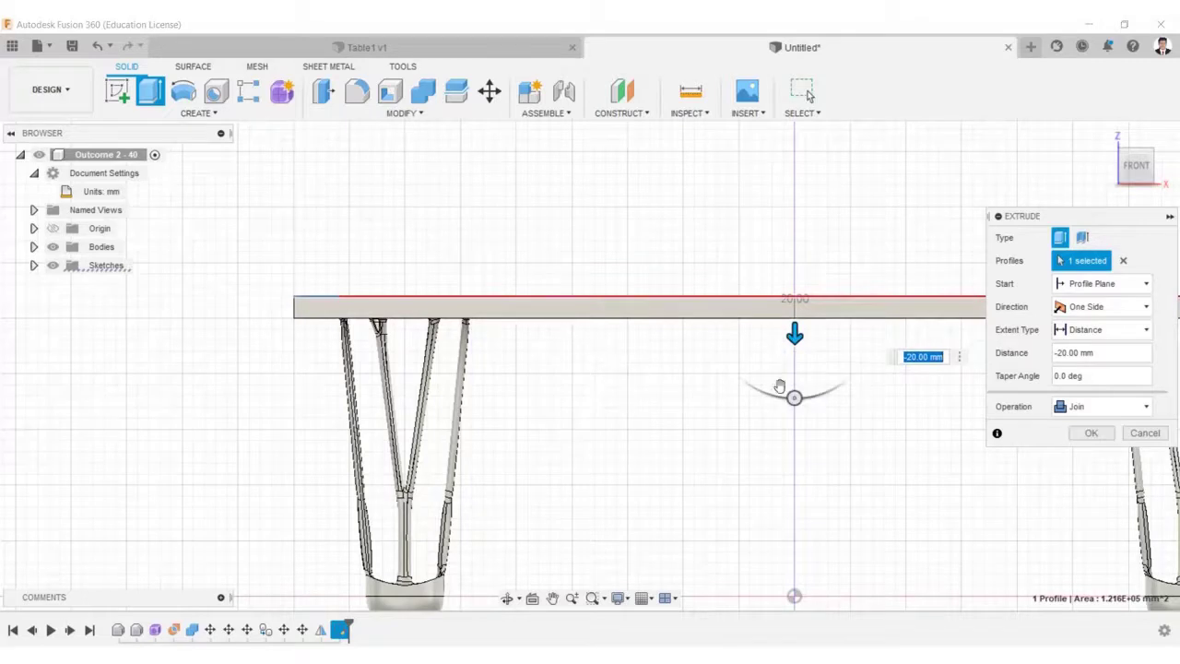
{"action": "left_click", "coordinate": [1102, 406]}
{"action": "left_click", "coordinate": [1088, 462]}
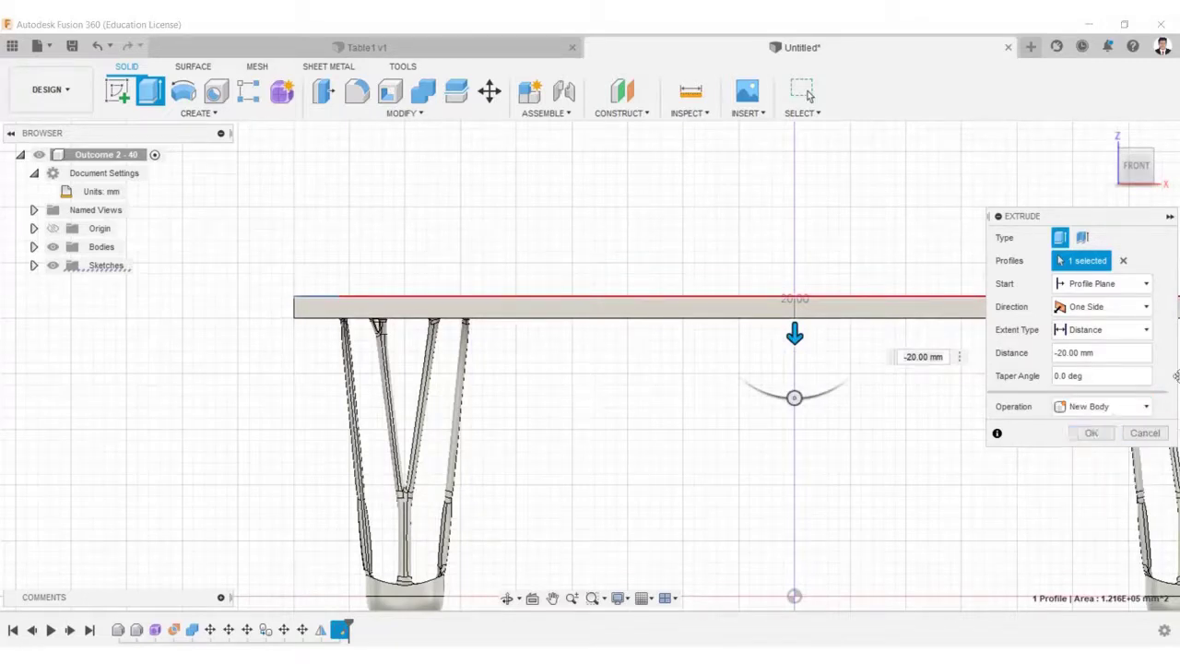
{"action": "left_click", "coordinate": [1092, 433]}
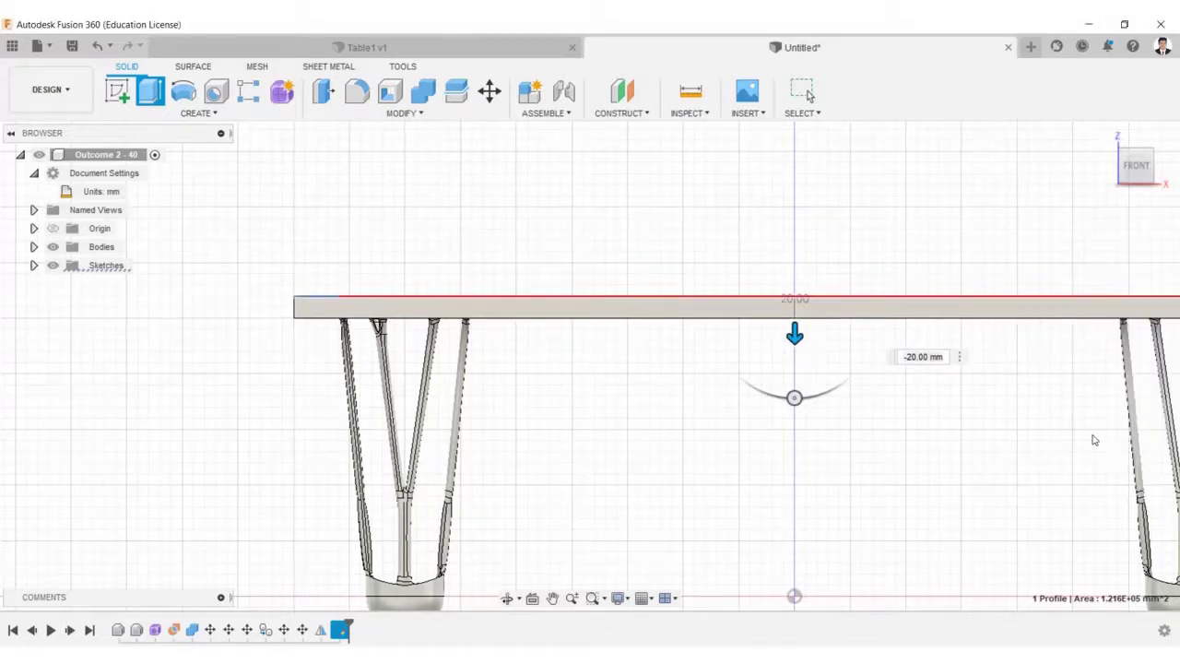
Start an extrusion of the tabletop sketch with all four of its profiles selected, covering the border, the inner area and the leg corner
{"action": "left_click", "coordinate": [33, 265]}
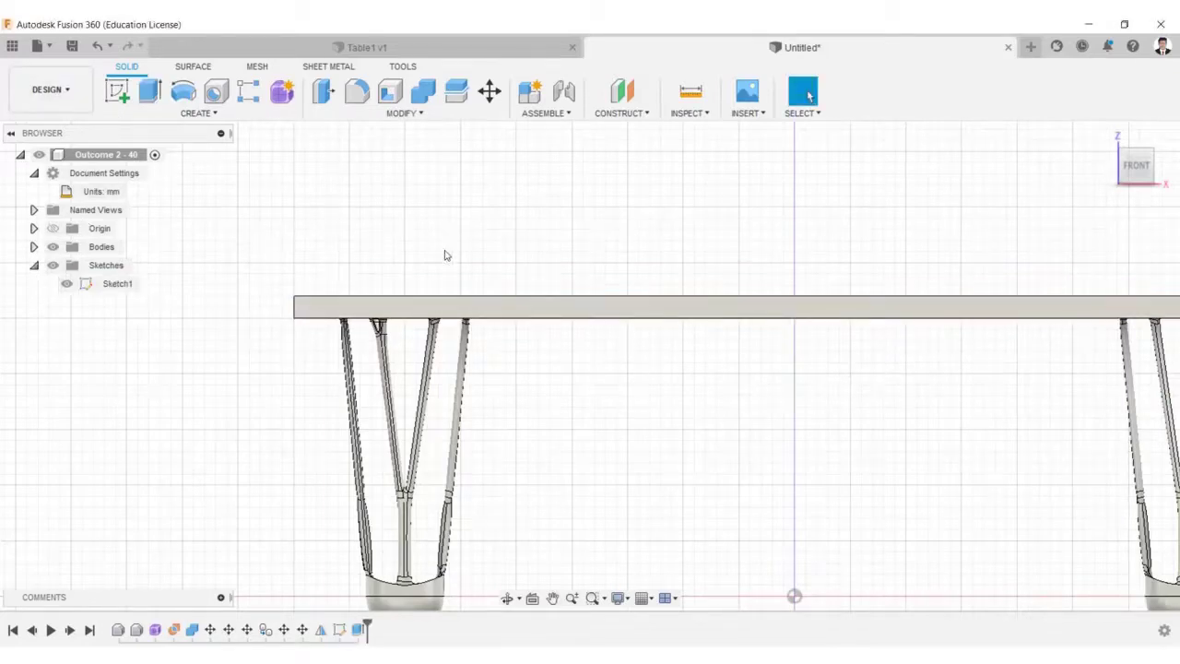
{"action": "middle_click_drag", "start_coordinate": [445, 255], "coordinate": [436, 259], "text": "shift"}
{"action": "left_click", "coordinate": [118, 284]}
{"action": "left_click", "coordinate": [196, 113]}
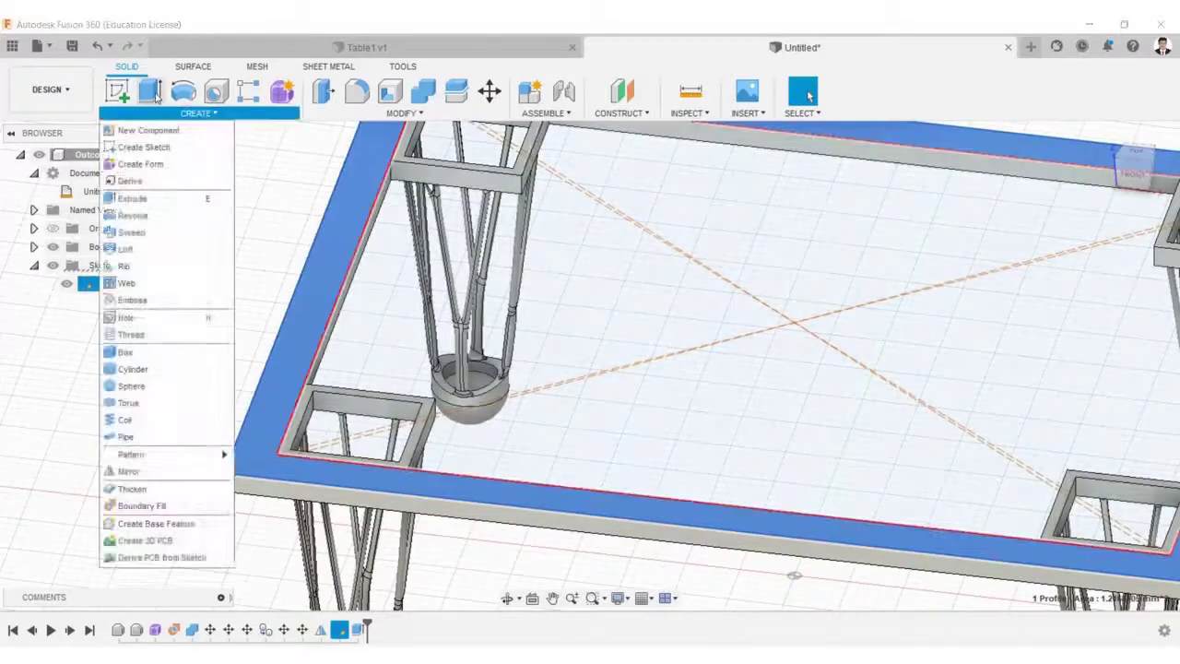
{"action": "left_click", "coordinate": [159, 212]}
{"action": "left_click", "coordinate": [433, 194]}
{"action": "left_click", "coordinate": [465, 148]}
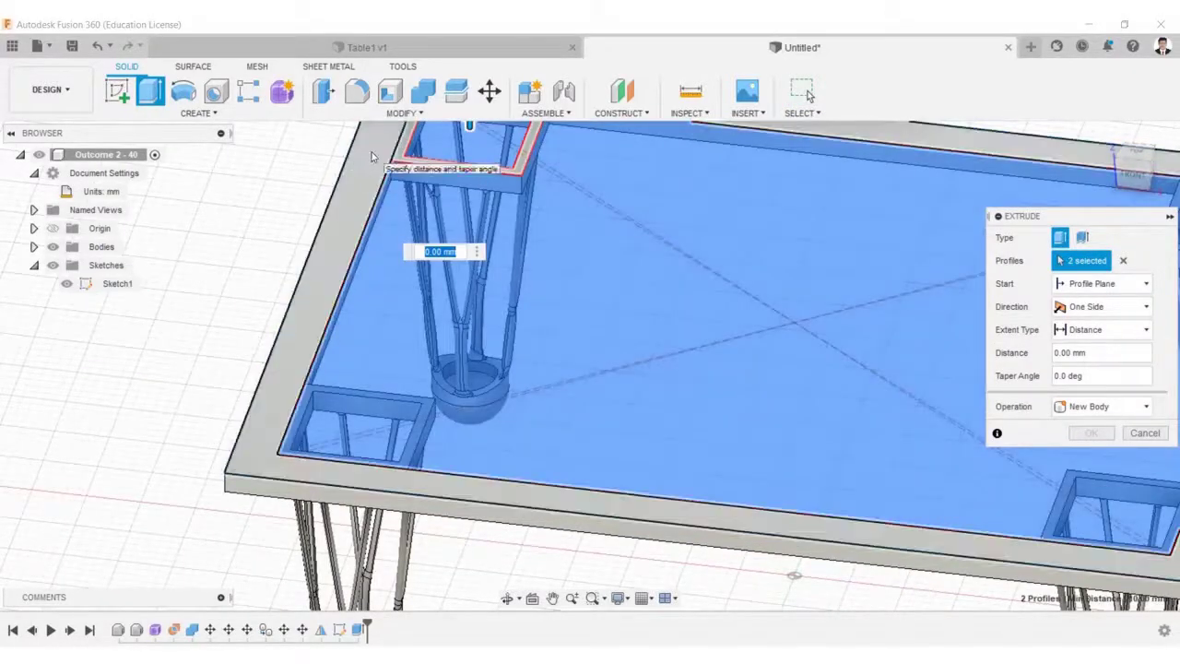
{"action": "left_click", "coordinate": [409, 492]}
{"action": "left_click", "coordinate": [410, 496]}
{"action": "middle_click_drag", "start_coordinate": [772, 264], "coordinate": [635, 345]}
{"action": "scroll", "coordinate": [272, 221], "scroll_direction": "up", "scroll_amount": 5}
{"action": "left_click", "coordinate": [254, 241]}
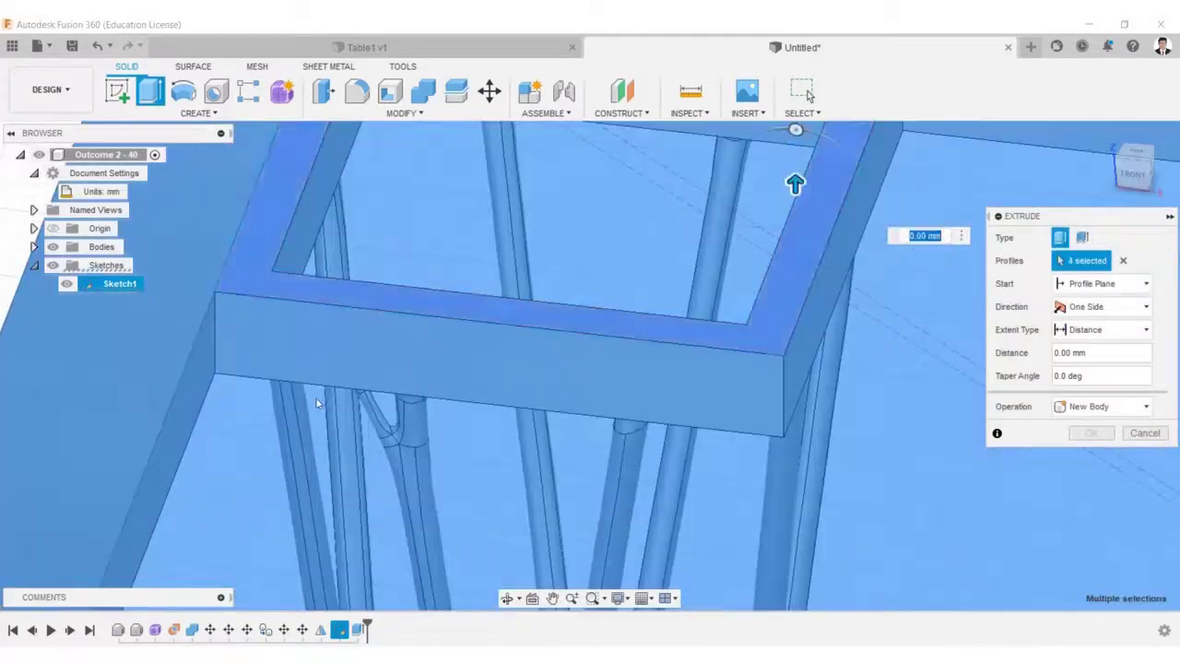
{"action": "scroll", "coordinate": [315, 402], "scroll_direction": "down", "scroll_amount": 3}
{"action": "scroll", "coordinate": [315, 402], "scroll_direction": "down", "scroll_amount": 5}
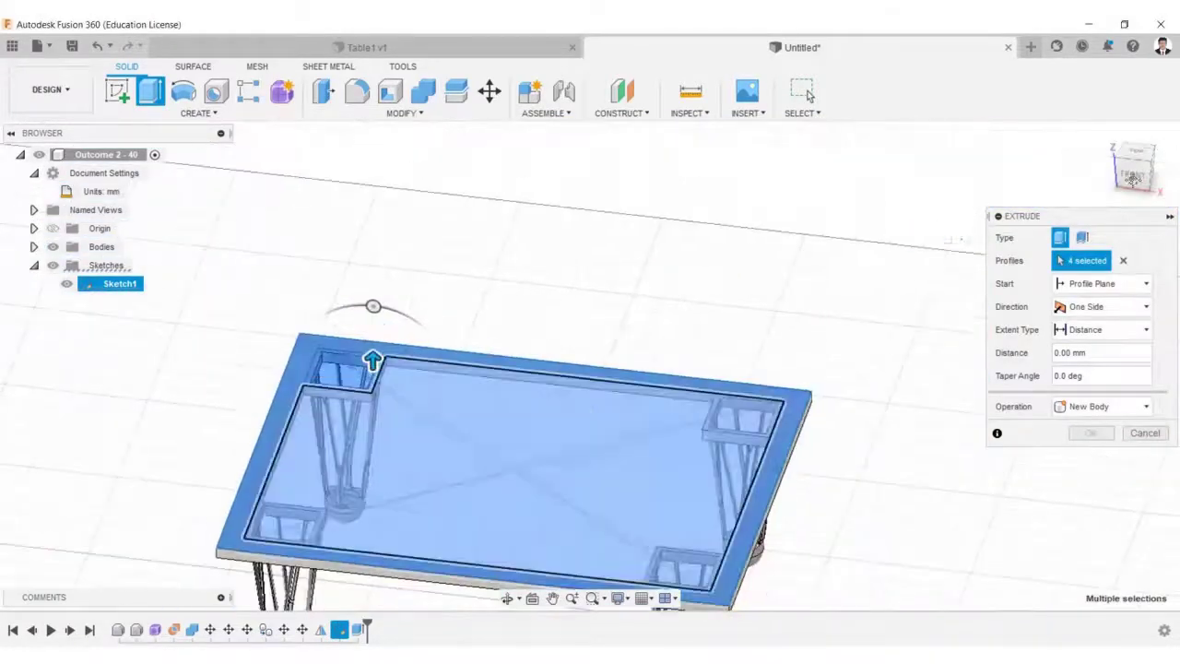
Extrude the selected profiles 10 mm upward from the sketch plane as a new body
{"action": "left_click", "coordinate": [1132, 180]}
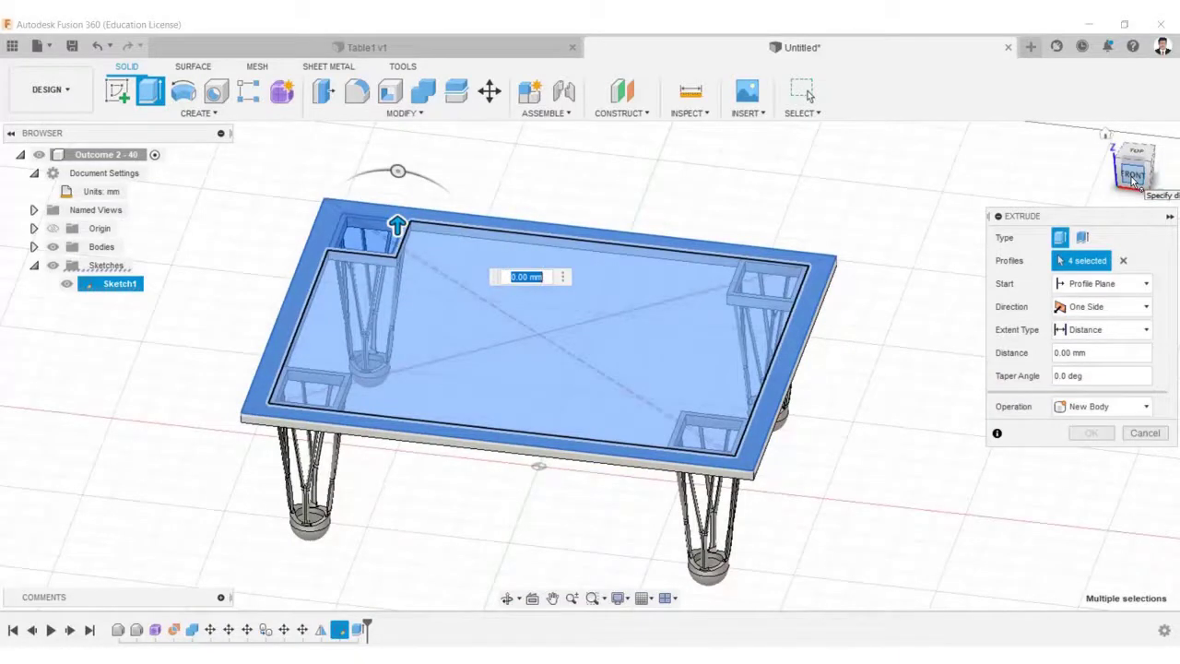
{"action": "left_click", "coordinate": [1133, 175]}
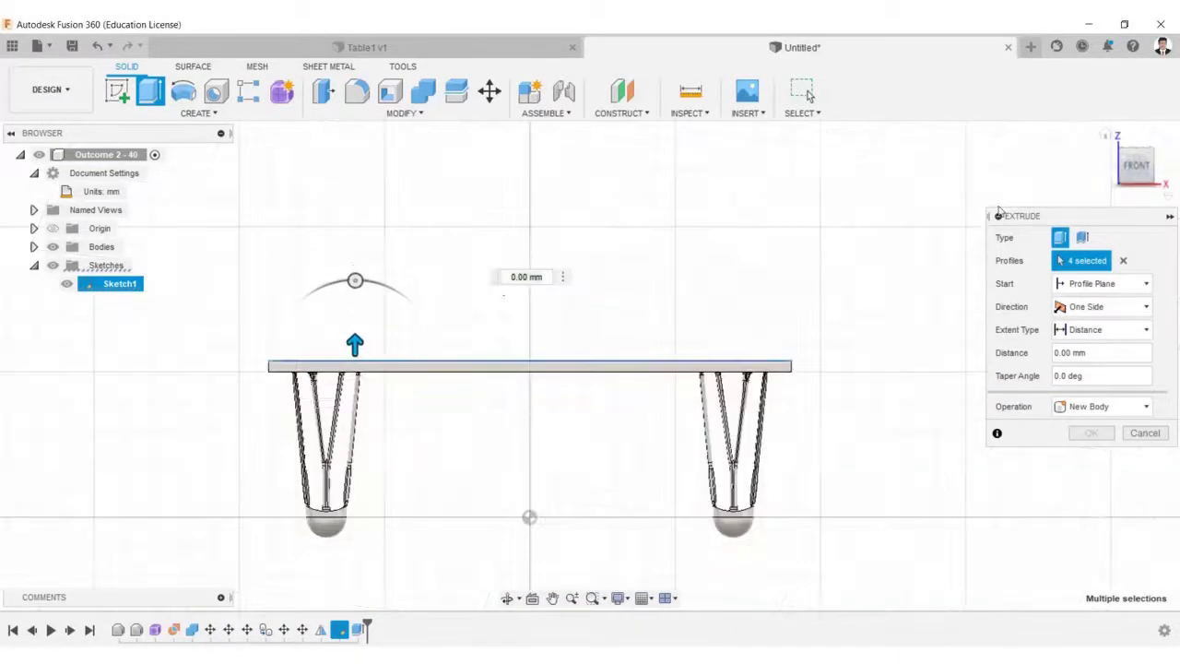
{"action": "scroll", "coordinate": [355, 359], "scroll_direction": "up", "scroll_amount": 4}
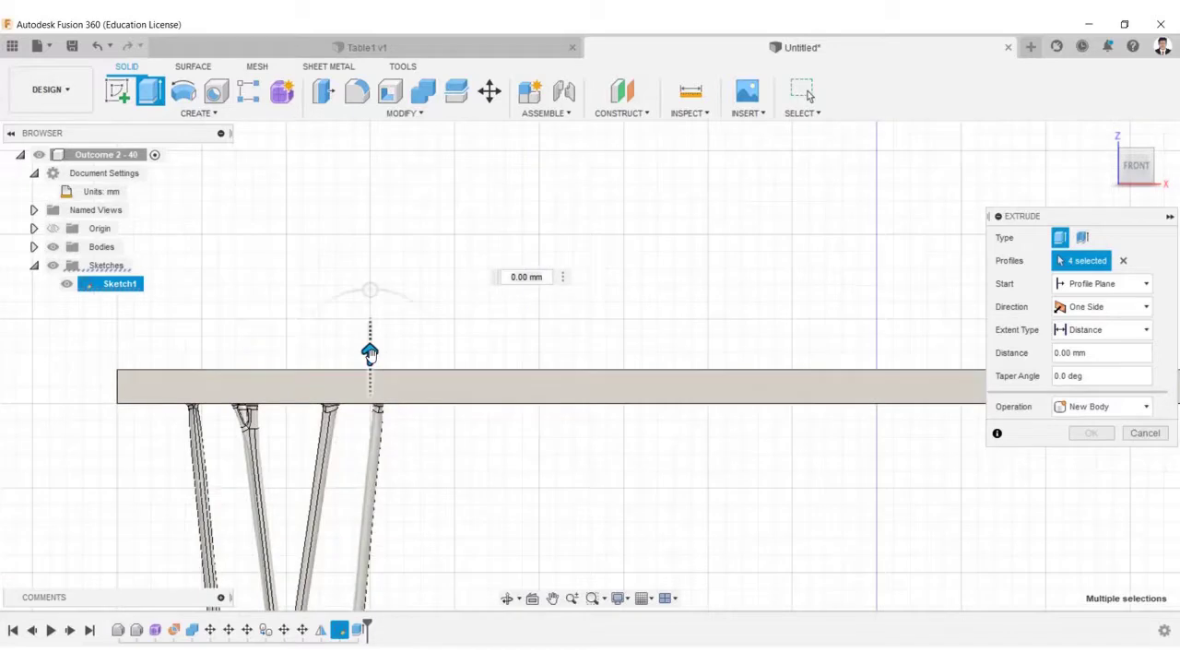
{"action": "left_click_drag", "start_coordinate": [365, 333], "coordinate": [365, 316]}
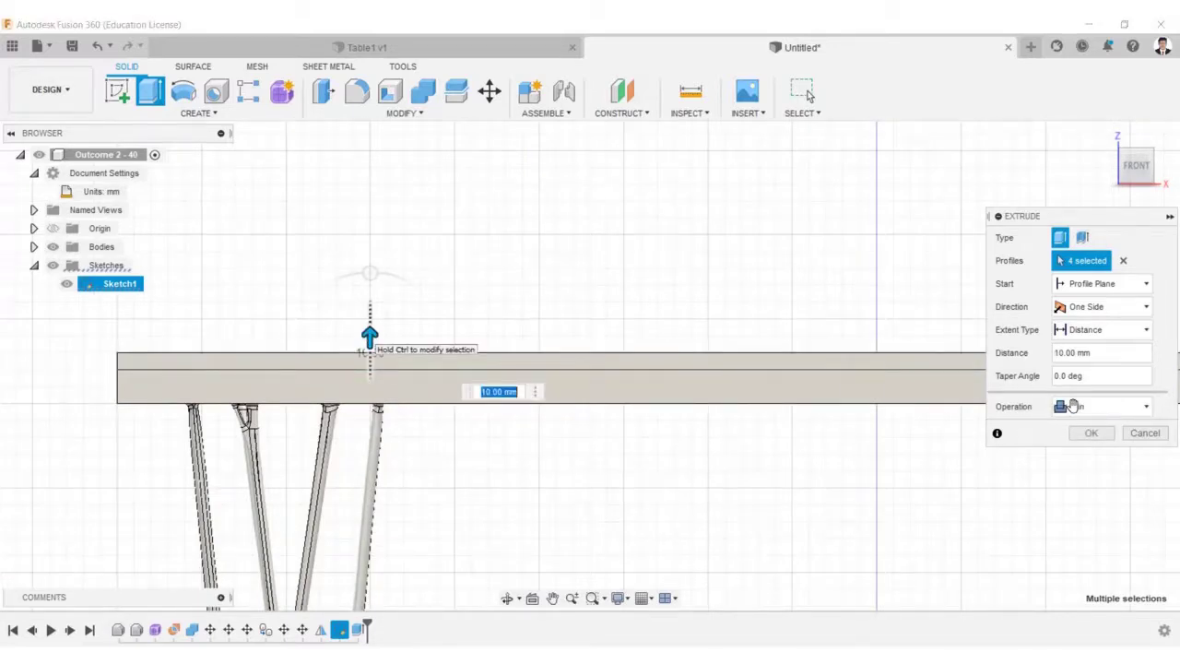
{"action": "left_click", "coordinate": [1139, 407]}
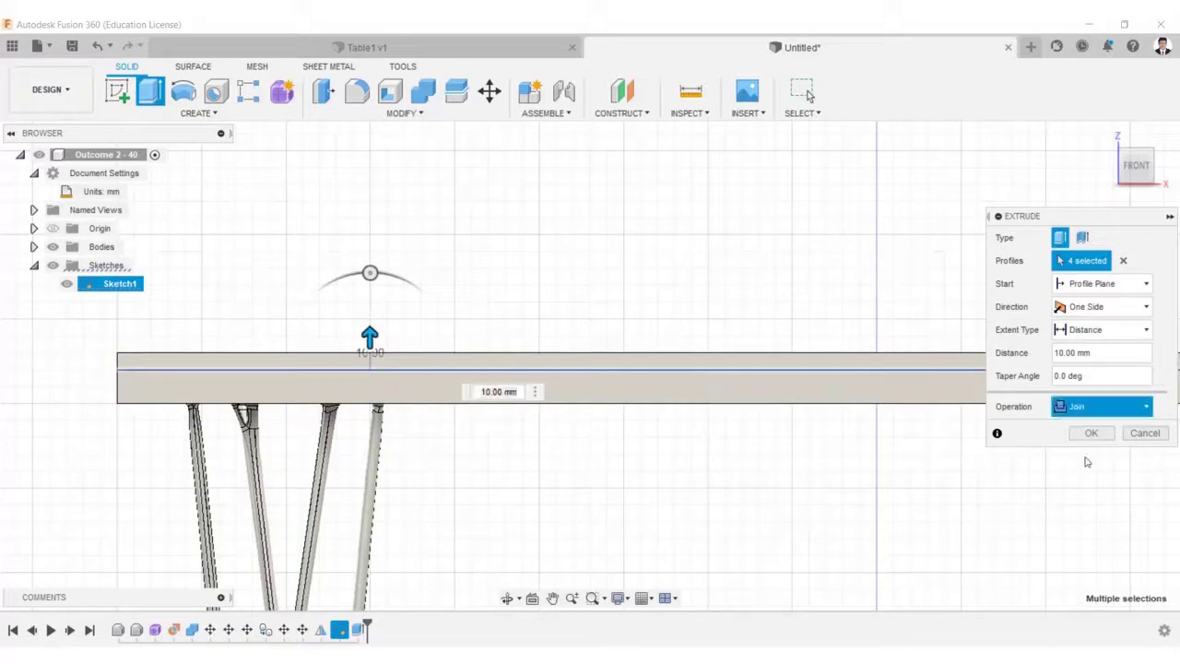
{"action": "left_click", "coordinate": [1090, 479]}
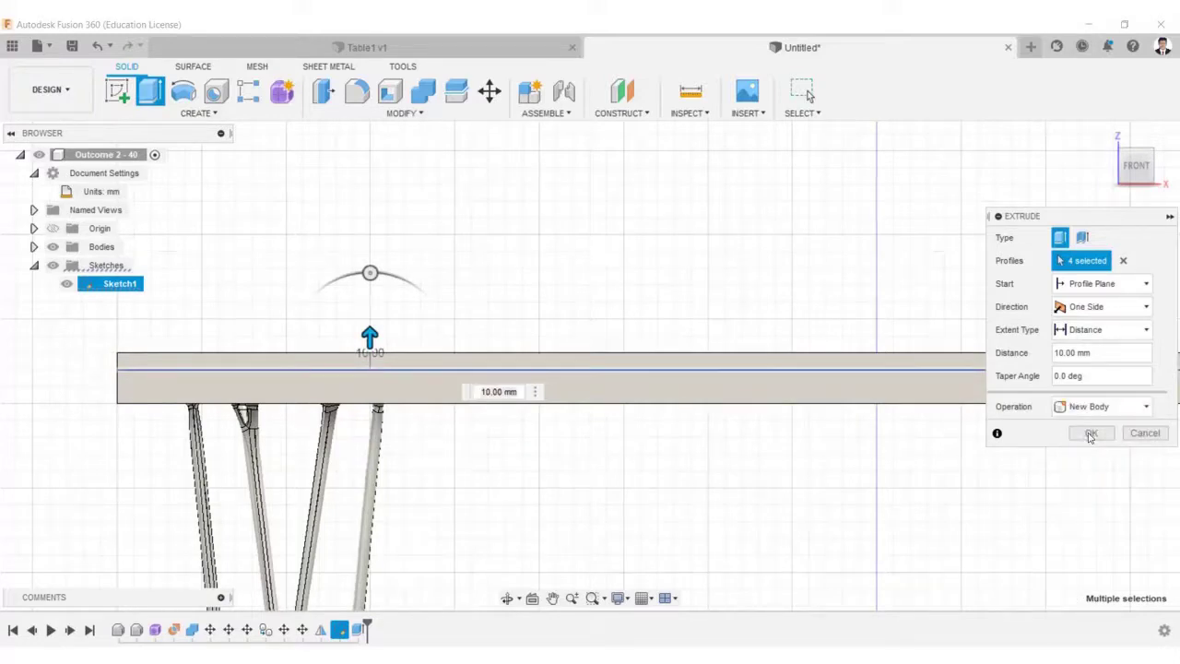
{"action": "left_click", "coordinate": [1090, 434]}
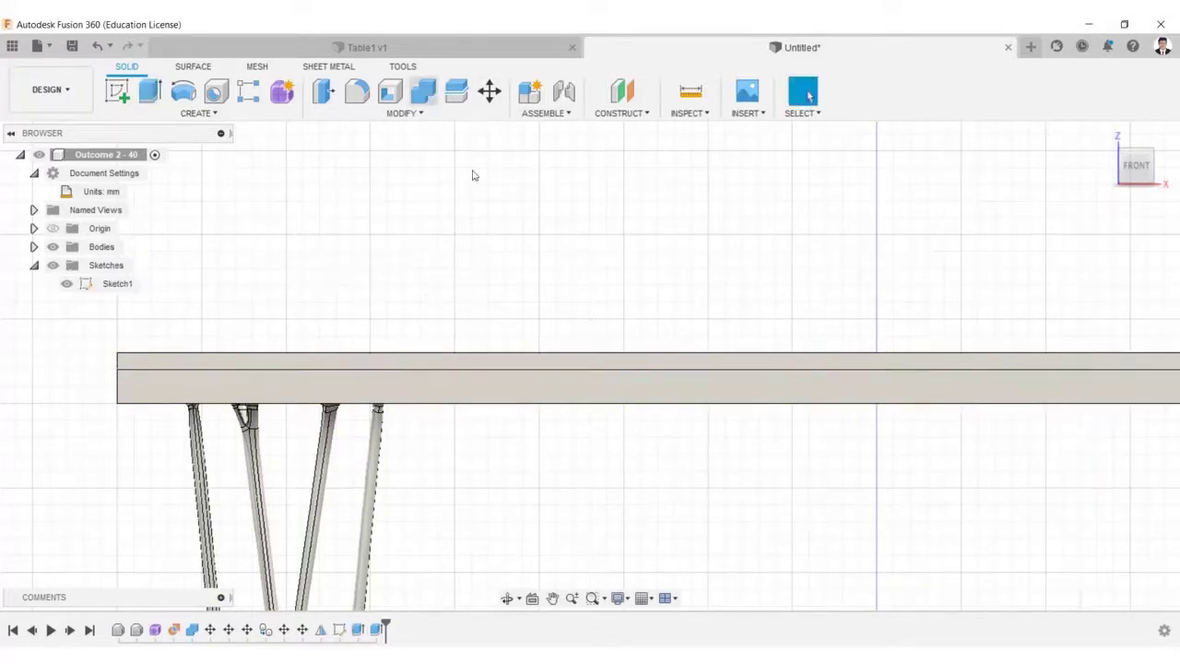
Combine the border frame with the plate above it into one tabletop body using Join
{"action": "key", "text": "c"}
{"action": "left_click", "coordinate": [537, 374]}
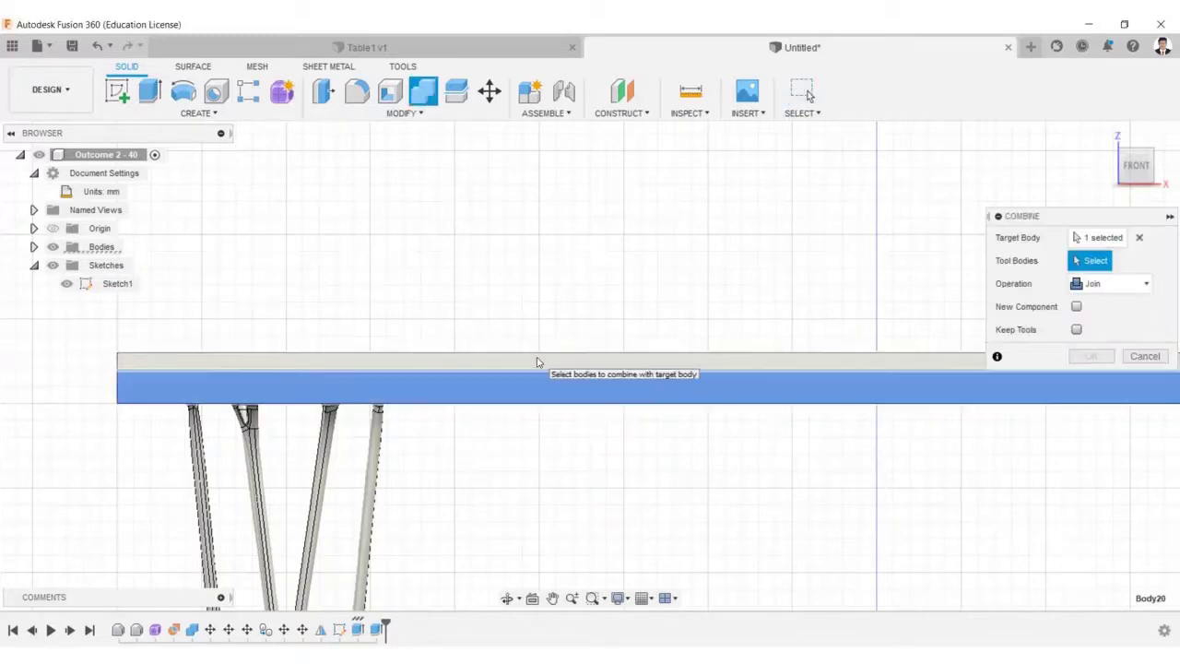
{"action": "left_click", "coordinate": [970, 364]}
{"action": "left_click", "coordinate": [1091, 355]}
Start a constant-radius fillet on the four vertical corner edges of the tabletop
{"action": "scroll", "coordinate": [635, 558], "scroll_direction": "down", "scroll_amount": 3}
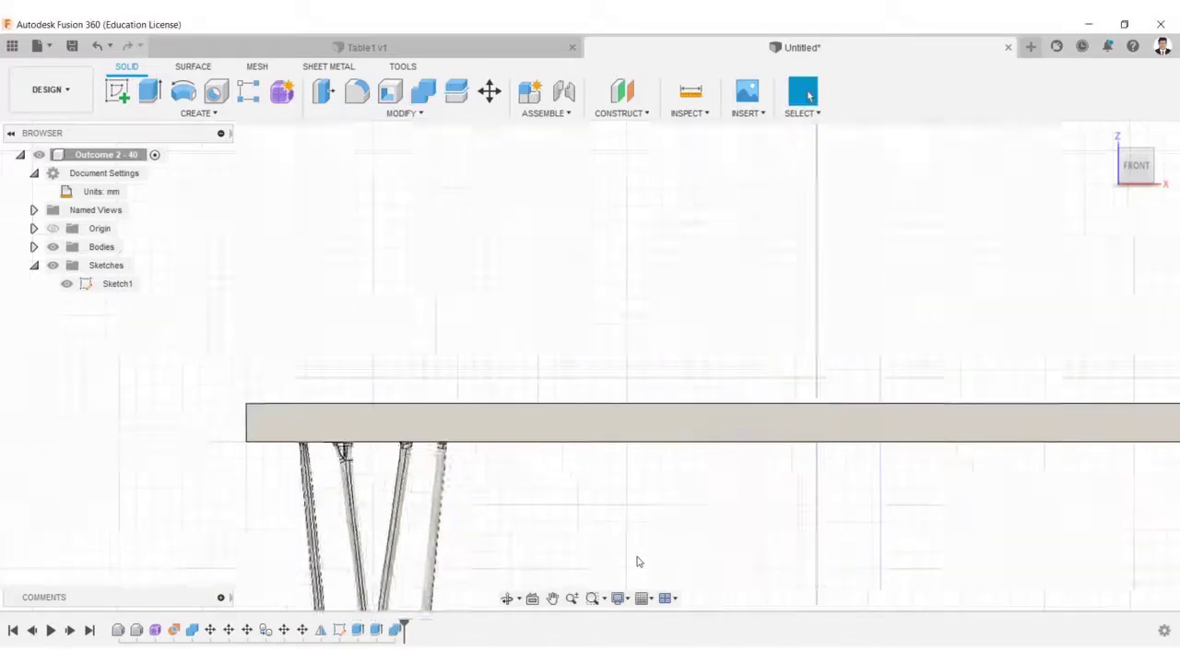
{"action": "middle_click_drag", "start_coordinate": [636, 559], "coordinate": [716, 381]}
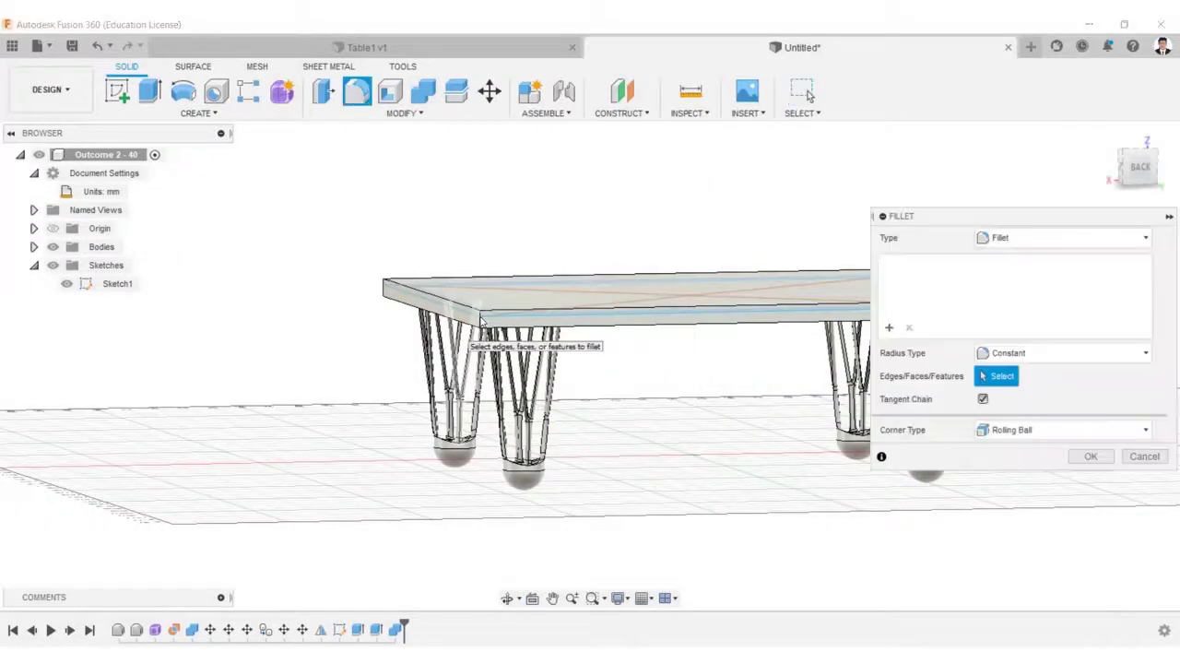
{"action": "key", "text": "f"}
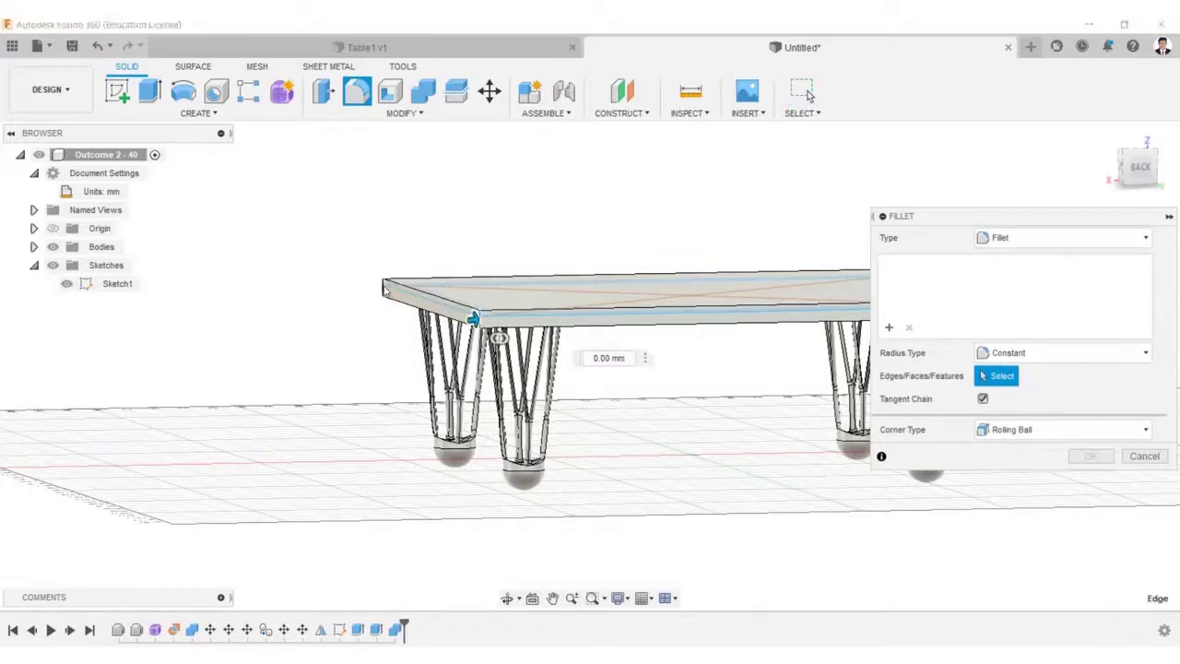
{"action": "left_click", "coordinate": [516, 322]}
{"action": "middle_click_drag", "start_coordinate": [727, 295], "coordinate": [668, 349], "text": "shift"}
{"action": "left_click", "coordinate": [667, 350]}
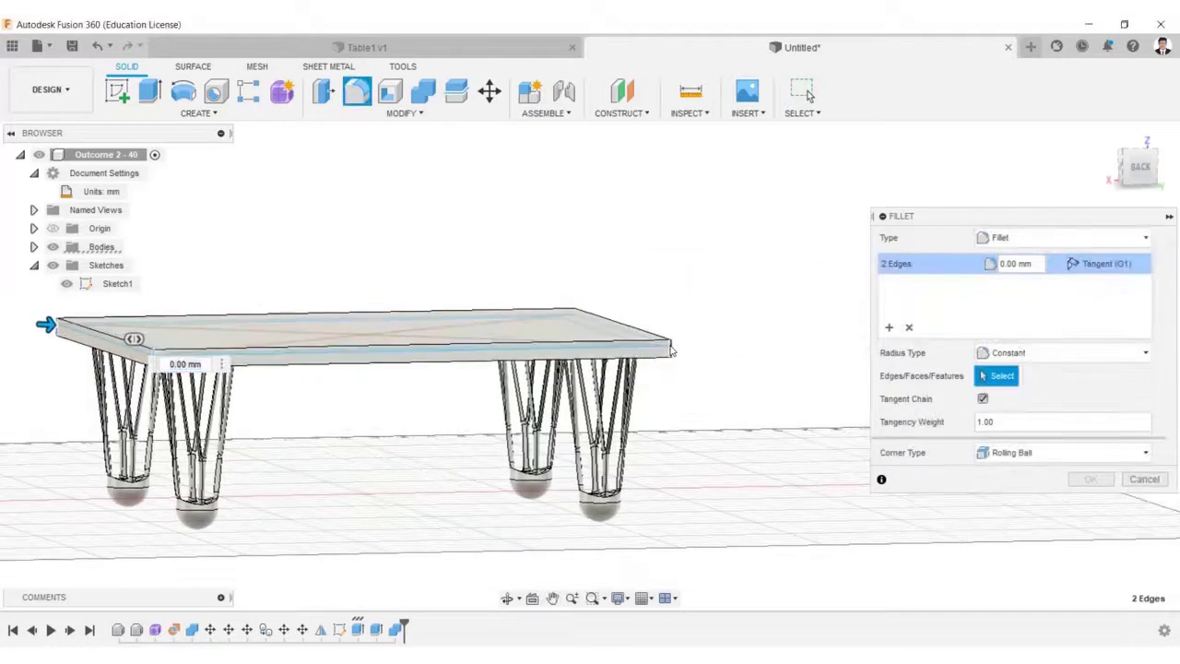
{"action": "left_click", "coordinate": [670, 347]}
{"action": "left_click", "coordinate": [608, 333]}
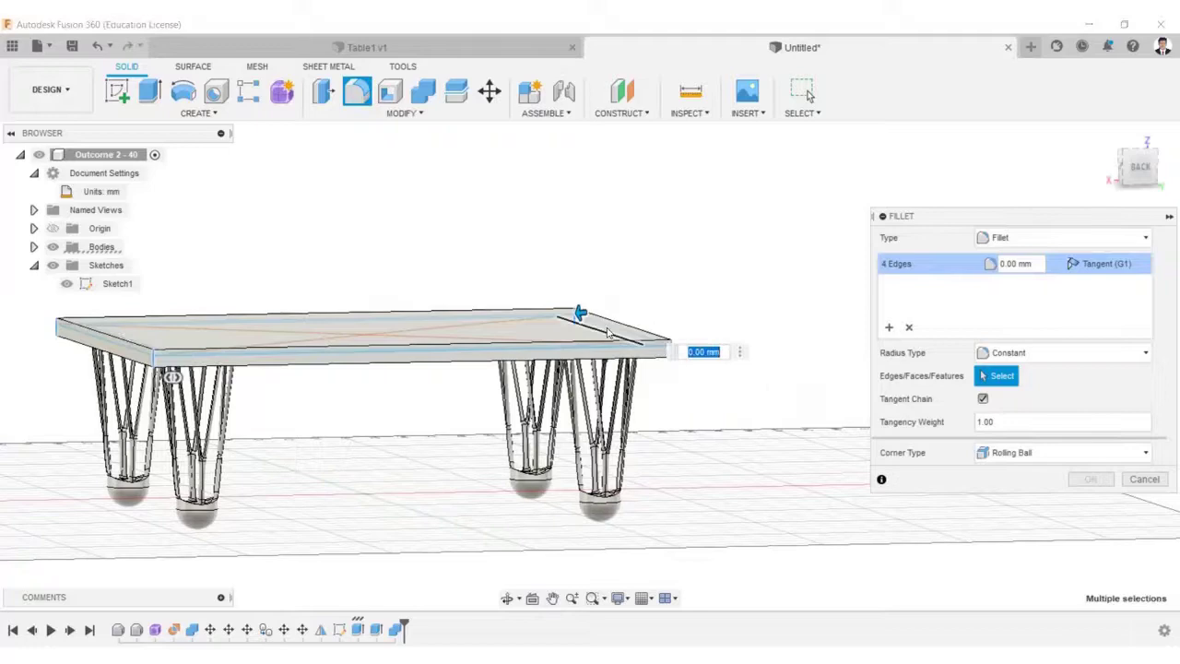
{"action": "left_click", "coordinate": [671, 354]}
{"action": "left_click", "coordinate": [671, 352]}
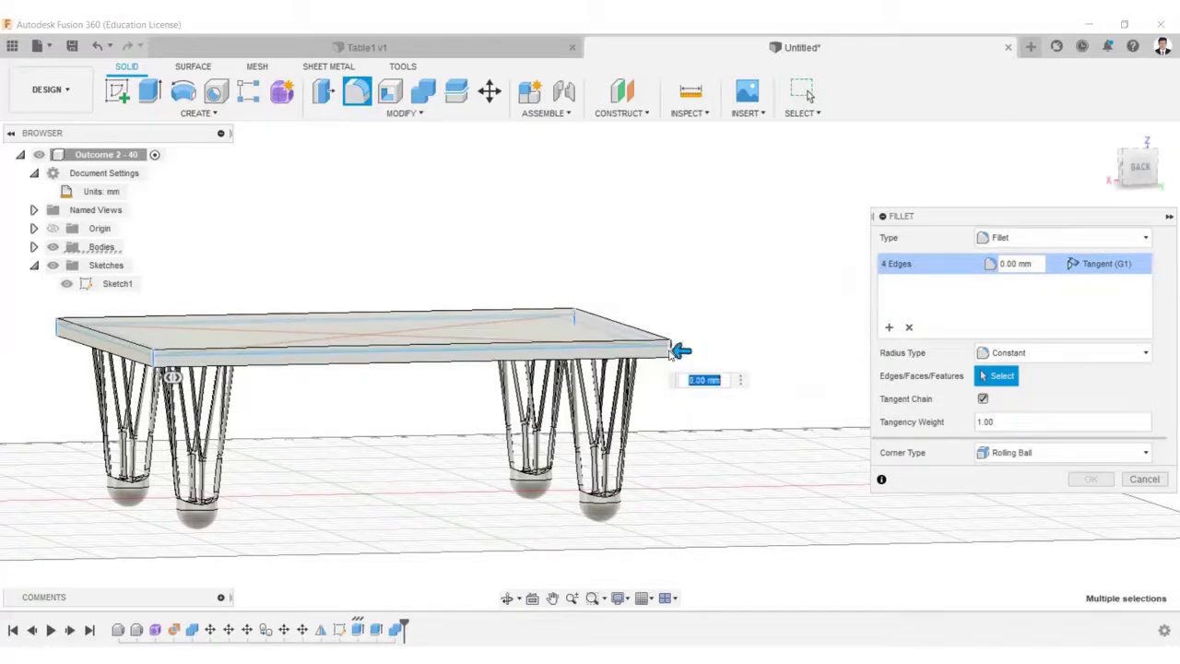
Set the tabletop's corner fillet radius to 130 mm and complete the fillet
{"action": "scroll", "coordinate": [678, 351], "scroll_direction": "up", "scroll_amount": 4}
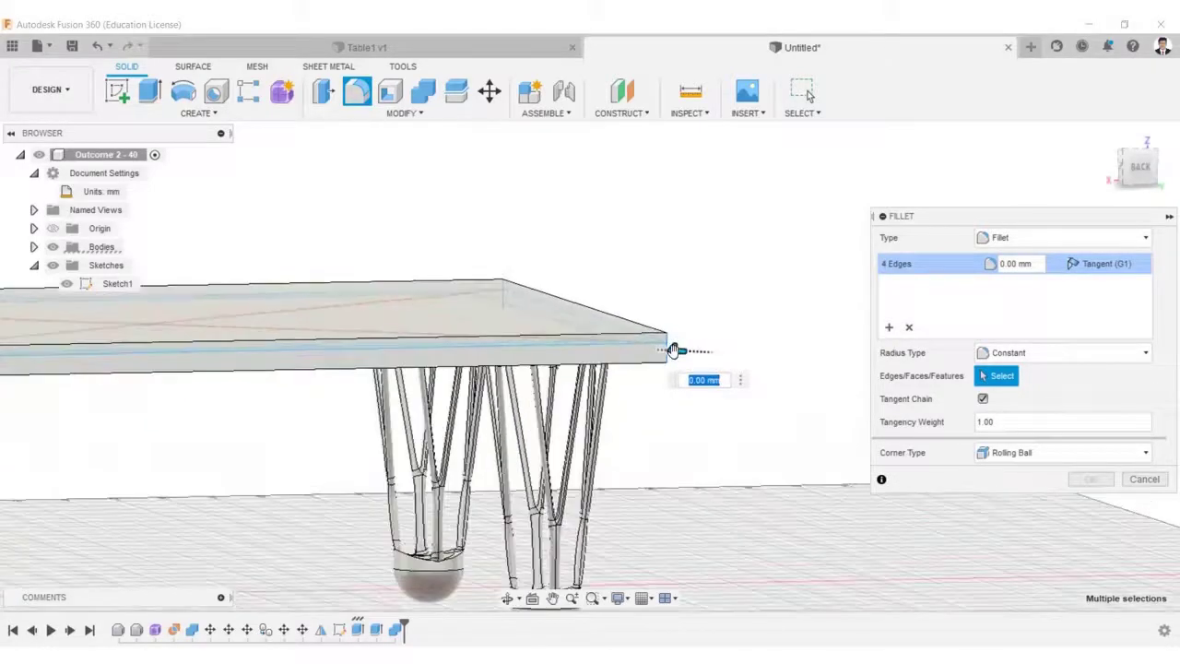
{"action": "left_click_drag", "start_coordinate": [674, 350], "coordinate": [590, 352]}
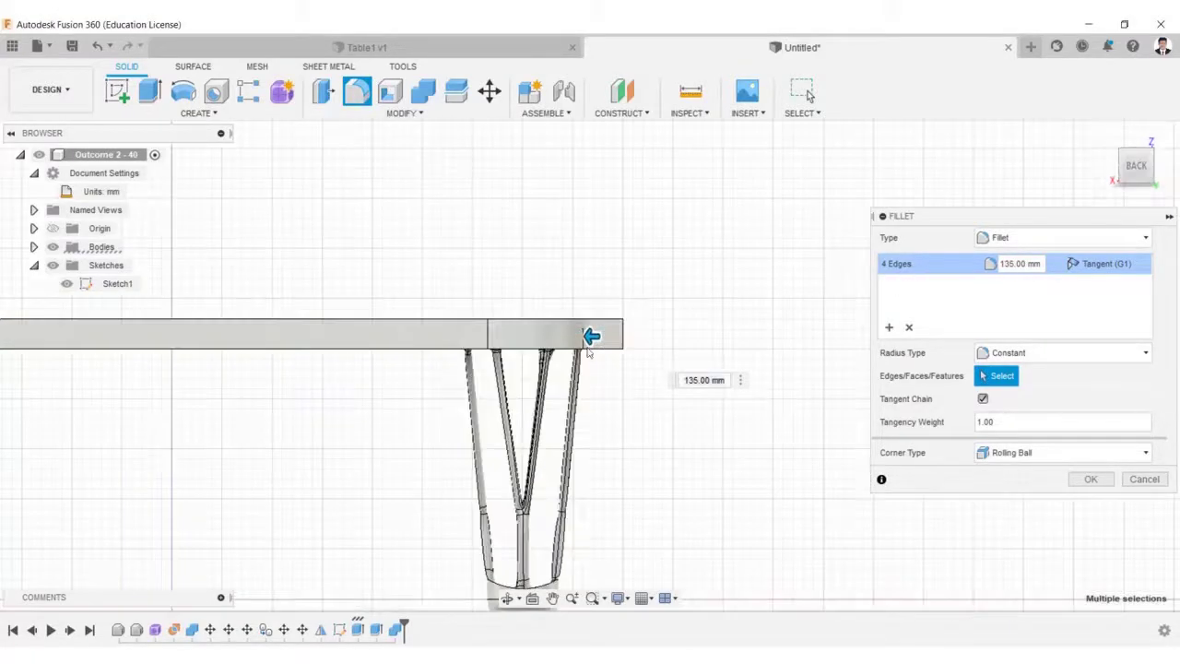
{"action": "left_click", "coordinate": [1141, 145]}
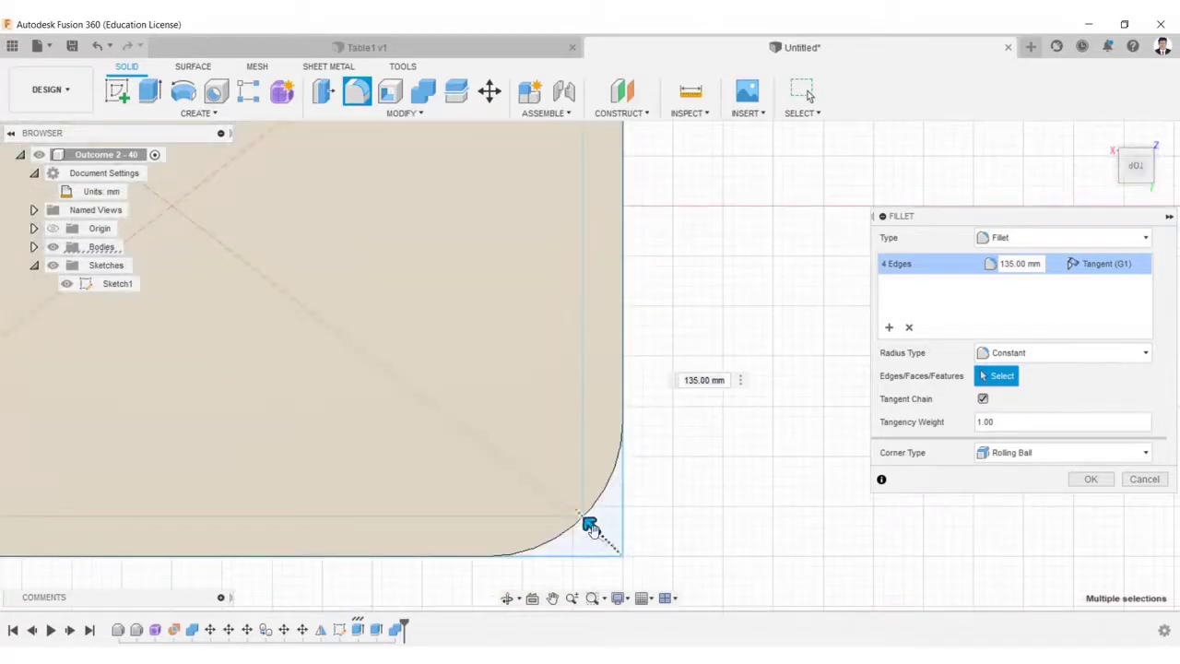
{"action": "mouse_move", "coordinate": [588, 525]}
{"action": "left_mouse_down"}
{"action": "mouse_move", "coordinate": [582, 511]}
{"action": "mouse_move", "coordinate": [591, 526]}
{"action": "left_mouse_up"}
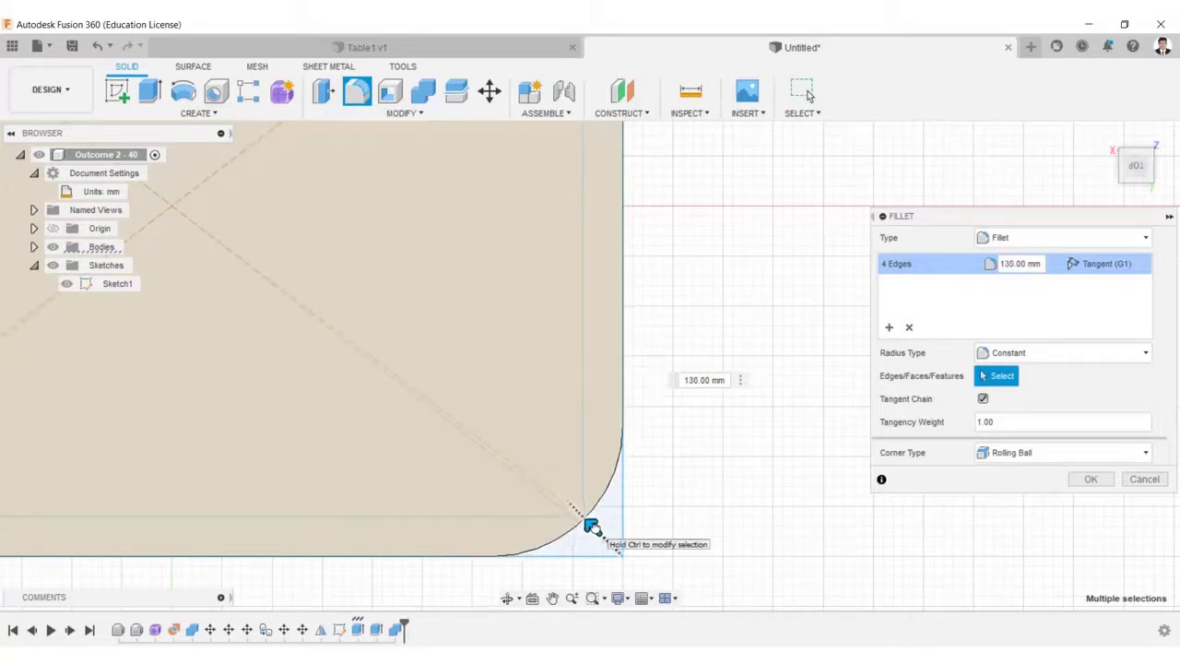
{"action": "scroll", "coordinate": [391, 485], "scroll_direction": "down", "scroll_amount": 3}
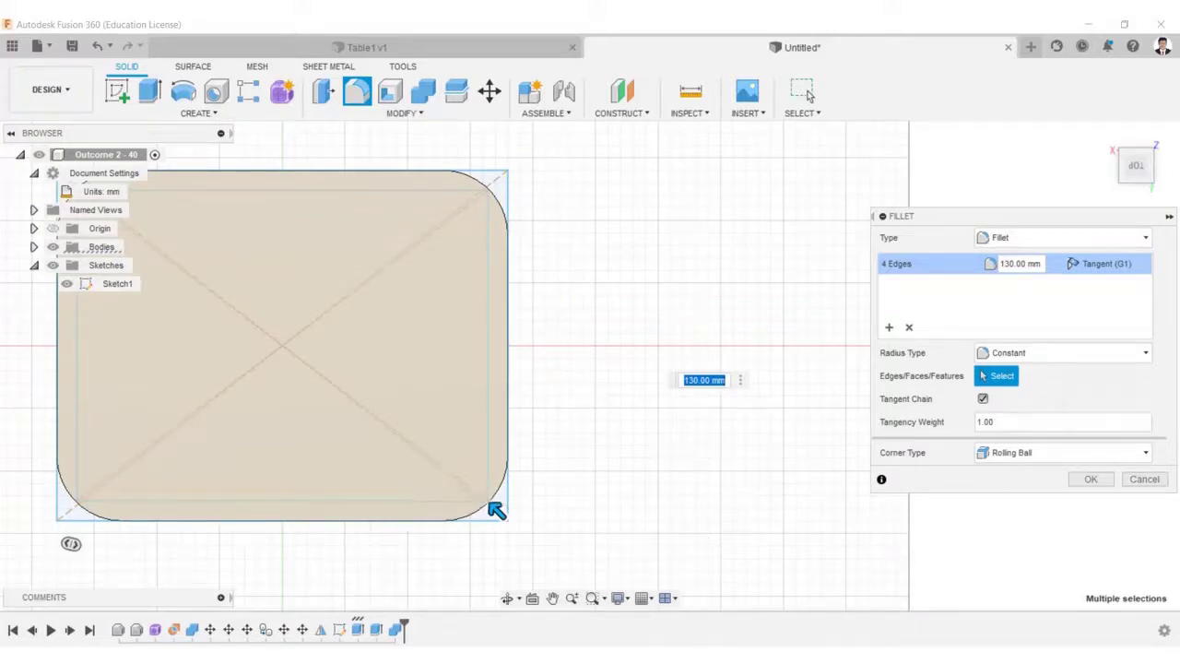
{"action": "left_click", "coordinate": [1092, 480]}
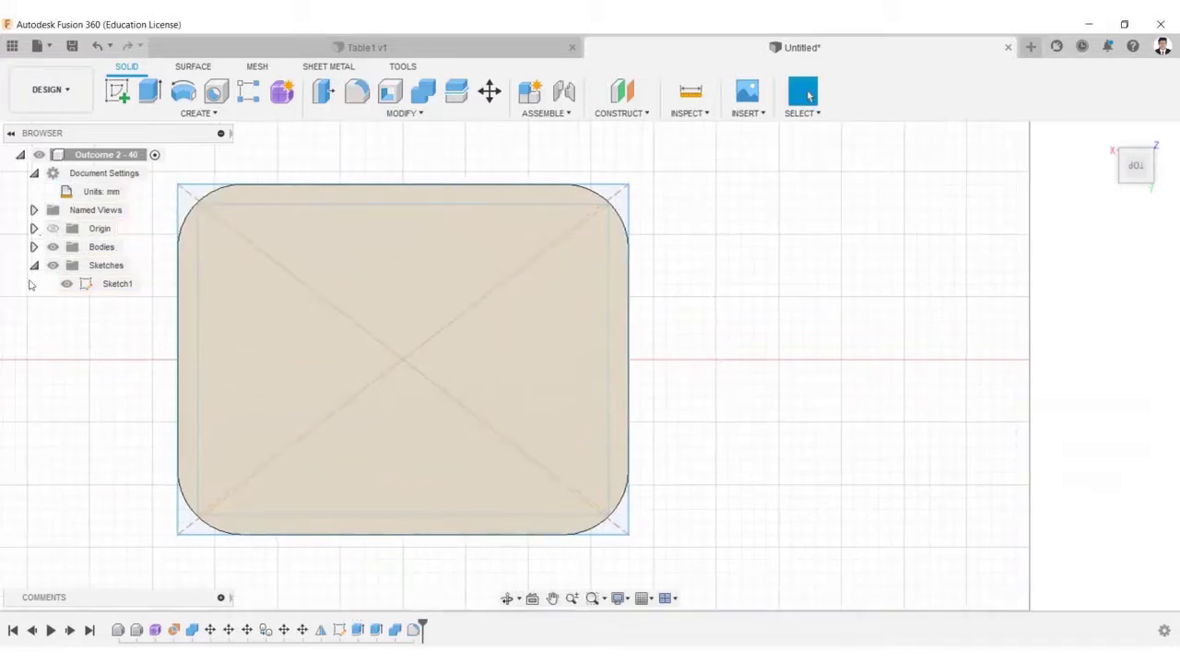
Hide the tabletop sketch and fillet the upper perimeter edge of the tabletop with a 15 mm radius
{"action": "left_click", "coordinate": [67, 283]}
{"action": "key", "text": "f"}
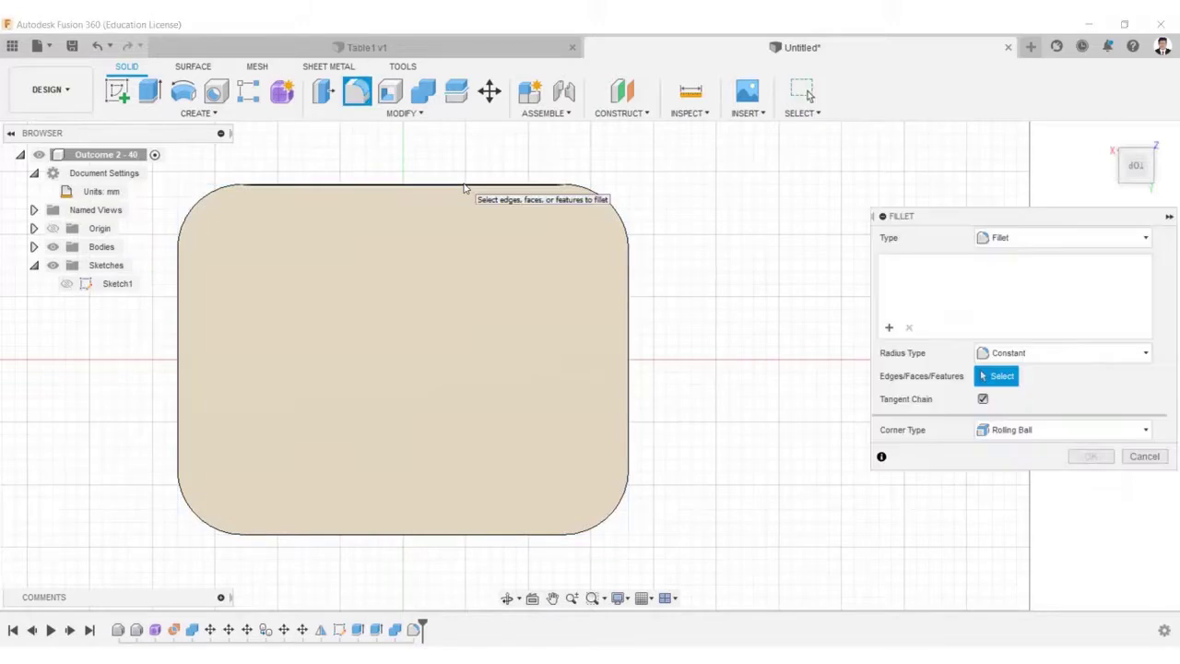
{"action": "left_click", "coordinate": [598, 186]}
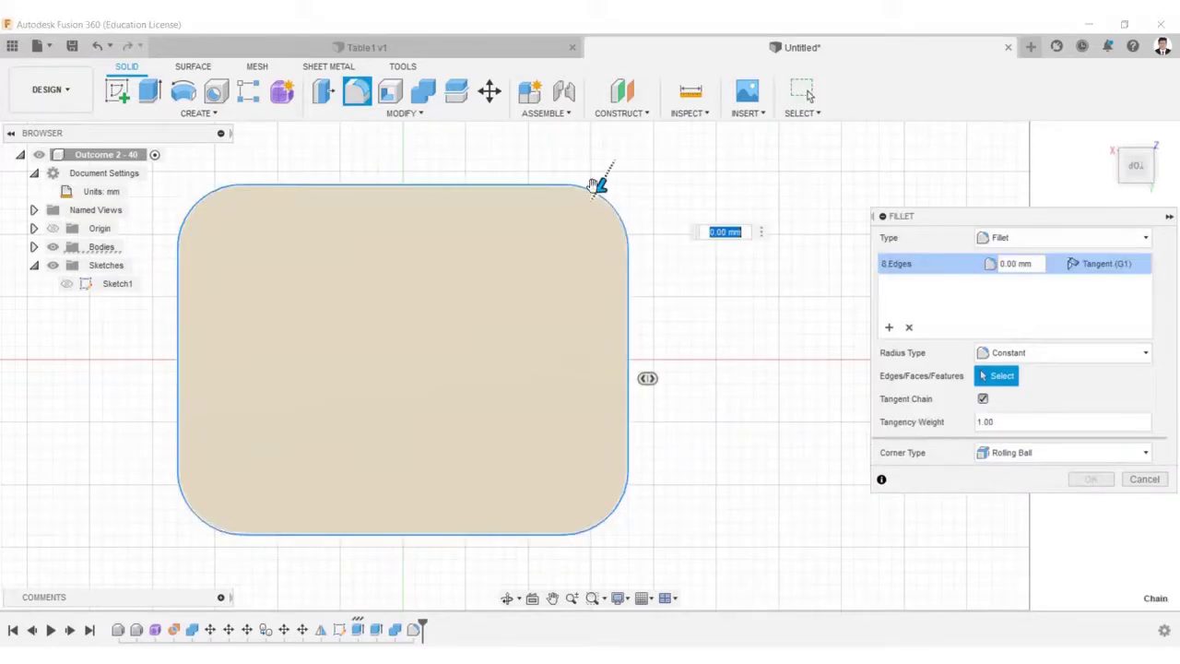
{"action": "left_click", "coordinate": [1172, 204]}
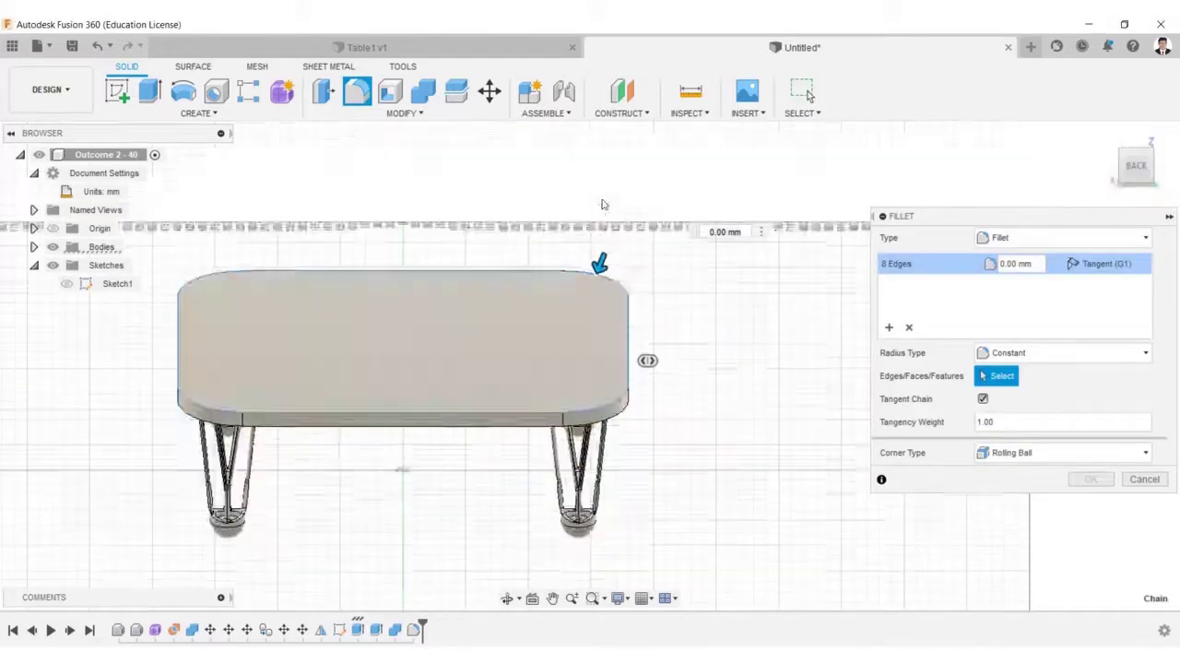
{"action": "scroll", "coordinate": [600, 333], "scroll_direction": "up", "scroll_amount": 5}
{"action": "left_click_drag", "start_coordinate": [596, 334], "coordinate": [596, 345]}
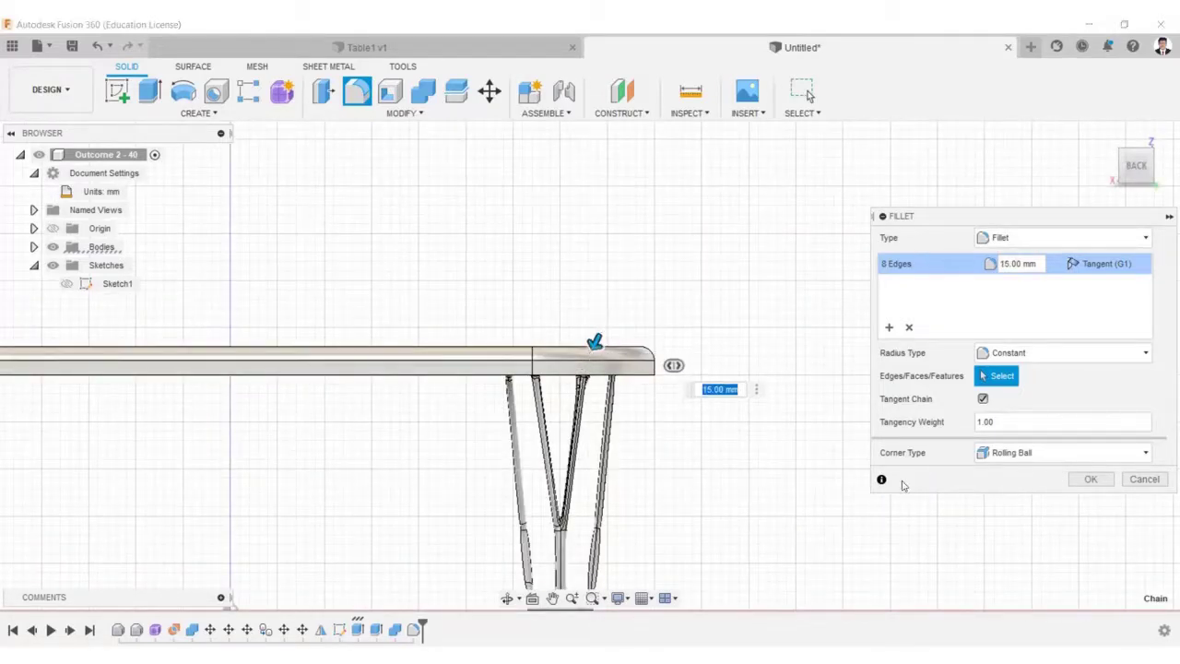
{"action": "left_click", "coordinate": [1091, 479]}
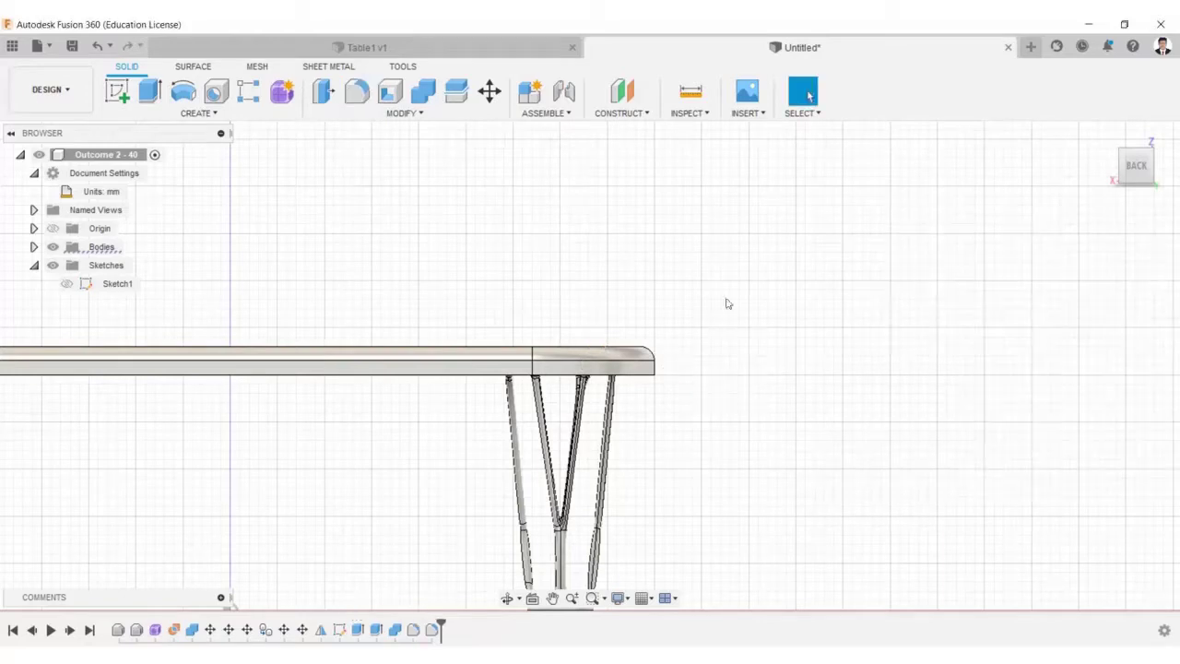
{"action": "left_click", "coordinate": [357, 91]}
{"action": "left_click", "coordinate": [405, 376]}
{"action": "left_click_drag", "start_coordinate": [407, 380], "coordinate": [406, 383]}
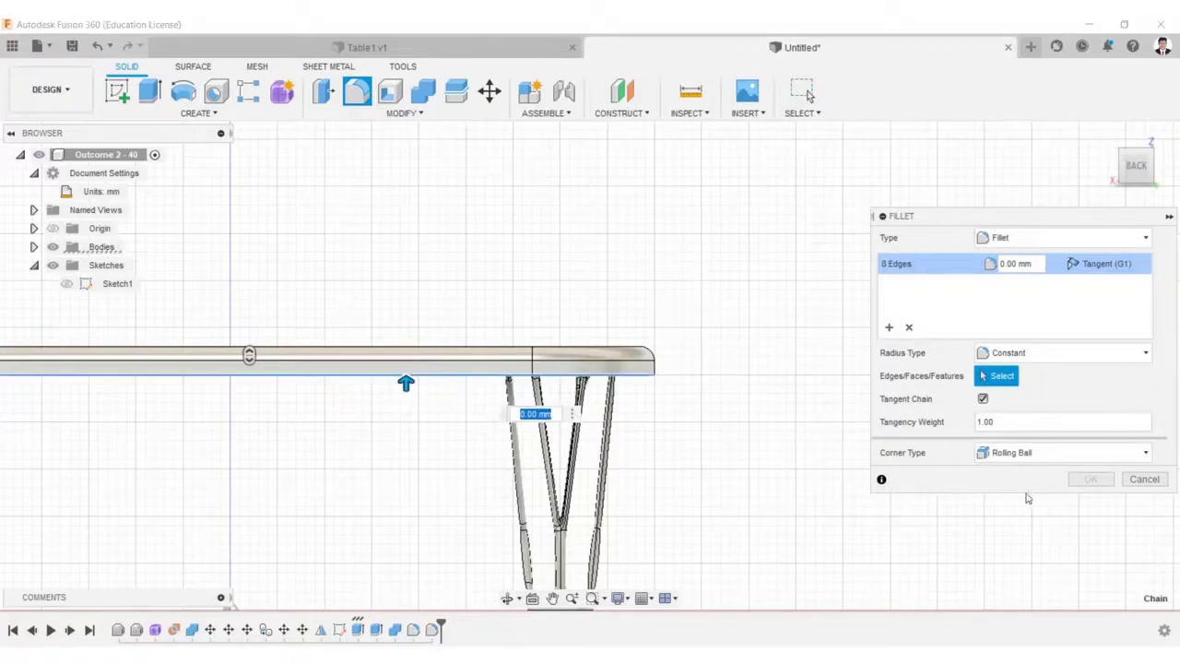
{"action": "left_click", "coordinate": [1143, 478]}
Start a sketch on the tabletop's upper face and draw two concentric circles of different diameters centred on the origin
{"action": "scroll", "coordinate": [341, 452], "scroll_direction": "down", "scroll_amount": 3}
{"action": "middle_click_drag", "start_coordinate": [358, 411], "coordinate": [516, 385]}
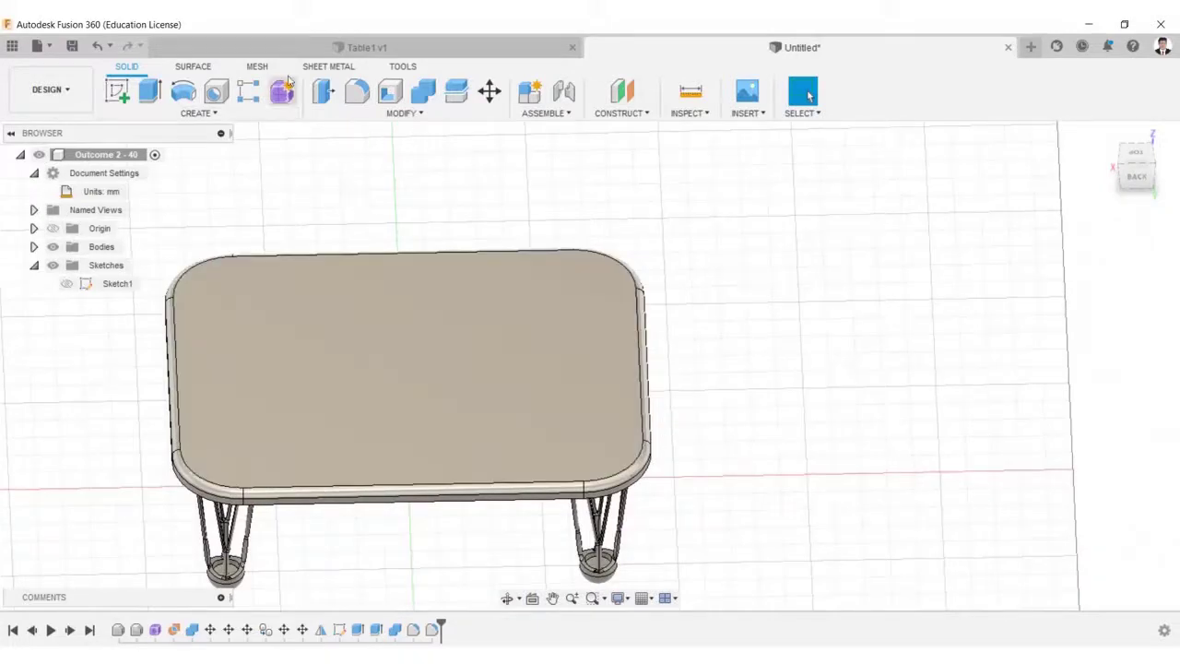
{"action": "left_click", "coordinate": [117, 90]}
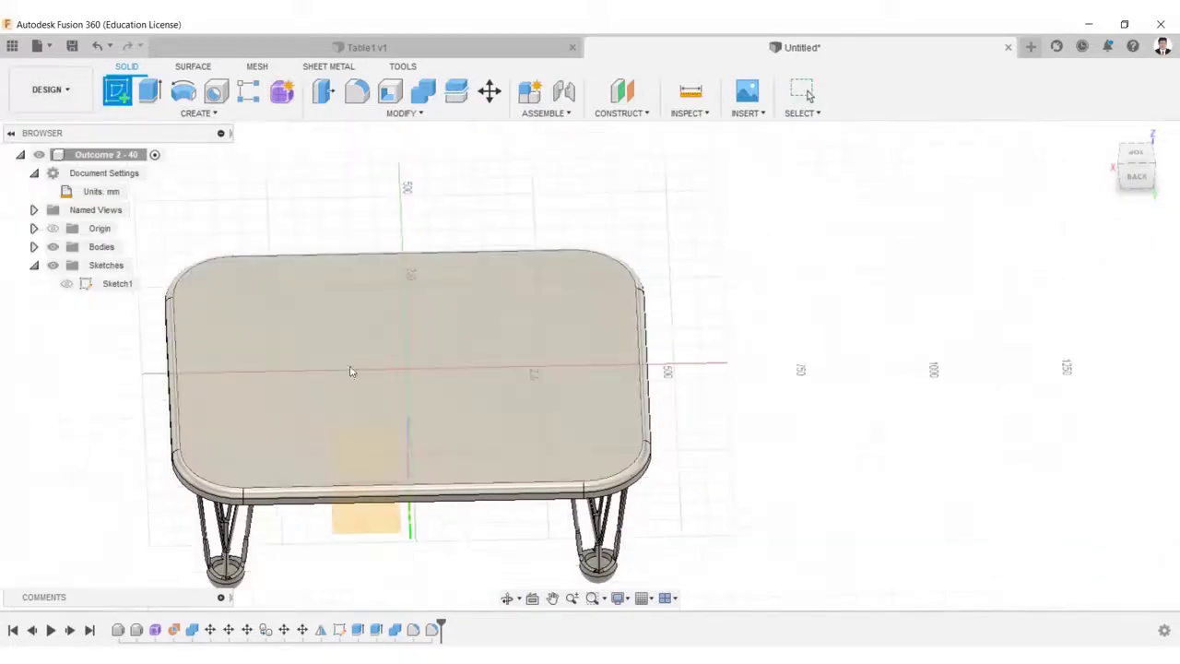
{"action": "left_click", "coordinate": [354, 382]}
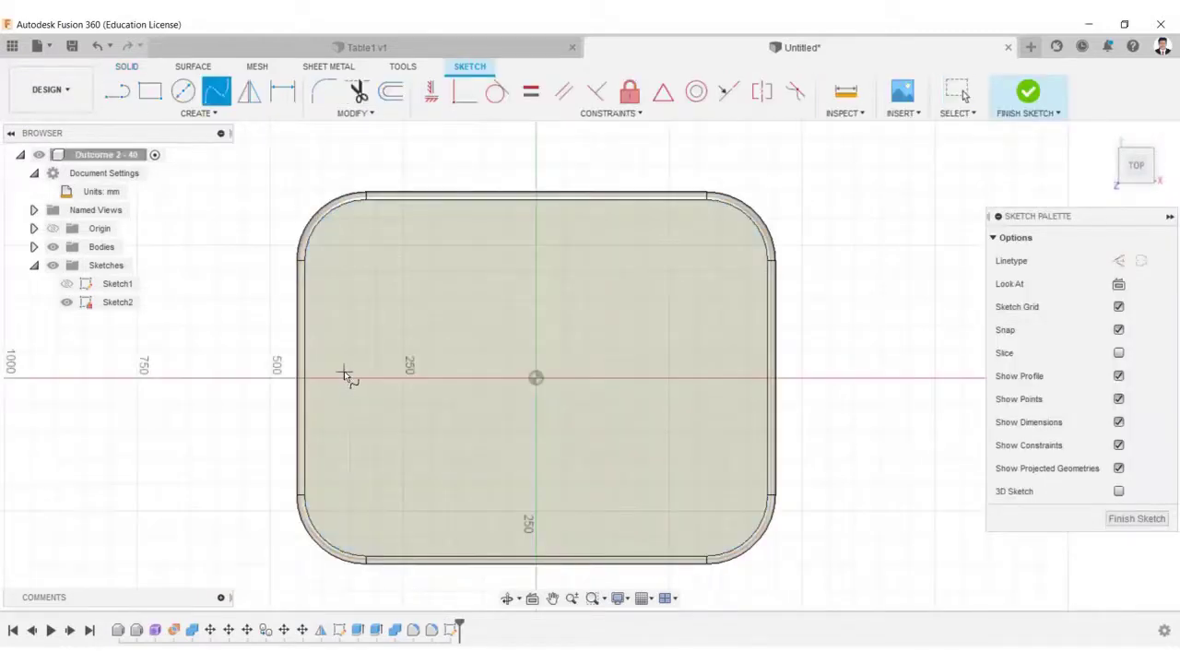
{"action": "left_click", "coordinate": [178, 88]}
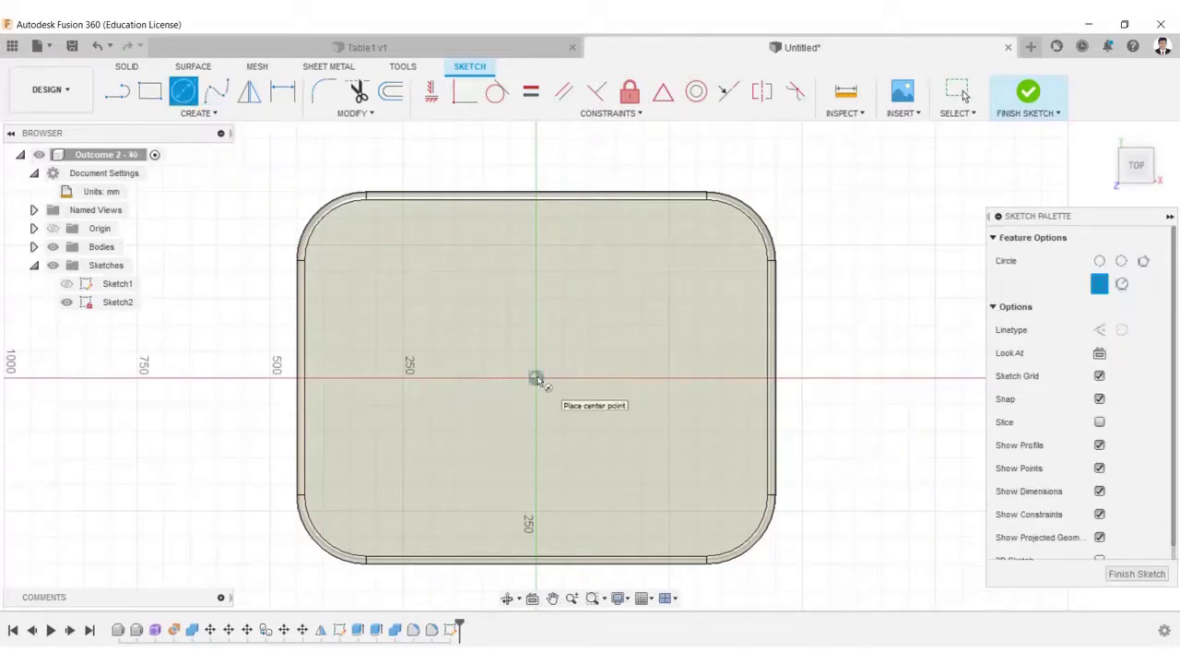
{"action": "left_click", "coordinate": [536, 377]}
{"action": "key", "text": "Return"}
{"action": "left_click", "coordinate": [536, 377]}
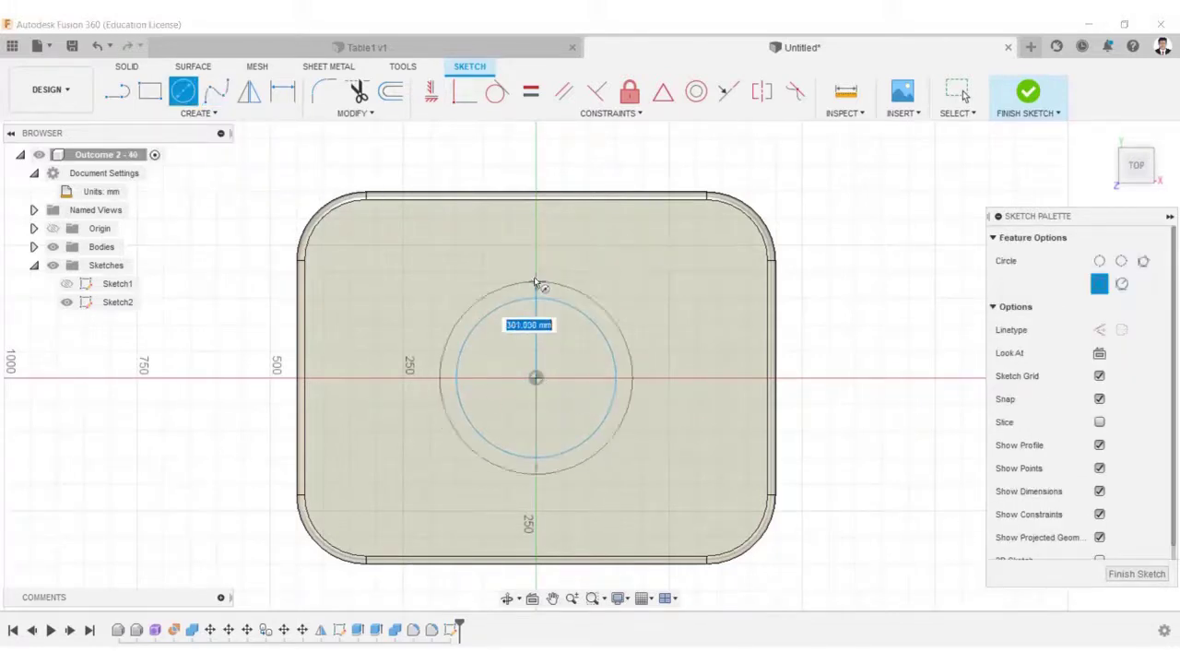
{"action": "left_click", "coordinate": [540, 273]}
Draw two concentric circles near the tabletop's upper-left corner, the outer one about 141 mm in diameter
{"action": "left_click", "coordinate": [375, 244]}
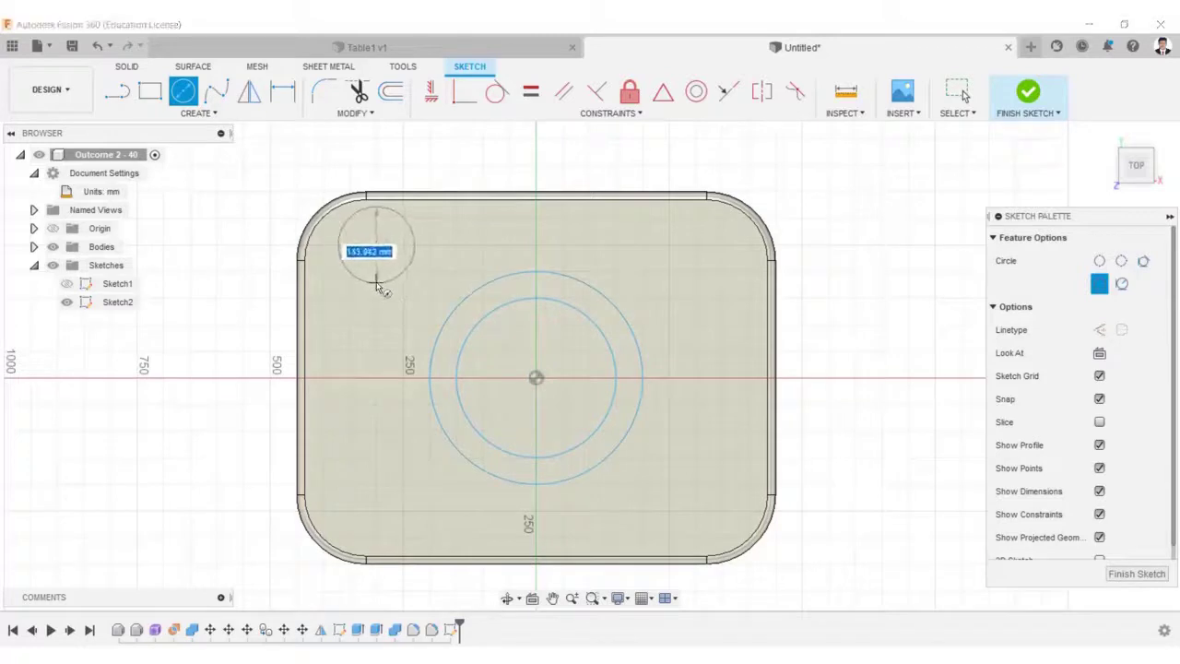
{"action": "left_click", "coordinate": [353, 277]}
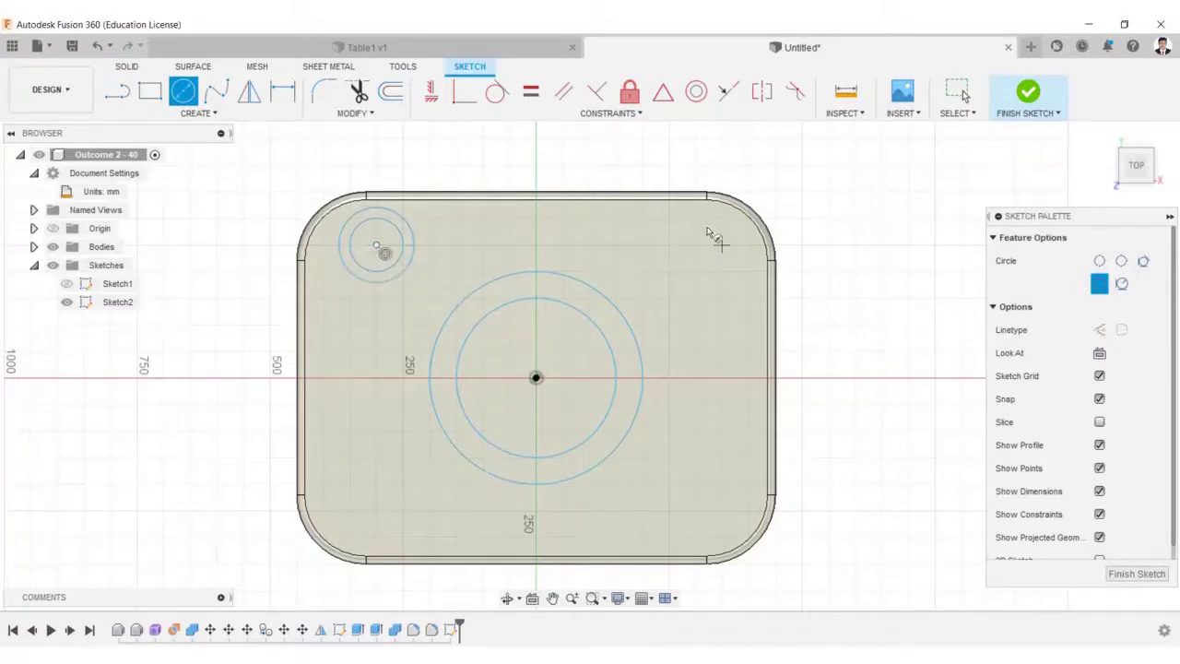
{"action": "left_click", "coordinate": [722, 243]}
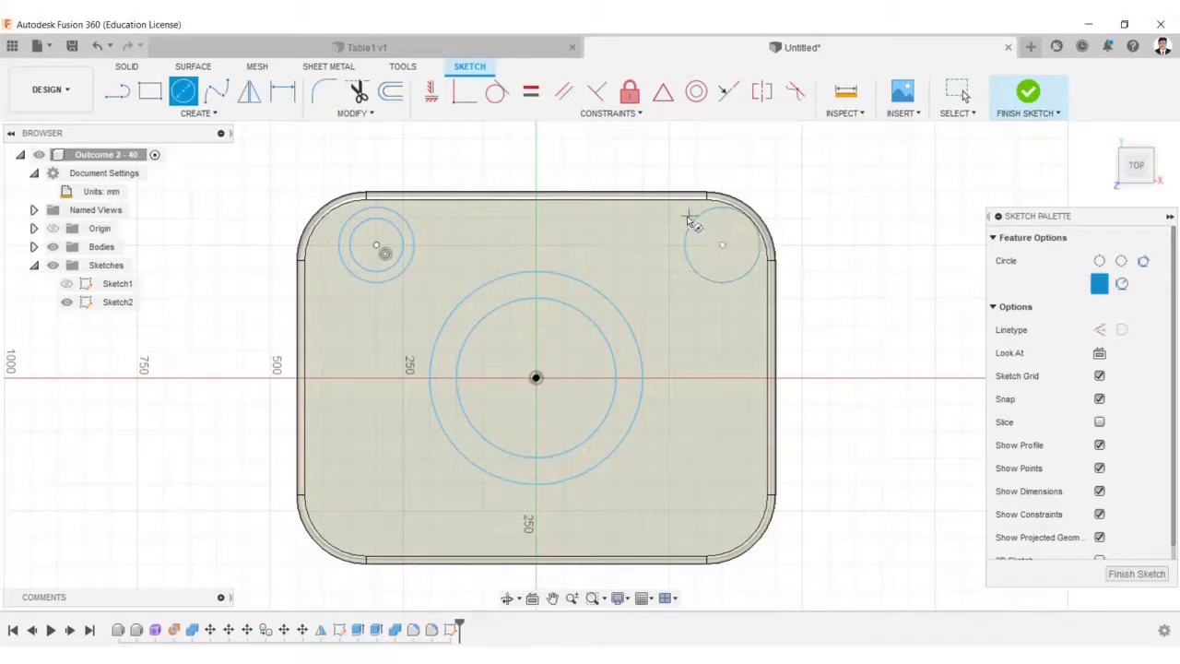
{"action": "left_click", "coordinate": [688, 220]}
{"action": "key", "text": "ctrl+z"}
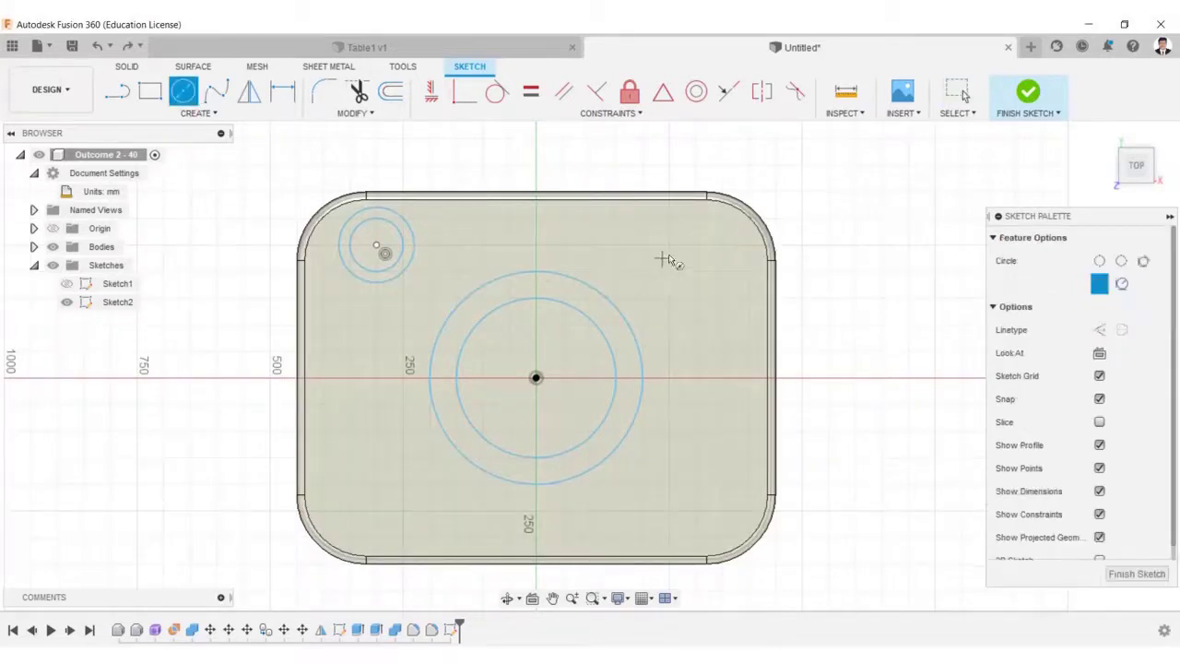
Draw a matching pair of concentric circles near the tabletop's upper-right corner, the outer one about 141 mm in diameter
{"action": "left_click", "coordinate": [696, 244]}
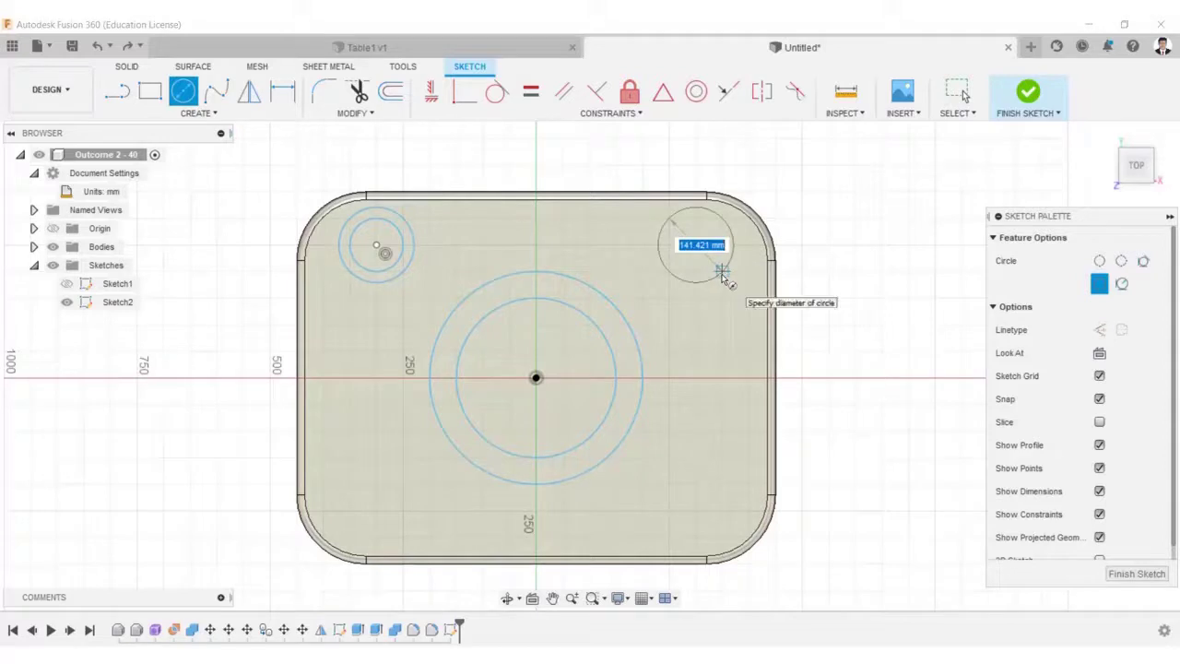
{"action": "left_click", "coordinate": [722, 275]}
{"action": "left_click", "coordinate": [697, 244]}
{"action": "left_click", "coordinate": [717, 265]}
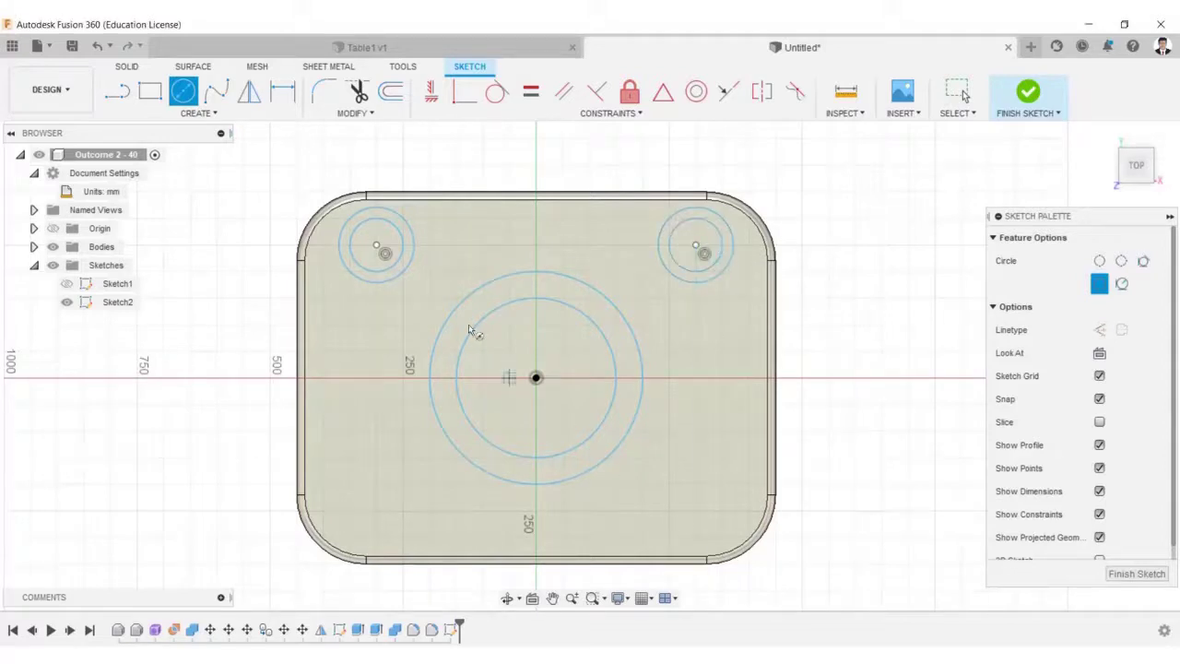
Draw a horizontal construction line through the origin, from one side edge of the tabletop to the other
{"action": "left_click", "coordinate": [117, 91]}
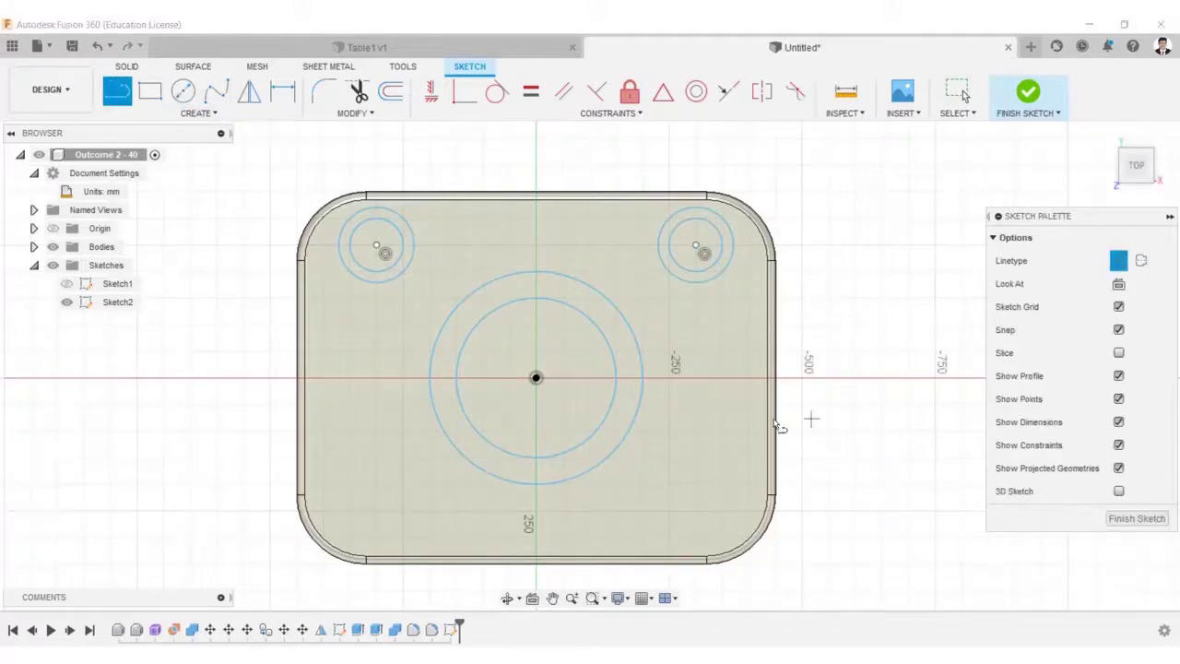
{"action": "left_click", "coordinate": [777, 377]}
{"action": "left_click", "coordinate": [297, 377]}
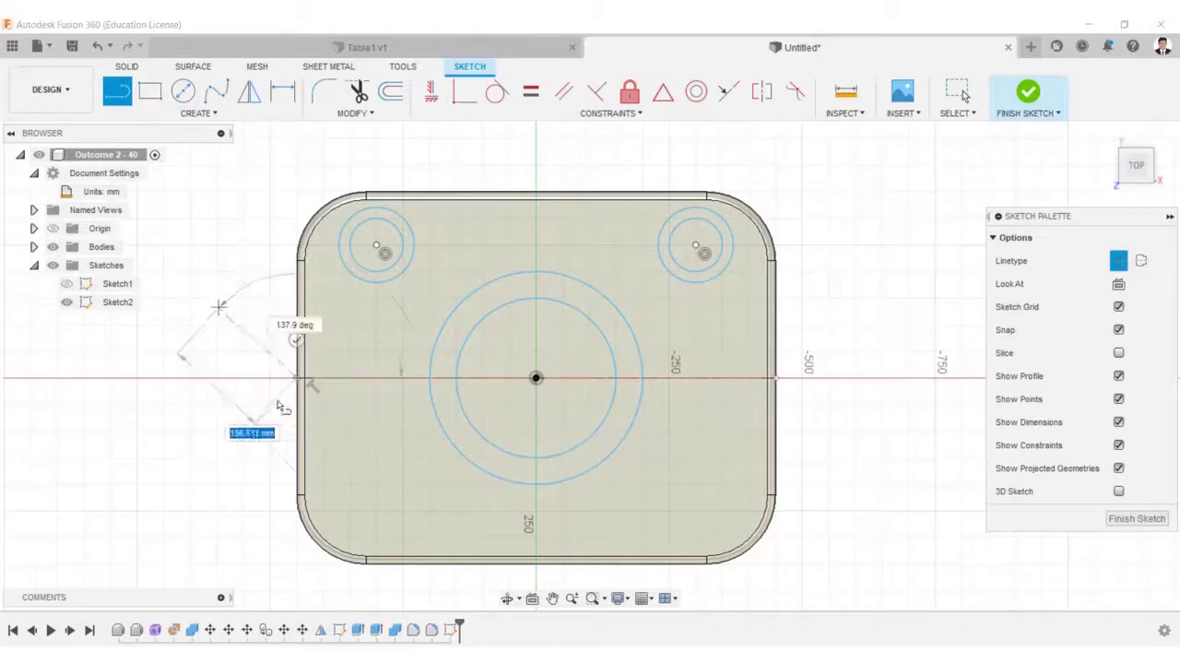
Mirror the four upper corner circles about the horizontal construction line to the lower corners
{"action": "left_click", "coordinate": [249, 92]}
{"action": "left_click_drag", "start_coordinate": [332, 198], "coordinate": [424, 290]}
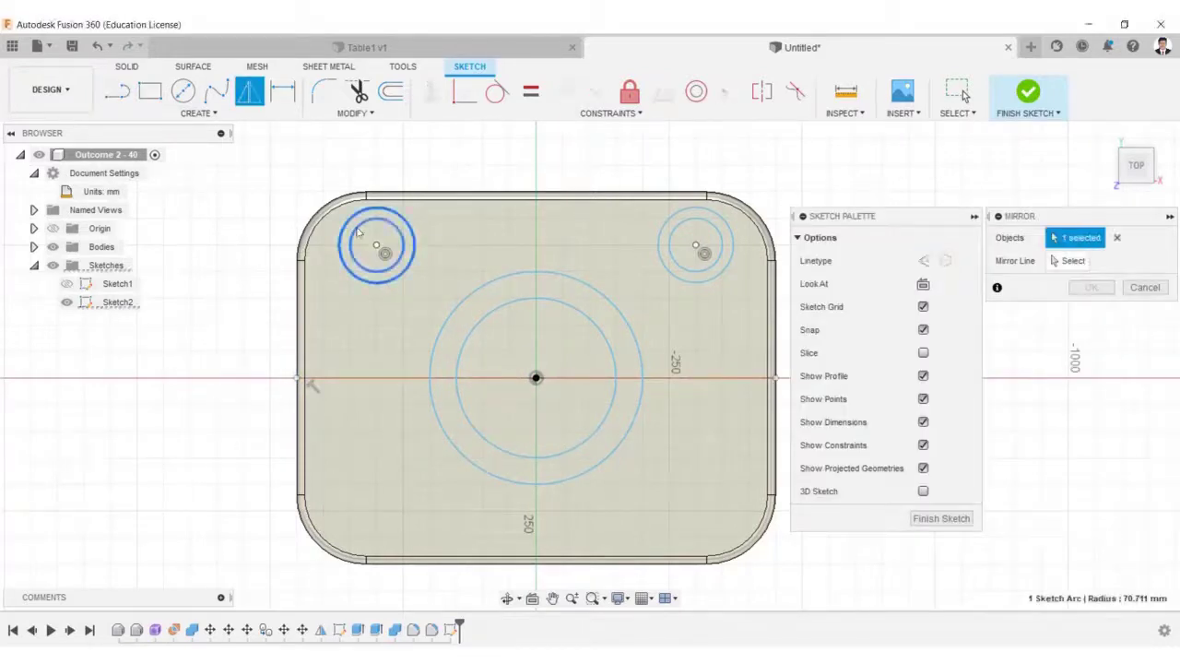
{"action": "left_click", "coordinate": [731, 221]}
{"action": "left_click", "coordinate": [724, 242]}
{"action": "left_click", "coordinate": [1056, 260]}
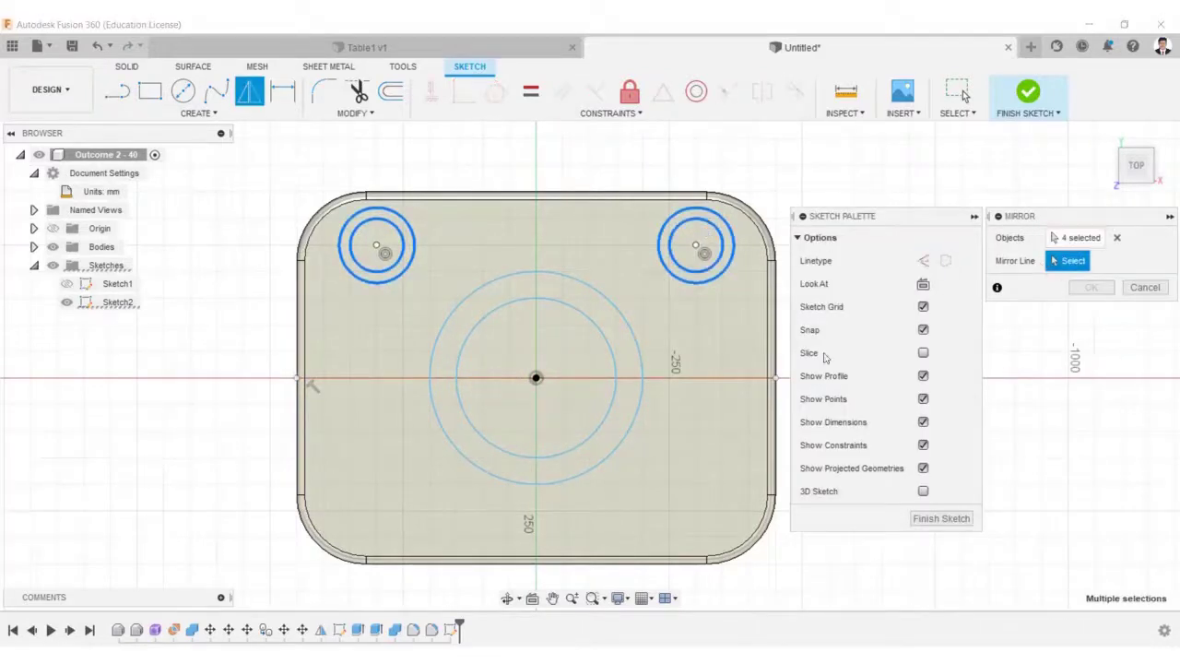
{"action": "left_click", "coordinate": [721, 379]}
{"action": "left_click", "coordinate": [1091, 287]}
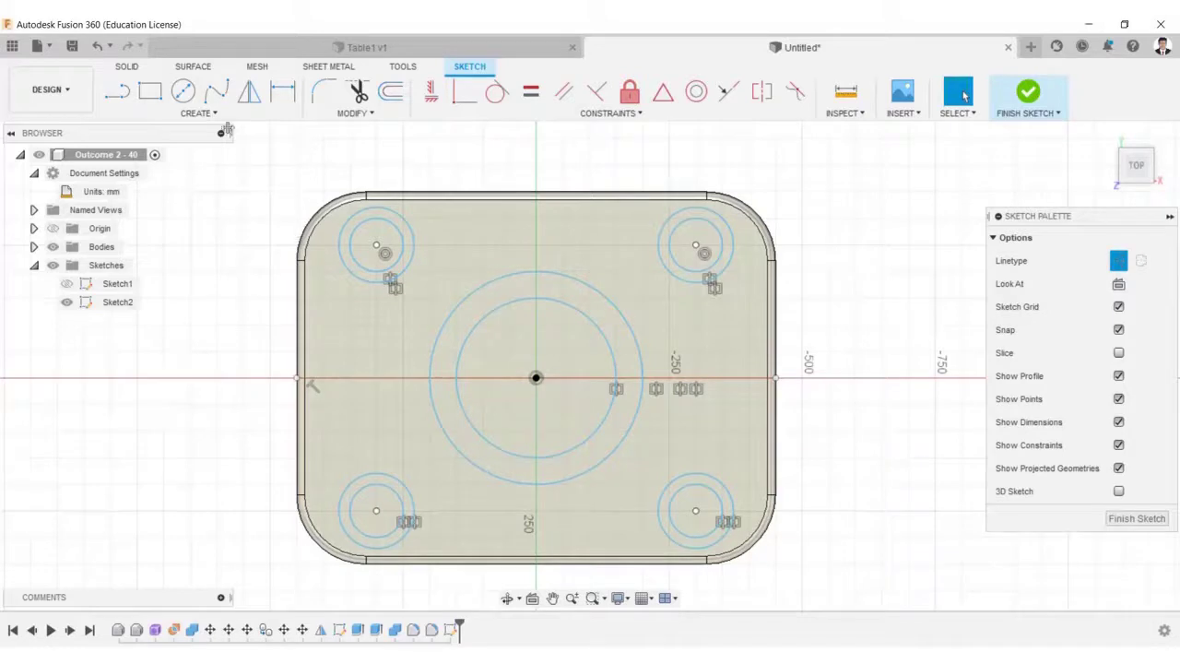
Draw a vertical construction line through the origin between the tabletop's two long edges, and return to the normal linetype
{"action": "key", "text": "l"}
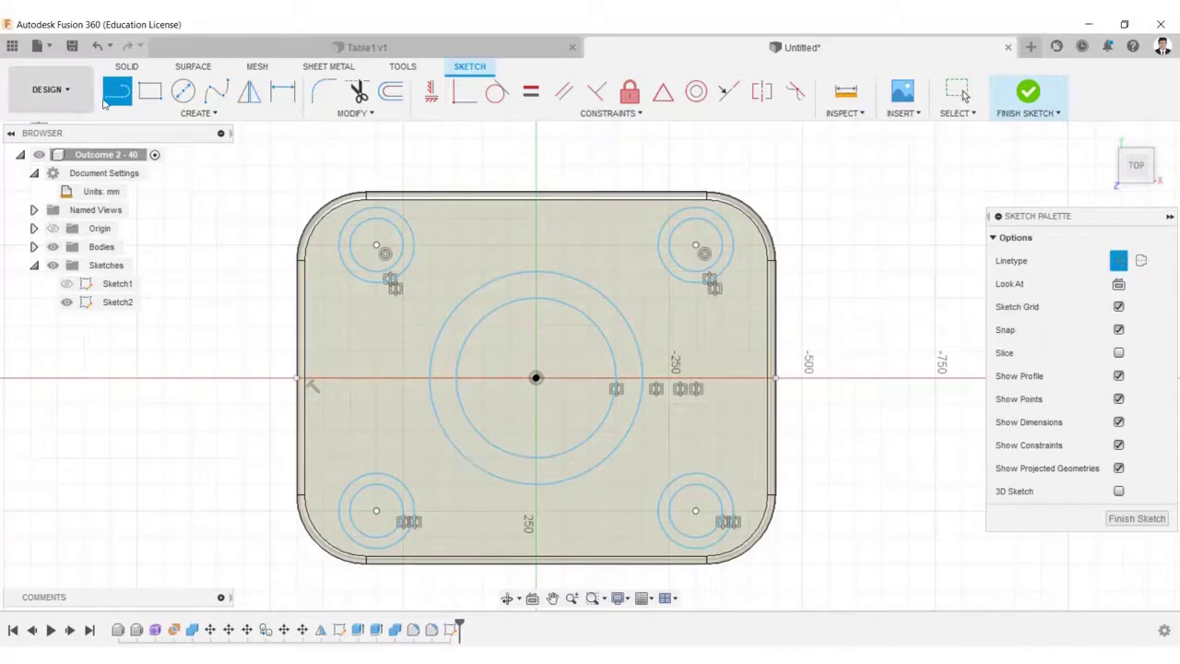
{"action": "left_click", "coordinate": [538, 194]}
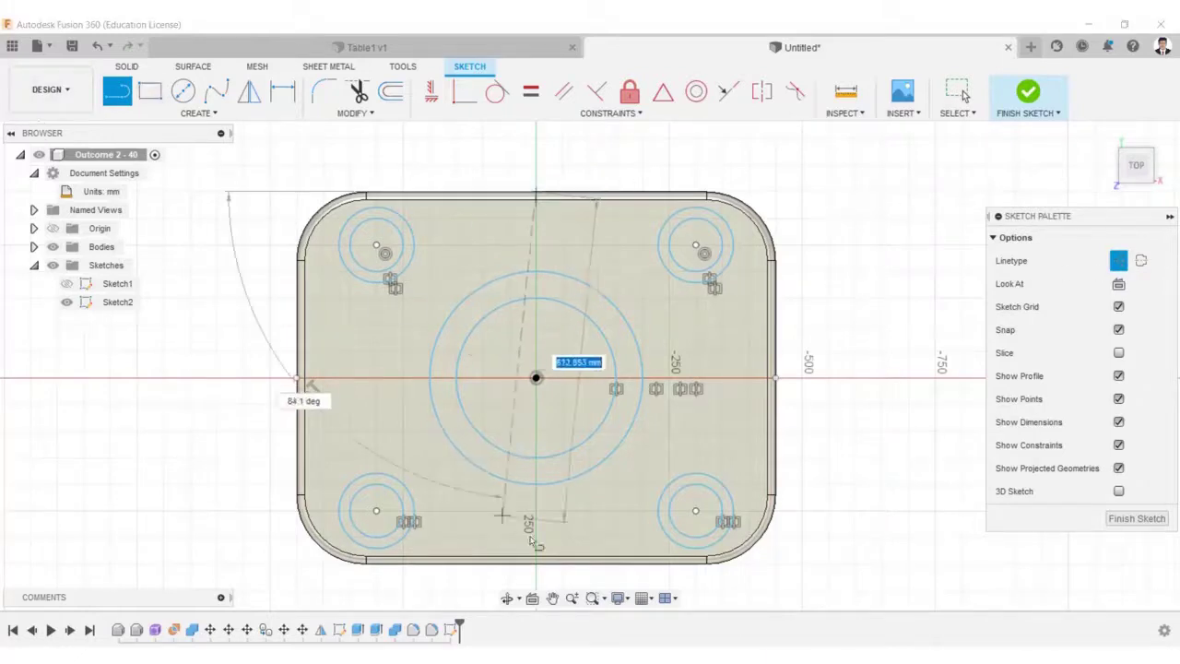
{"action": "left_click", "coordinate": [537, 562]}
{"action": "left_click", "coordinate": [1118, 260]}
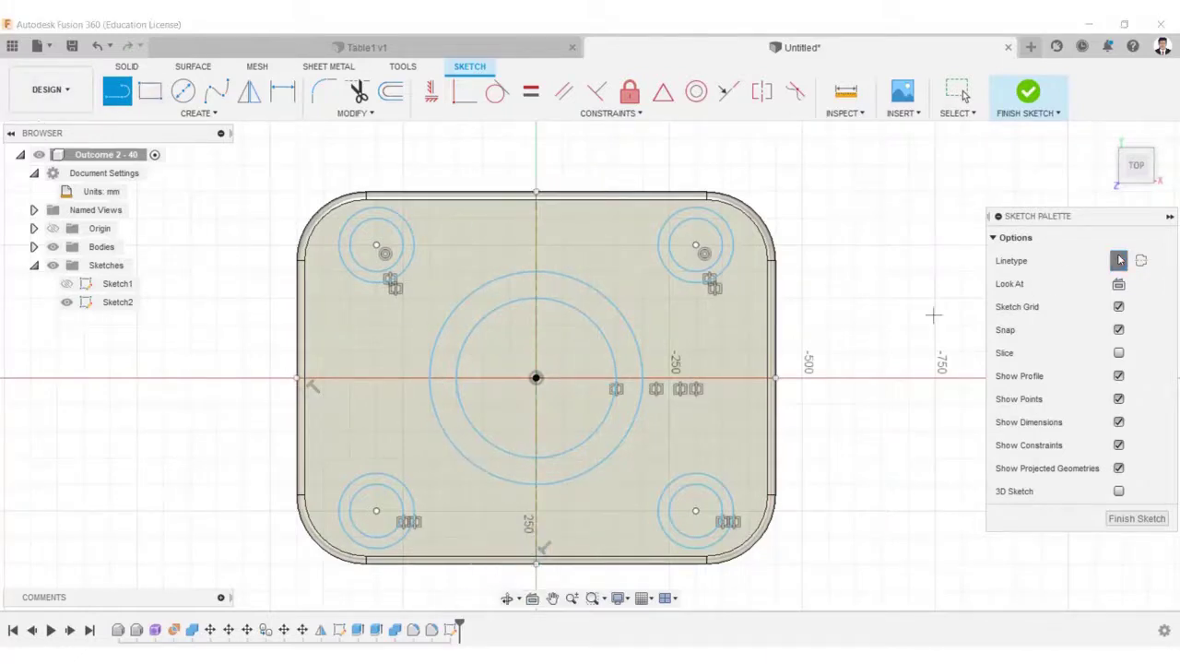
Draw two lines, the first about 127 mm long, joining the outer central circle to the outer circle at the lower-left corner
{"action": "left_click", "coordinate": [446, 435]}
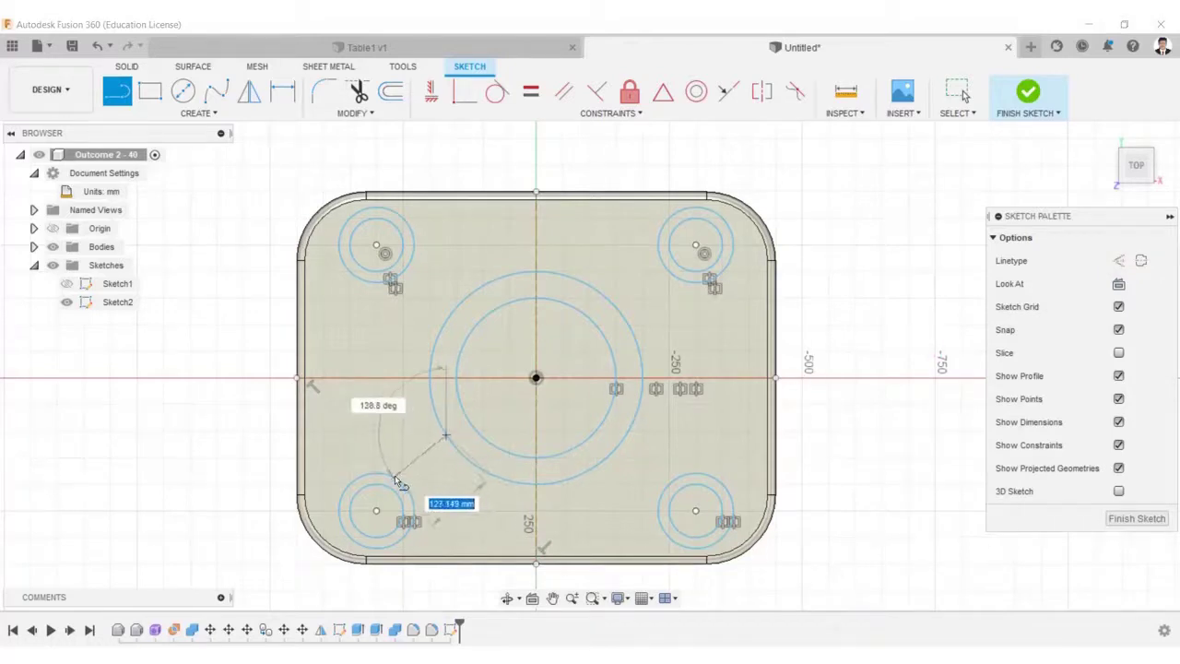
{"action": "left_click", "coordinate": [395, 478]}
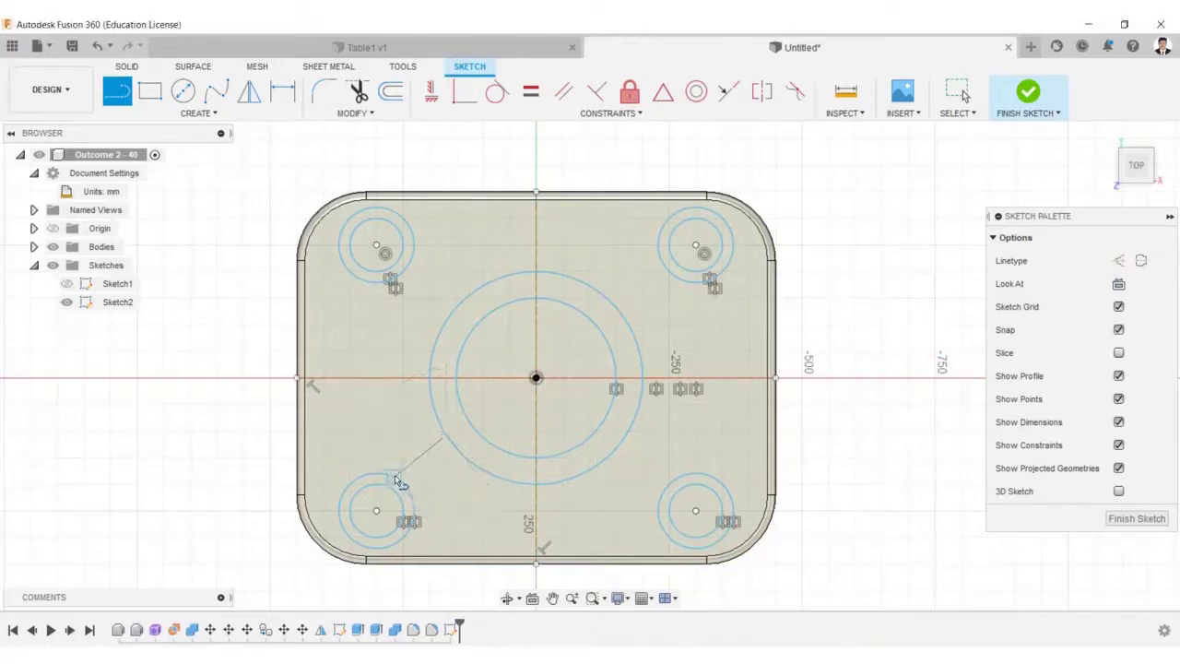
{"action": "left_click", "coordinate": [456, 449]}
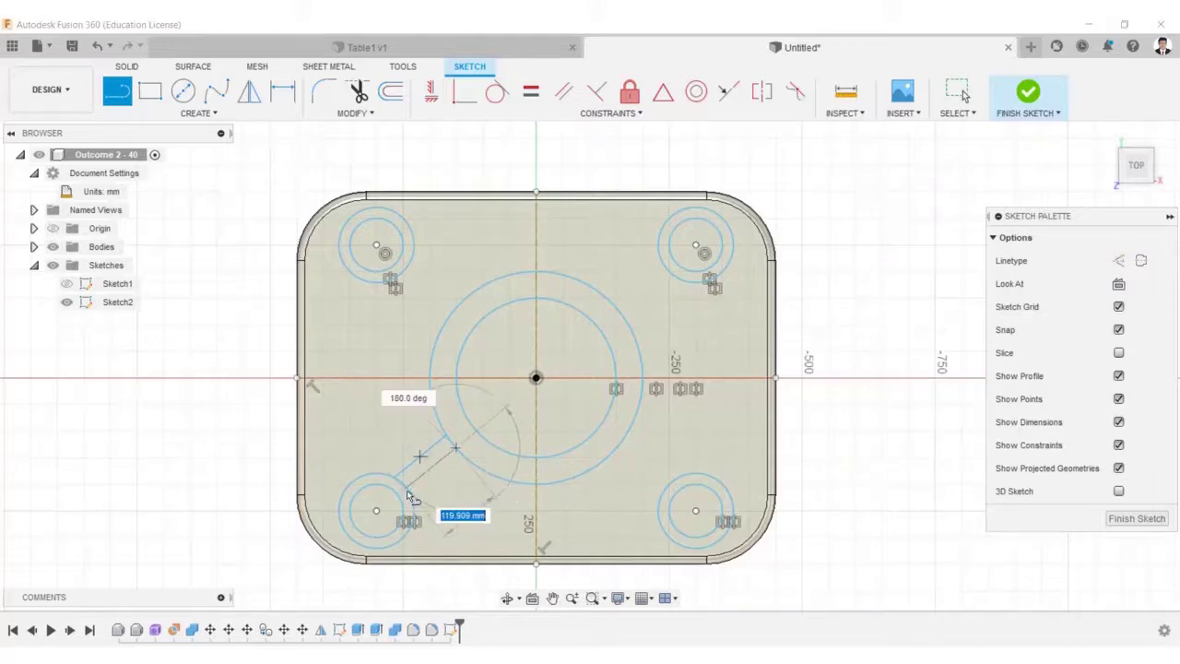
{"action": "double_click", "coordinate": [414, 503]}
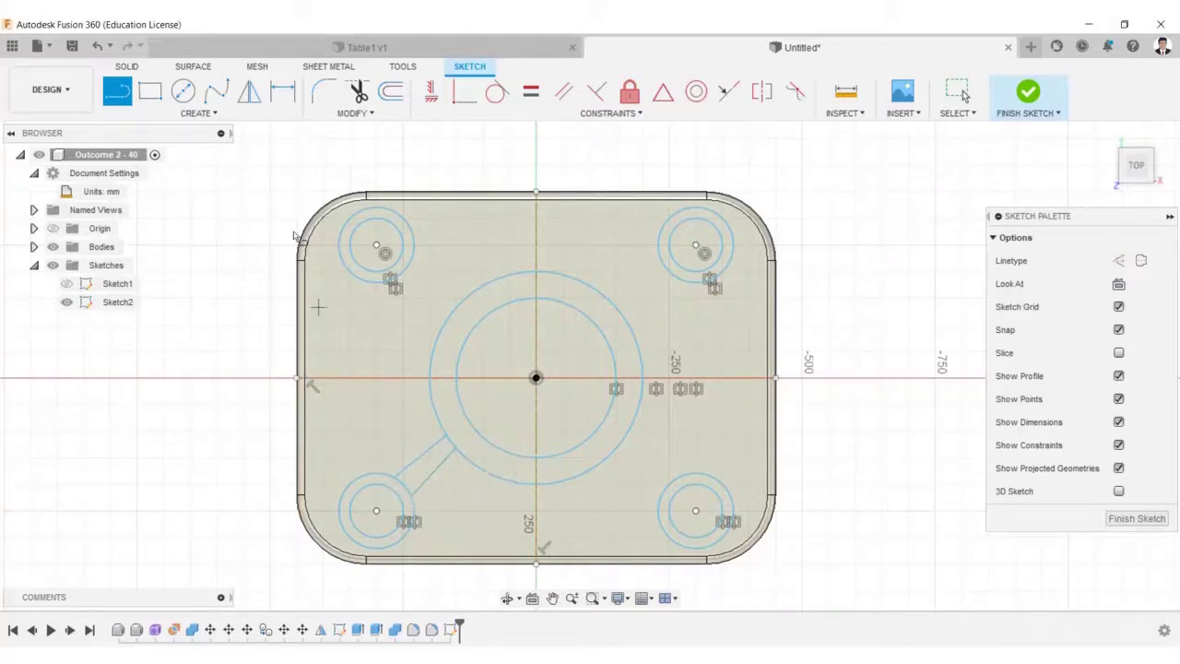
{"action": "left_click", "coordinate": [249, 91]}
{"action": "left_click", "coordinate": [420, 457]}
{"action": "left_click", "coordinate": [433, 471]}
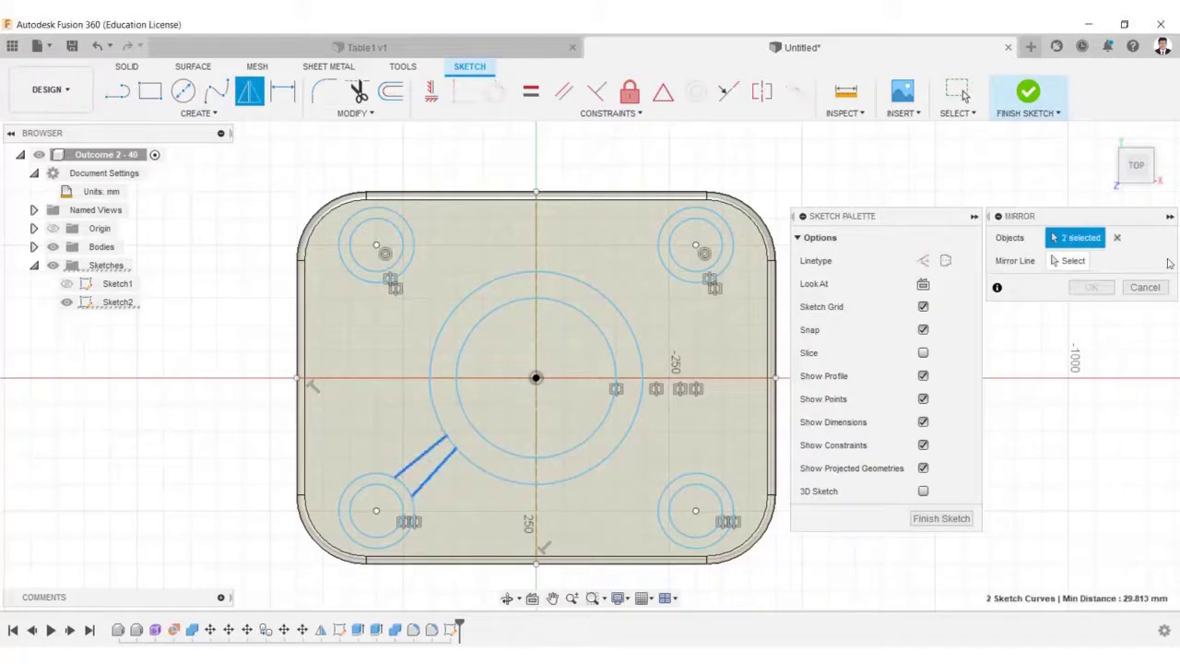
{"action": "left_click", "coordinate": [1073, 260]}
{"action": "left_click", "coordinate": [534, 498]}
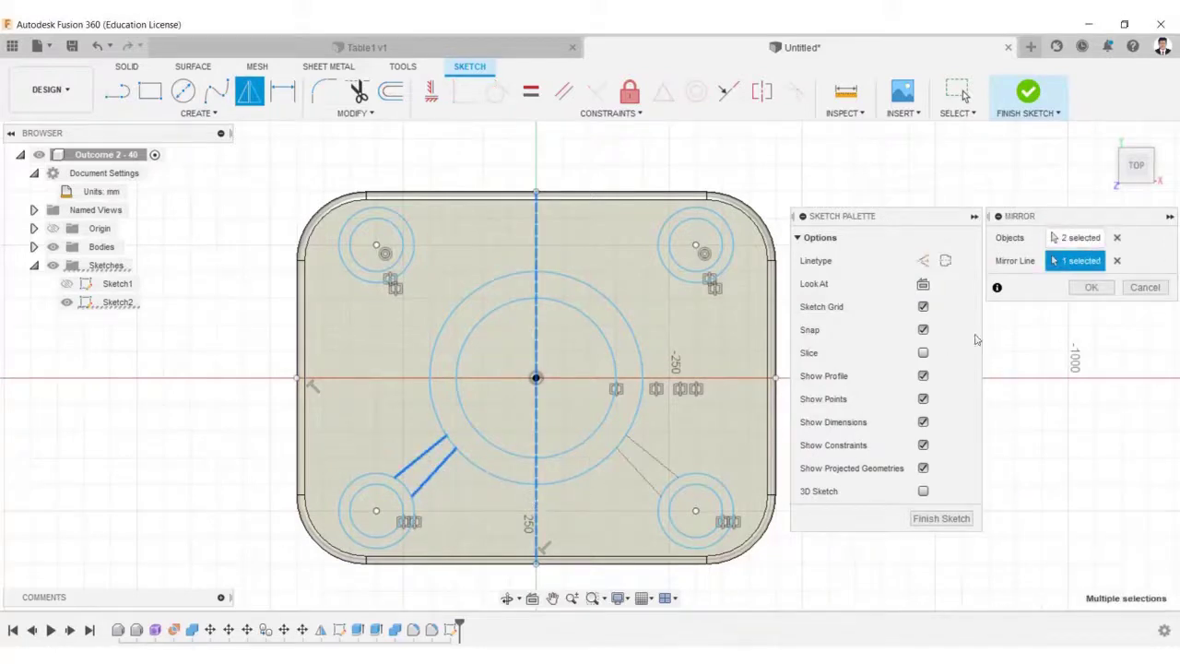
{"action": "left_click", "coordinate": [1147, 290]}
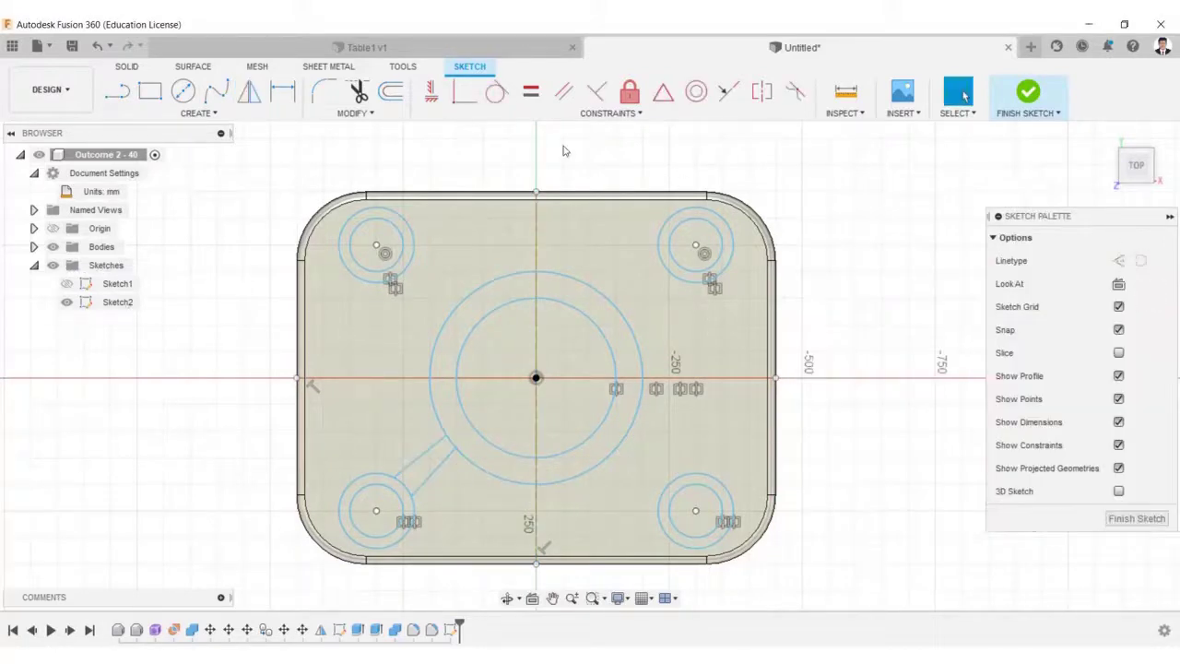
Mirror the two lower-left connecting lines about the vertical construction line
{"action": "left_click", "coordinate": [249, 91]}
{"action": "left_click", "coordinate": [419, 457]}
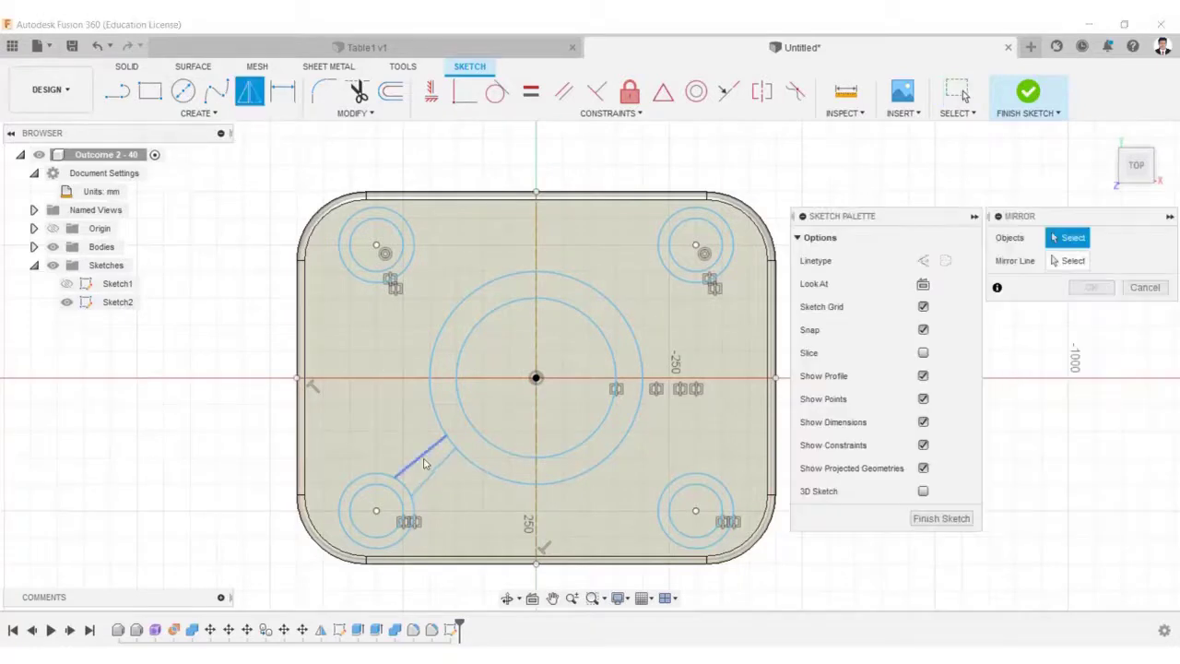
{"action": "left_click", "coordinate": [434, 472]}
{"action": "left_click", "coordinate": [535, 313]}
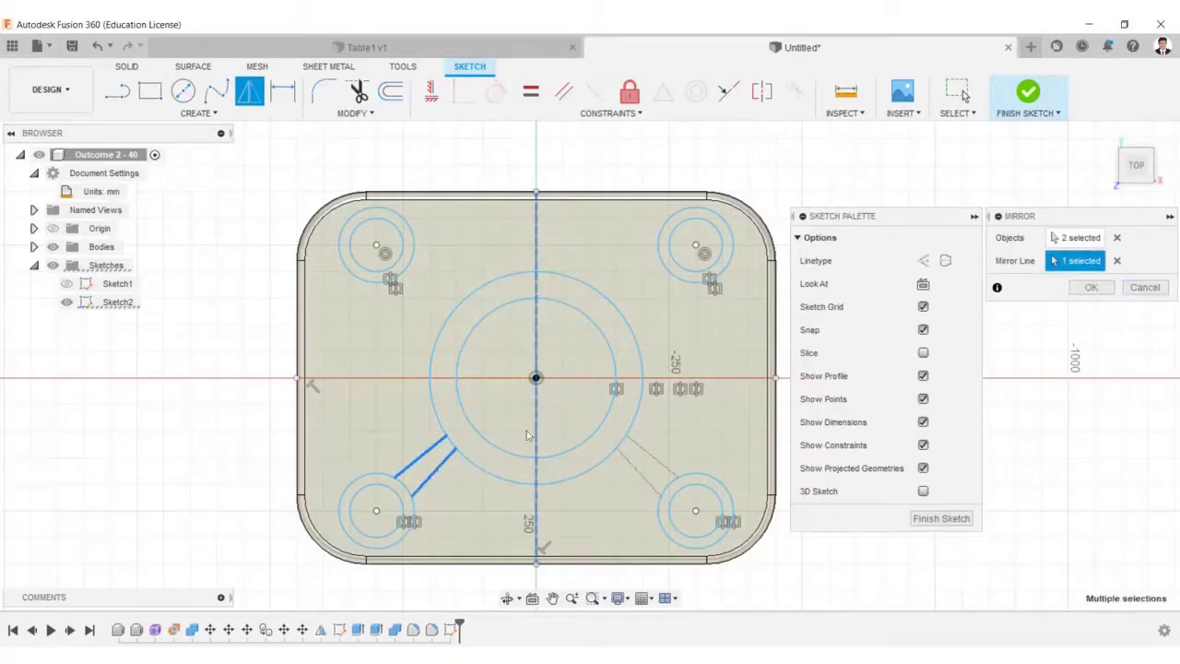
{"action": "left_click", "coordinate": [550, 379]}
{"action": "key", "text": "Return"}
Mirror all four lower connecting lines about the horizontal construction line to join the upper corner circles
{"action": "key", "text": "Return"}
{"action": "left_click", "coordinate": [426, 455]}
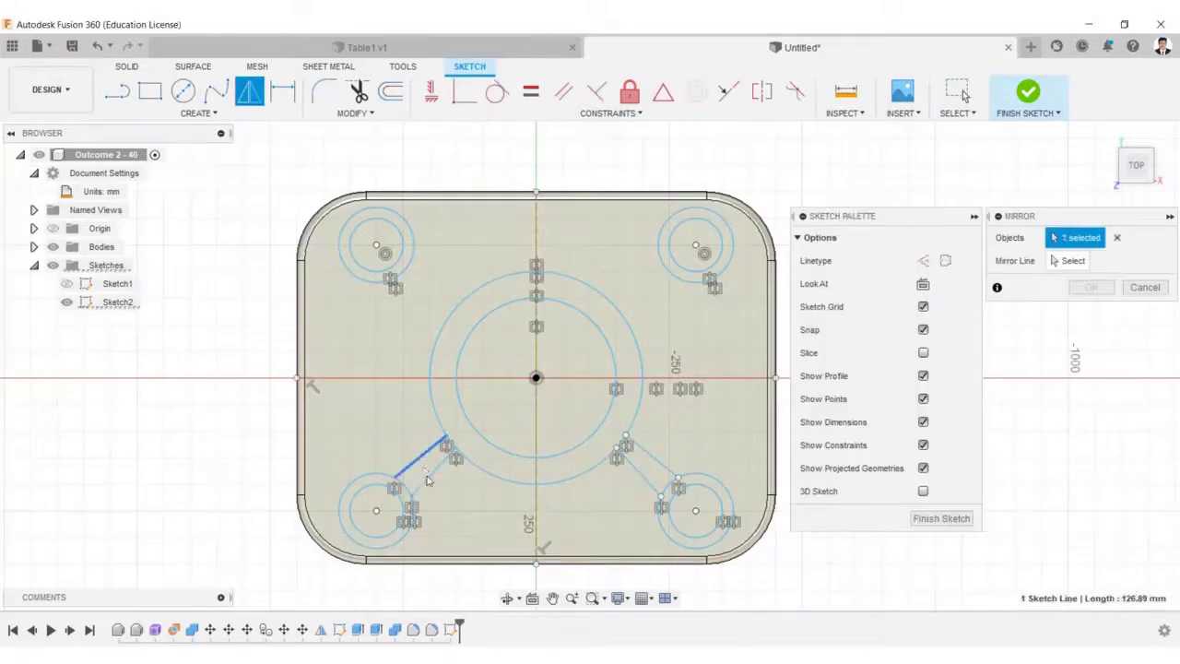
{"action": "left_click", "coordinate": [434, 479]}
{"action": "left_click", "coordinate": [639, 478]}
{"action": "left_click", "coordinate": [1073, 261]}
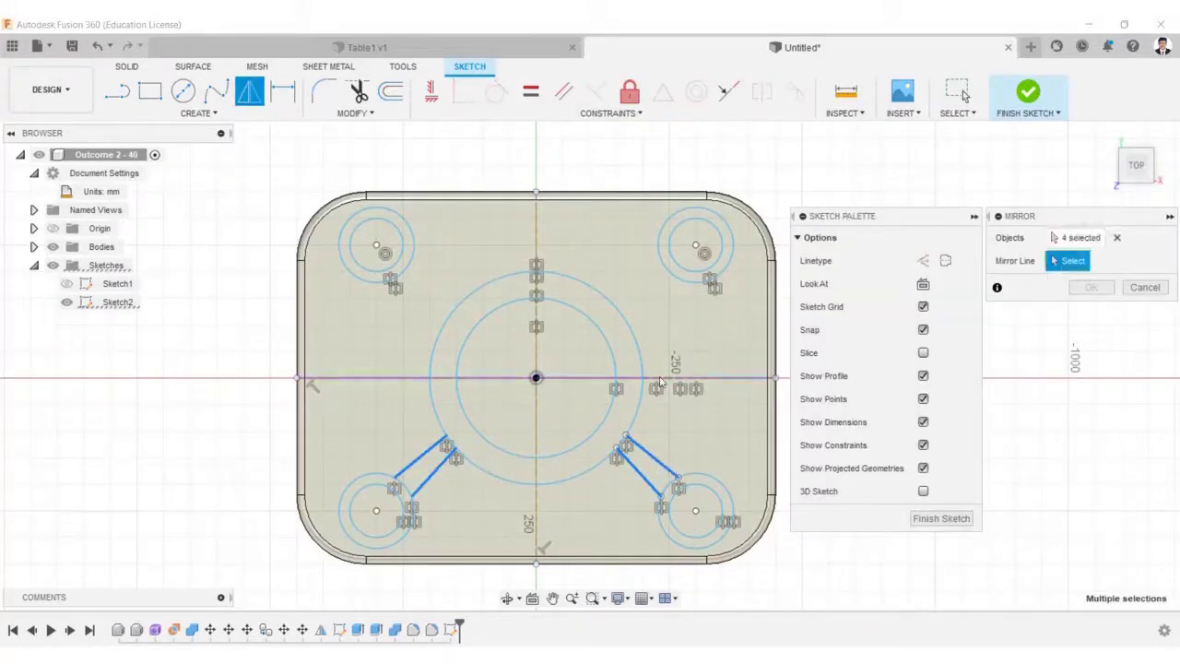
{"action": "left_click", "coordinate": [424, 378]}
{"action": "left_click", "coordinate": [1077, 293]}
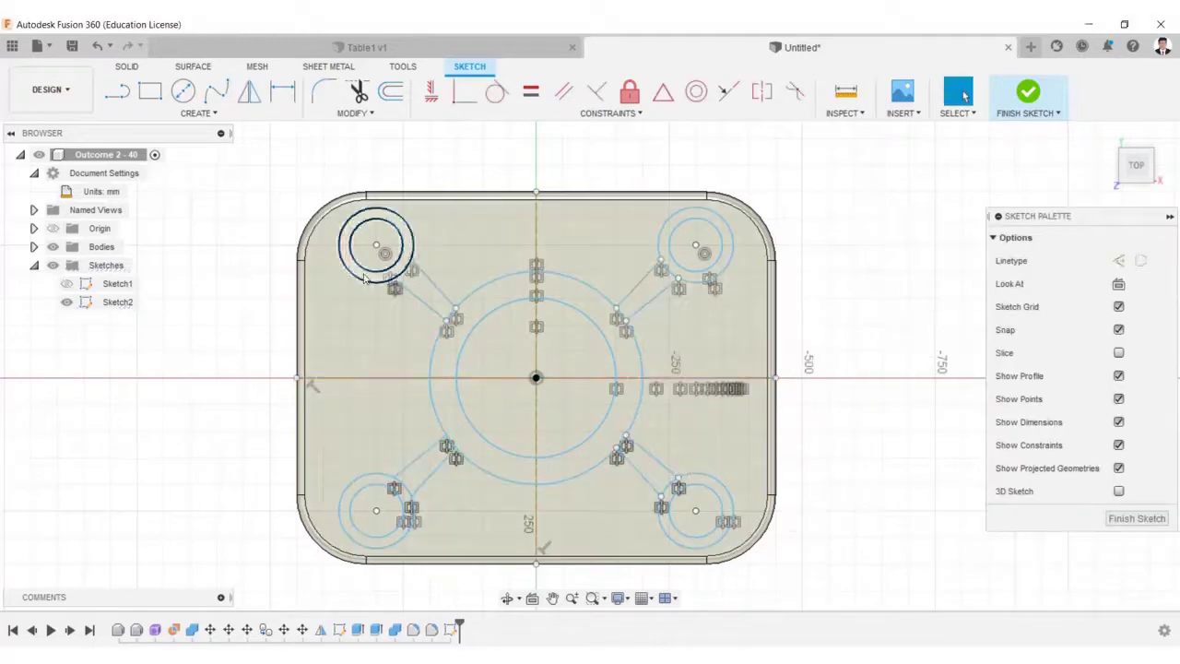
Trim the outer circle arcs enclosed between each pair of connecting lines, at the central circle and the corner circles
{"action": "key", "text": "t"}
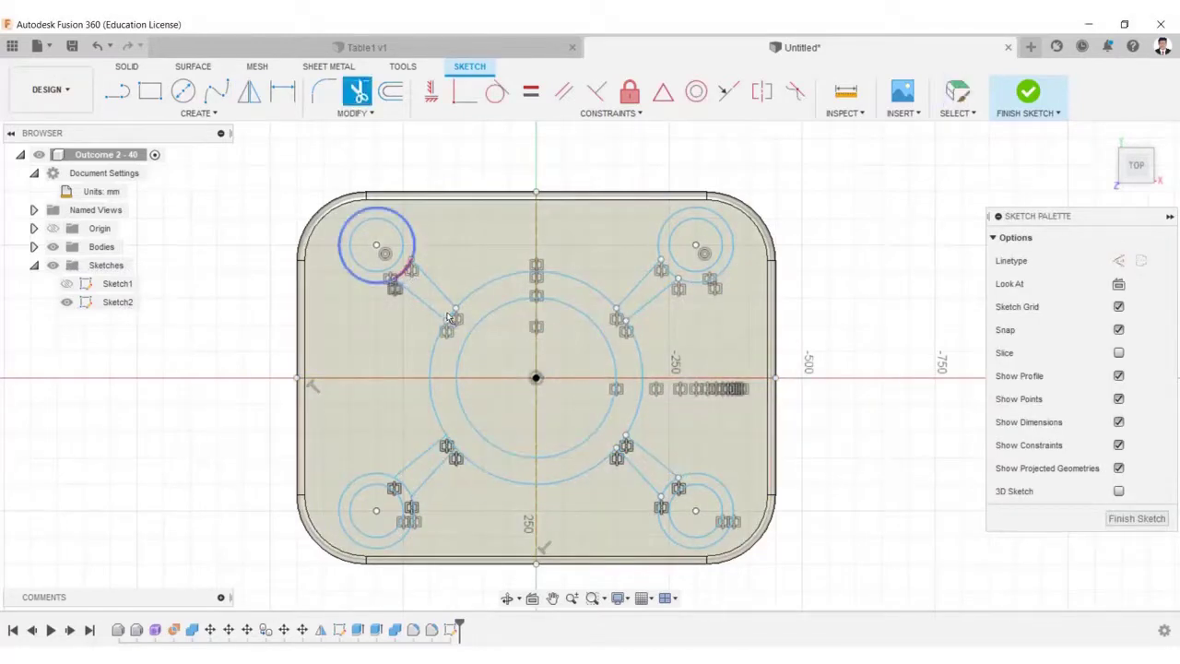
{"action": "left_click", "coordinate": [452, 312]}
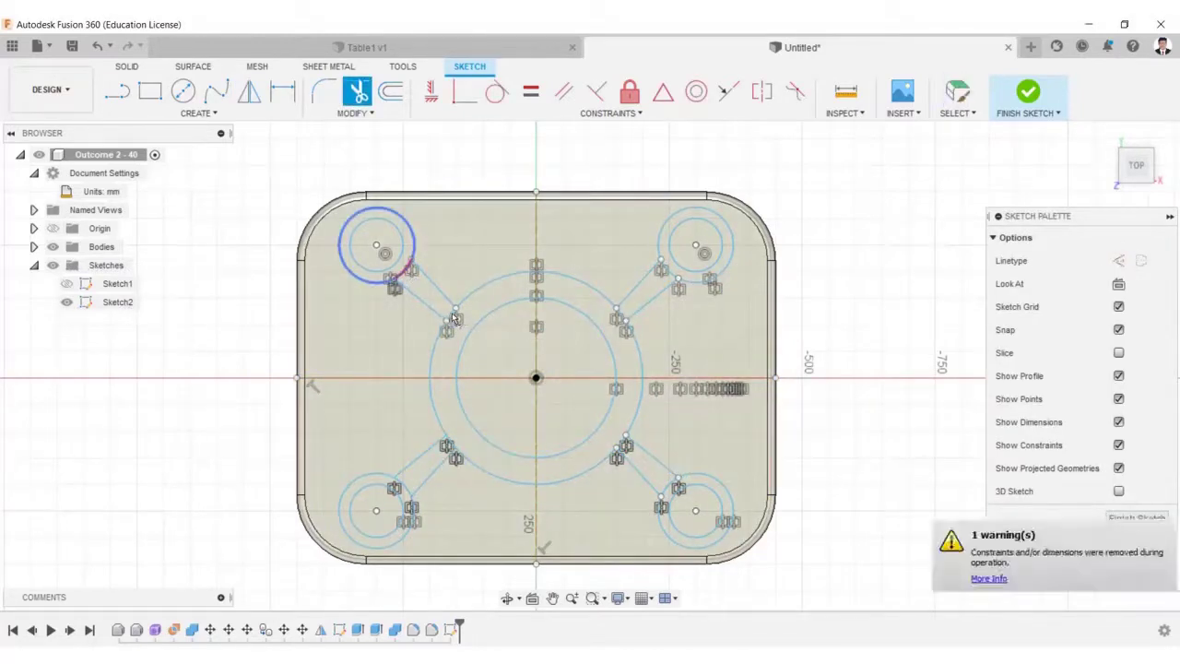
{"action": "left_click", "coordinate": [403, 487]}
{"action": "left_click", "coordinate": [671, 486]}
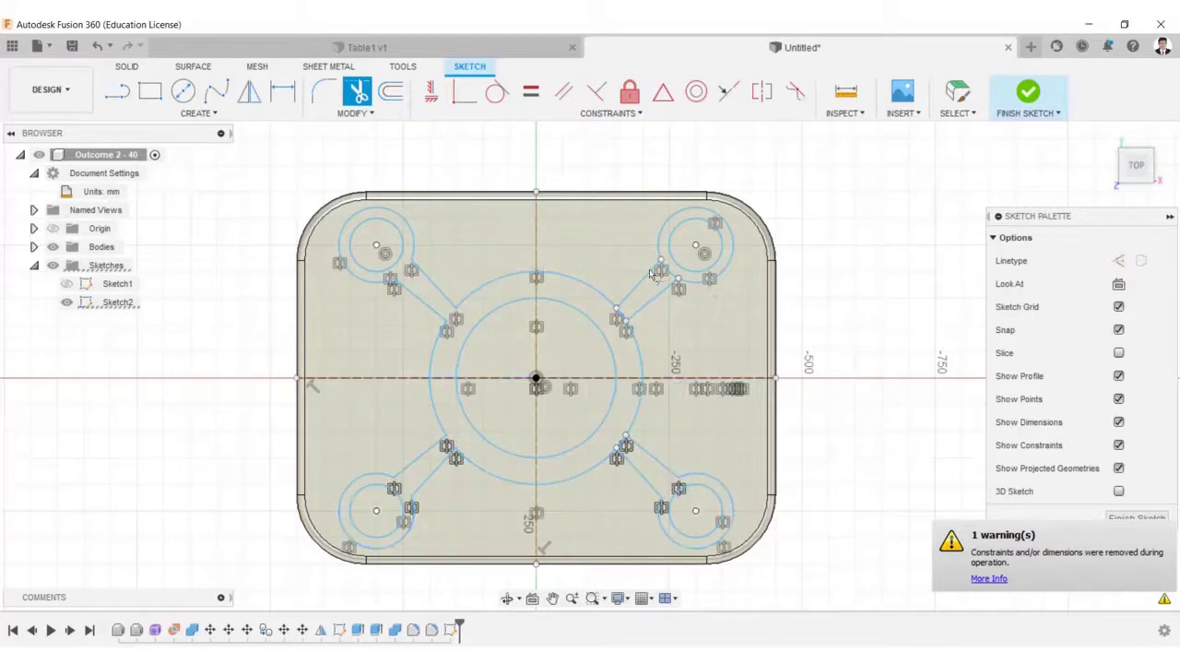
{"action": "left_click", "coordinate": [626, 319]}
{"action": "left_click", "coordinate": [625, 445]}
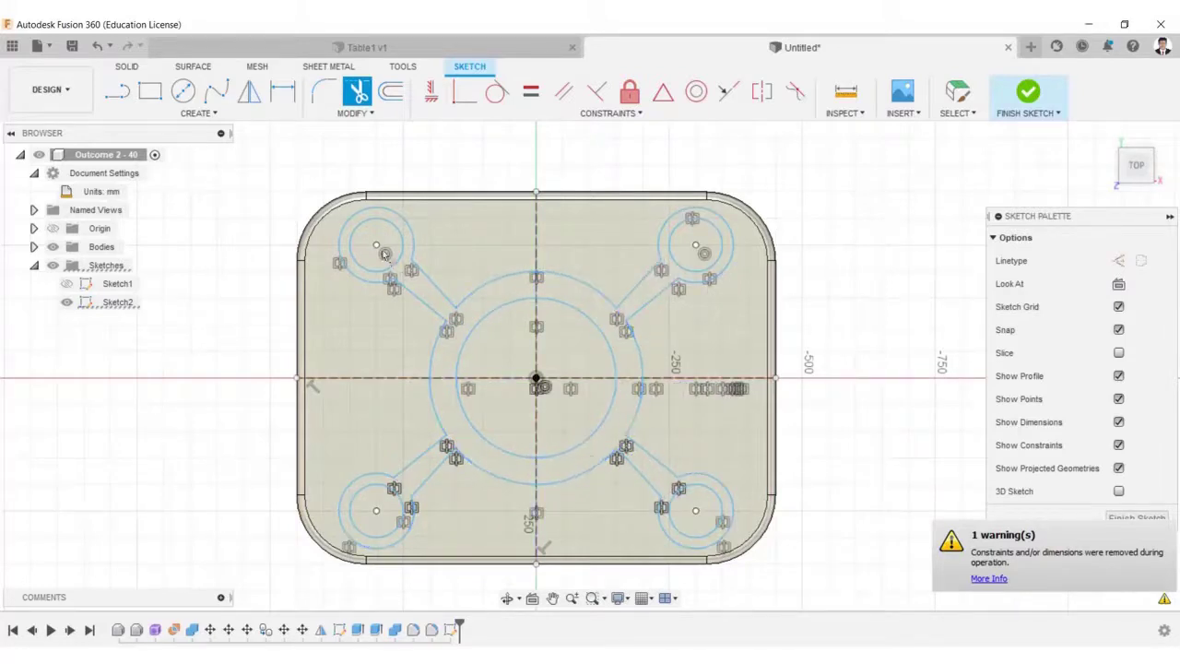
Fillet the eight corners where the connecting lines meet the outer central circle with a 50 mm radius
{"action": "left_click", "coordinate": [324, 90]}
{"action": "left_click", "coordinate": [447, 325]}
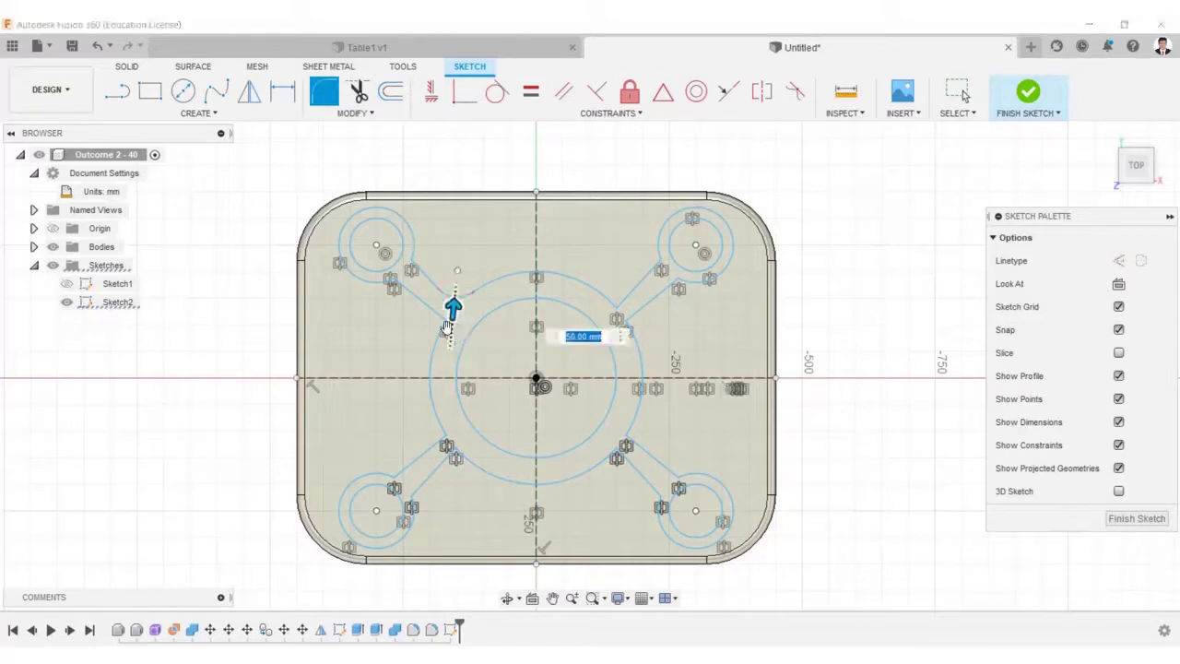
{"action": "left_click", "coordinate": [626, 330]}
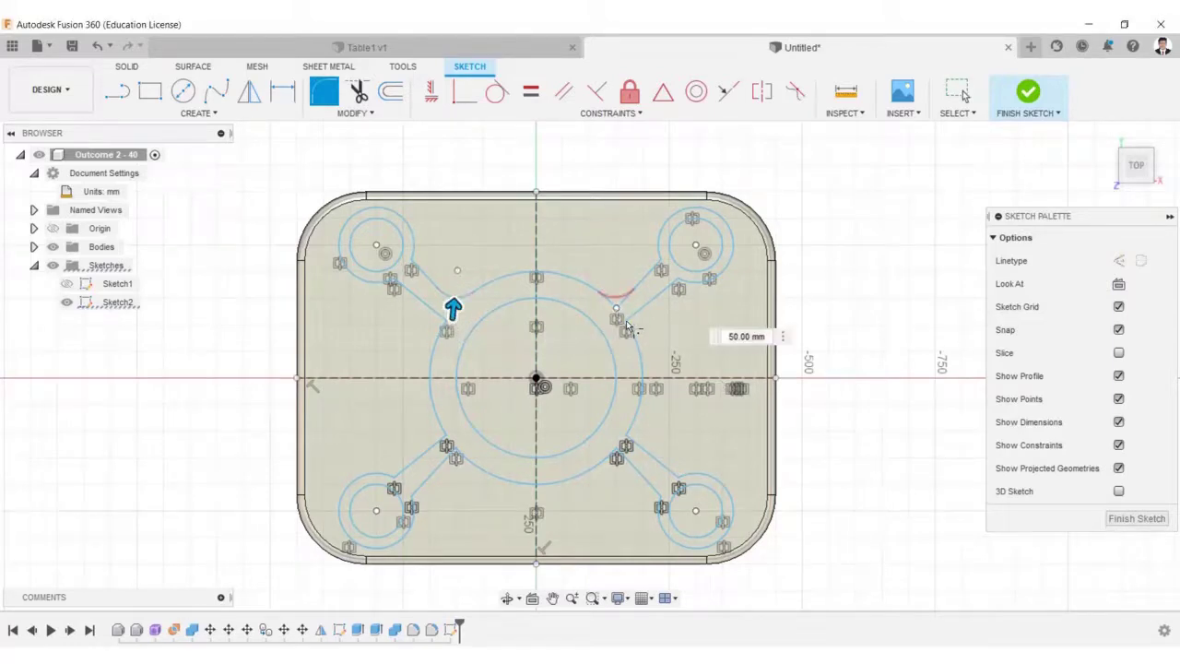
{"action": "key", "text": "Return"}
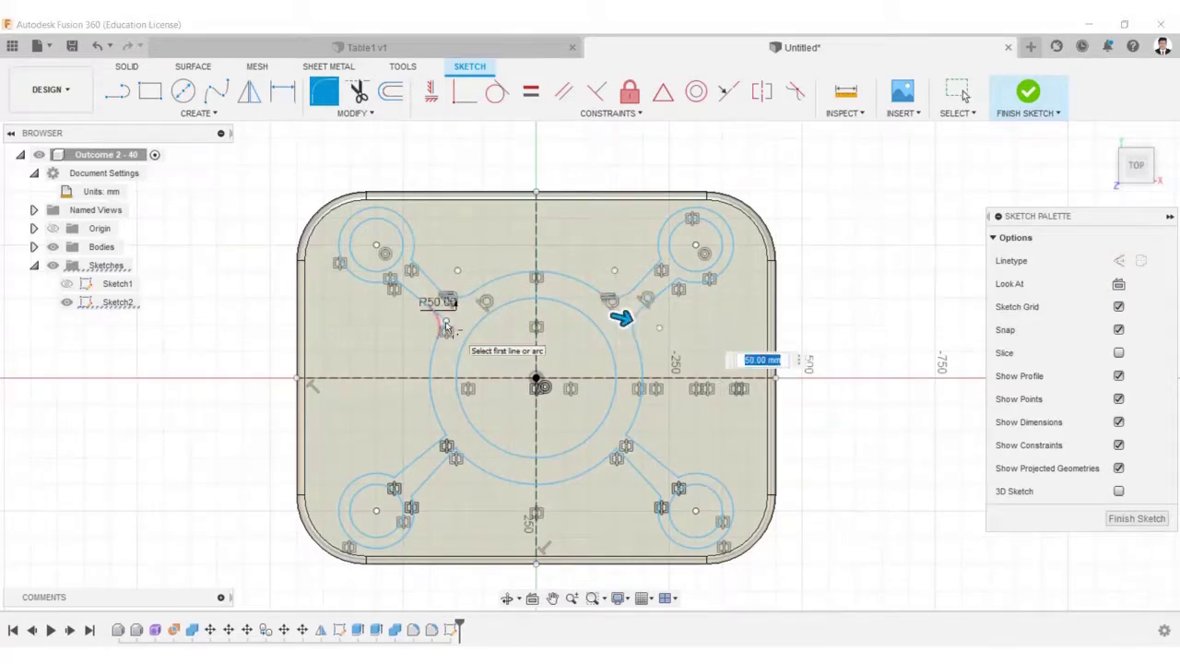
{"action": "left_click", "coordinate": [446, 437]}
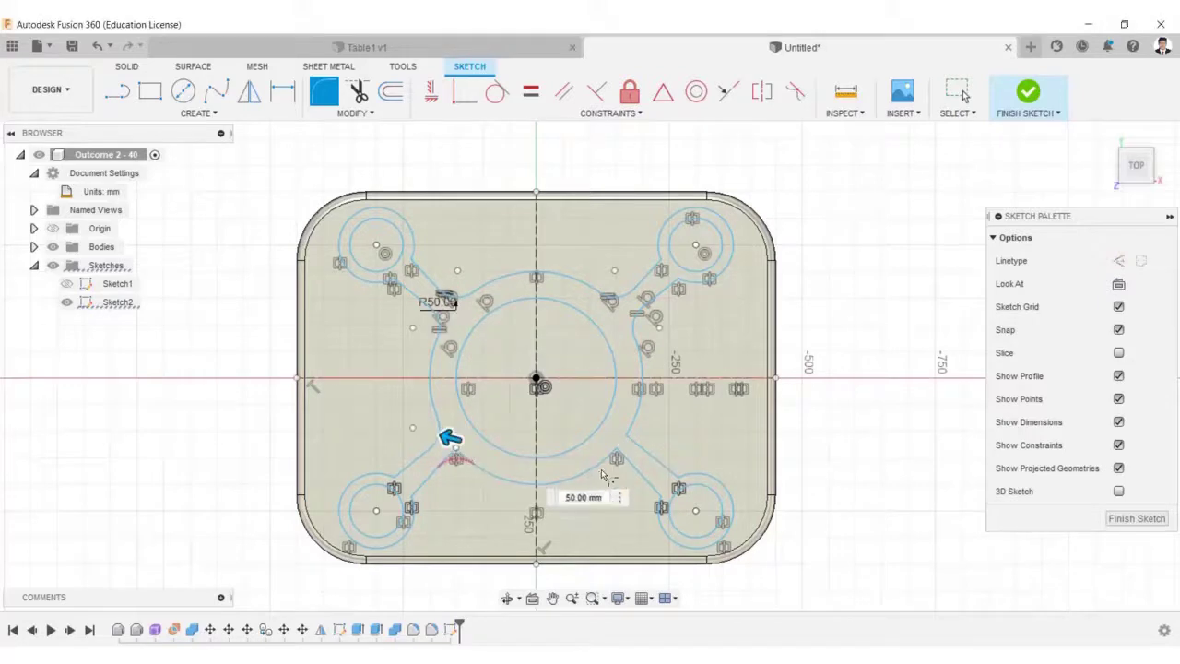
{"action": "key", "text": "Return"}
{"action": "left_click", "coordinate": [622, 442]}
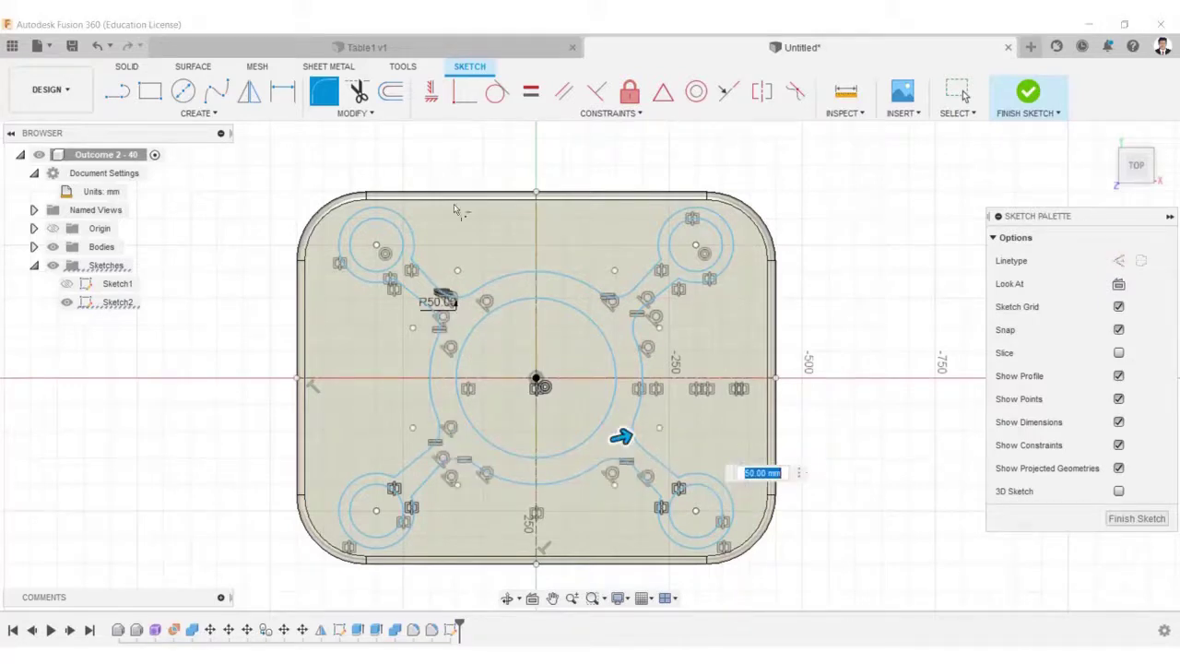
{"action": "key", "text": "Return"}
{"action": "key", "text": "Escape"}
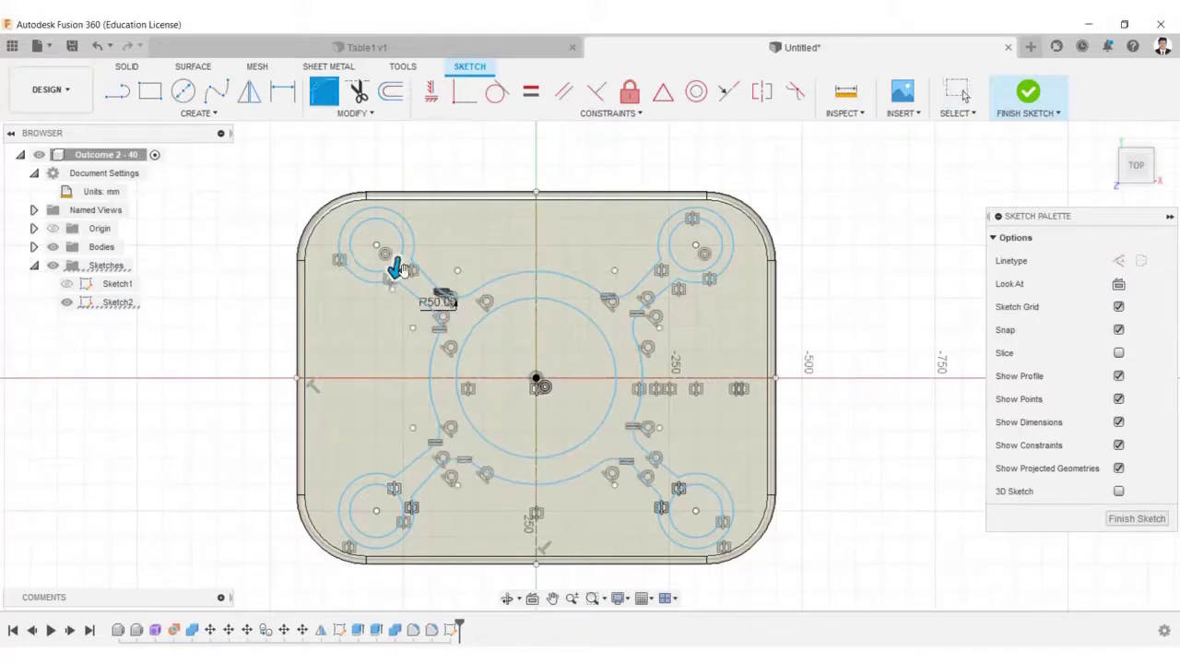
Fillet the junctions of the connecting lines and the four outer corner circles with a 20 mm radius, and finish the sketch
{"action": "left_click", "coordinate": [397, 278]}
{"action": "scroll", "coordinate": [398, 279], "scroll_direction": "up", "scroll_amount": 4}
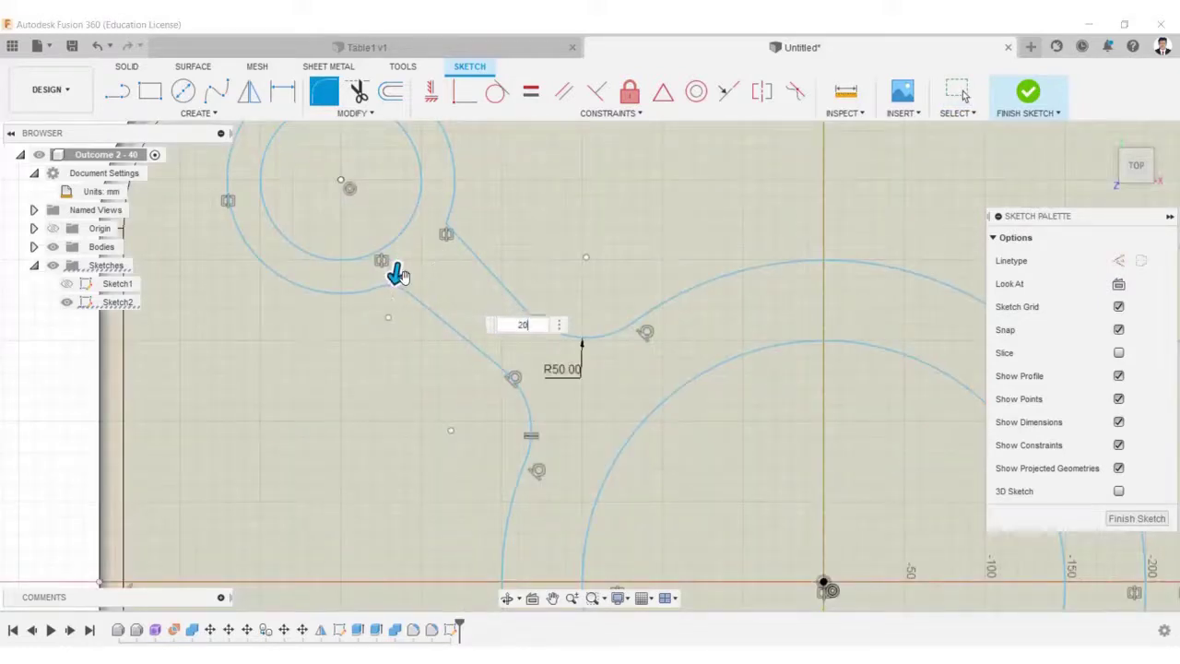
{"action": "scroll", "coordinate": [448, 229], "scroll_direction": "down", "scroll_amount": 7}
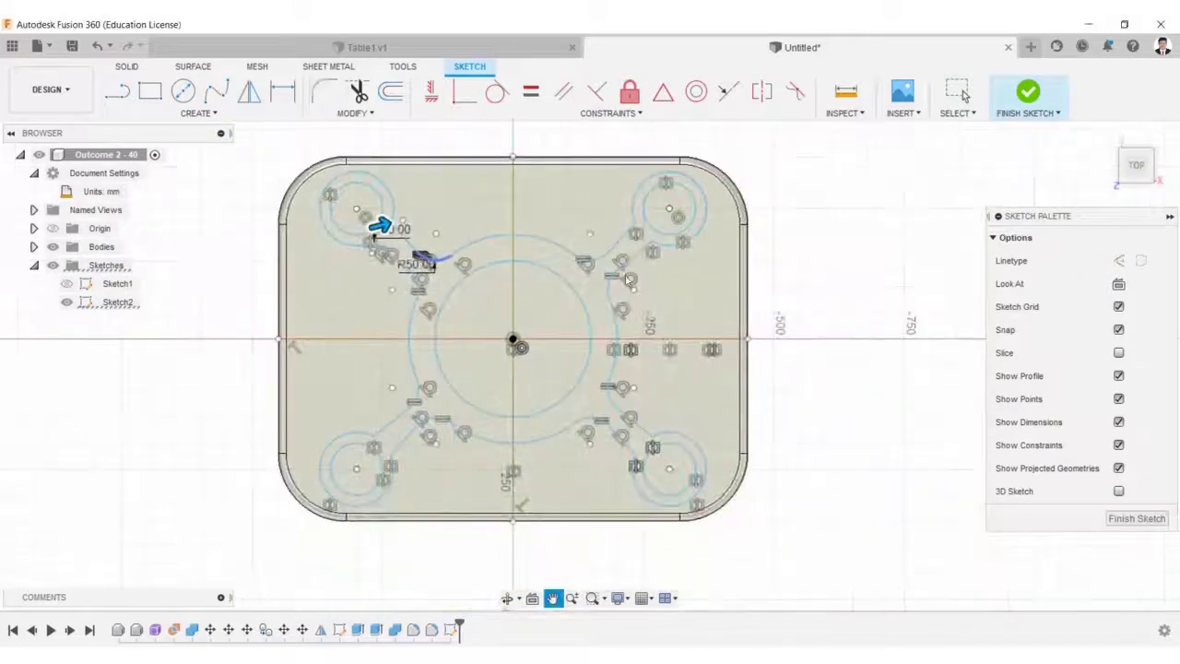
{"action": "left_click", "coordinate": [650, 242]}
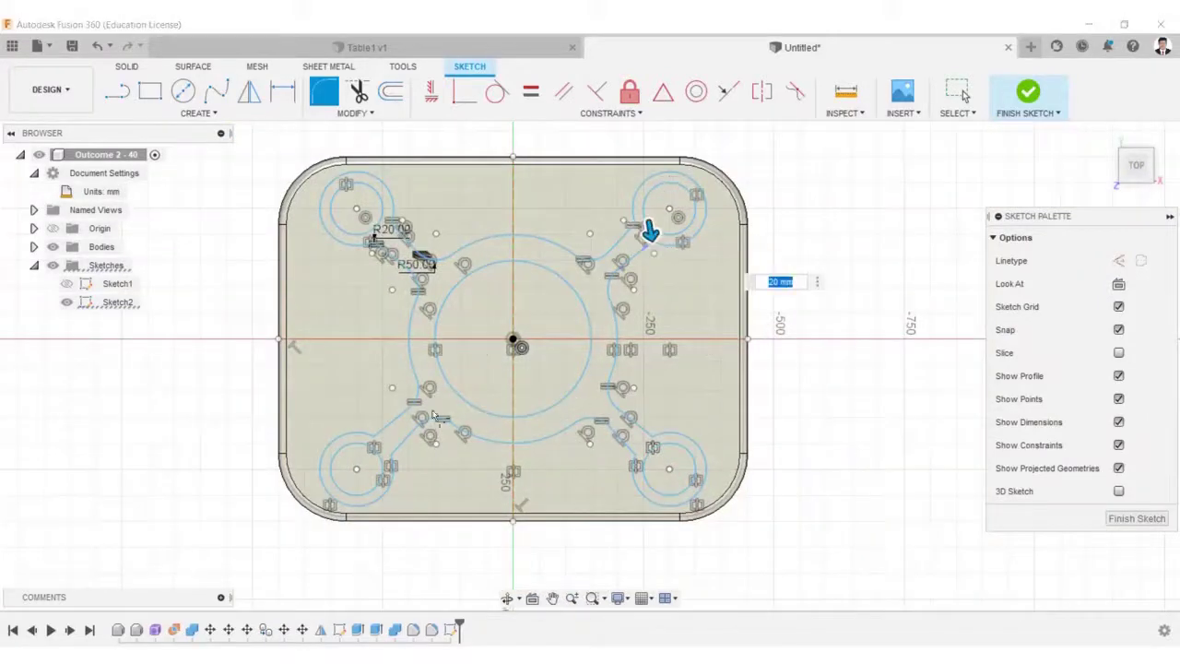
{"action": "left_click", "coordinate": [374, 443]}
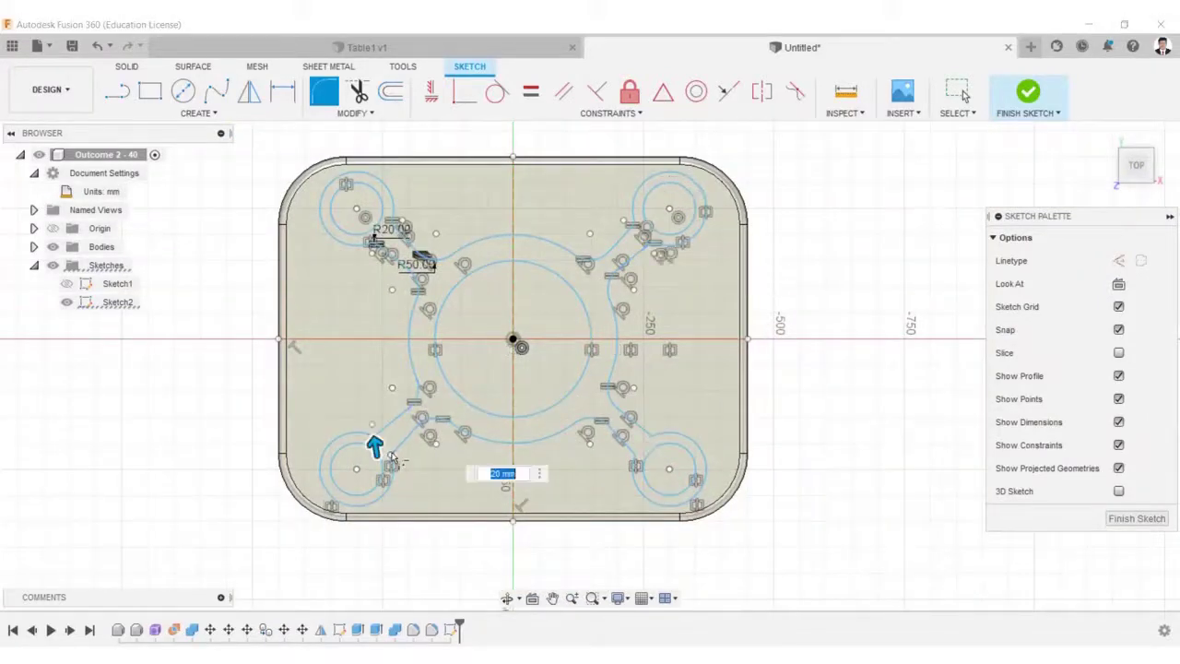
{"action": "left_click", "coordinate": [645, 445]}
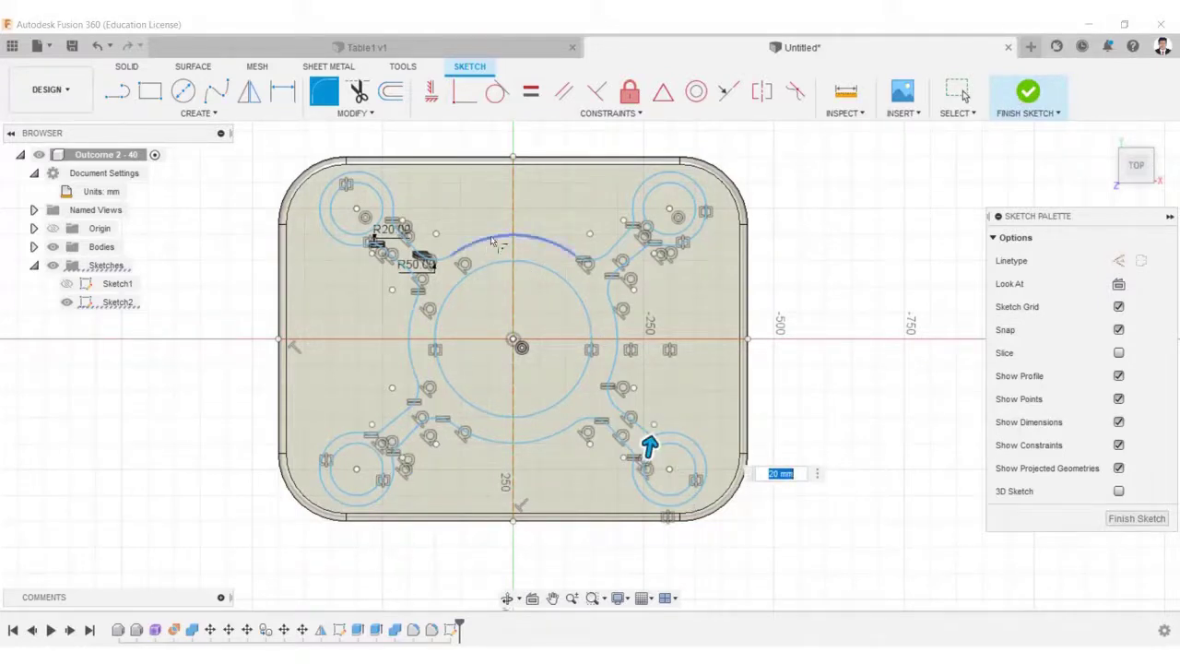
{"action": "left_click", "coordinate": [1029, 101]}
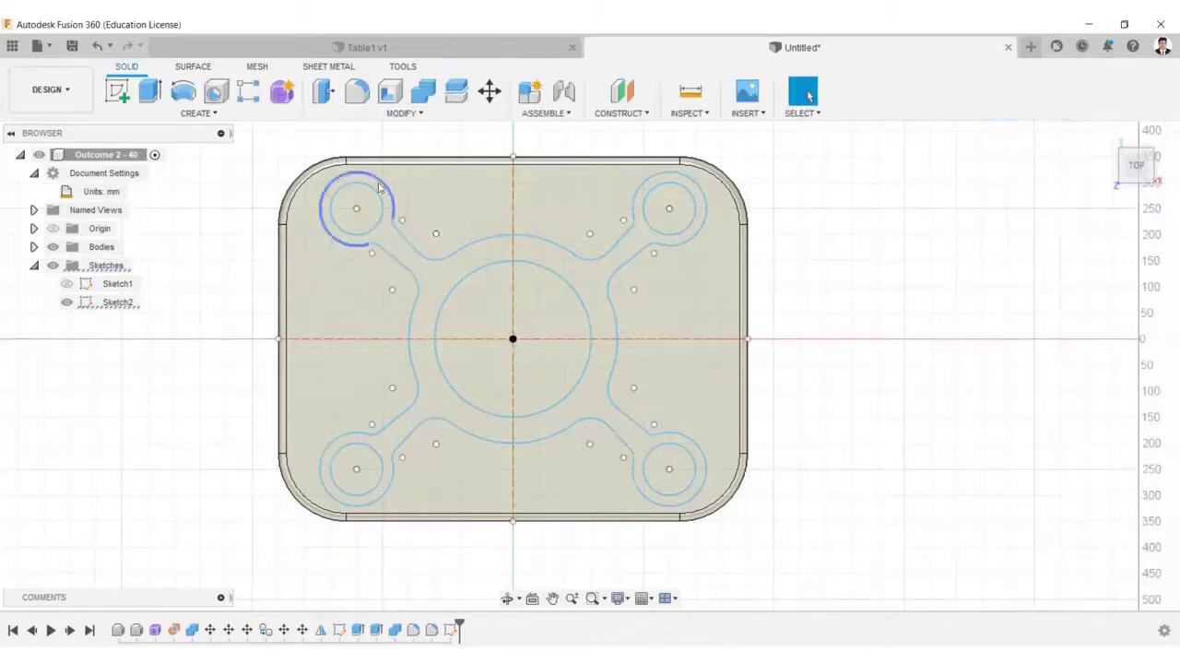
Cut the linked-circle band 5 mm deep into the tabletop with an extrusion distance of -5 mm
{"action": "key", "text": "e"}
{"action": "left_click", "coordinate": [398, 244]}
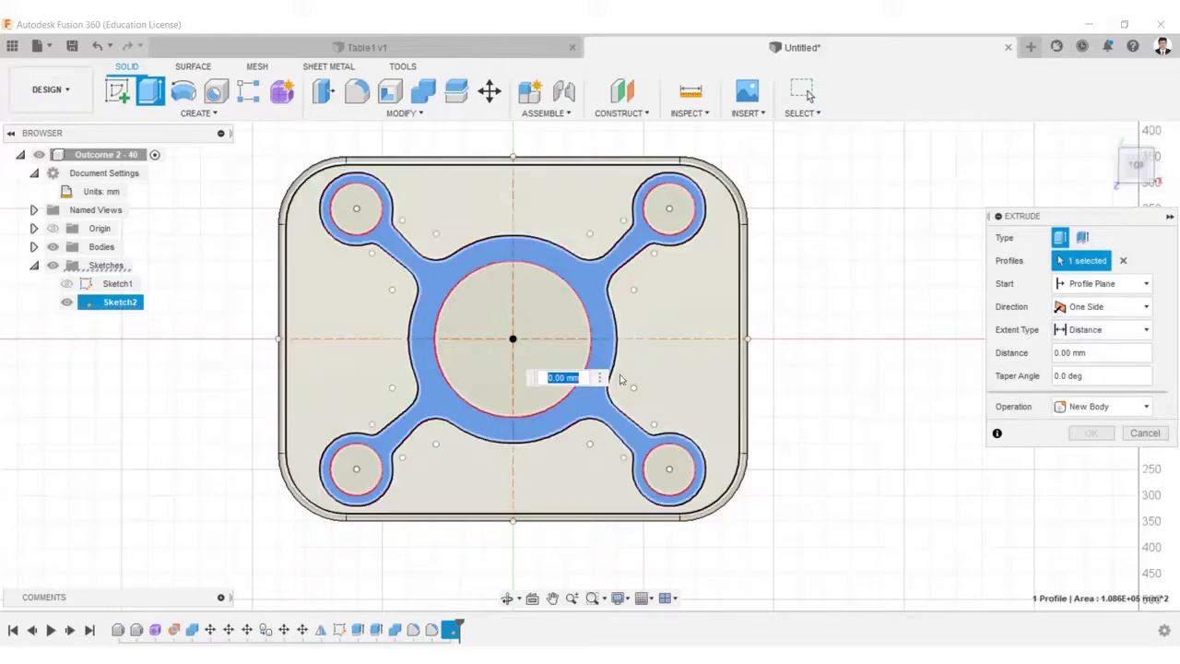
{"action": "type", "text": "-5"}
{"action": "key", "text": "Return"}
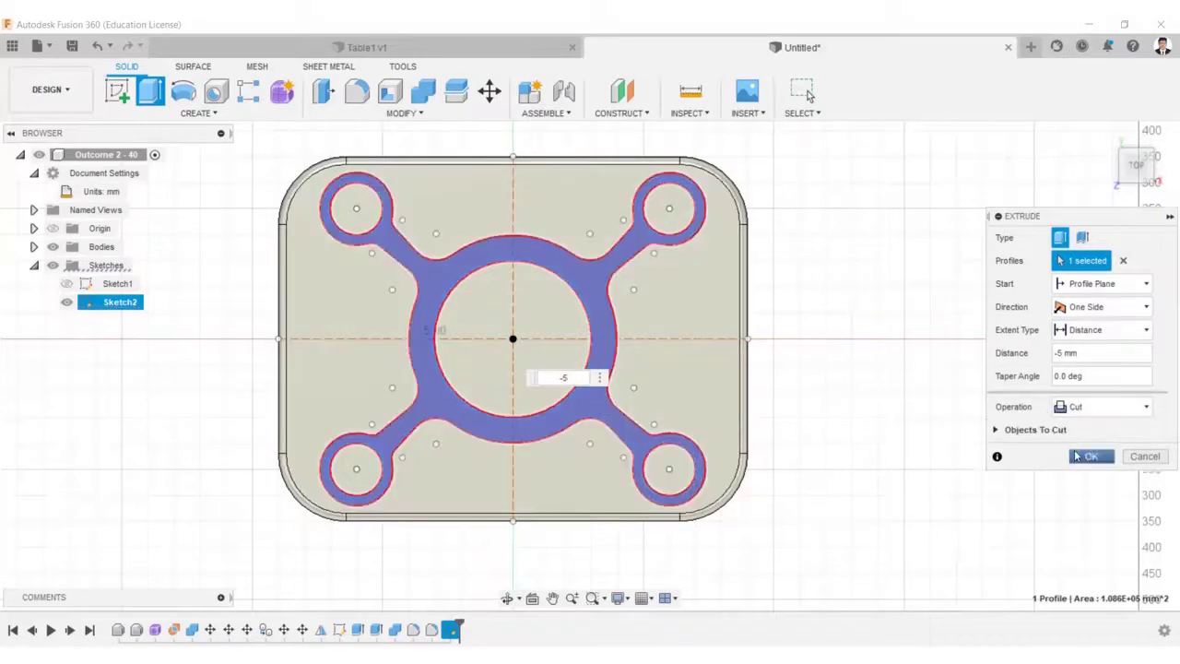
{"action": "key", "text": "Return"}
Start a fillet on the outer top outline of the recessed pattern with a 5 mm radius
{"action": "key", "text": "F6"}
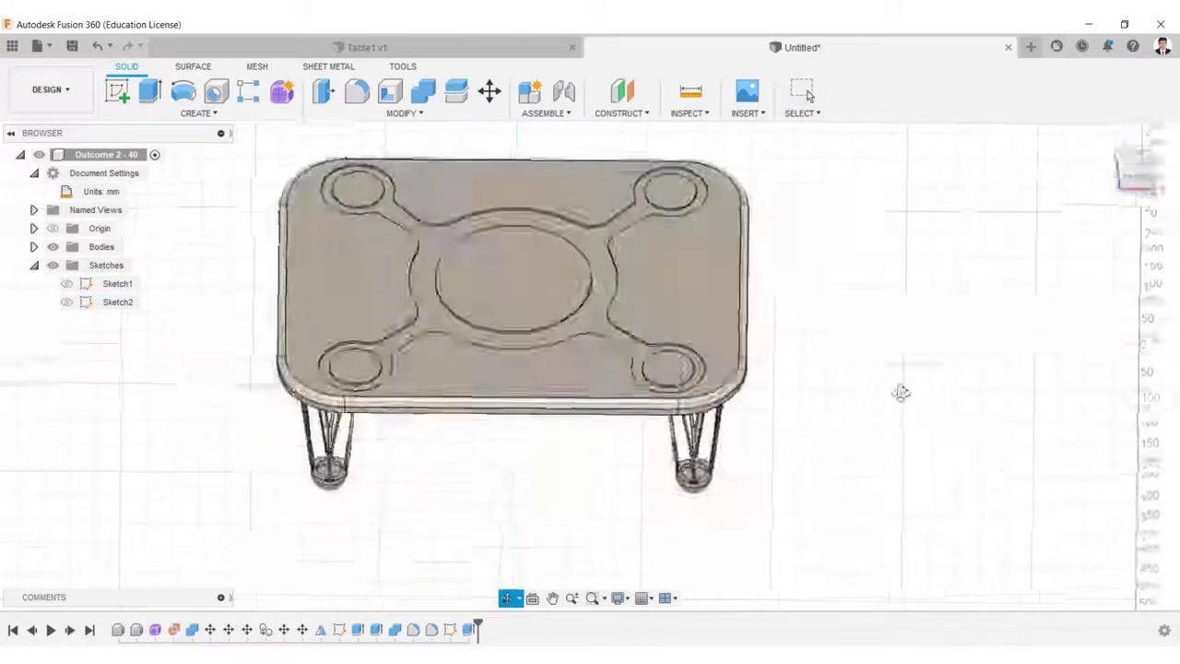
{"action": "scroll", "coordinate": [333, 219], "scroll_direction": "up", "scroll_amount": 5}
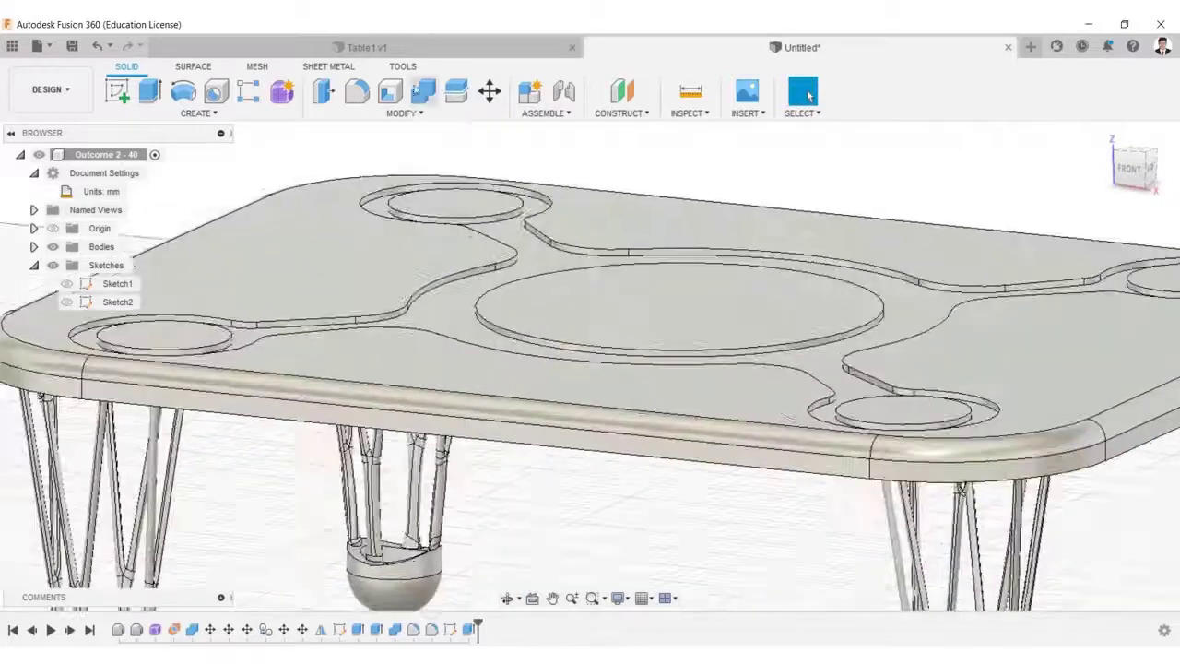
{"action": "left_click", "coordinate": [357, 90]}
{"action": "left_click", "coordinate": [542, 238]}
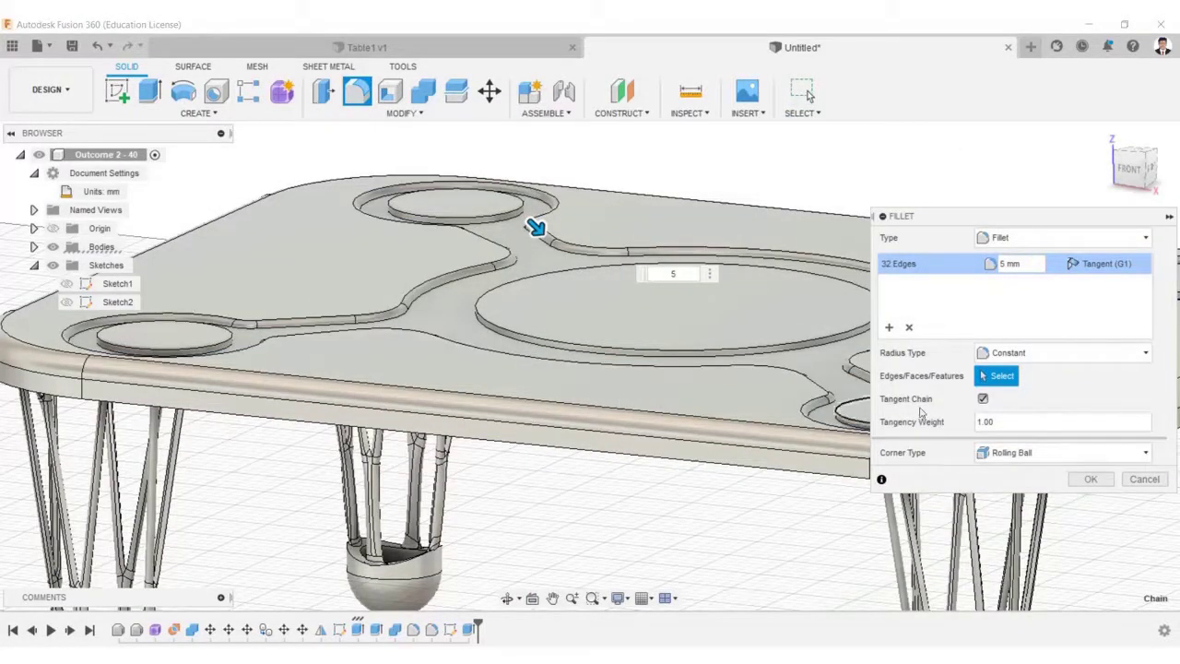
Add the top rims of the central disc and four corner discs as a second 5 mm selection and complete the fillet
{"action": "left_click", "coordinate": [889, 327]}
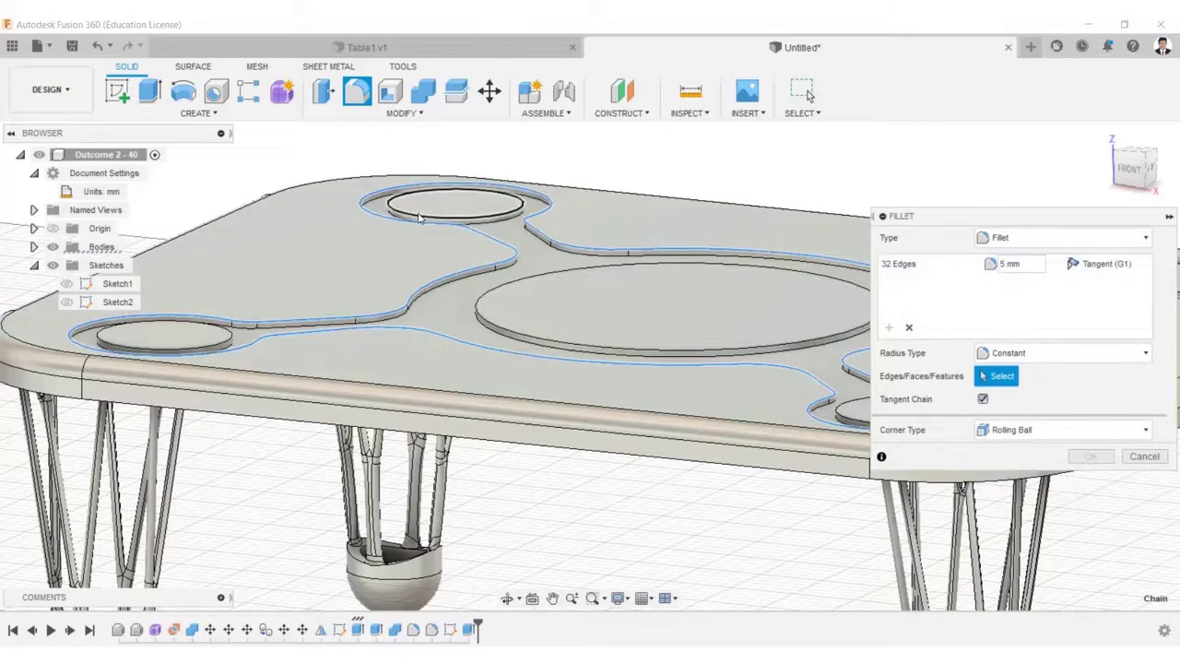
{"action": "left_click", "coordinate": [417, 218]}
{"action": "left_click", "coordinate": [231, 335]}
{"action": "left_click", "coordinate": [502, 322]}
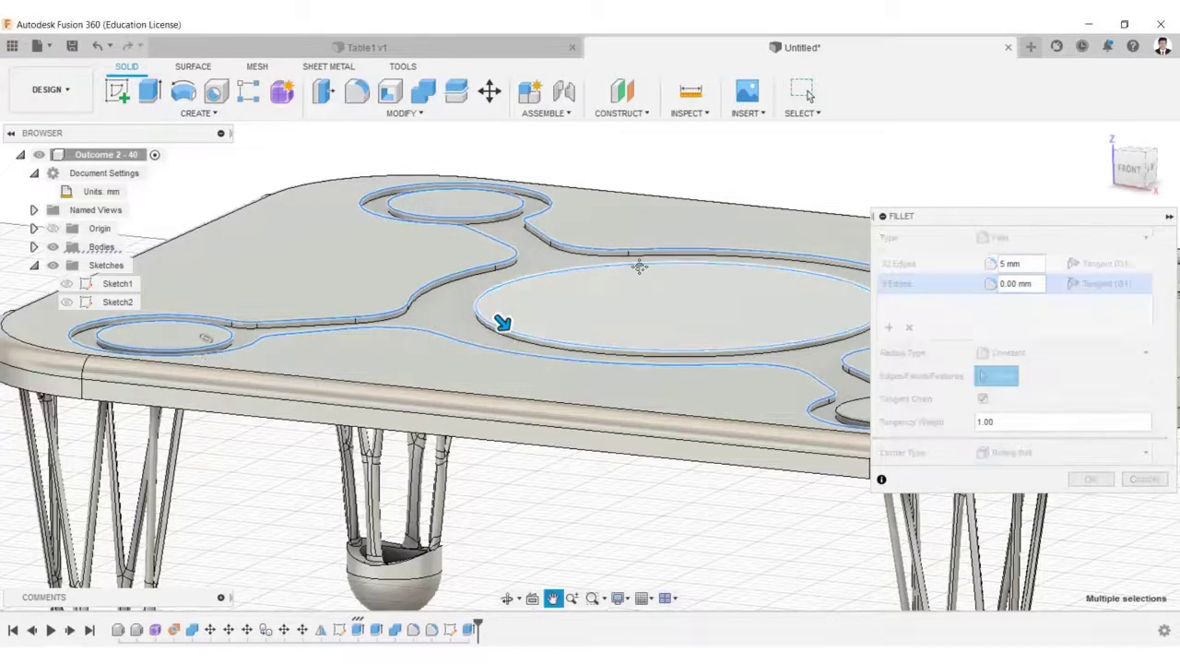
{"action": "middle_click_drag", "start_coordinate": [639, 267], "coordinate": [701, 295], "text": "shift"}
{"action": "left_click", "coordinate": [770, 220]}
{"action": "left_click", "coordinate": [553, 339]}
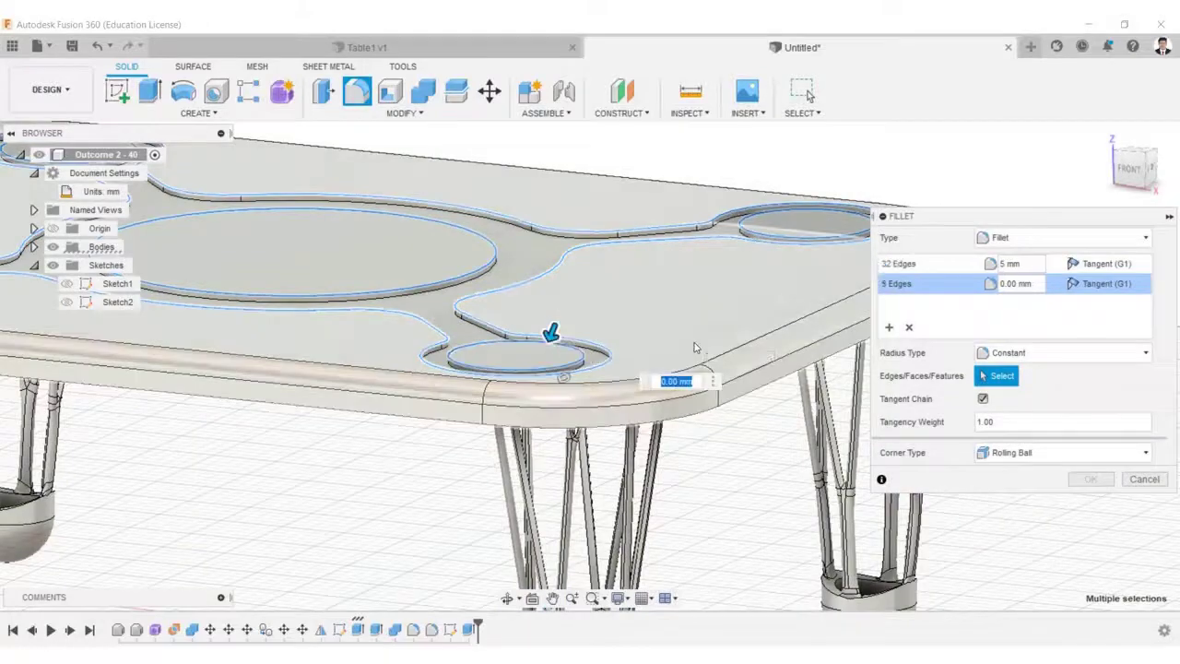
{"action": "type", "text": "5"}
{"action": "left_click", "coordinate": [1091, 478]}
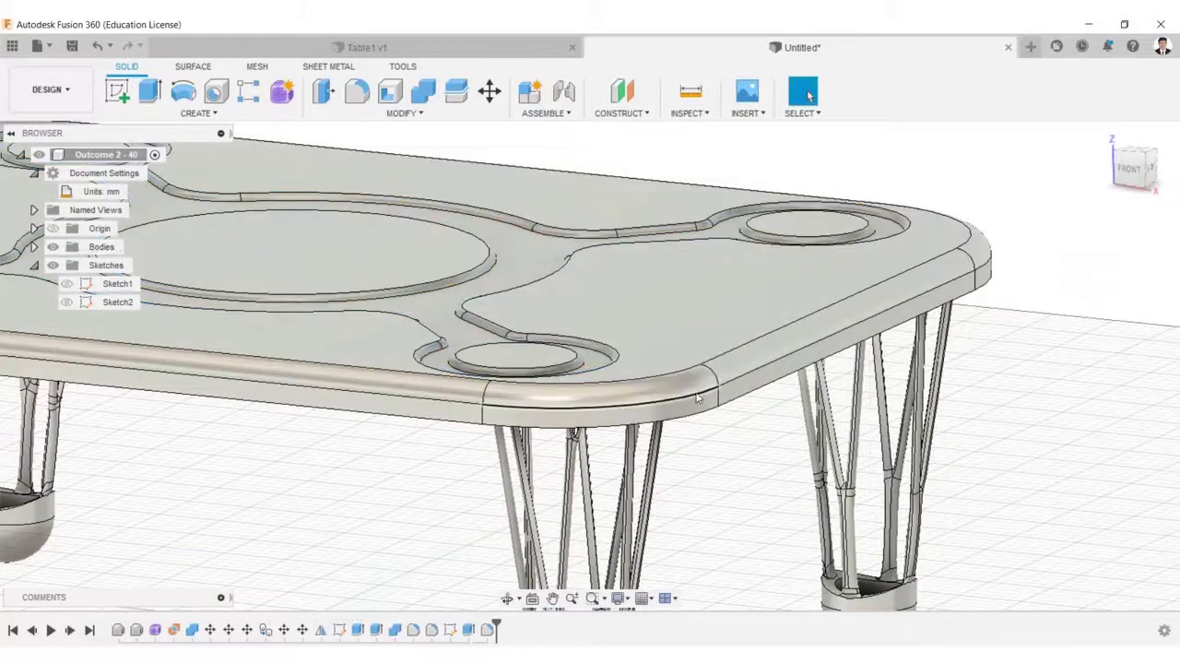
Apply the finished Oak wood appearance to the tabletop and the Mahogany appearance to the legs
{"action": "scroll", "coordinate": [332, 416], "scroll_direction": "down", "scroll_amount": 5}
{"action": "mouse_move", "coordinate": [493, 387]}
{"action": "middle_mouse_down", "text": "shift"}
{"action": "mouse_move", "coordinate": [538, 434]}
{"action": "mouse_move", "coordinate": [470, 508]}
{"action": "mouse_move", "coordinate": [515, 376]}
{"action": "mouse_move", "coordinate": [612, 366]}
{"action": "mouse_move", "coordinate": [501, 379]}
{"action": "middle_mouse_up", "text": "shift"}
{"action": "left_click", "coordinate": [427, 113]}
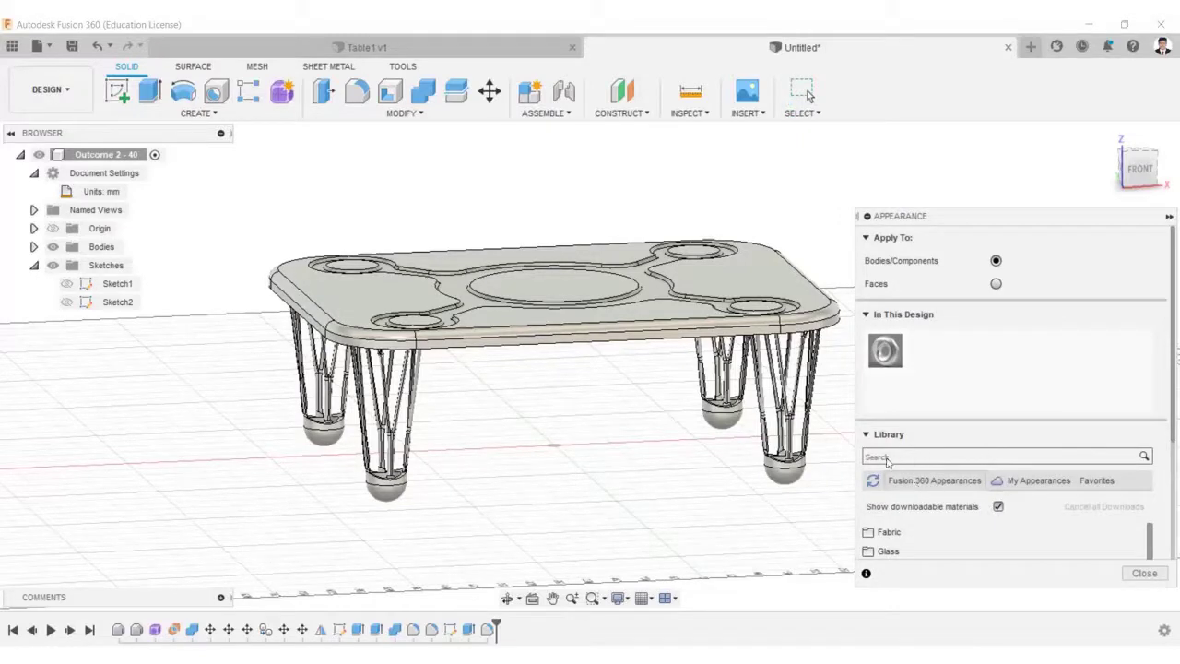
{"action": "scroll", "coordinate": [996, 504], "scroll_direction": "down", "scroll_amount": 5}
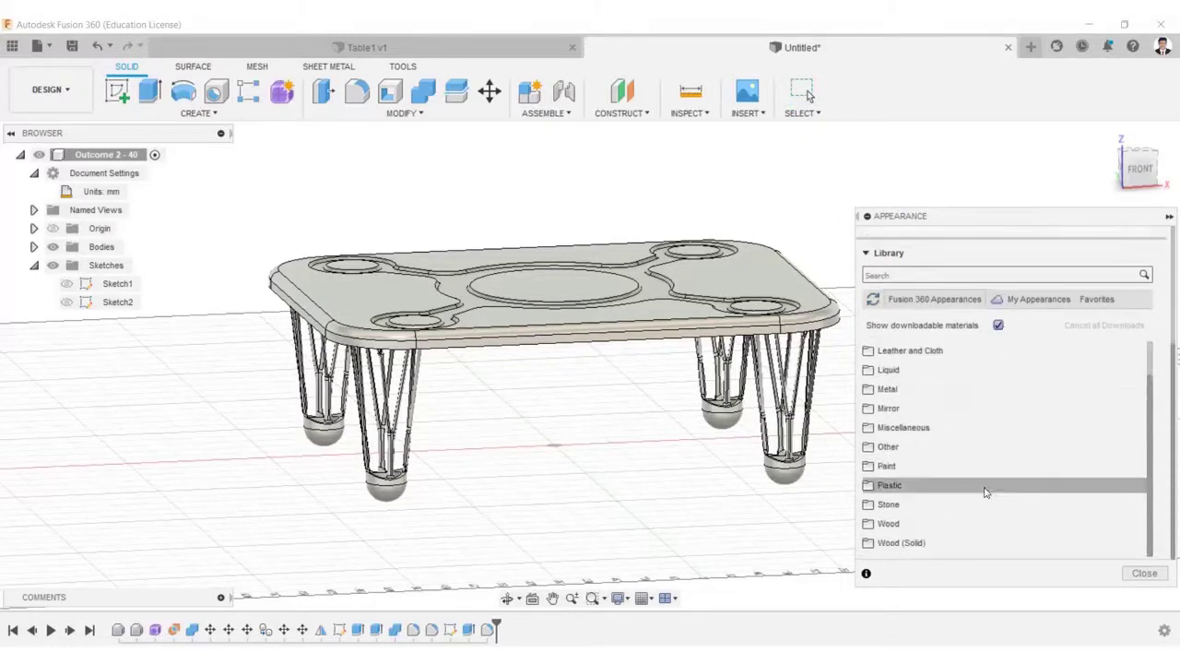
{"action": "scroll", "coordinate": [955, 517], "scroll_direction": "down", "scroll_amount": 8}
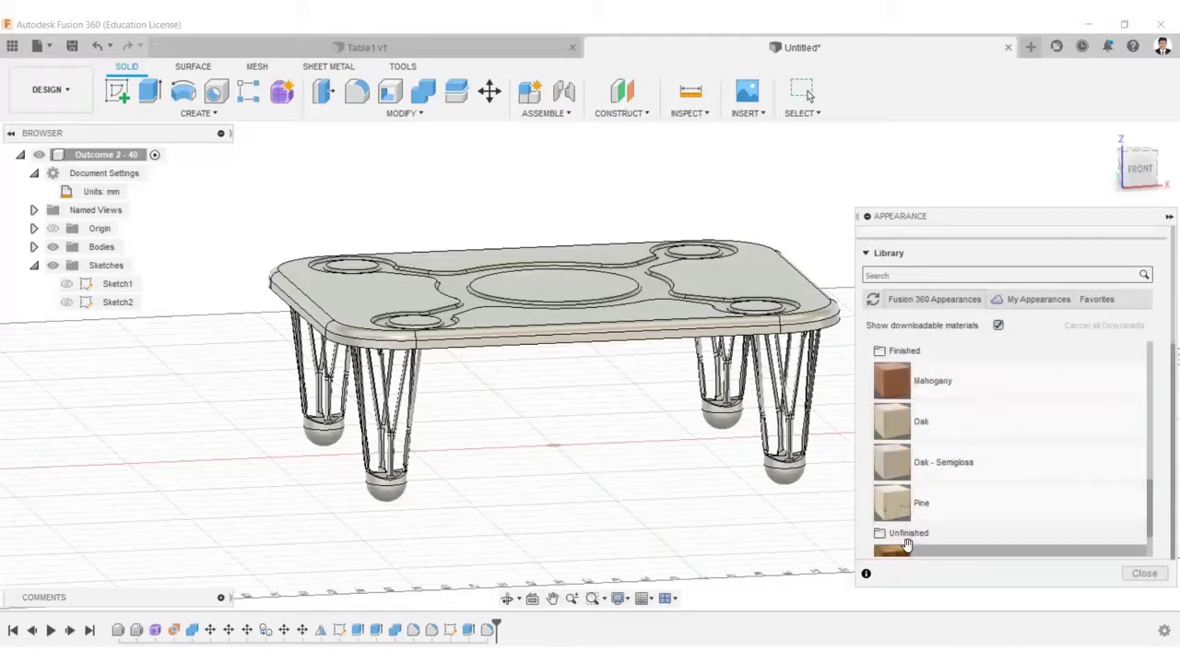
{"action": "left_click_drag", "start_coordinate": [783, 413], "coordinate": [710, 315]}
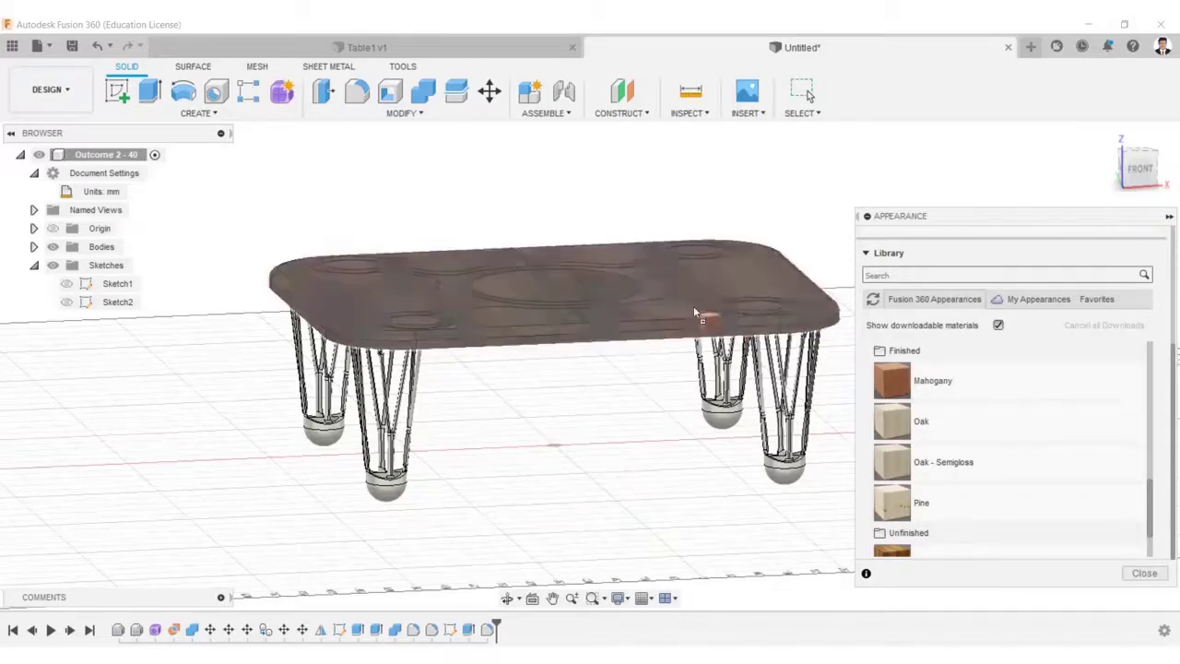
{"action": "left_click_drag", "start_coordinate": [918, 417], "coordinate": [738, 332]}
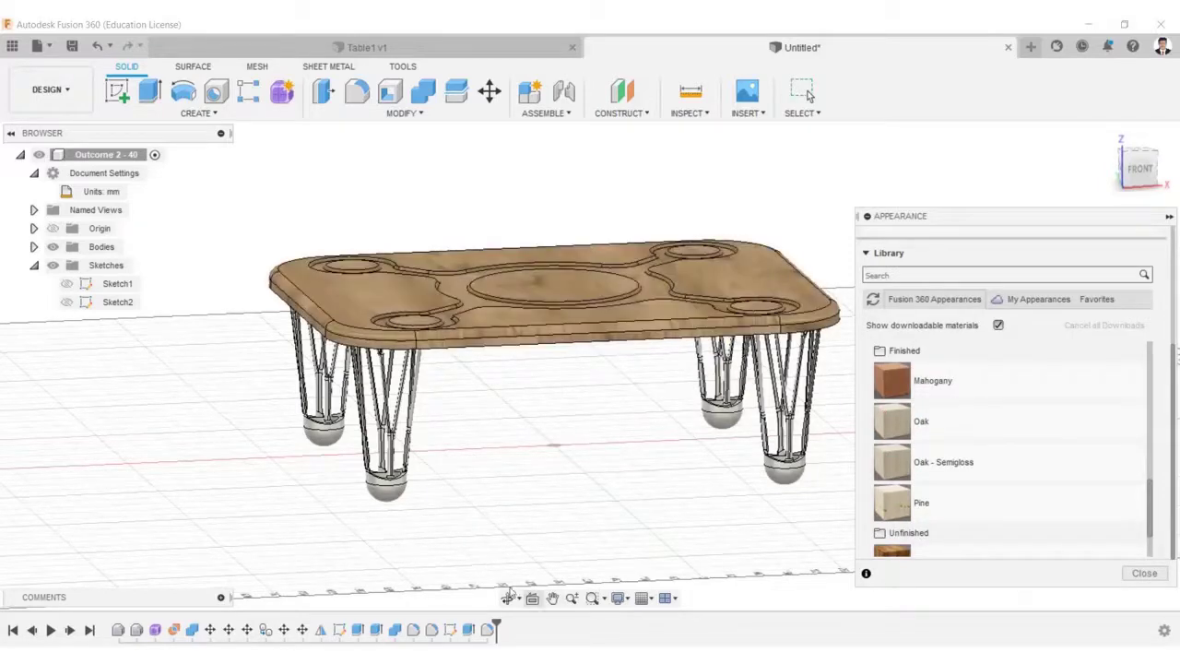
{"action": "left_click_drag", "start_coordinate": [909, 397], "coordinate": [793, 396]}
{"action": "left_click_drag", "start_coordinate": [914, 382], "coordinate": [337, 389]}
Remove the unused Walnut appearance from the design and apply Mahogany to the recessed pattern's floor face only
{"action": "scroll", "coordinate": [971, 259], "scroll_direction": "up", "scroll_amount": 3}
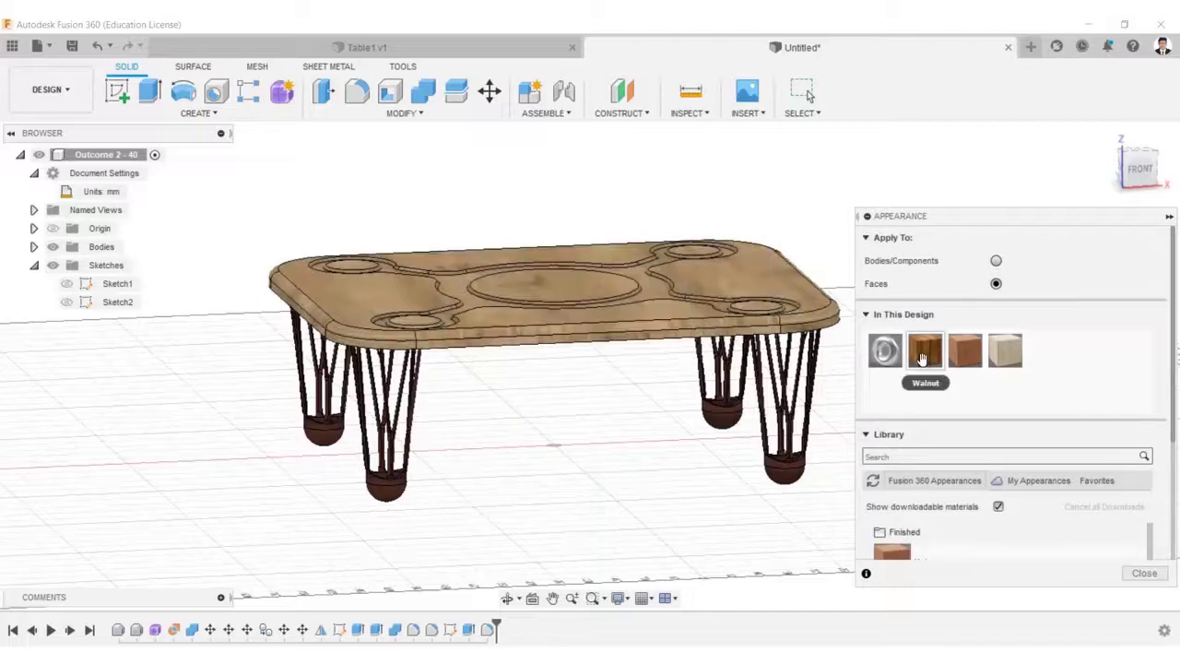
{"action": "right_click", "coordinate": [929, 393]}
{"action": "left_click", "coordinate": [951, 402]}
{"action": "left_click_drag", "start_coordinate": [966, 354], "coordinate": [654, 284]}
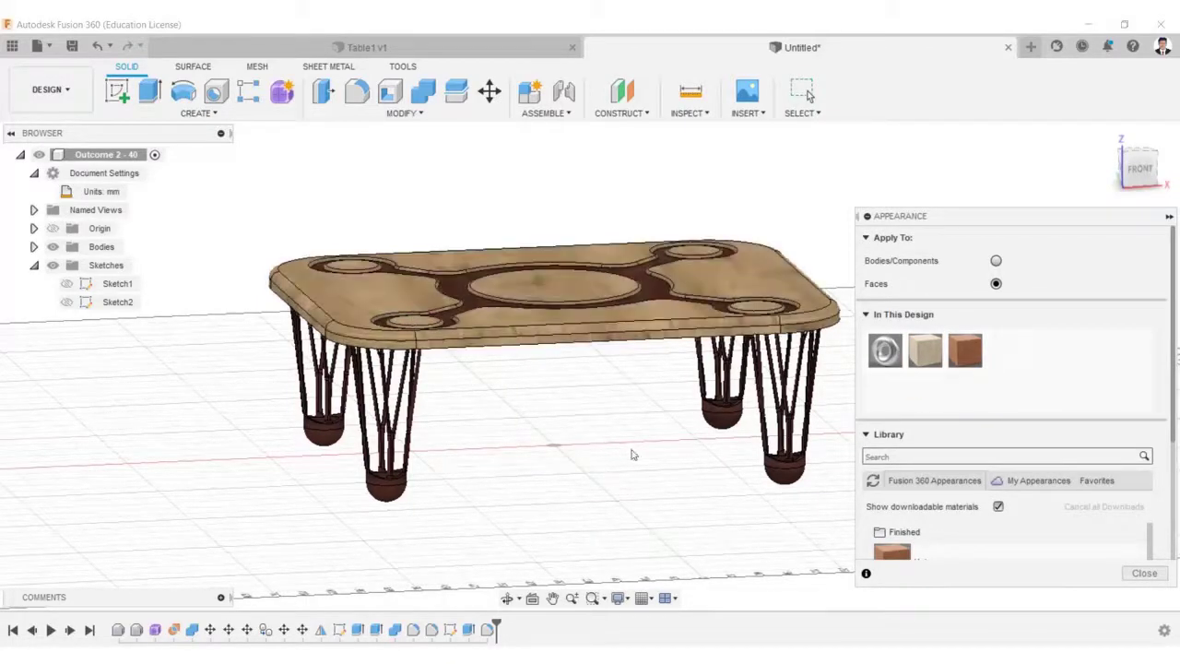
{"action": "middle_click_drag", "start_coordinate": [529, 403], "coordinate": [602, 390], "text": "shift"}
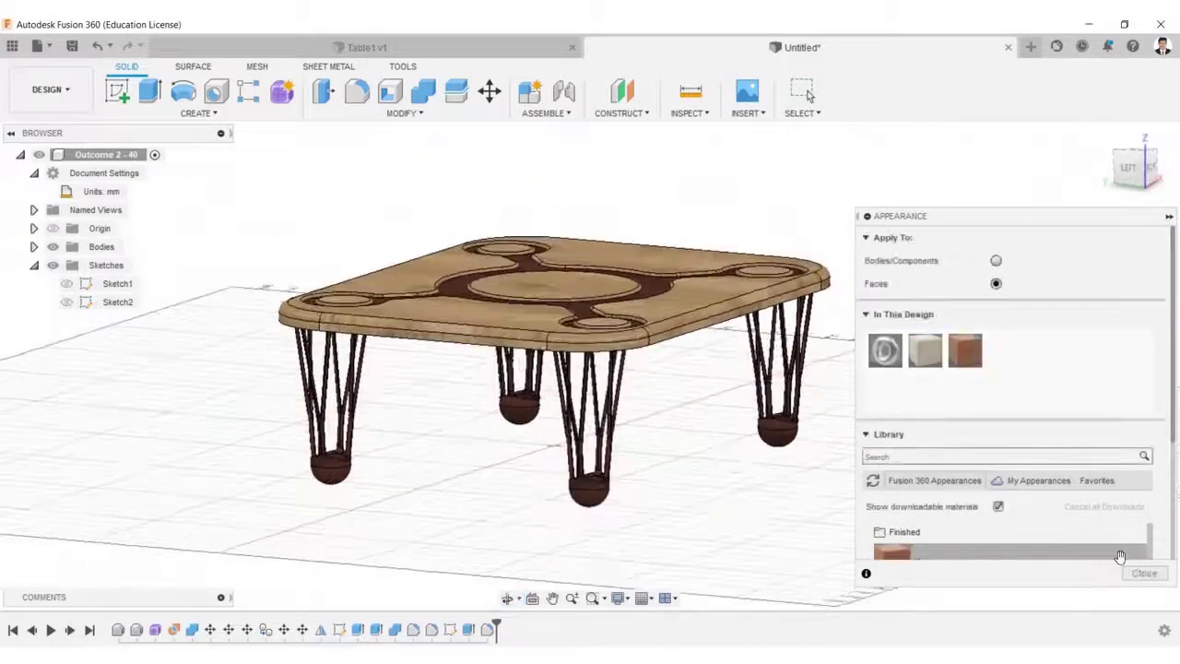
{"action": "key", "text": "Escape"}
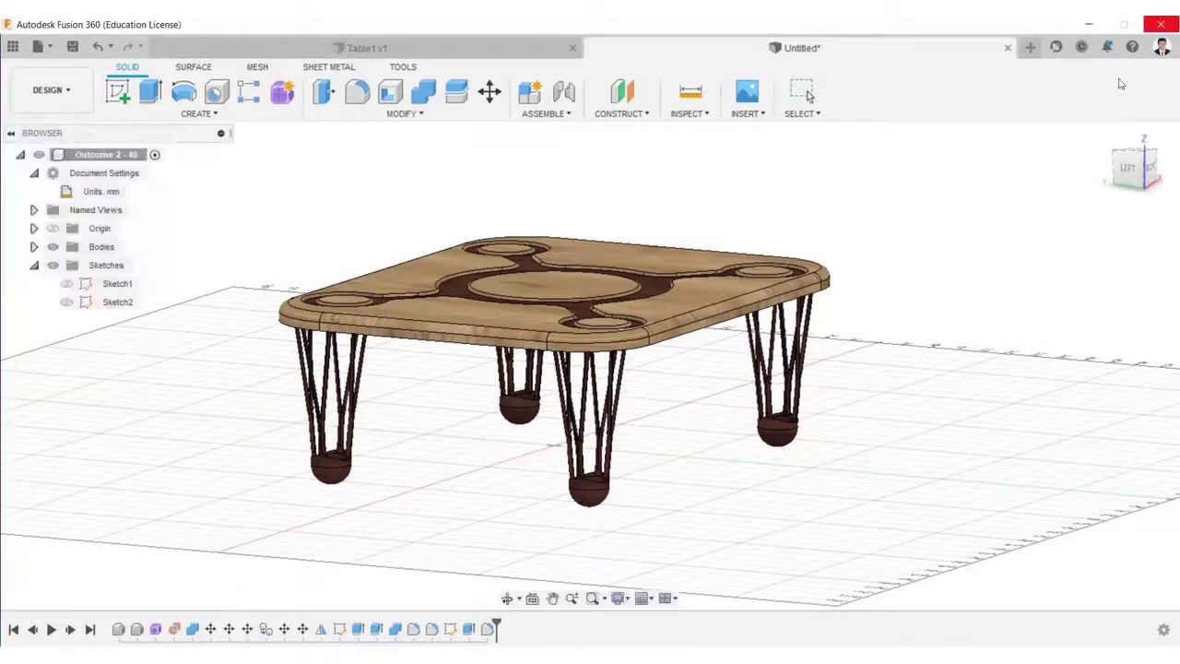
View the table from the left side, return to the home view, and open the list of workspaces
{"action": "left_click", "coordinate": [1128, 168]}
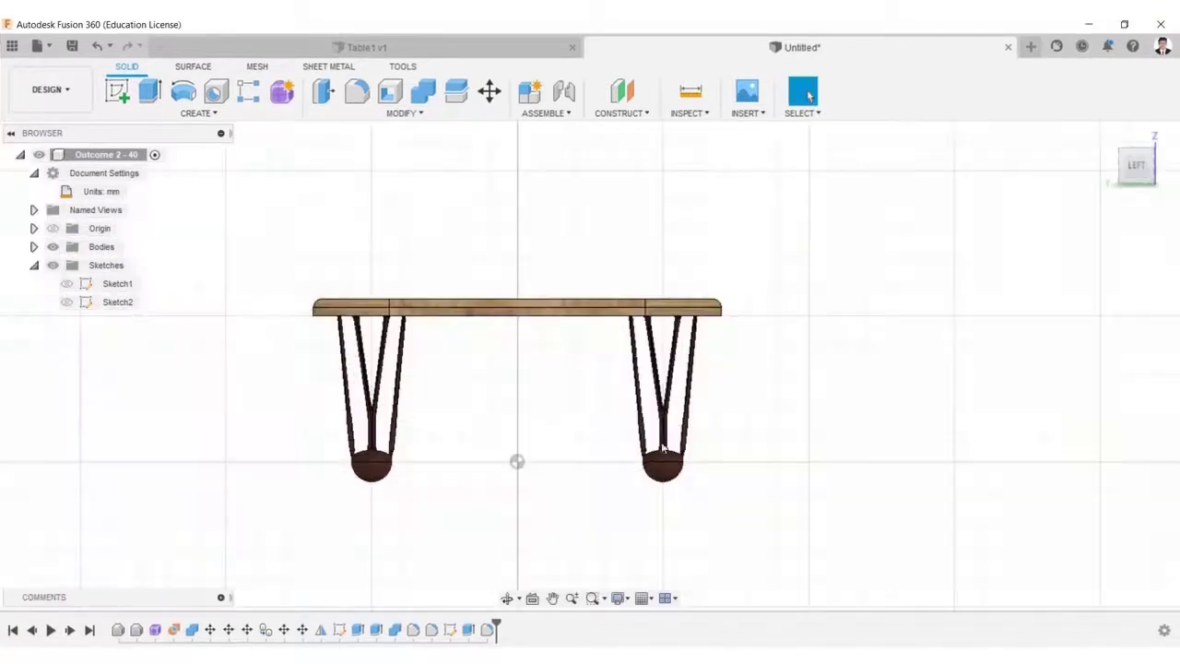
{"action": "left_click", "coordinate": [1107, 134]}
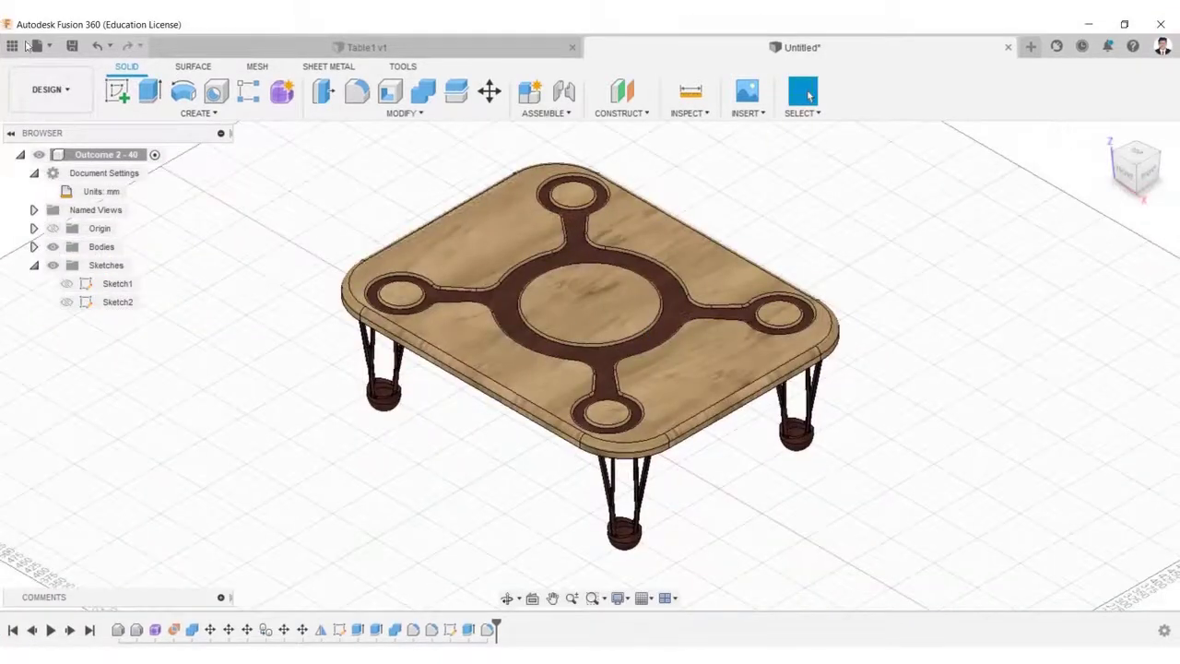
{"action": "left_click", "coordinate": [50, 89]}
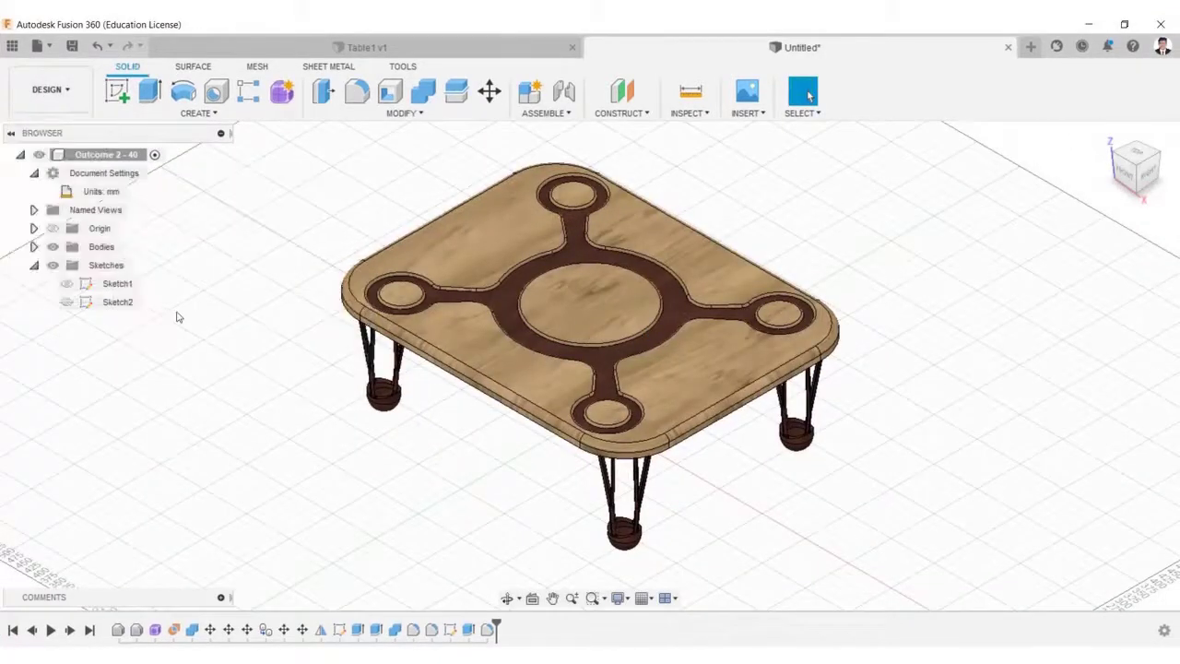